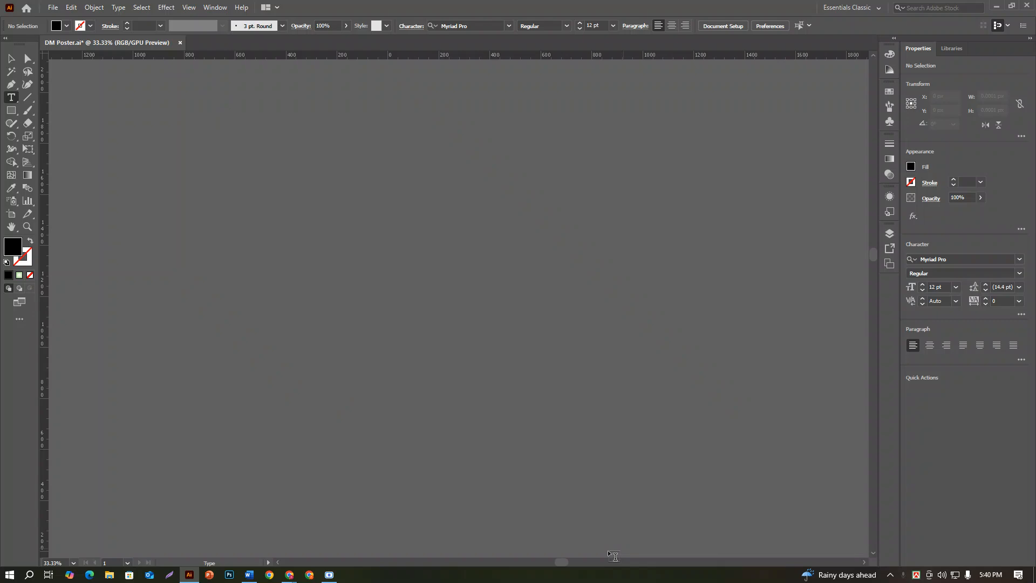
Start a new document from the Print Letter preset and set its units to inches
click(53, 7)
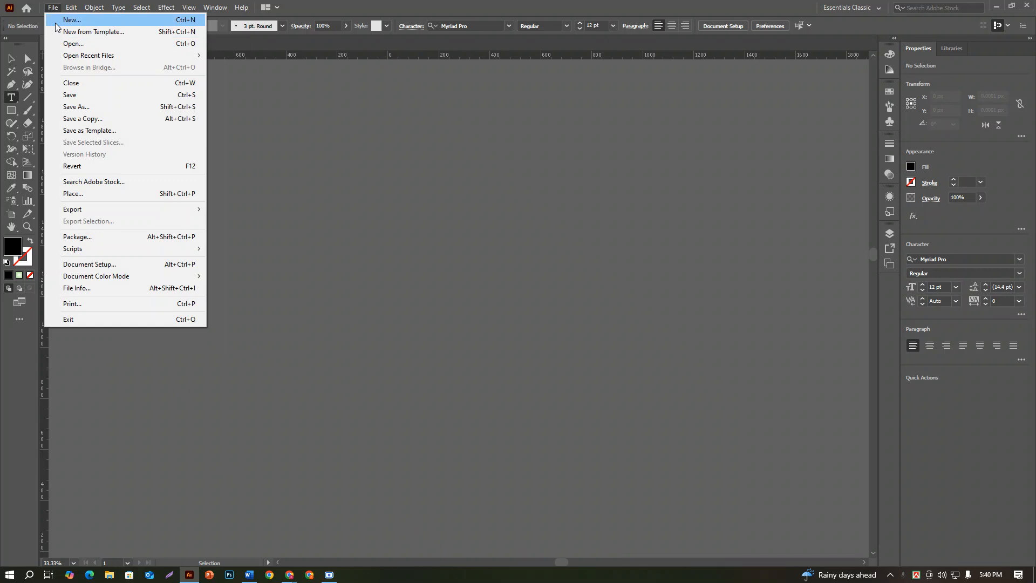
click(56, 25)
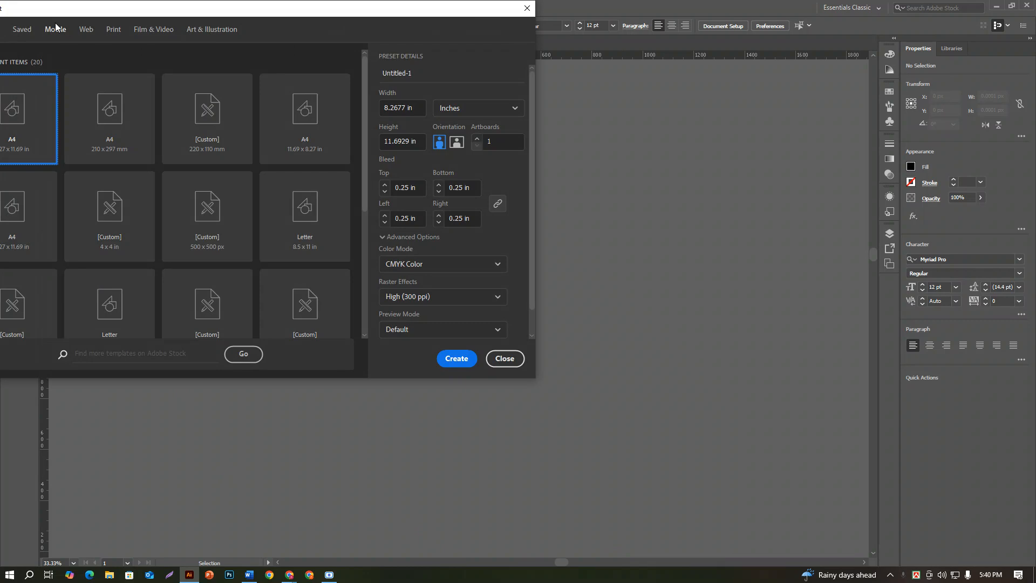
drag(373, 12, 483, 33)
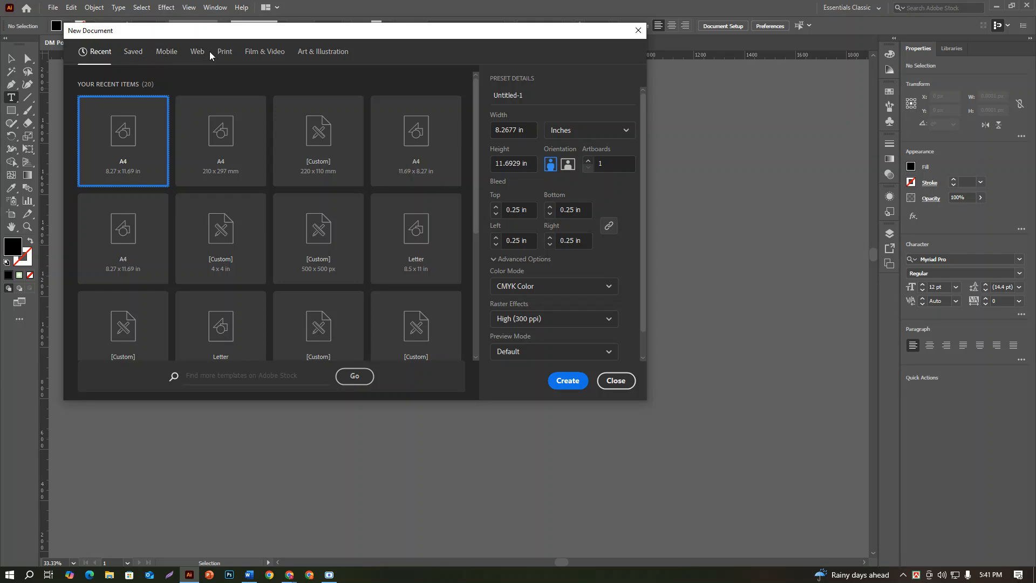
click(225, 53)
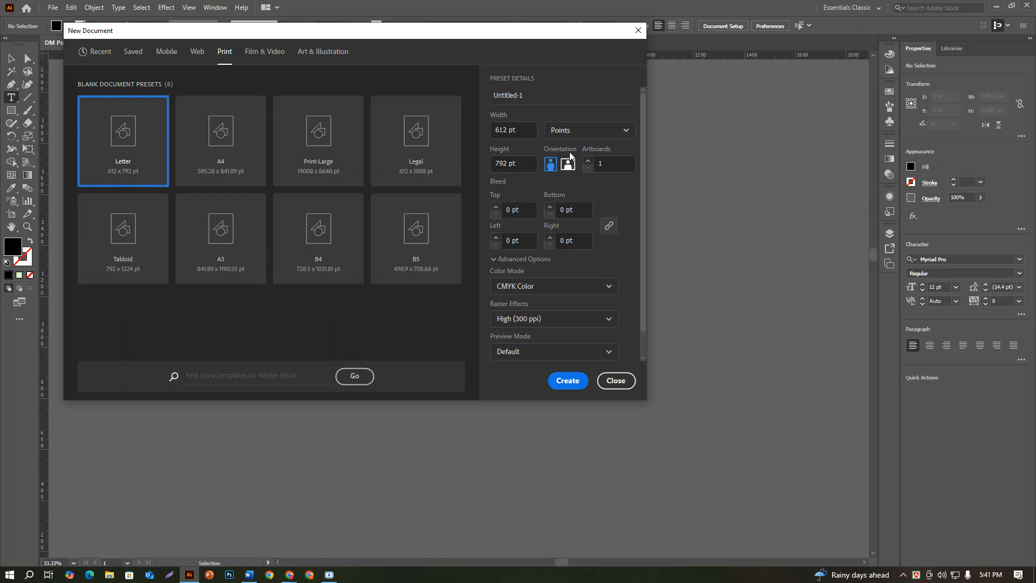
click(579, 137)
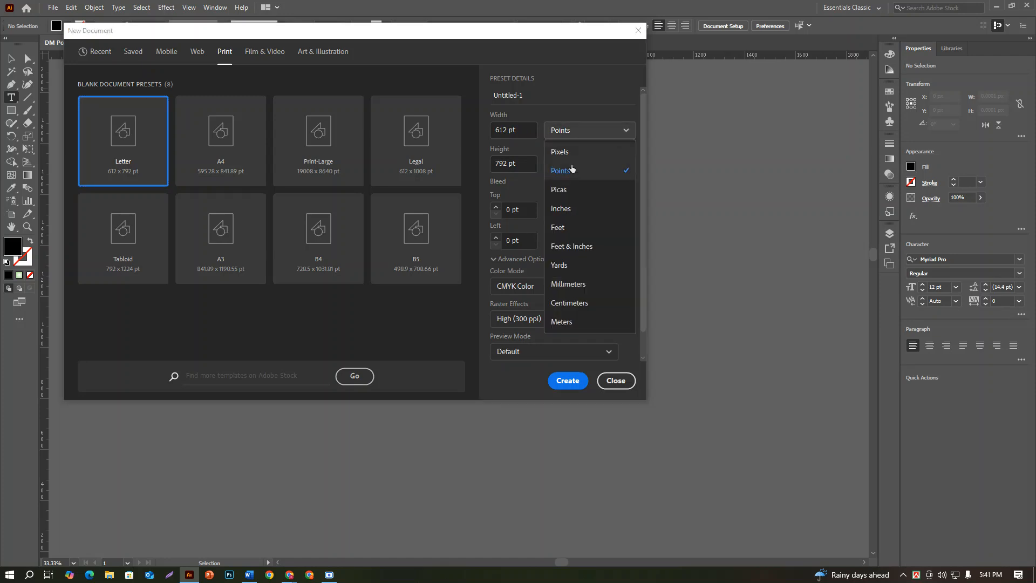
click(561, 208)
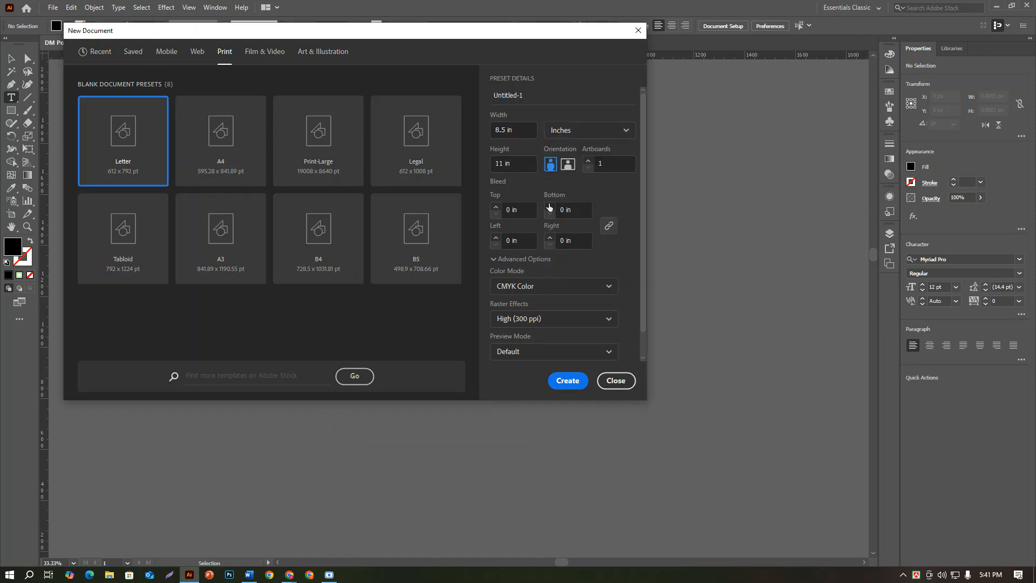
click(573, 130)
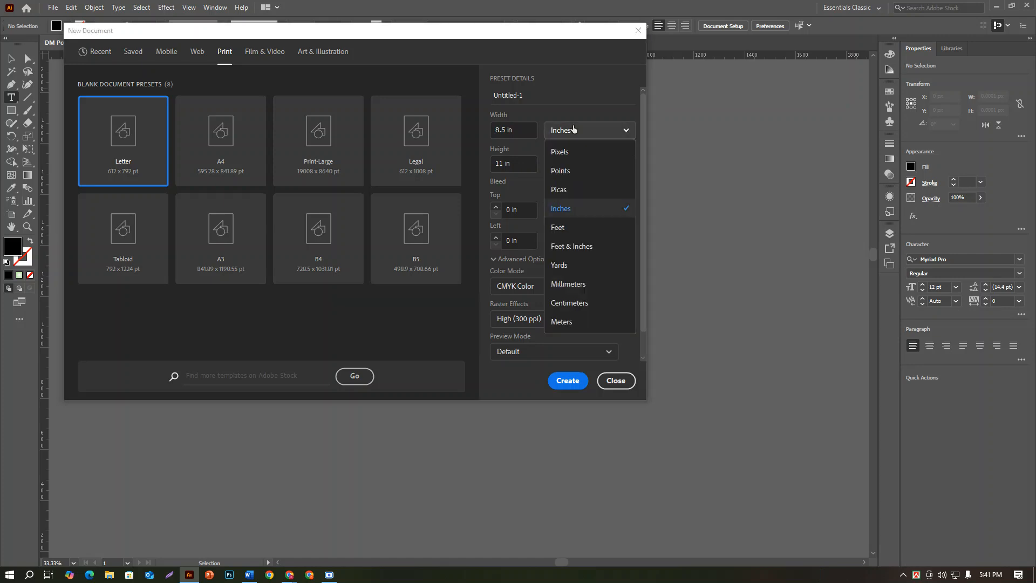
click(572, 209)
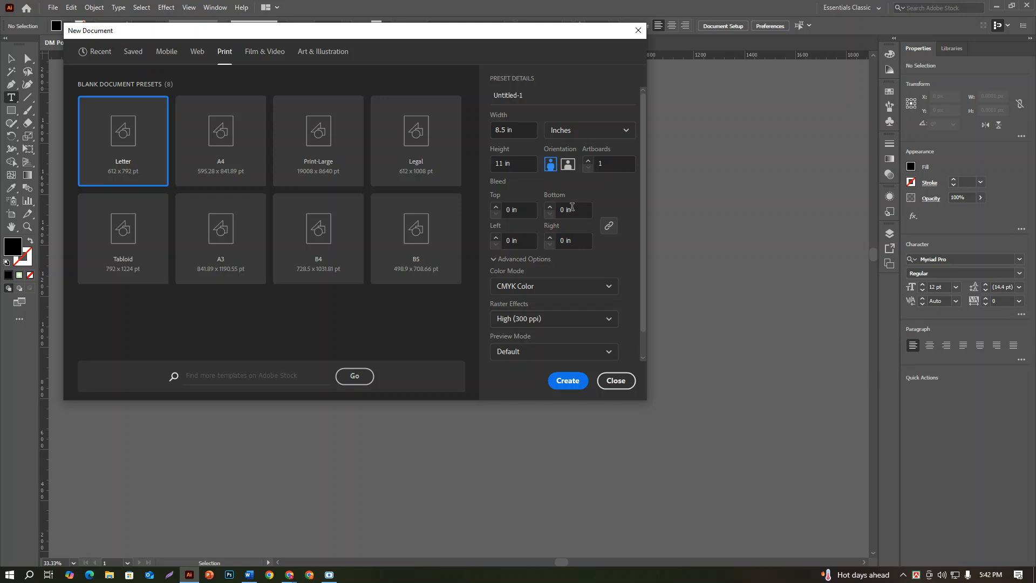
Set the new document's size to 3.5 in wide and 2 in high
double_click(504, 130)
text(3.)
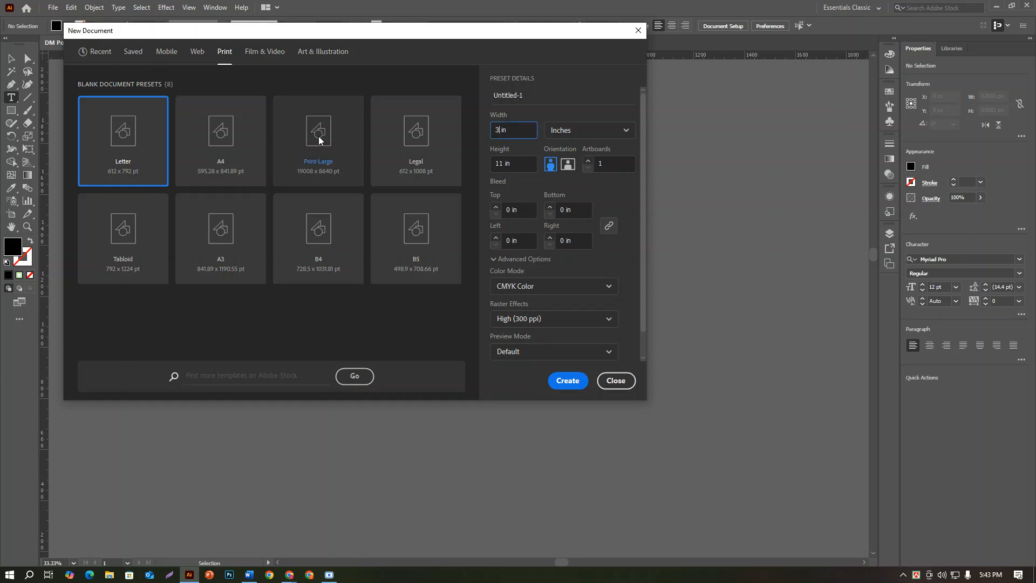
text(5)
key(Tab)
text(2)
click(607, 303)
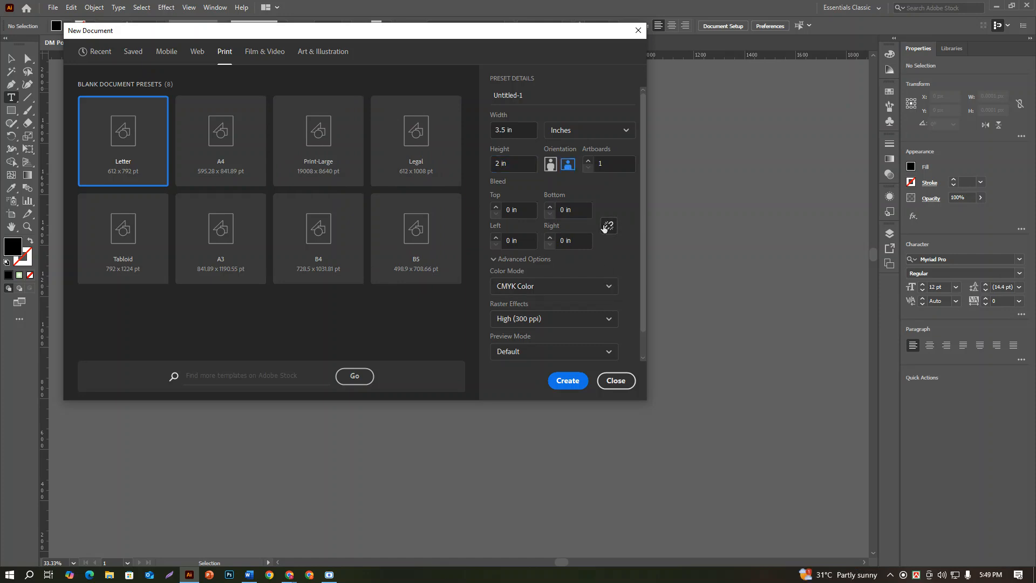
Set the bleed to 0.125 in on all four sides of the new document
click(529, 210)
text(0.125 in)
click(610, 227)
click(532, 210)
key(Up)
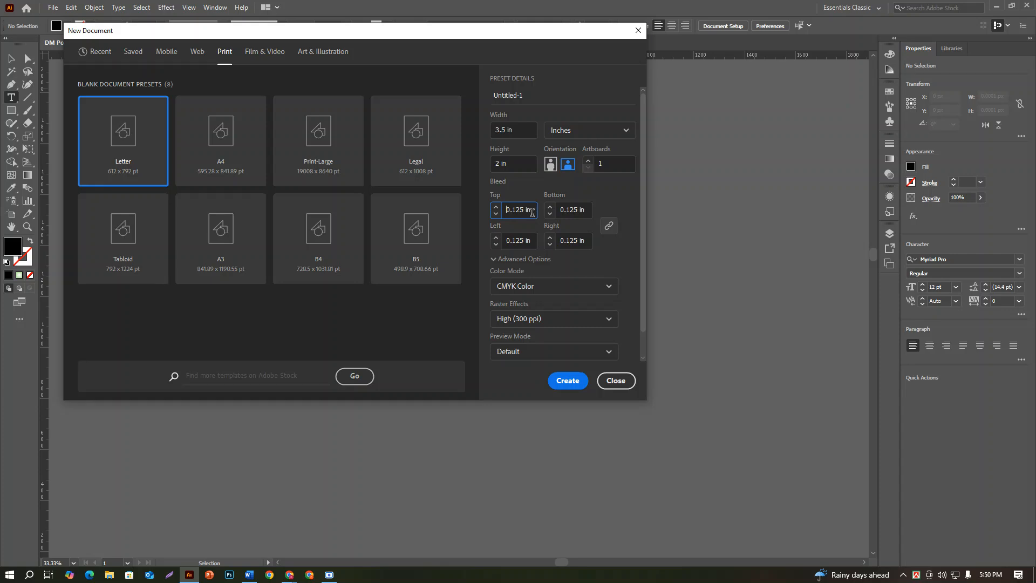
Set the number of artboards to 2 and create the document
click(609, 161)
key(Up)
click(562, 384)
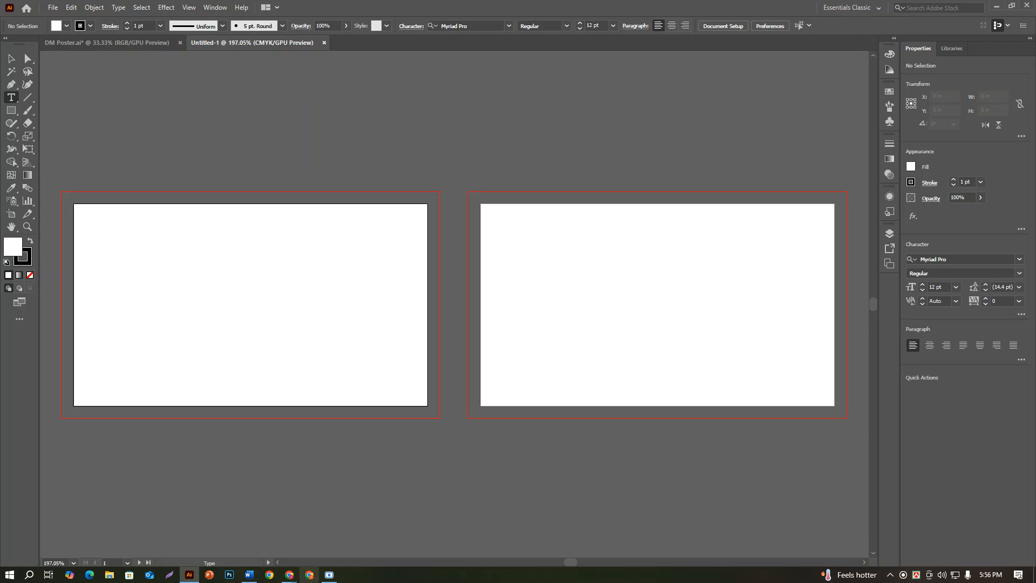
Switch to Chrome and search Google for "business card design size" in a new tab
mouse_move(289, 575)
click(206, 527)
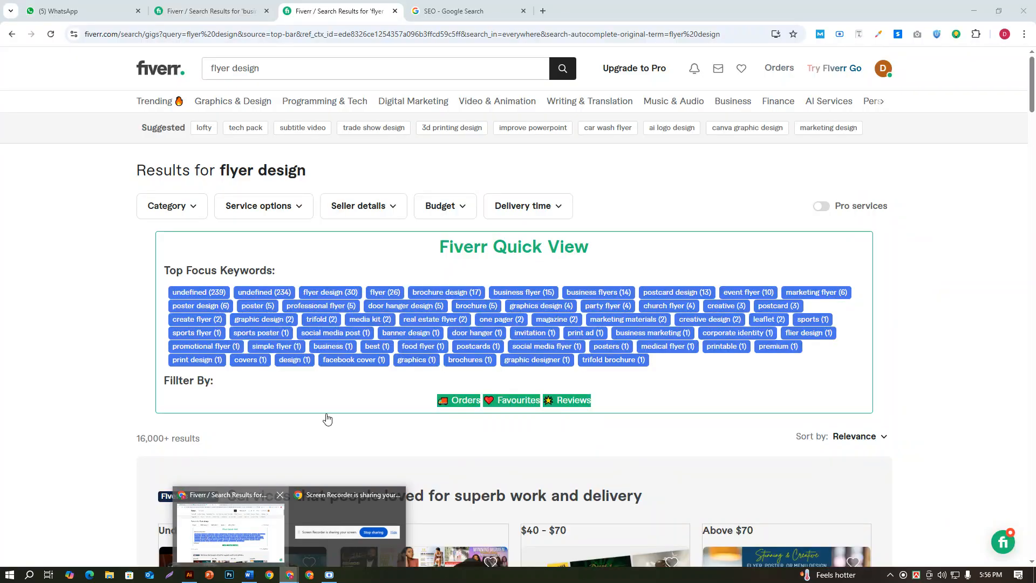
click(542, 12)
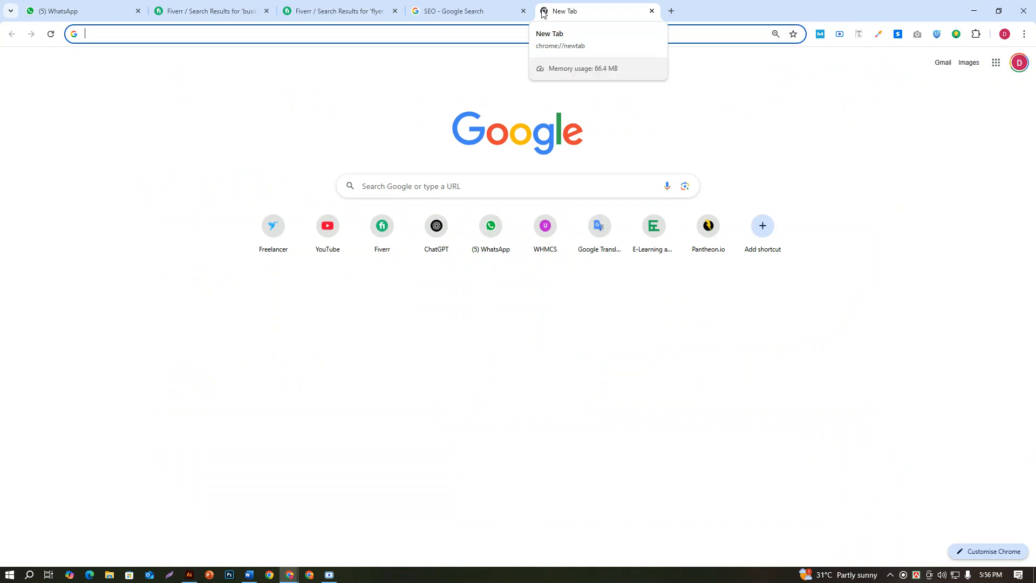
text(b)
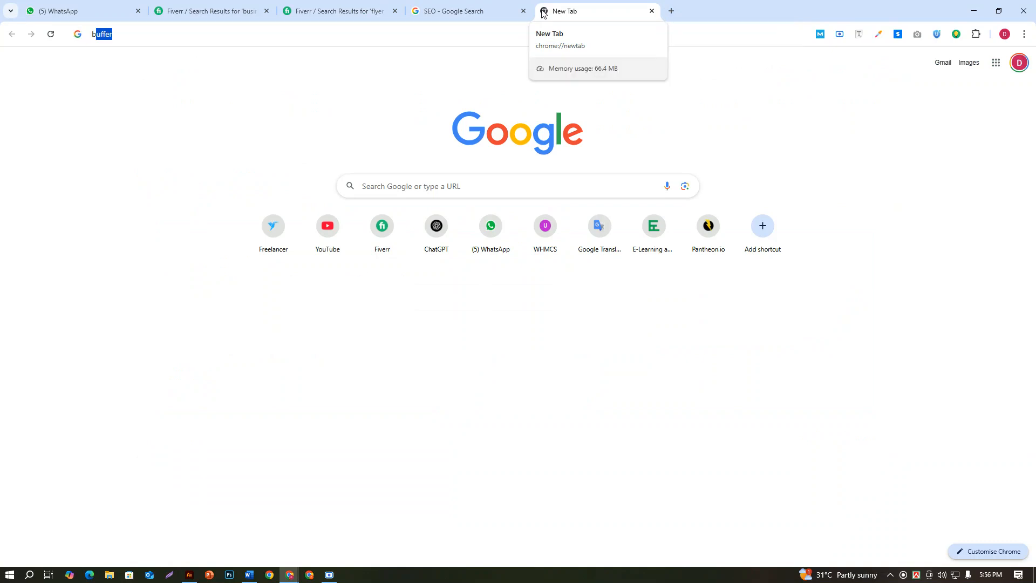
text(usiness)
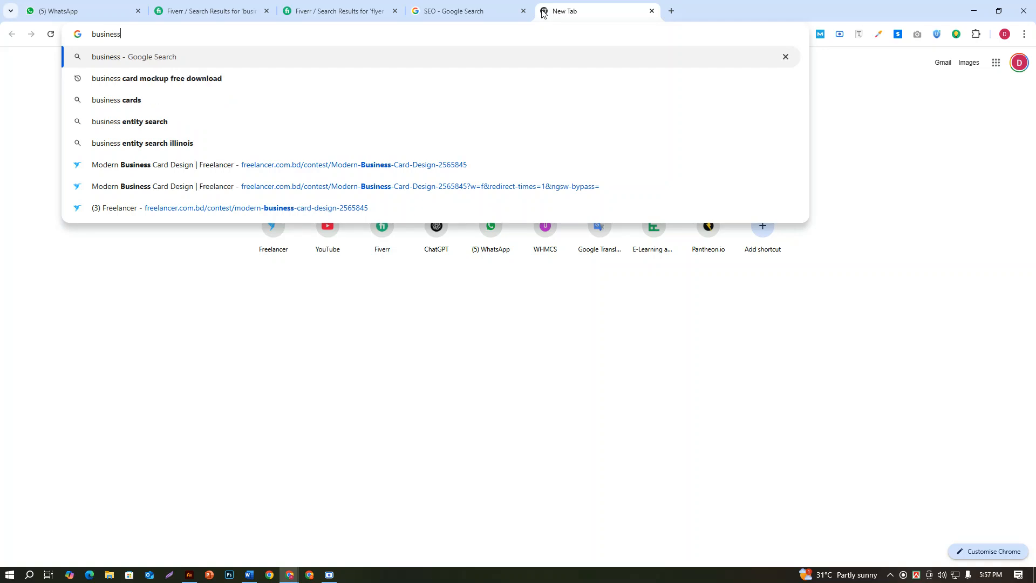
text( car)
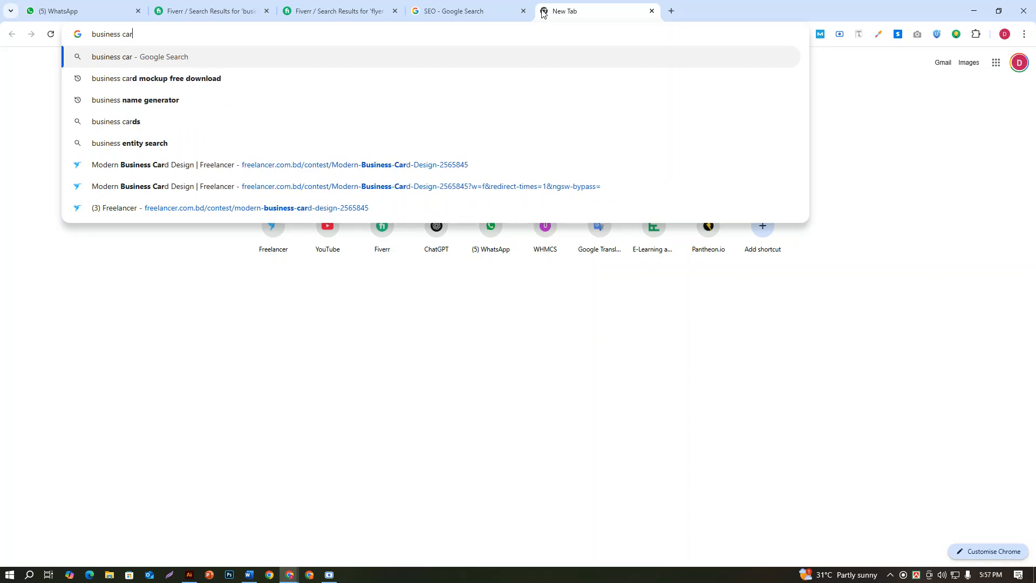
text(d design si)
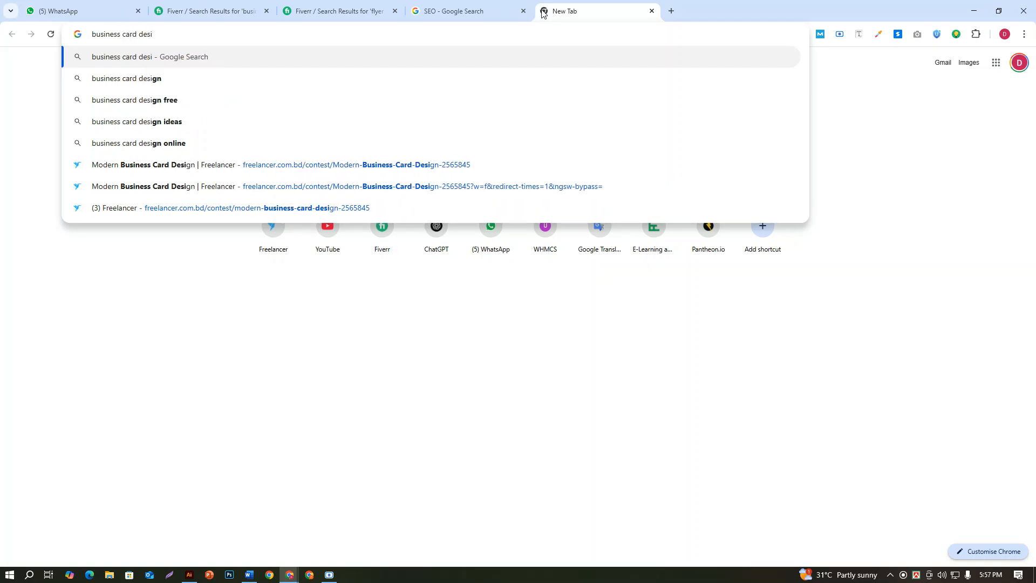
text(ze)
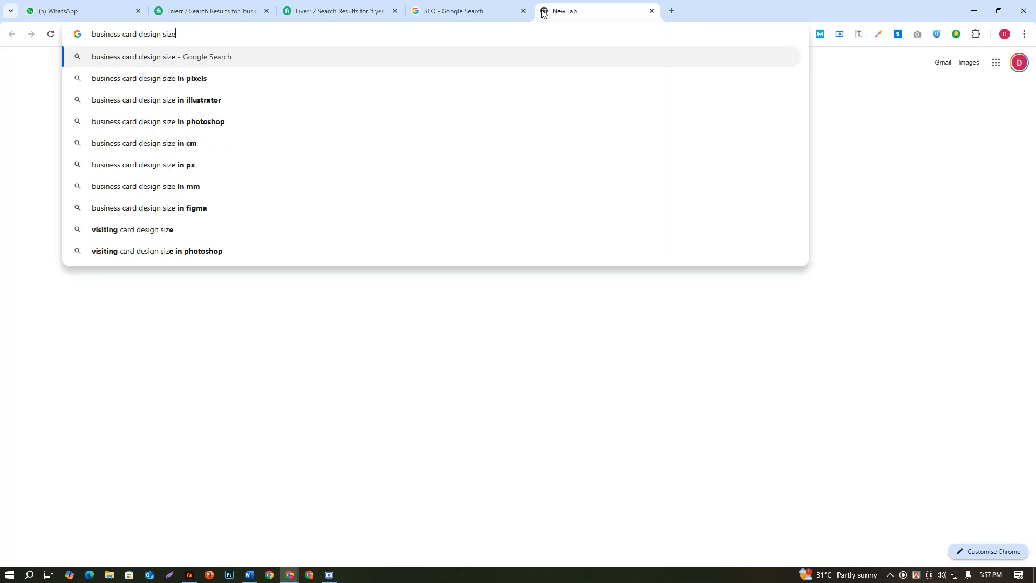
key(Return)
Open the Vistaprint result "Business Card Dimensions: Size & Specs USA" in its own tab and switch to it
scroll(497, 268, down, 12)
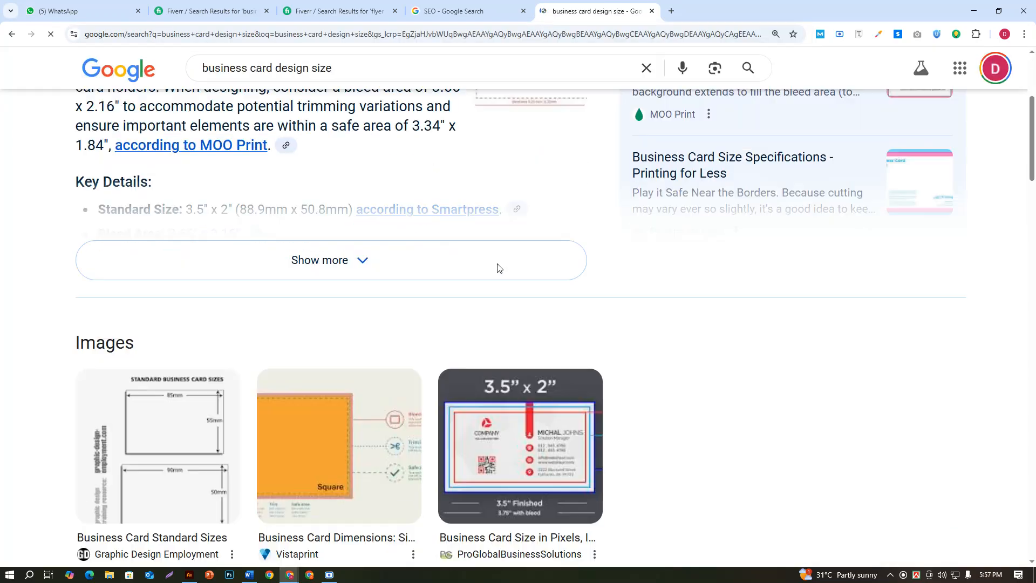
scroll(183, 281, down, 5)
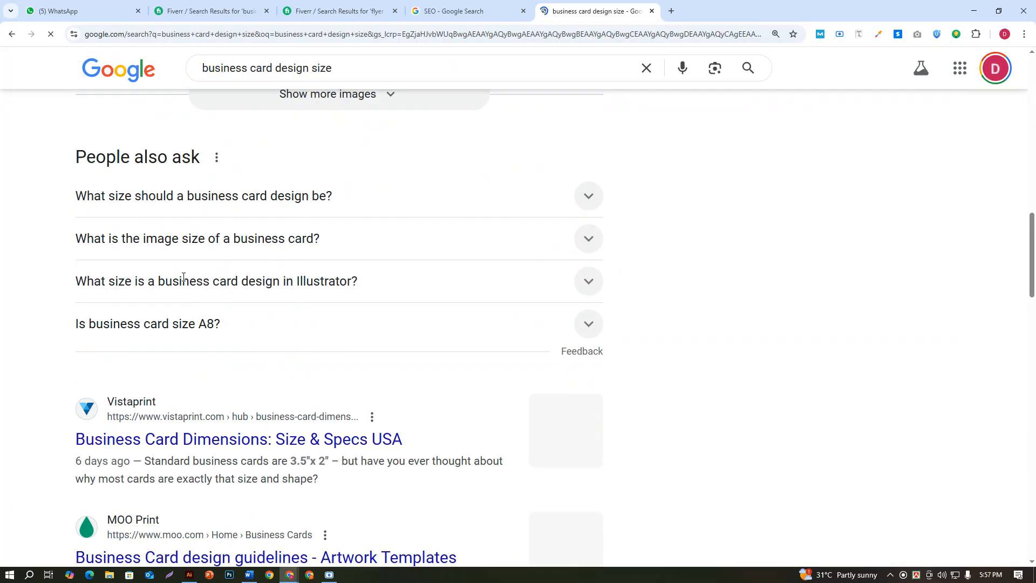
middle_click(201, 427)
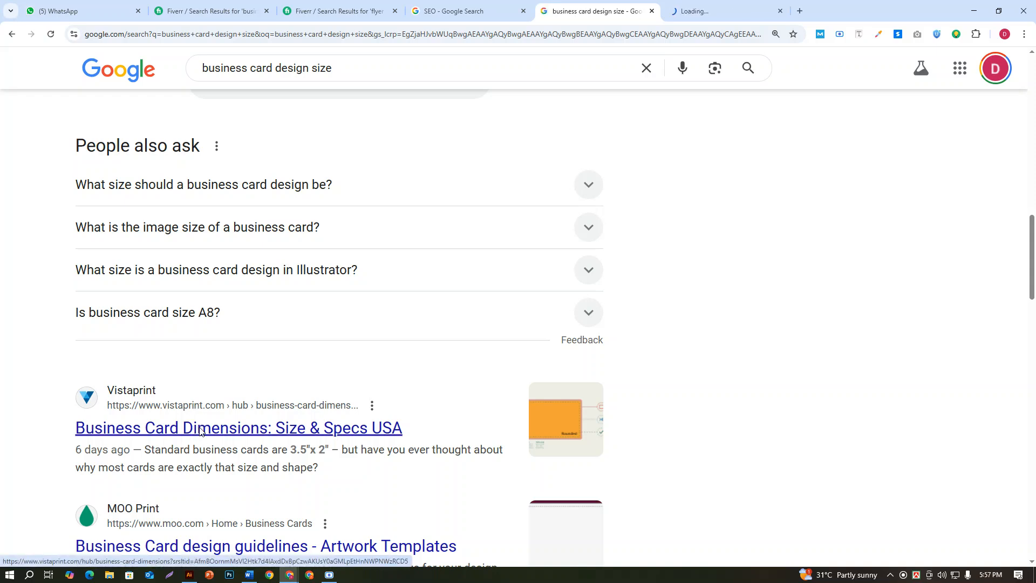
click(695, 12)
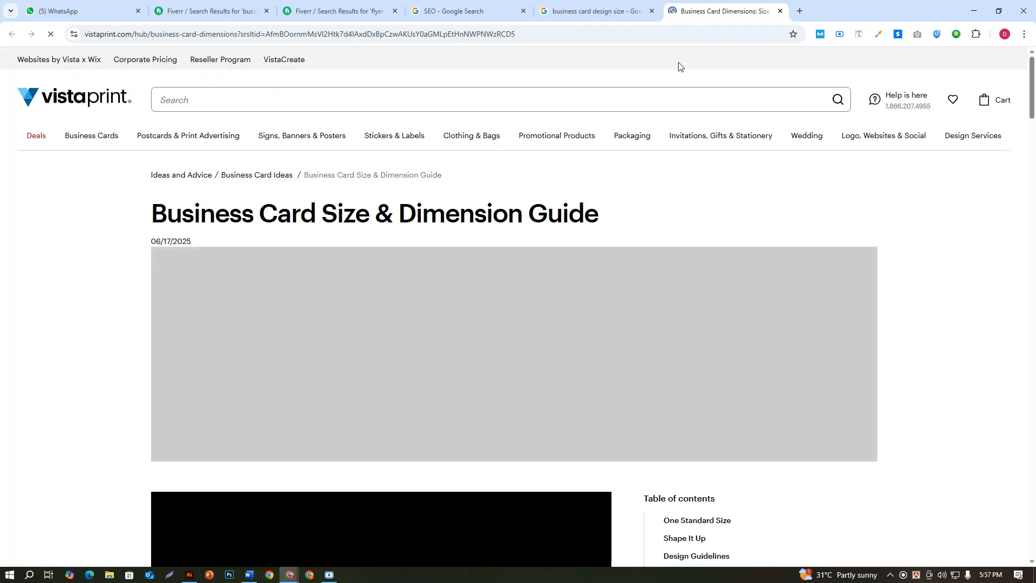
Examine the bleed, trim and safe area dimensions in the Vistaprint business card guide, enlarging the page and dismissing the sign-in prompt
scroll(669, 183, down, 10)
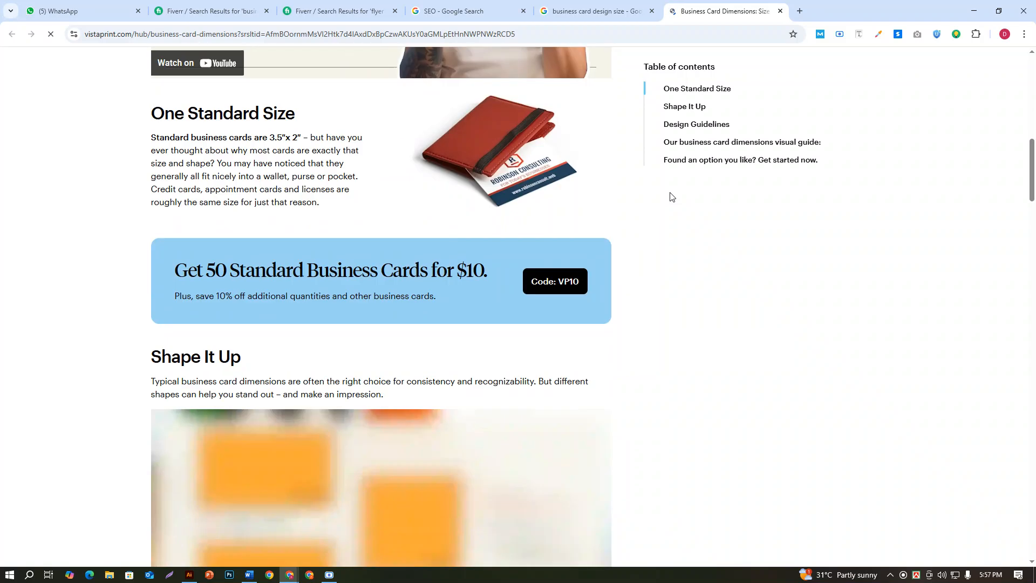
scroll(671, 194, down, 7)
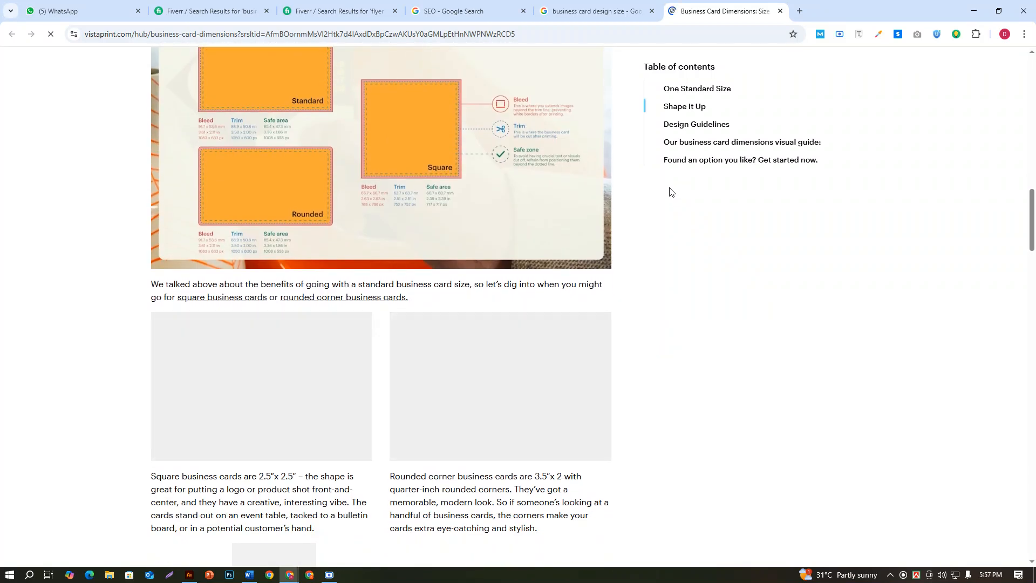
scroll(669, 193, down, 1)
scroll(346, 211, down, 4)
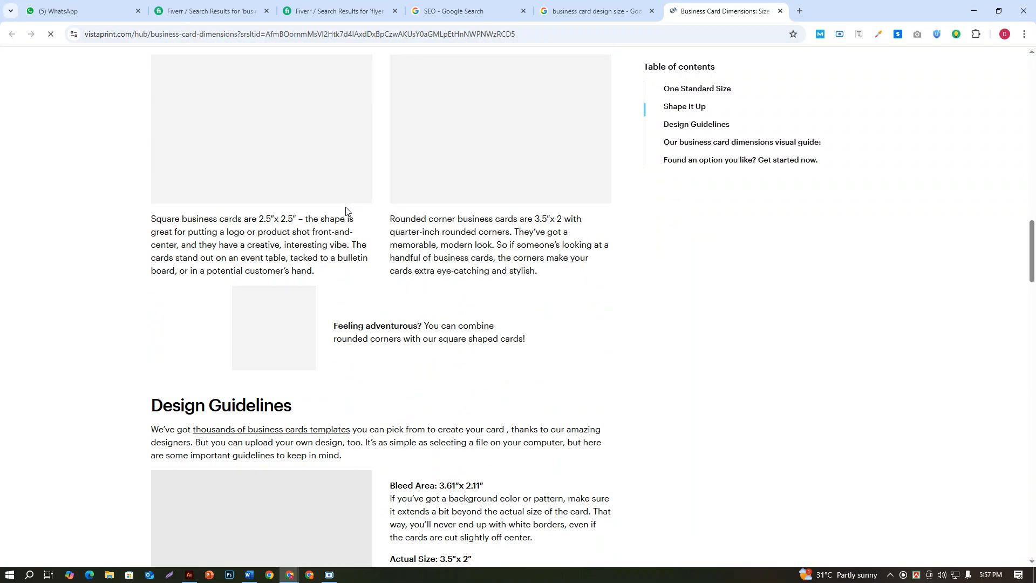
scroll(346, 210, down, 7)
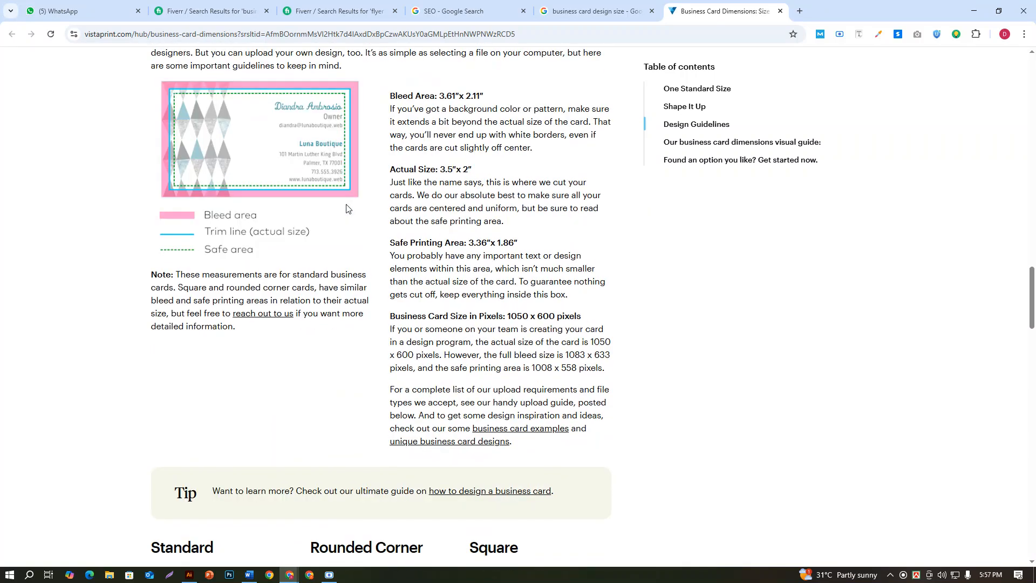
scroll(350, 203, down, 2)
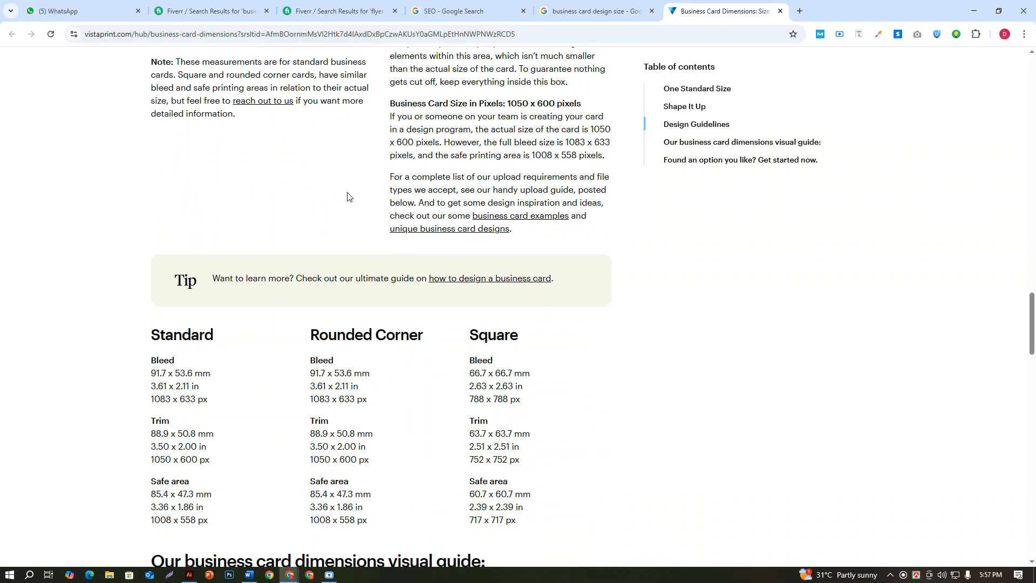
ctrl+scroll(348, 193, up, 4)
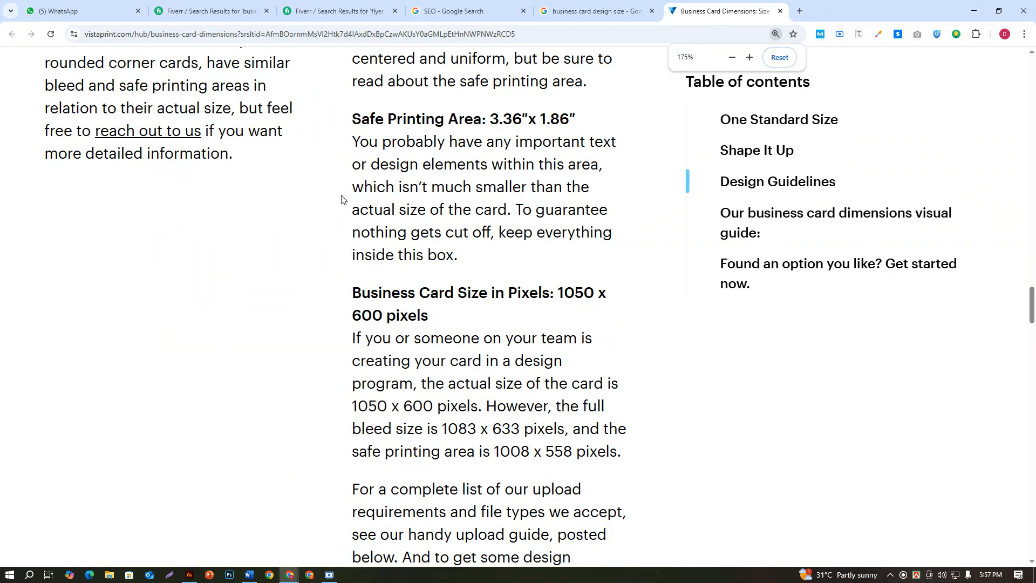
scroll(341, 200, down, 6)
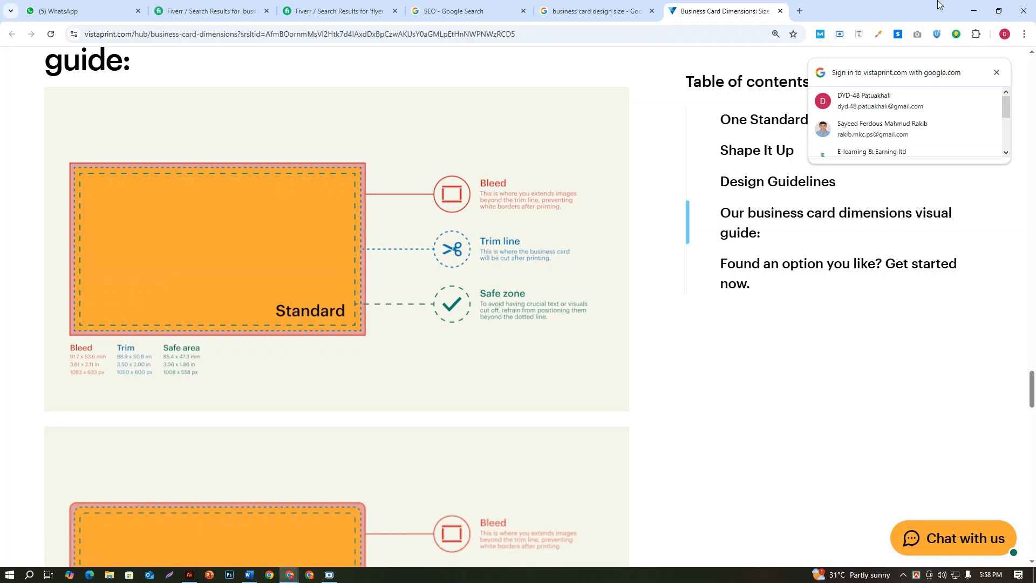
click(995, 73)
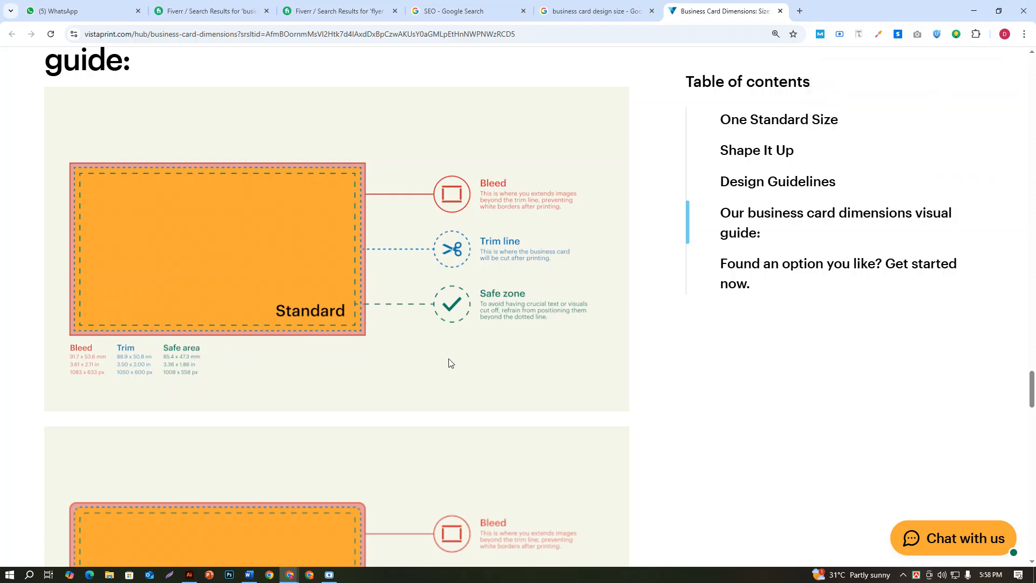
Switch to Illustrator and create a rectangle 3.5 in wide and 2 in high
click(190, 574)
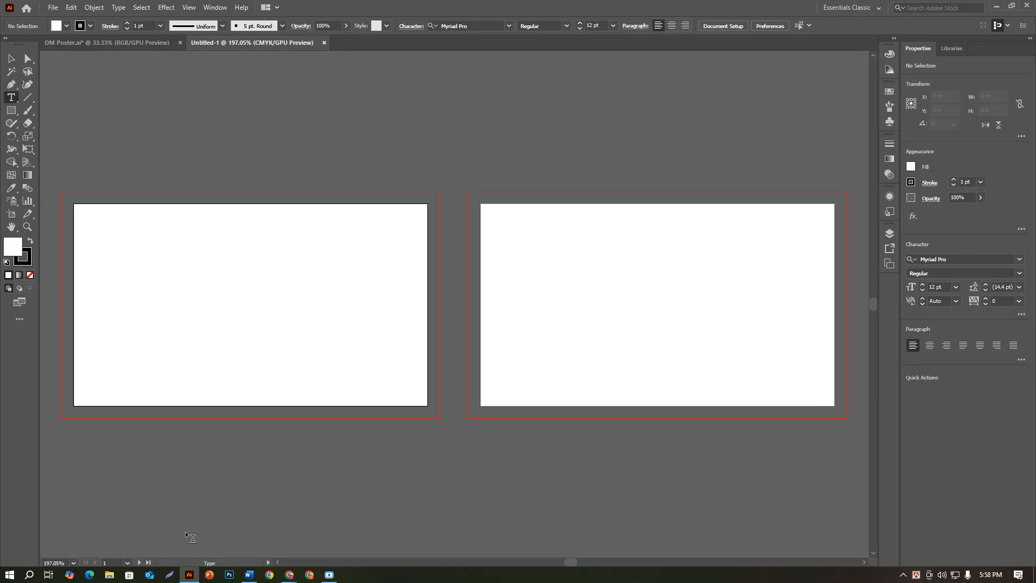
click(12, 110)
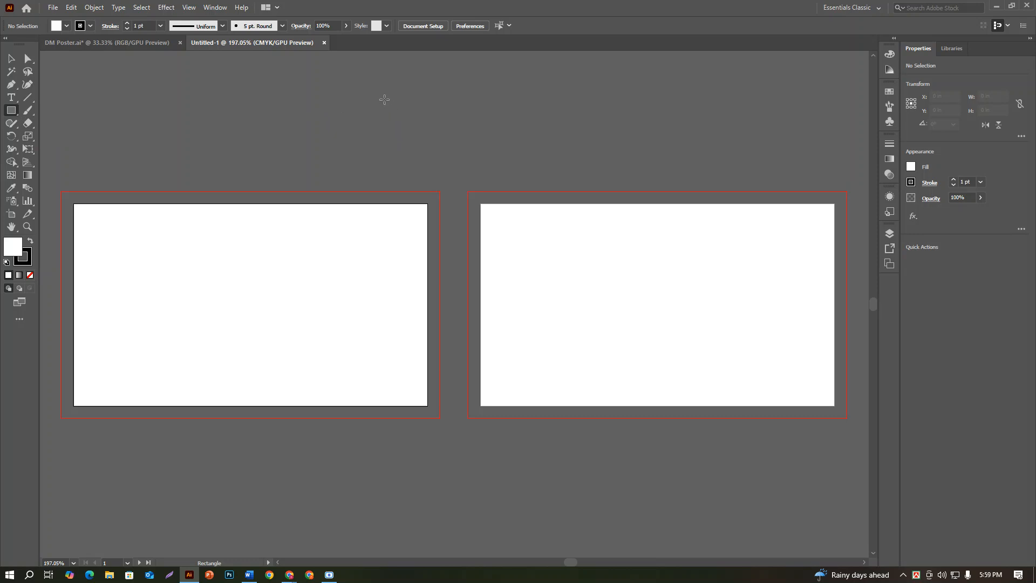
click(385, 98)
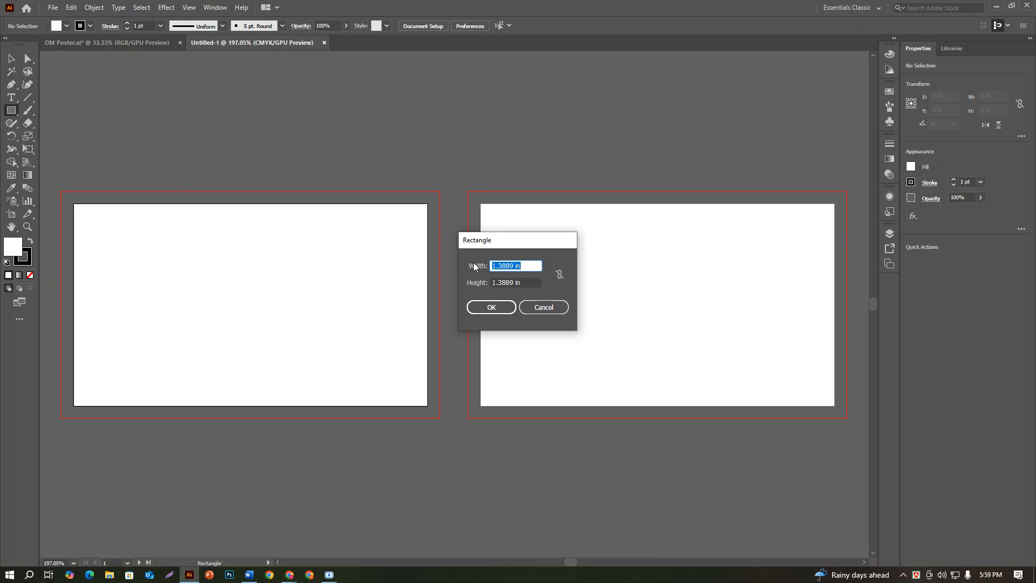
text(3.5)
key(Tab)
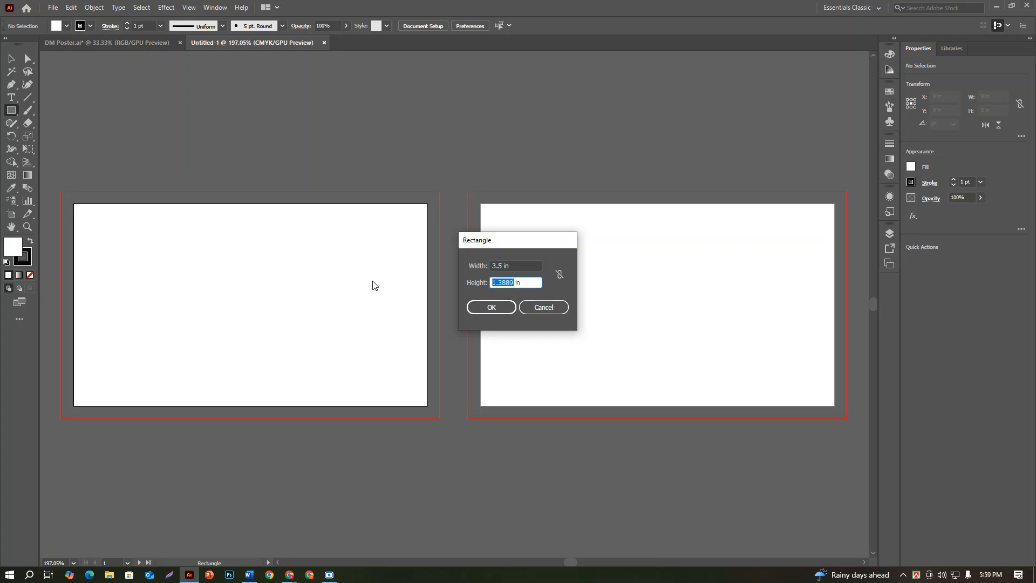
text(3.25)
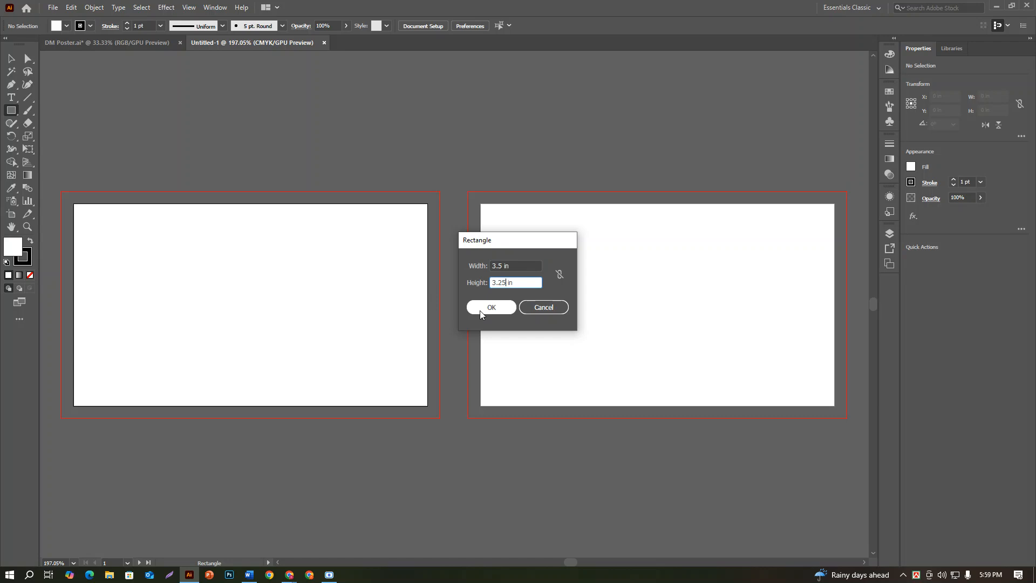
double_click(499, 282)
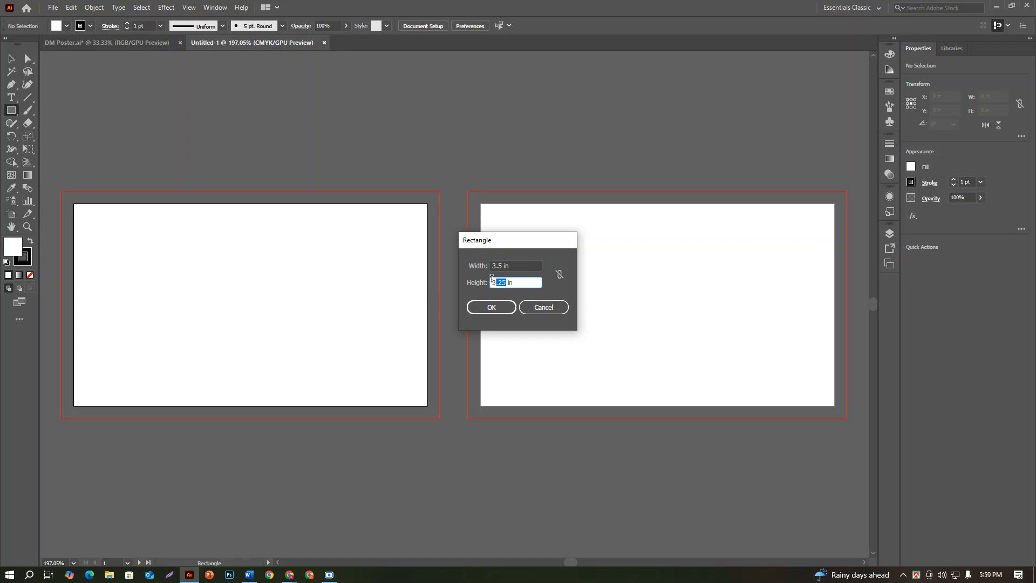
text(23)
key(BackSpace)
click(490, 307)
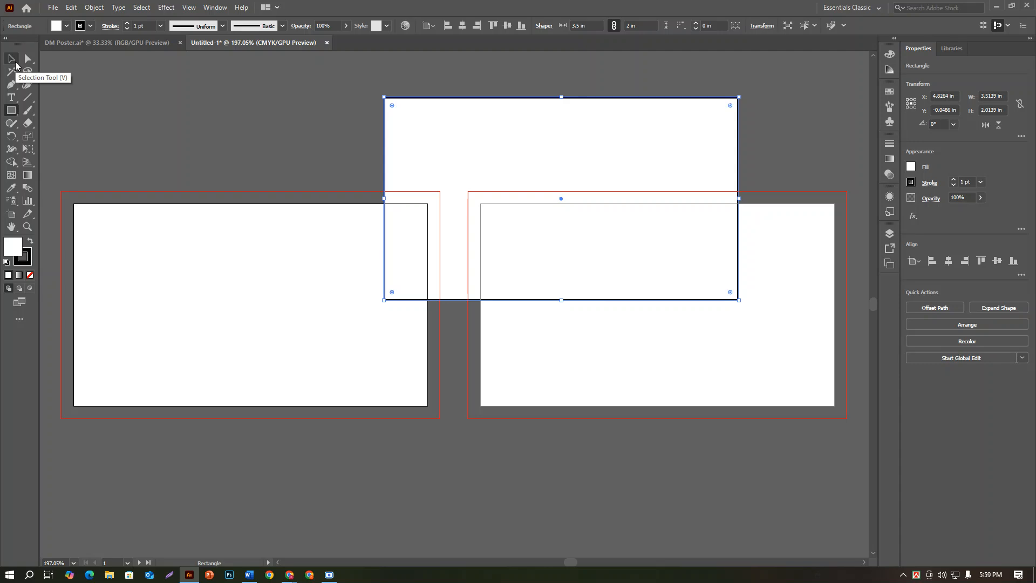
Remove the stroke from the new rectangle and keep it selected
click(15, 65)
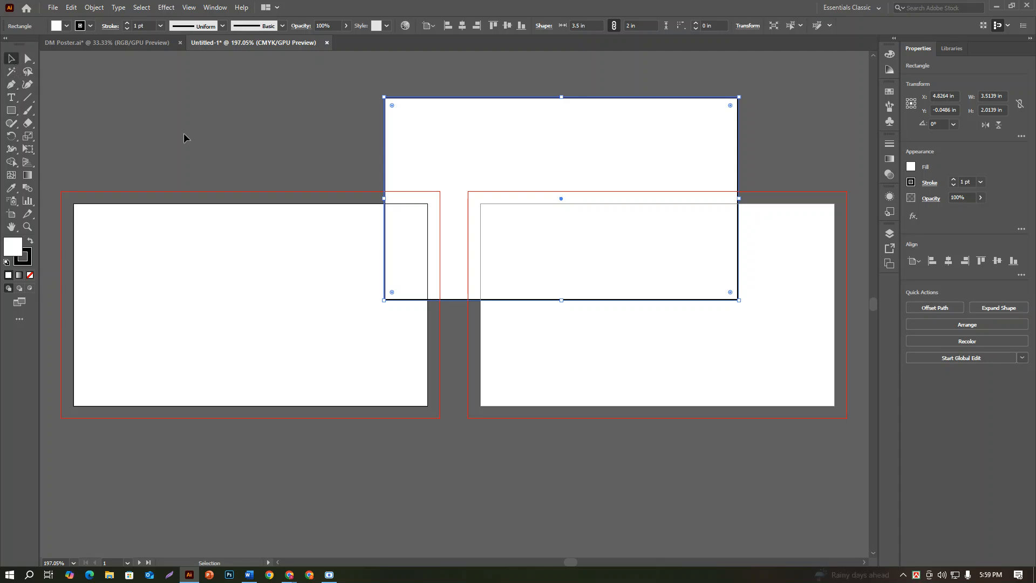
click(32, 259)
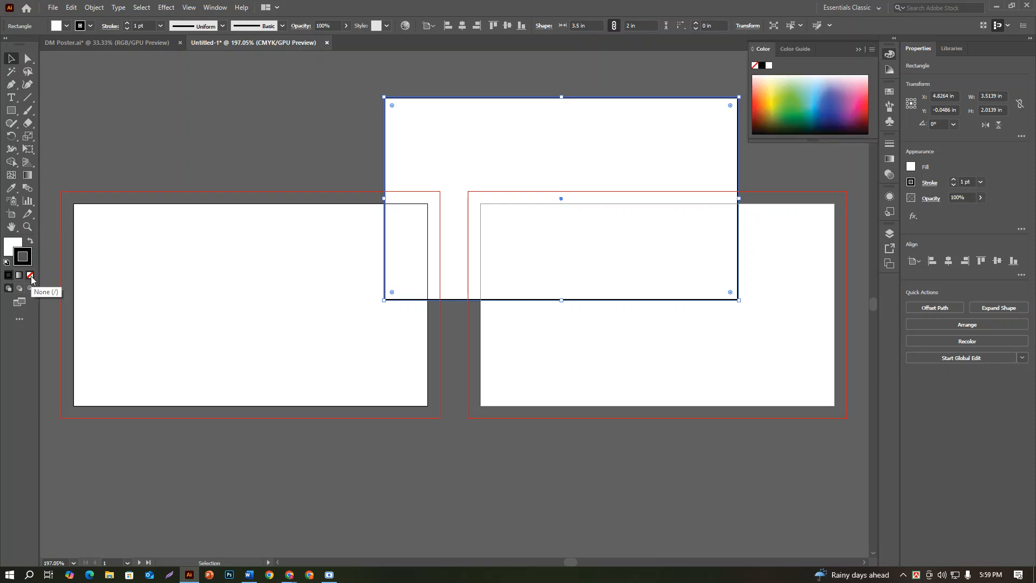
click(30, 275)
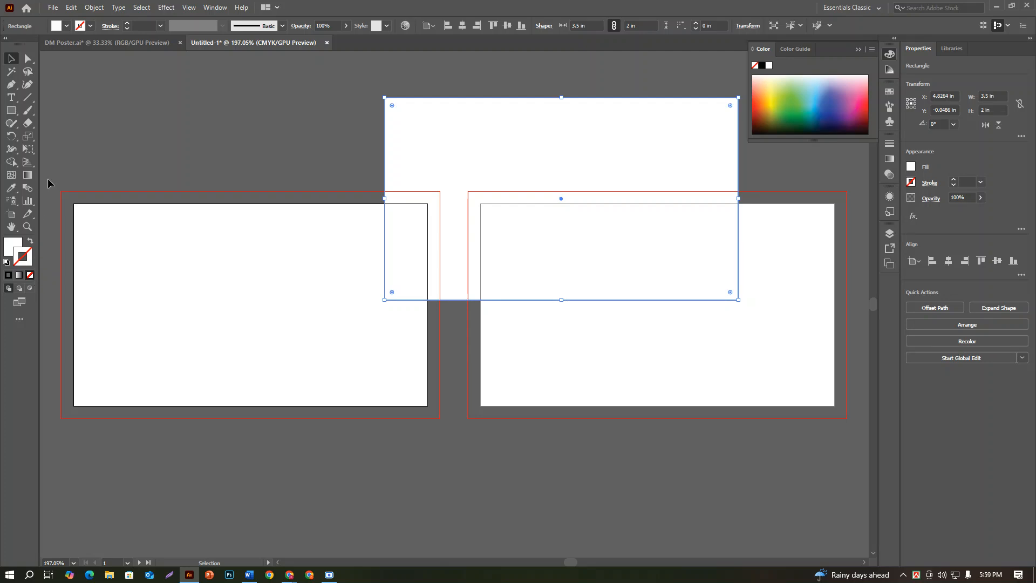
click(115, 157)
click(471, 170)
Align the rectangle to the artboard, centring it horizontally and vertically on the first card
click(1021, 275)
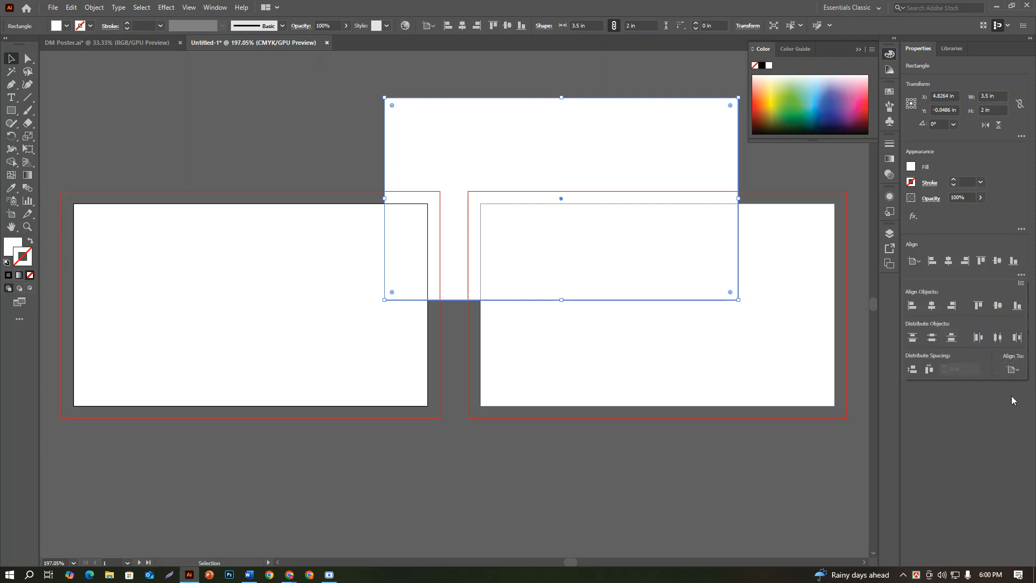
click(1013, 369)
click(1025, 279)
click(1019, 371)
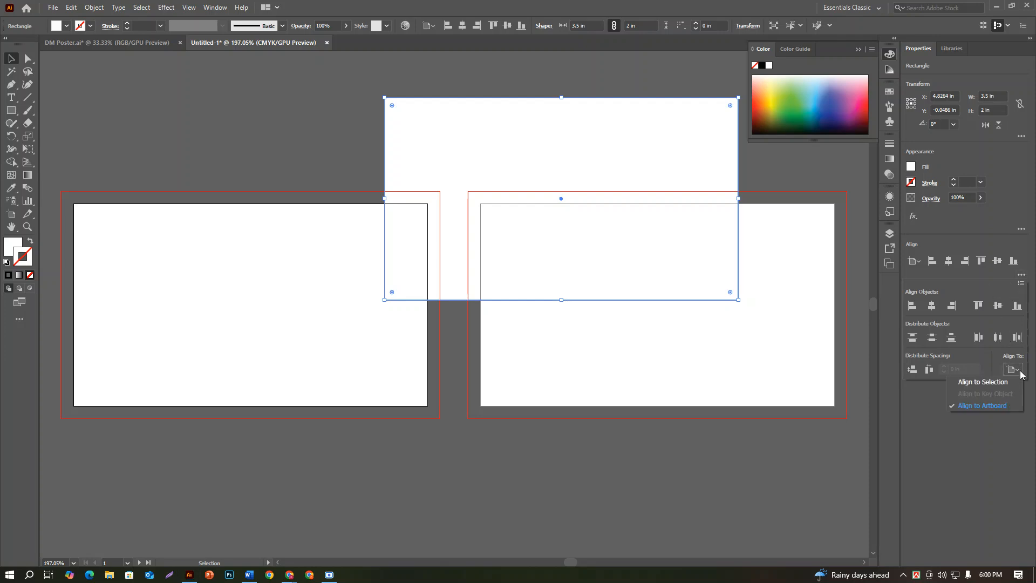
click(975, 408)
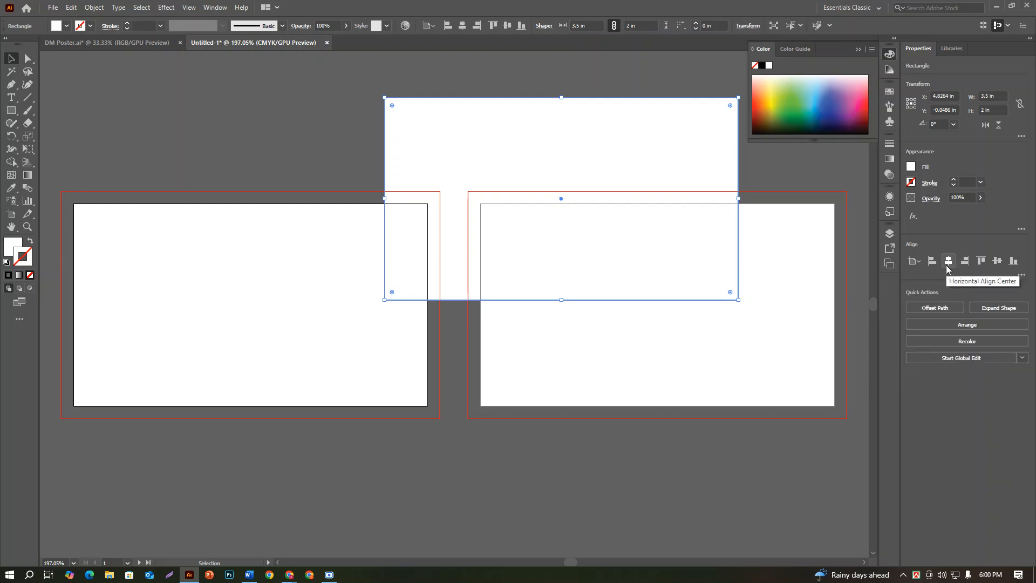
click(964, 263)
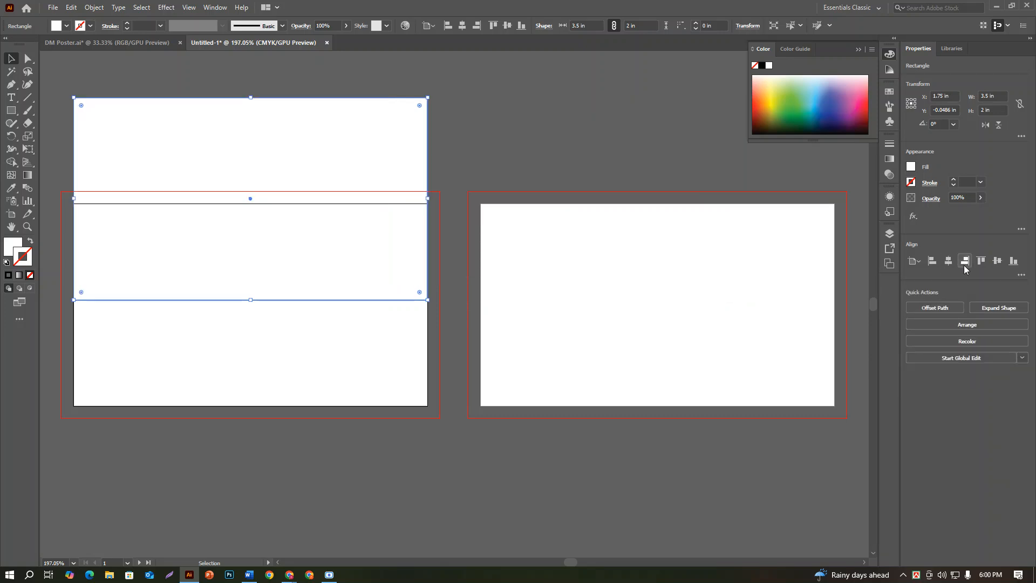
click(996, 261)
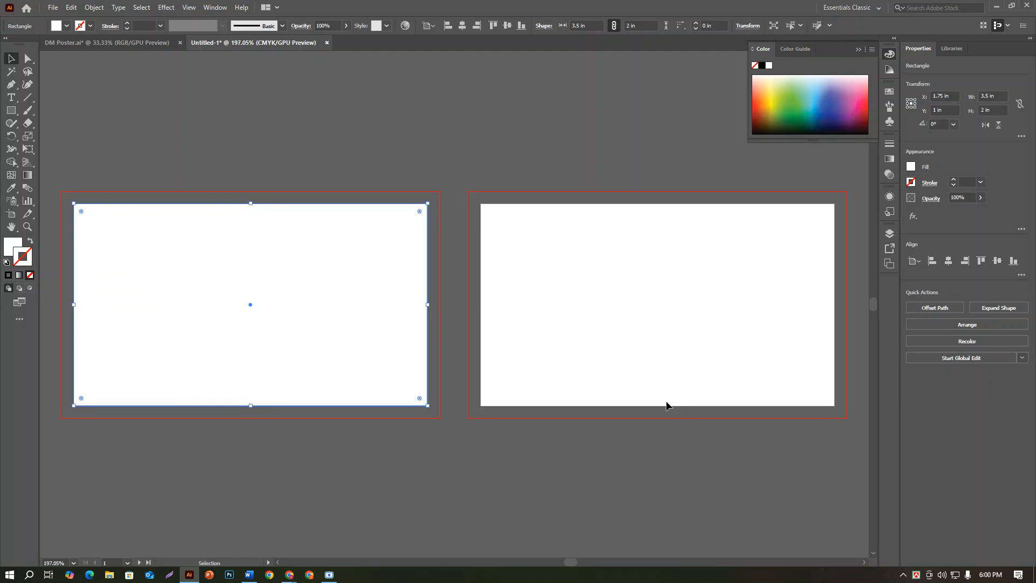
click(964, 261)
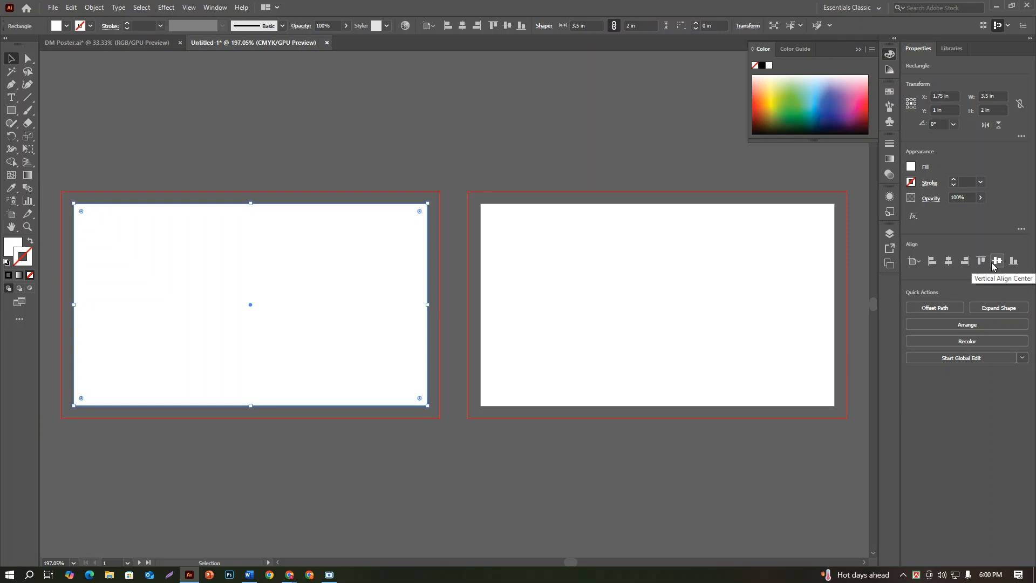
click(948, 261)
click(997, 261)
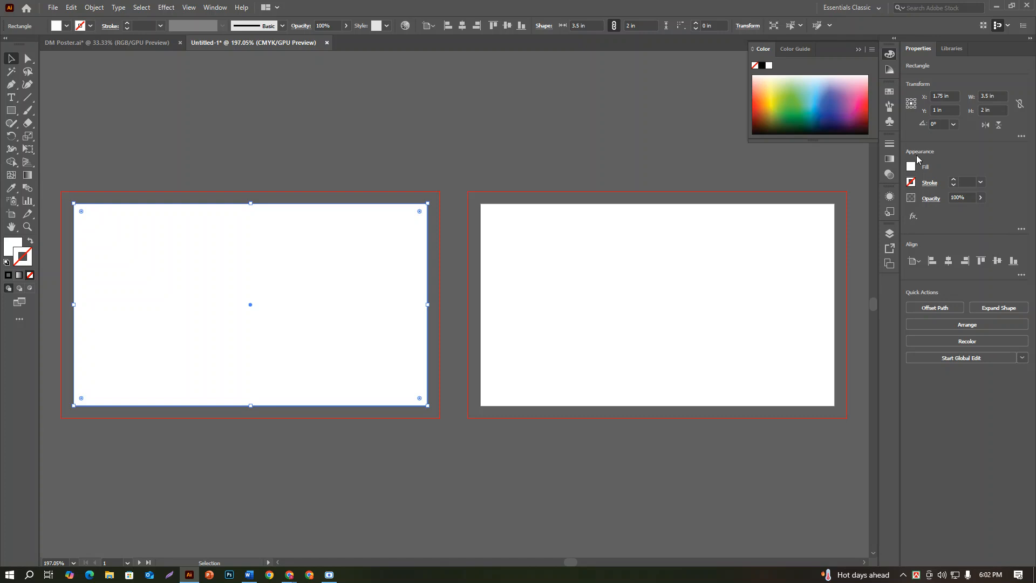
click(102, 9)
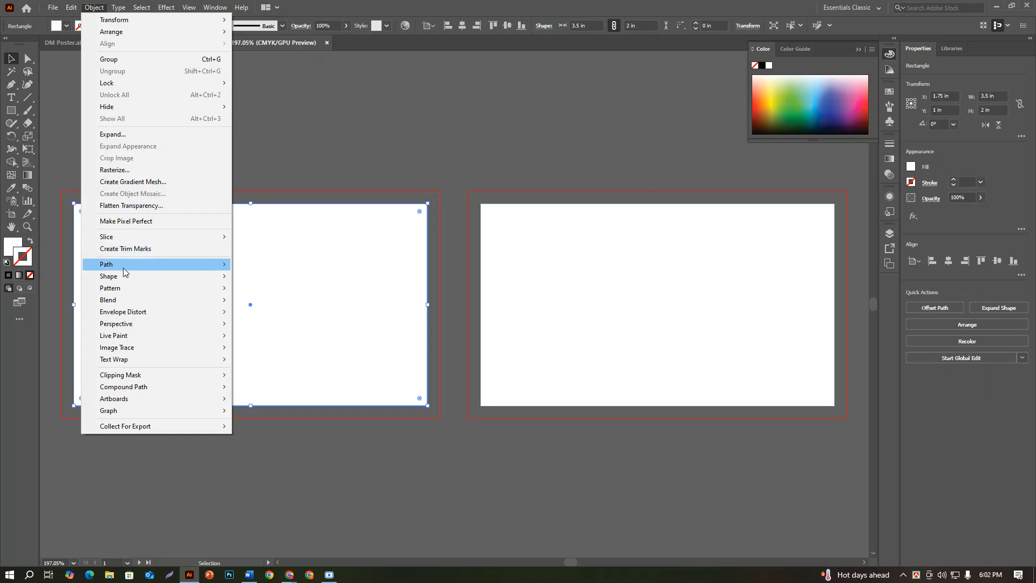
mouse_move(124, 271)
click(243, 304)
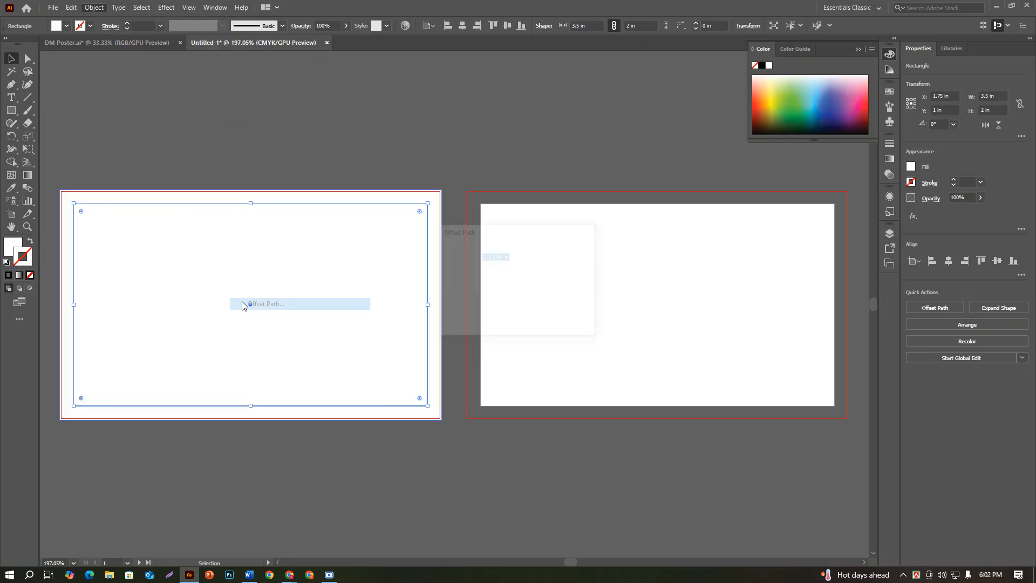
click(514, 258)
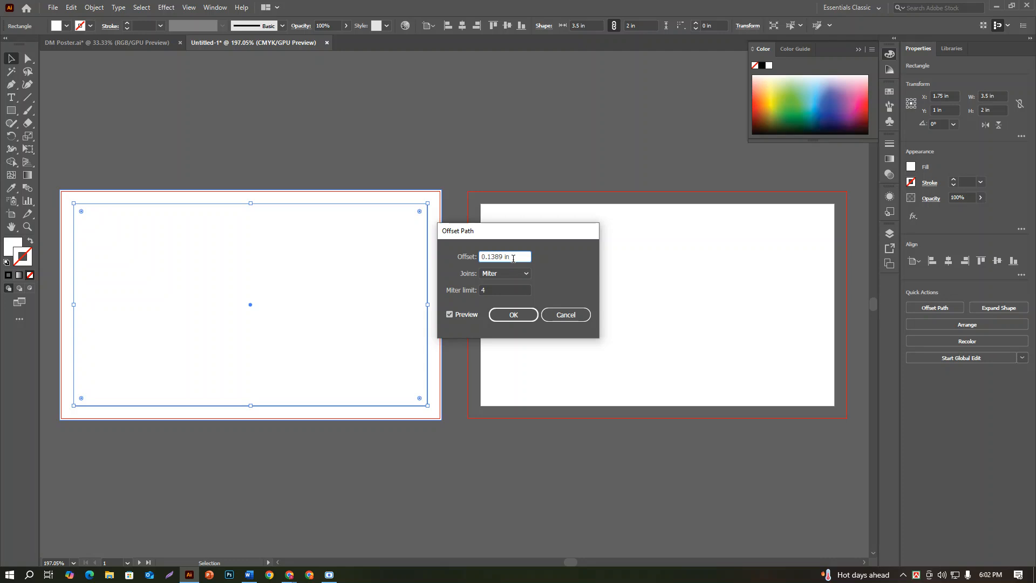
click(566, 314)
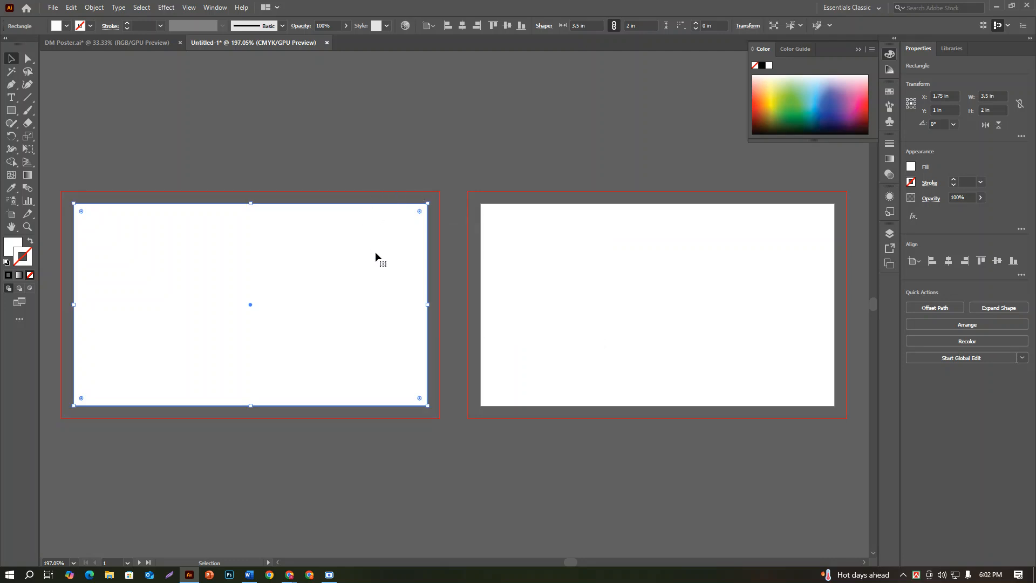
Offset the rectangle's path outward by 0.125 in with miter joins
click(93, 7)
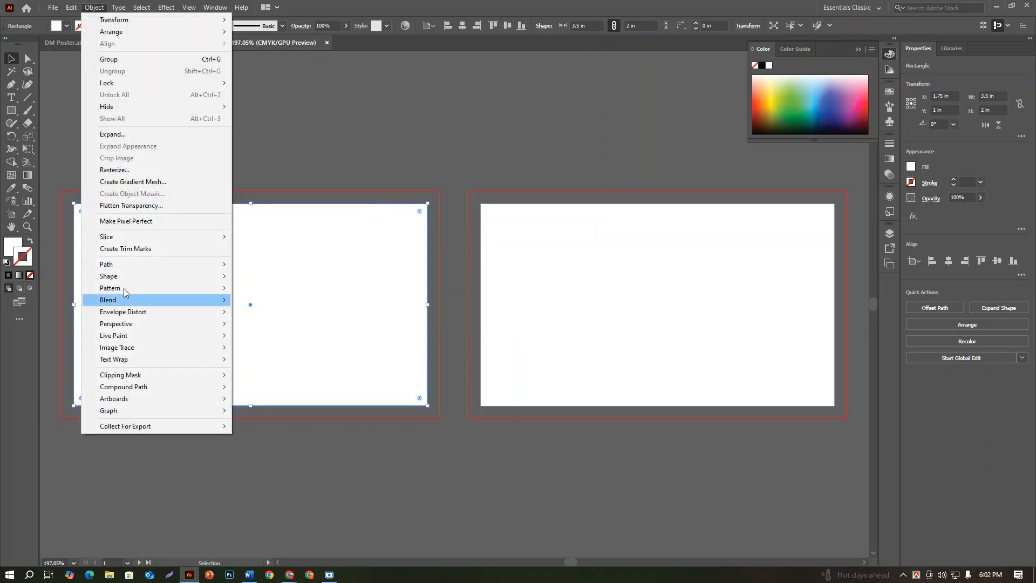
mouse_move(116, 264)
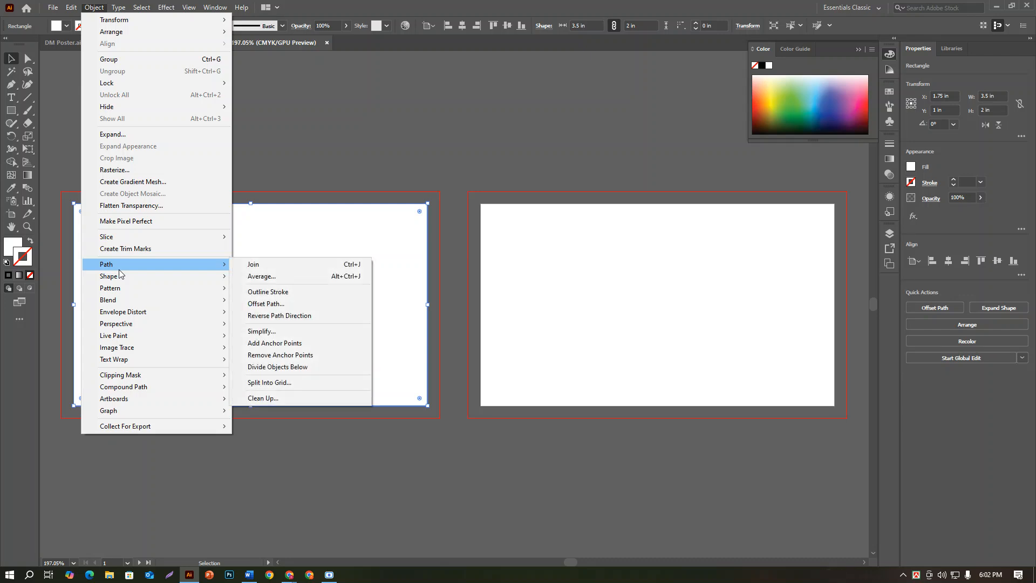
click(345, 303)
text(0)
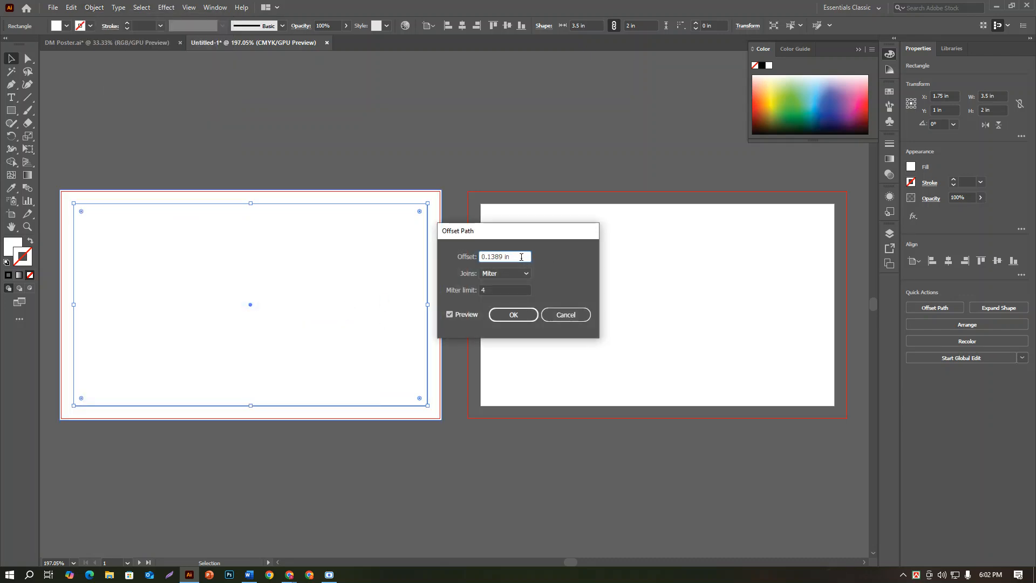
key(Up)
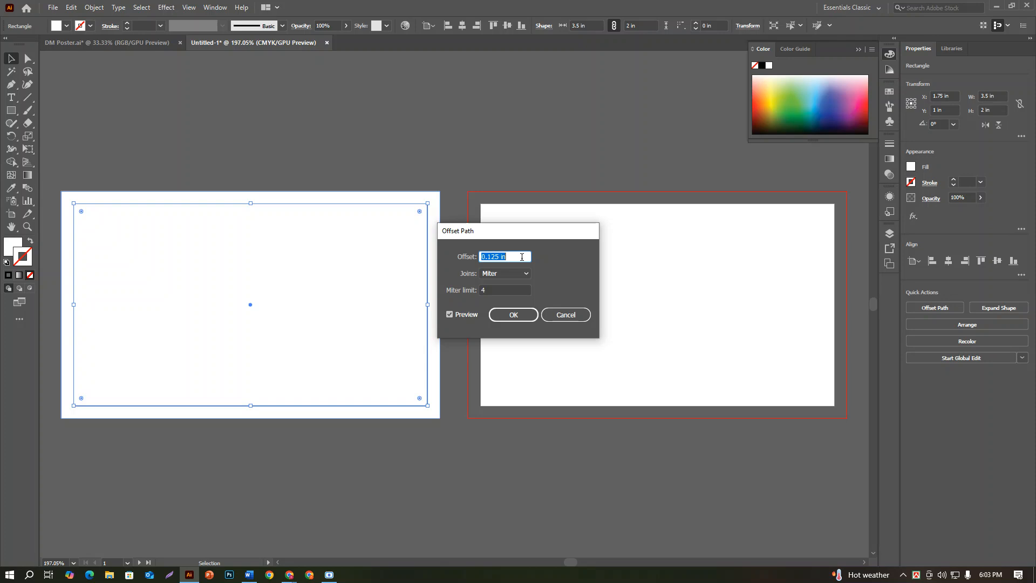
click(503, 316)
click(453, 202)
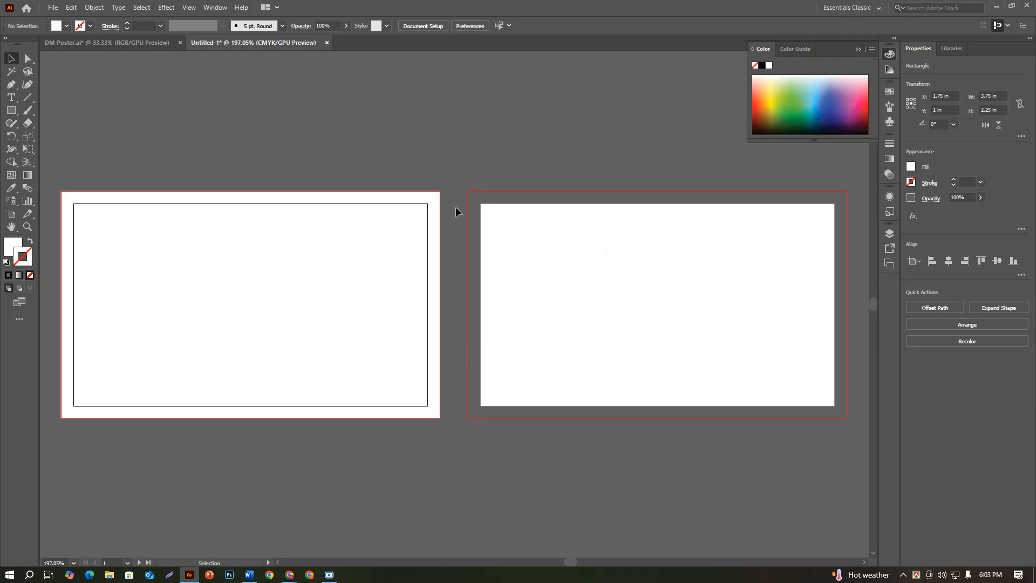
click(434, 199)
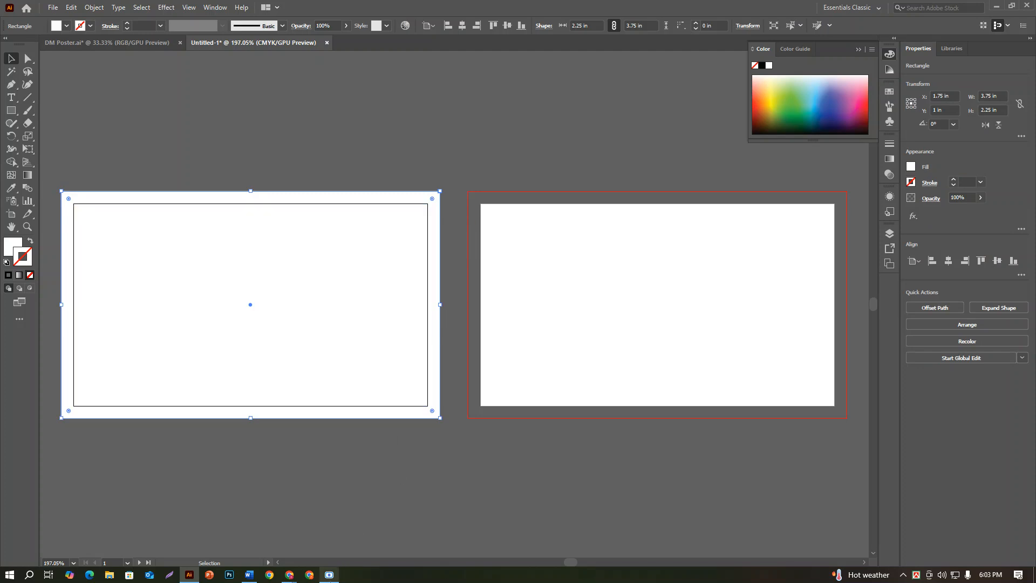
mouse_move(329, 577)
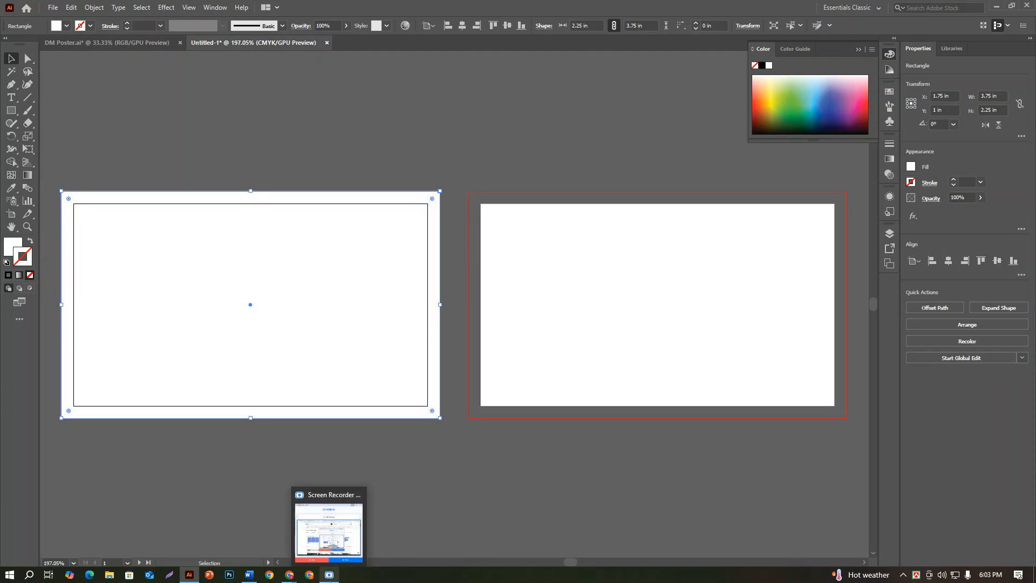
click(368, 438)
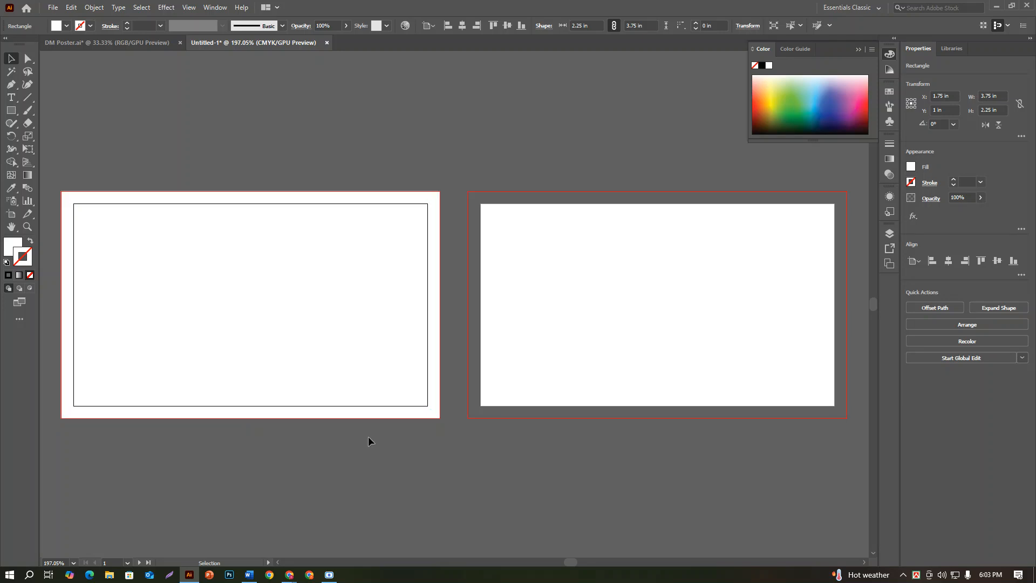
click(359, 377)
click(398, 435)
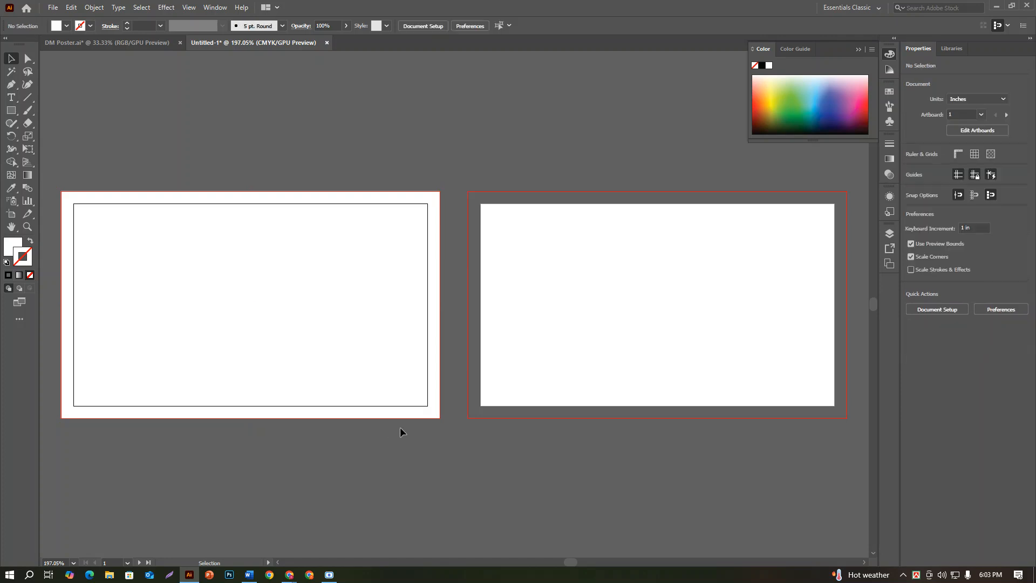
Undo the path offset on the first artboard
click(399, 418)
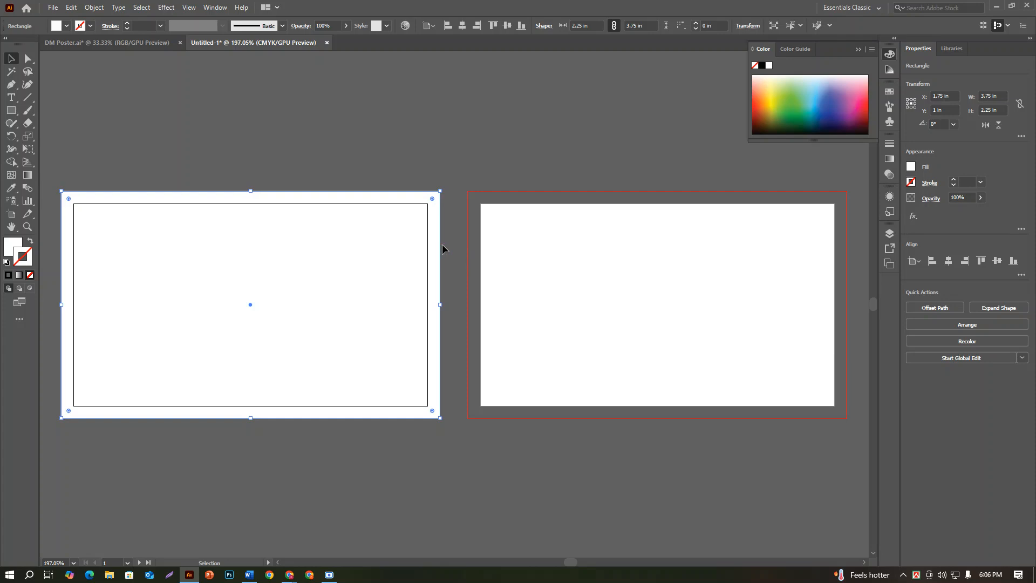
key(ctrl+z)
click(340, 267)
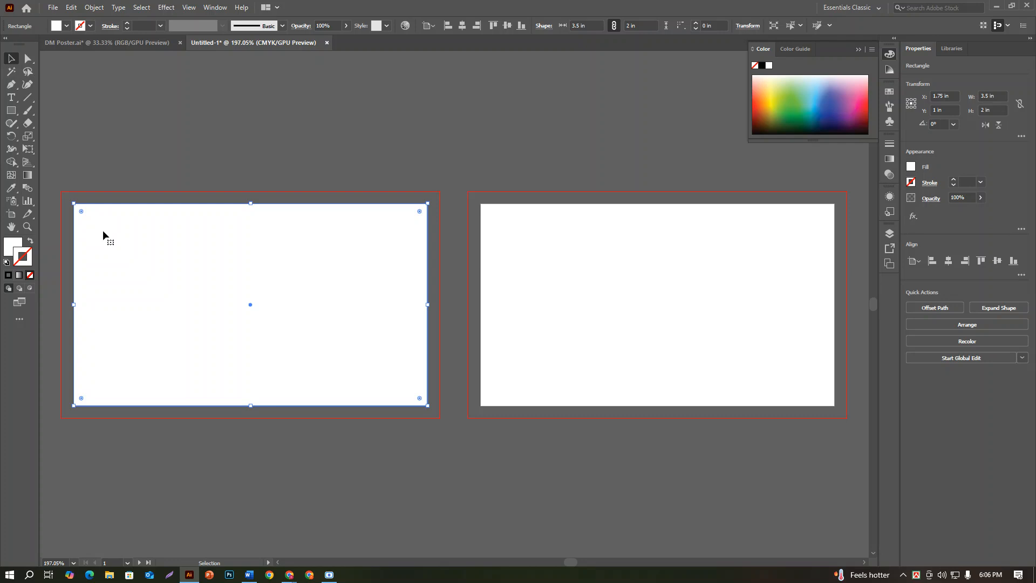
click(94, 7)
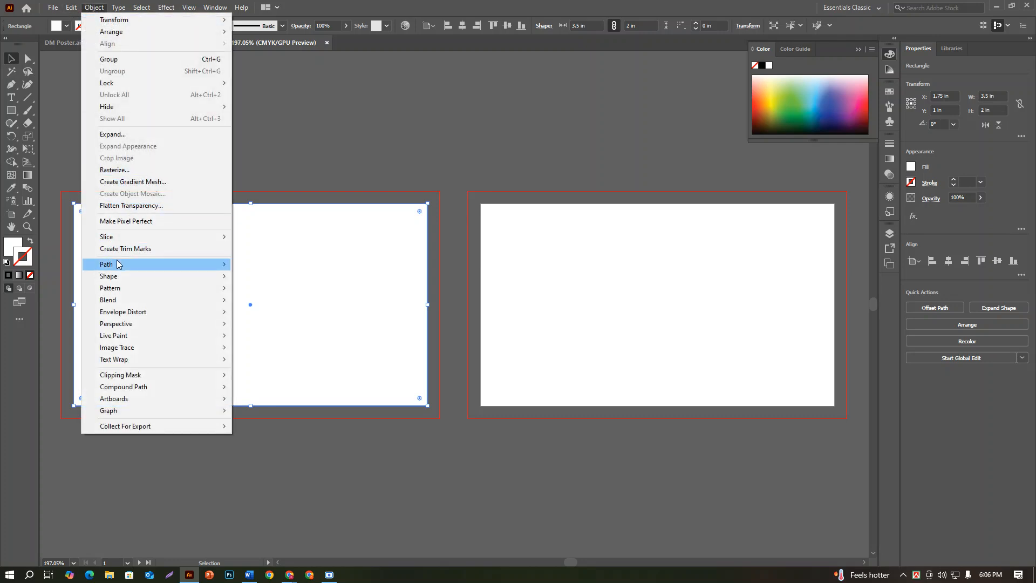
mouse_move(118, 264)
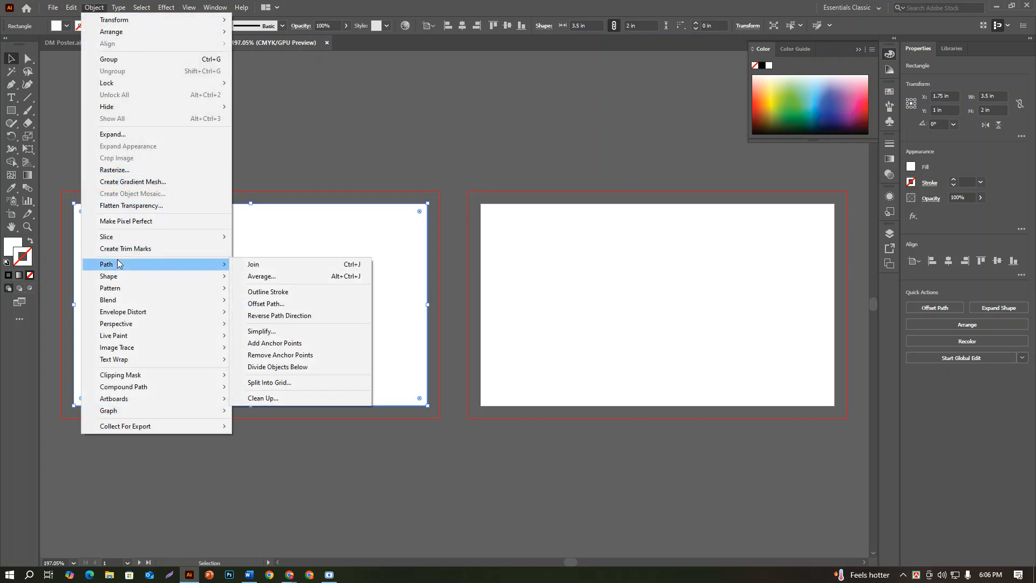
click(285, 303)
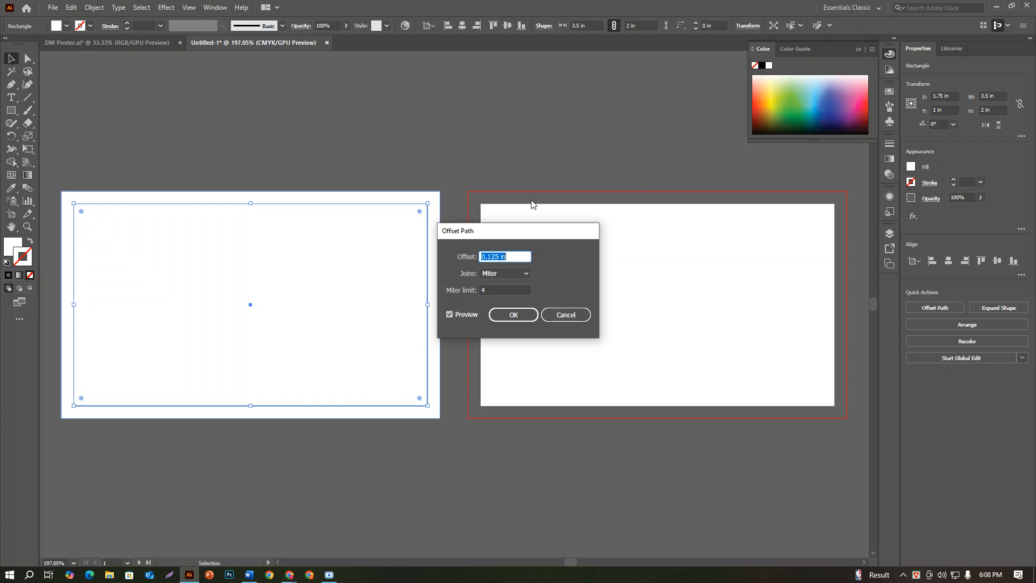
click(560, 312)
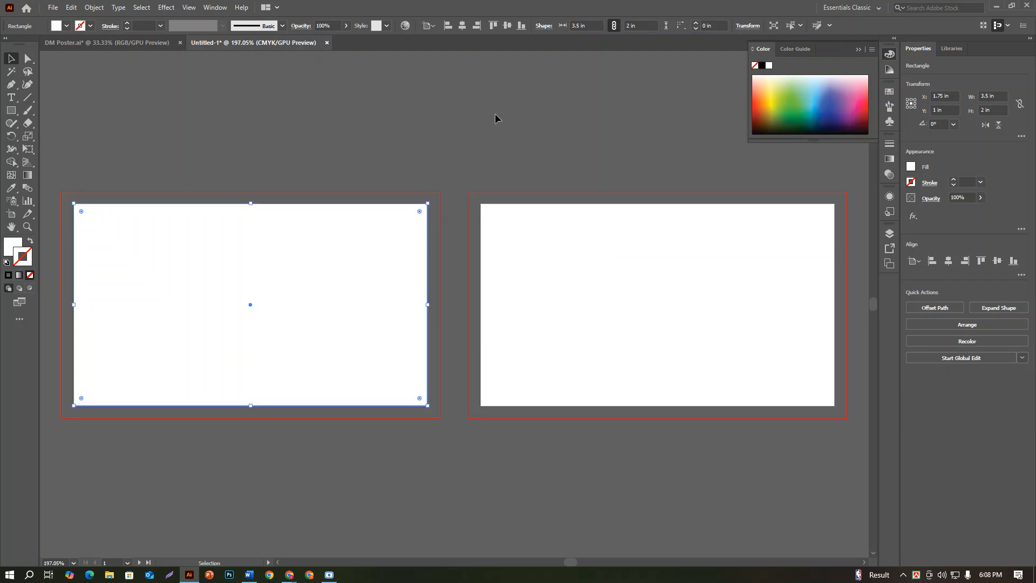
Offset the first artboard's card rectangle outward by 0.125 in with miter joins to create the bleed outline
click(456, 130)
click(317, 233)
click(92, 8)
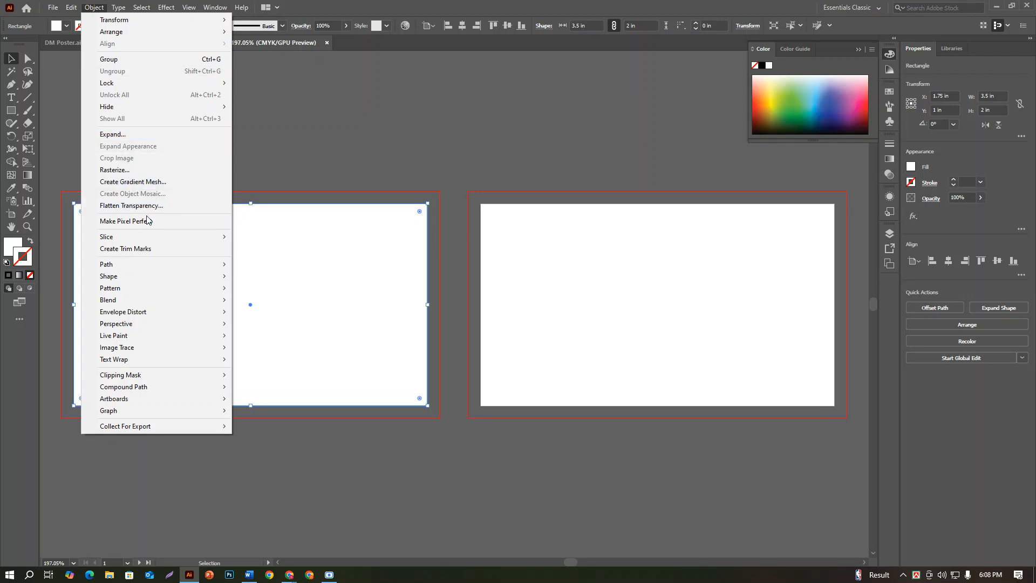
mouse_move(154, 264)
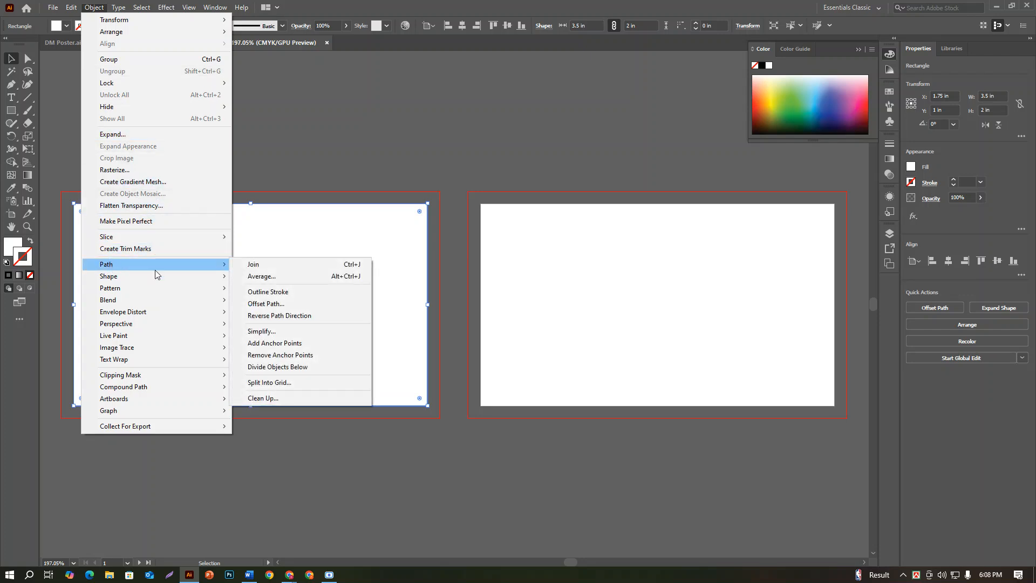
click(284, 304)
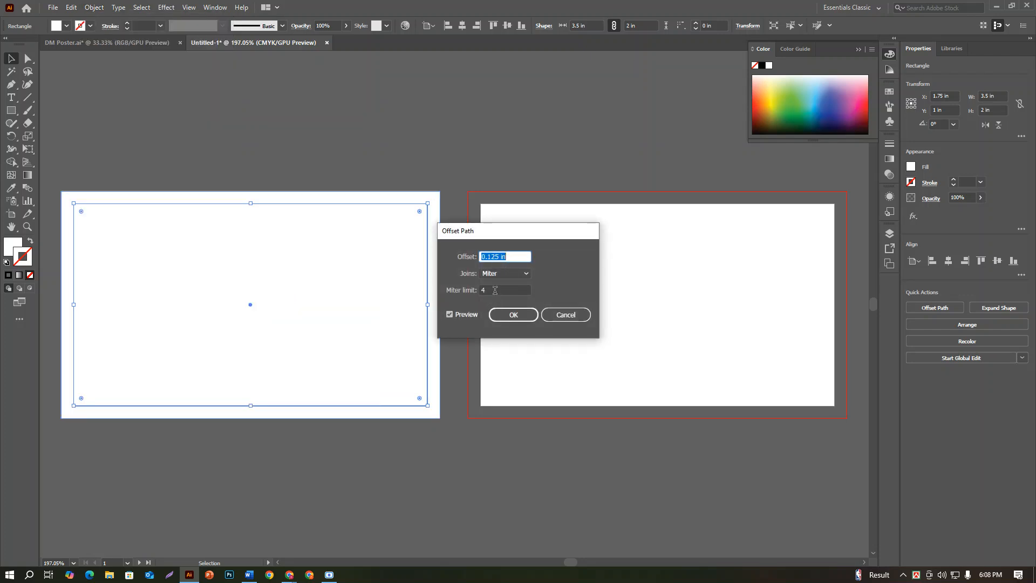
click(501, 315)
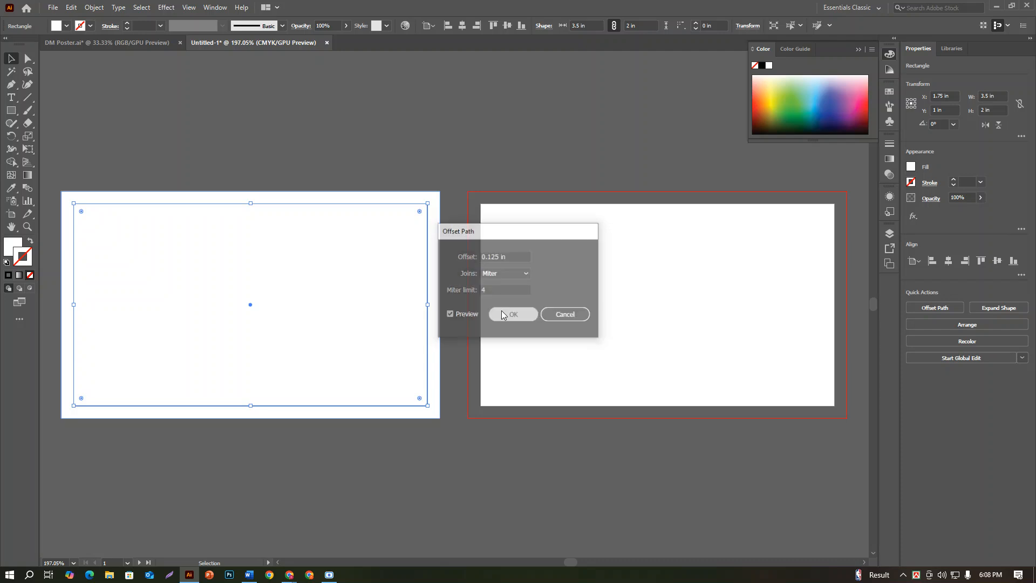
click(450, 171)
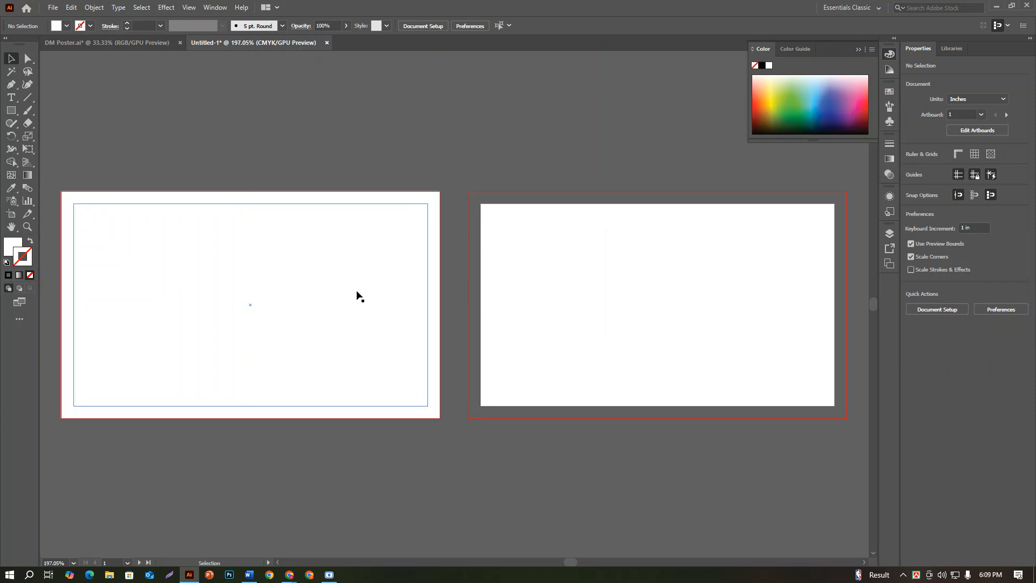
Offset the original 3.5 x 2 in rectangle by -0.125 in with miter joins to create the inner safe-area outline
click(301, 253)
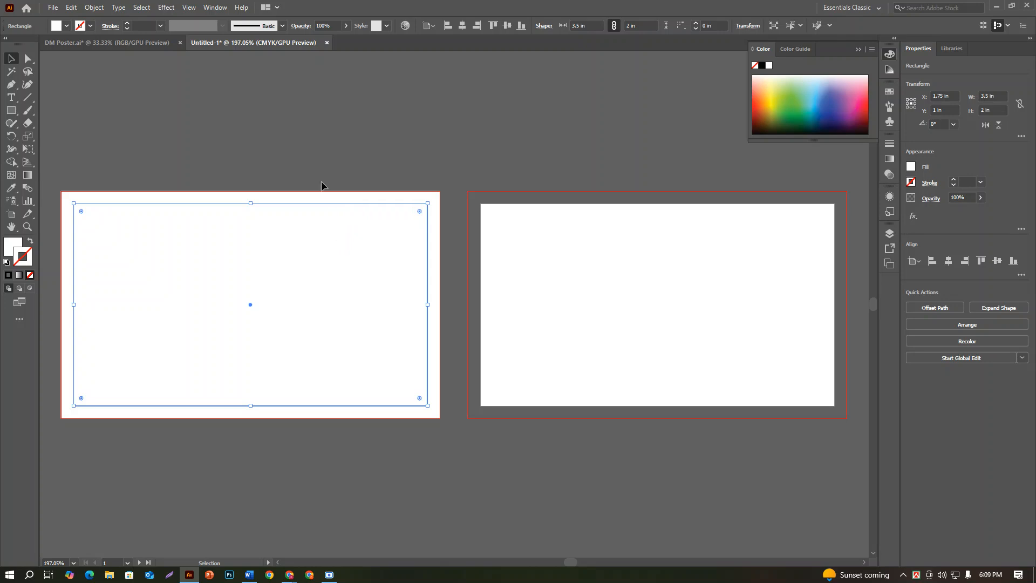
click(90, 10)
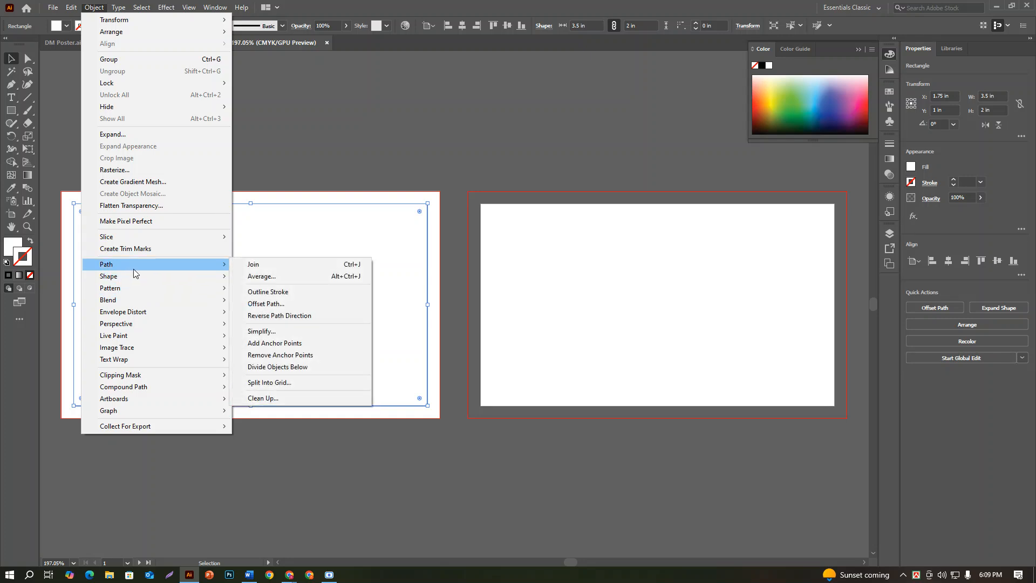
click(250, 305)
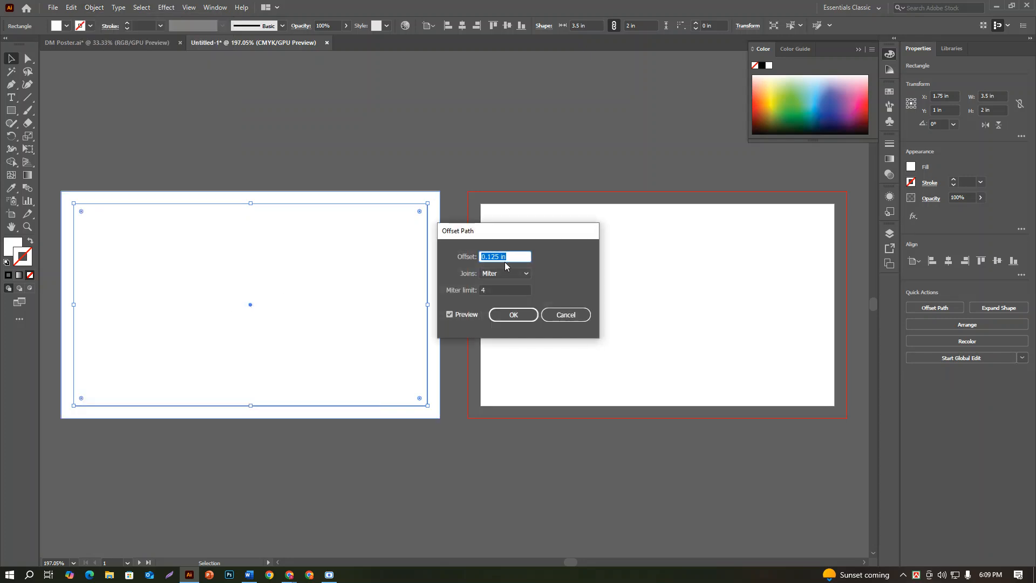
click(506, 257)
click(482, 257)
text(-)
click(500, 318)
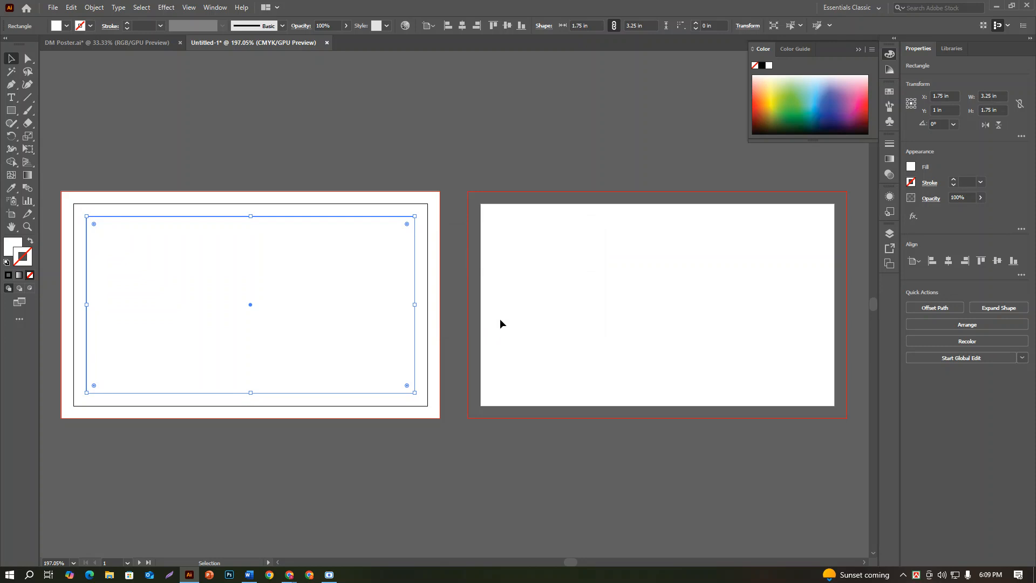
Select the three nested rectangles on the first artboard to check their outlines, and clear the selection
click(475, 151)
drag(328, 160, 411, 255)
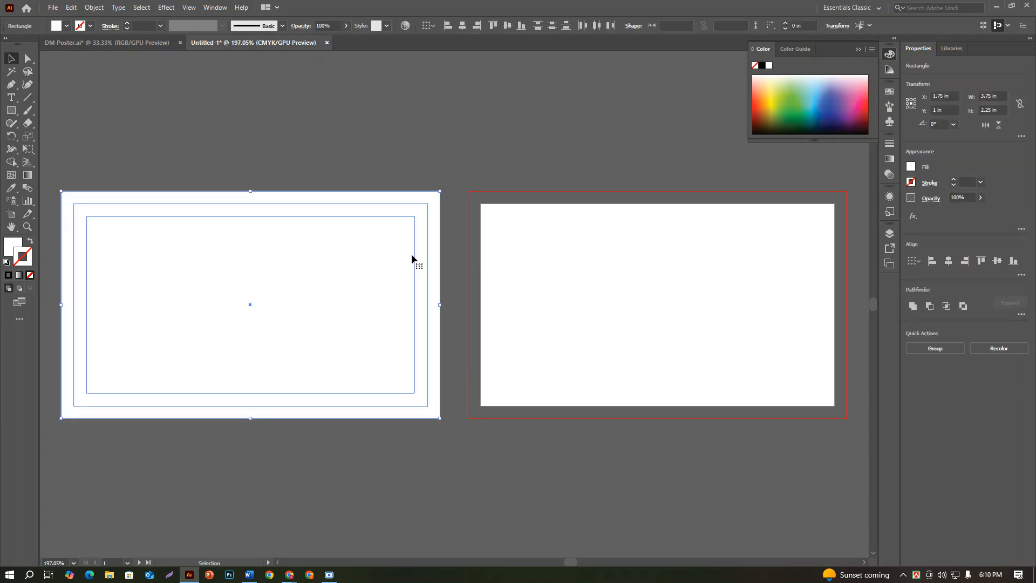
click(435, 148)
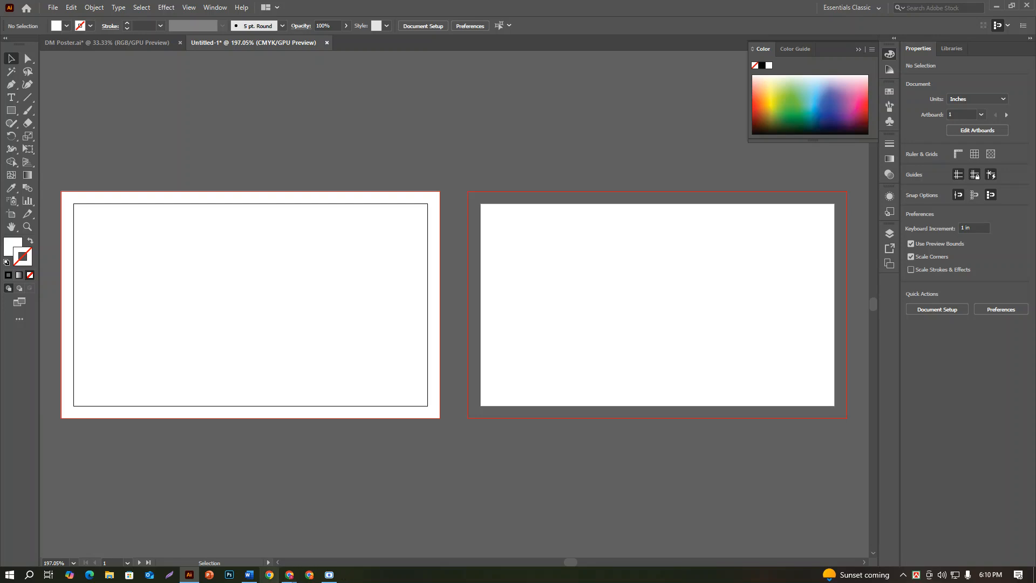
Switch to Chrome and search Google for "steadfast logo png" in a new tab
mouse_move(289, 575)
click(256, 522)
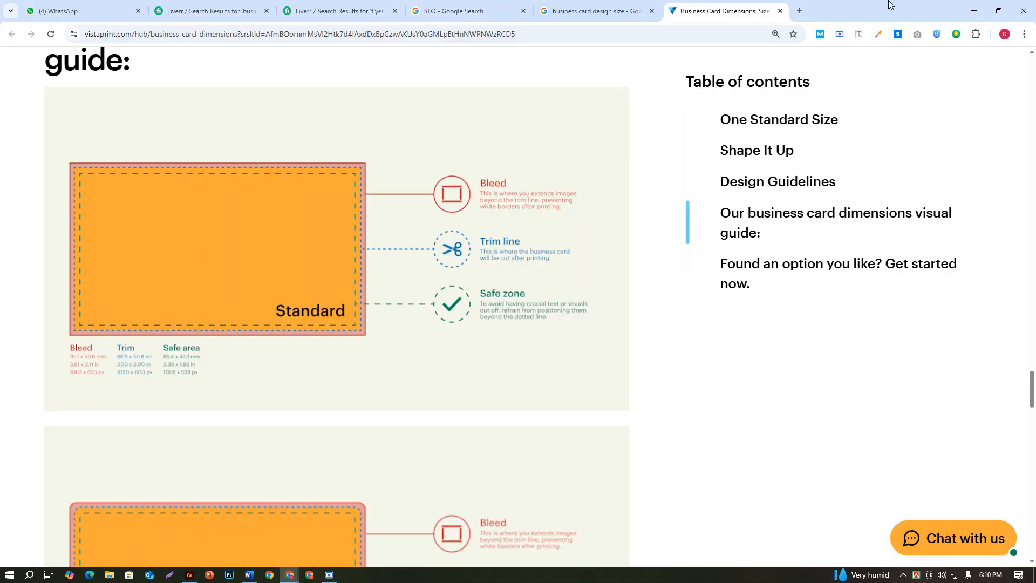
click(800, 11)
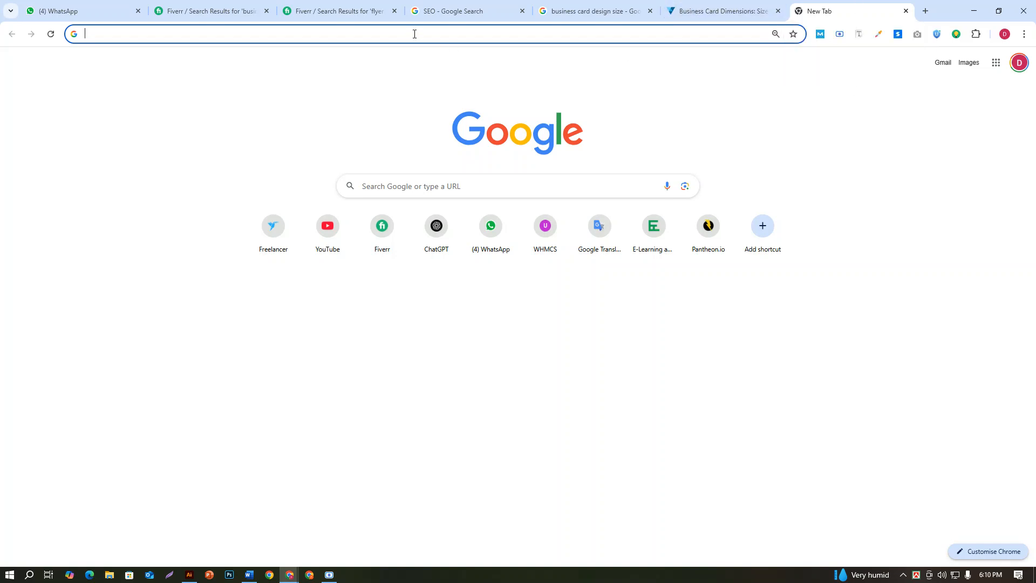
text(stead)
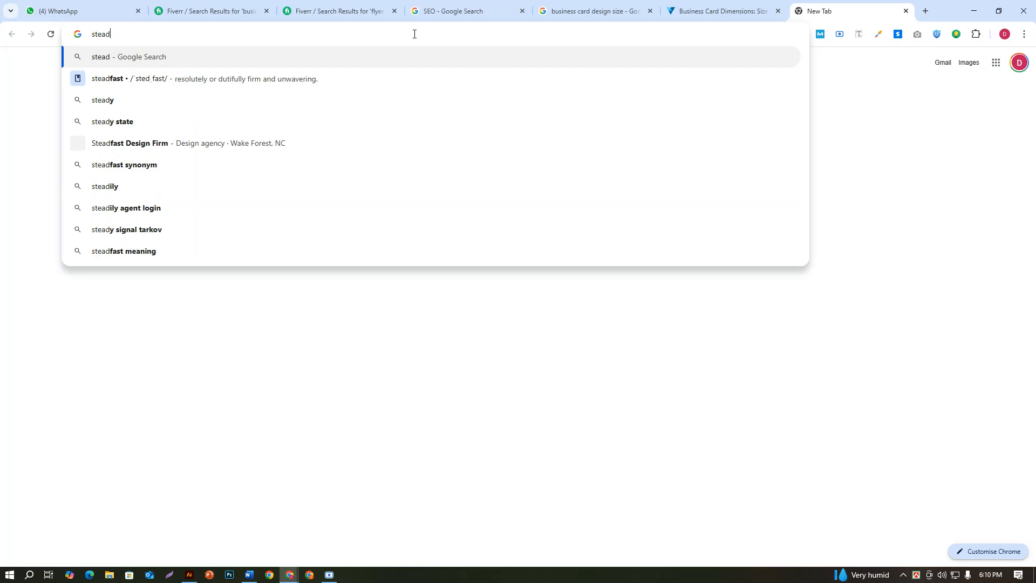
text(fast)
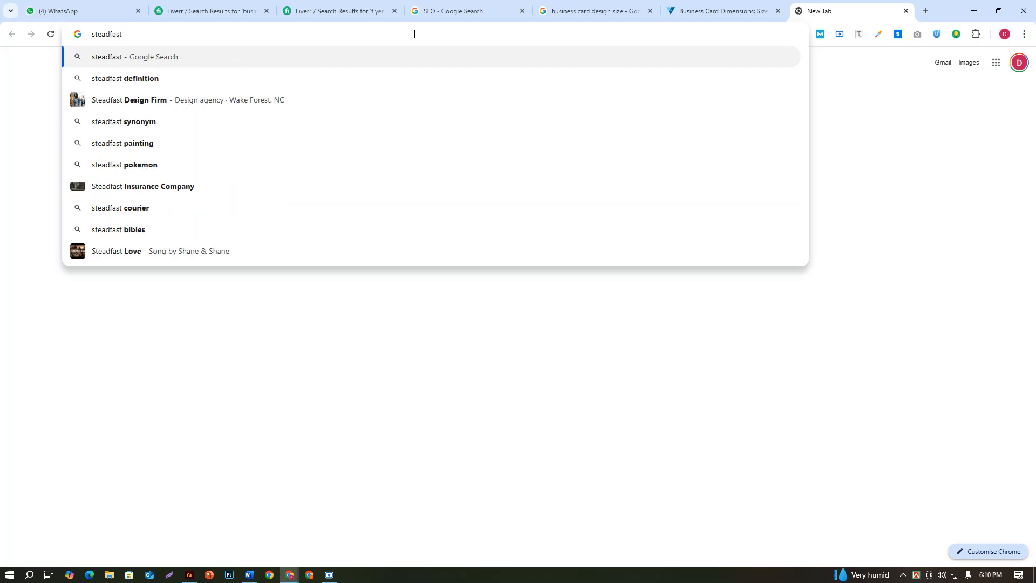
text( log)
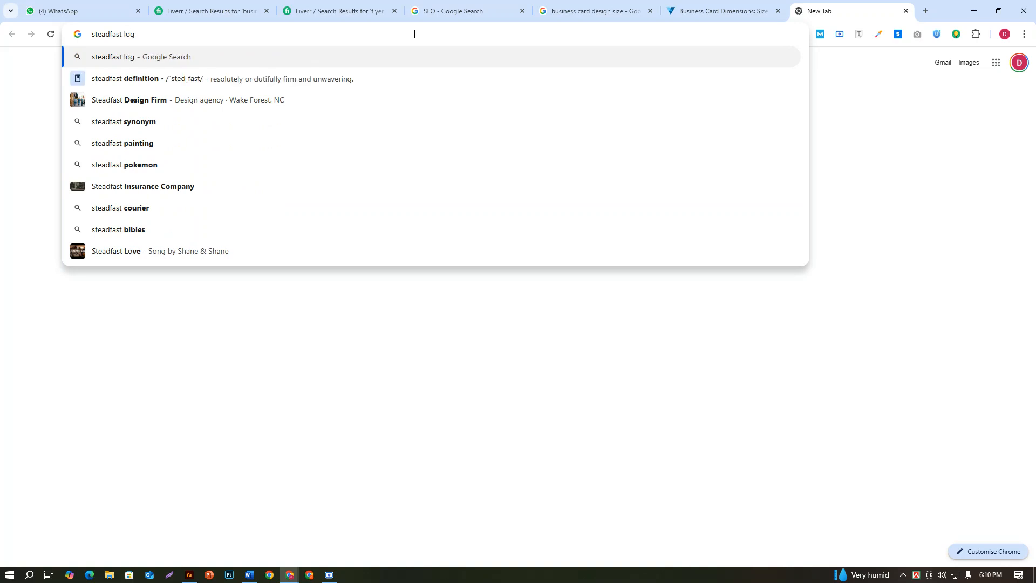
text(o png\)
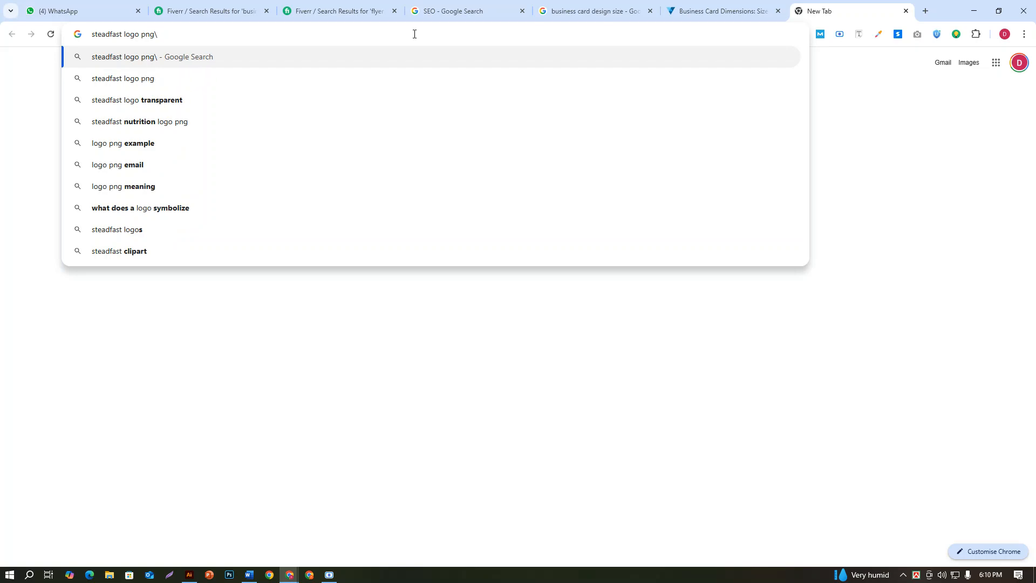
key(BackSpace)
key(Return)
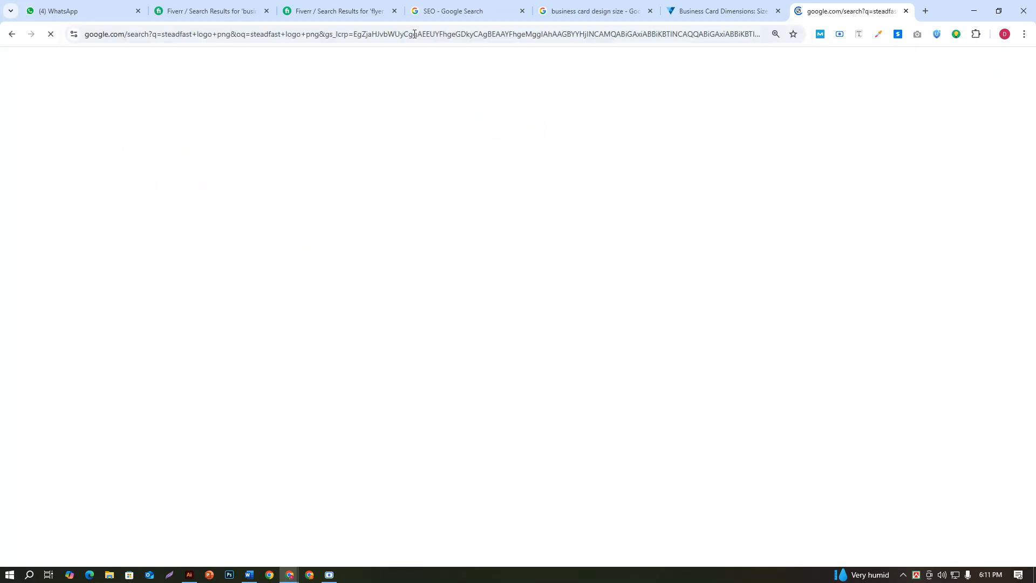
Preview the SteadFast Courier logo from Botble Marketplace and look through the related images and more image results
scroll(539, 173, down, 3)
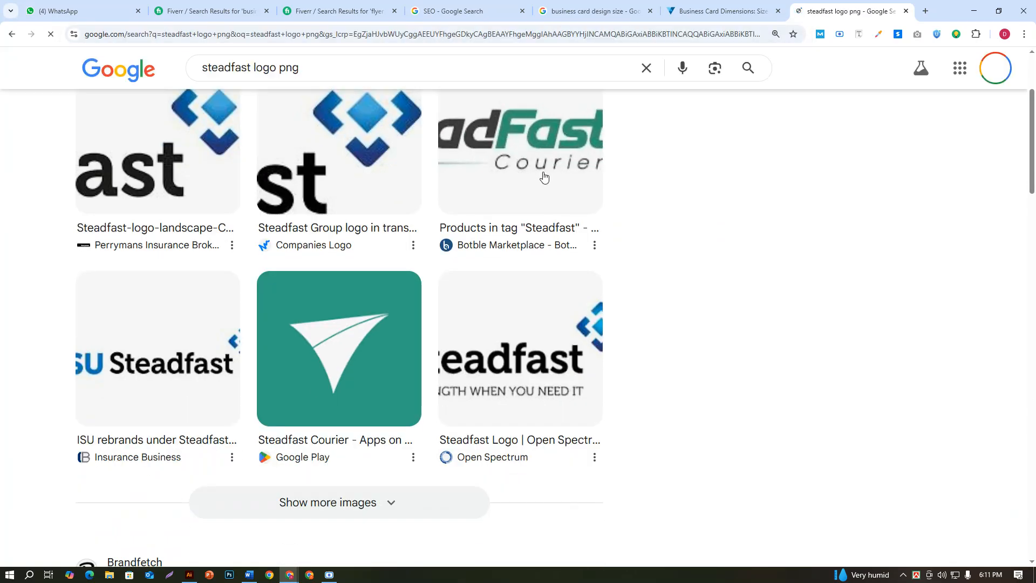
click(510, 175)
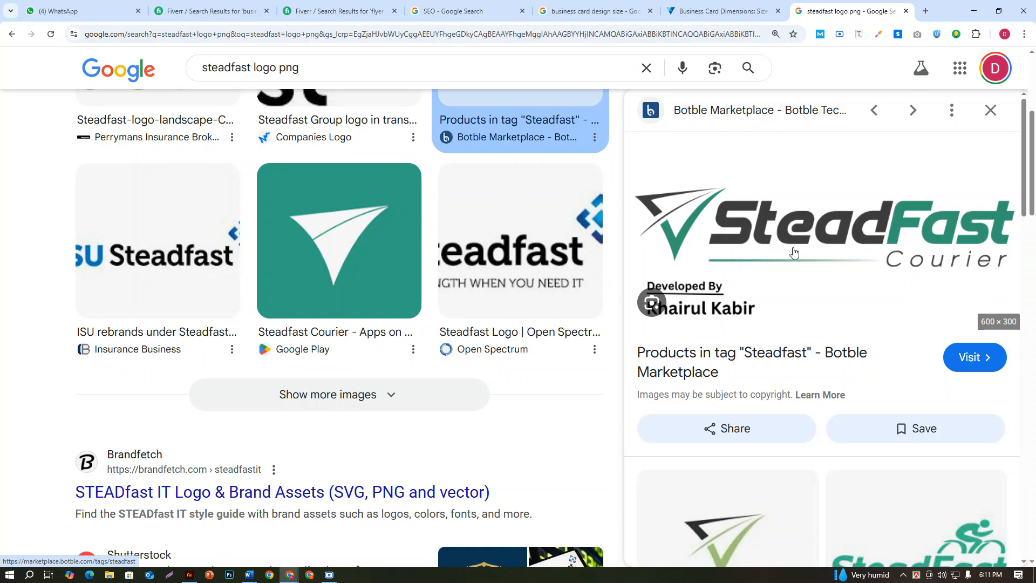
scroll(874, 243, down, 5)
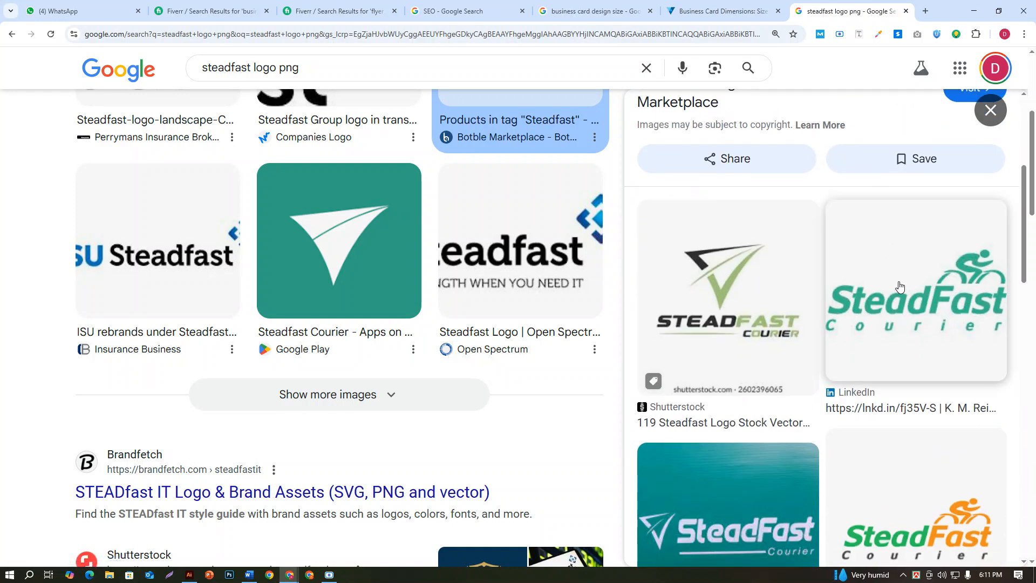
scroll(356, 291, down, 1)
click(327, 347)
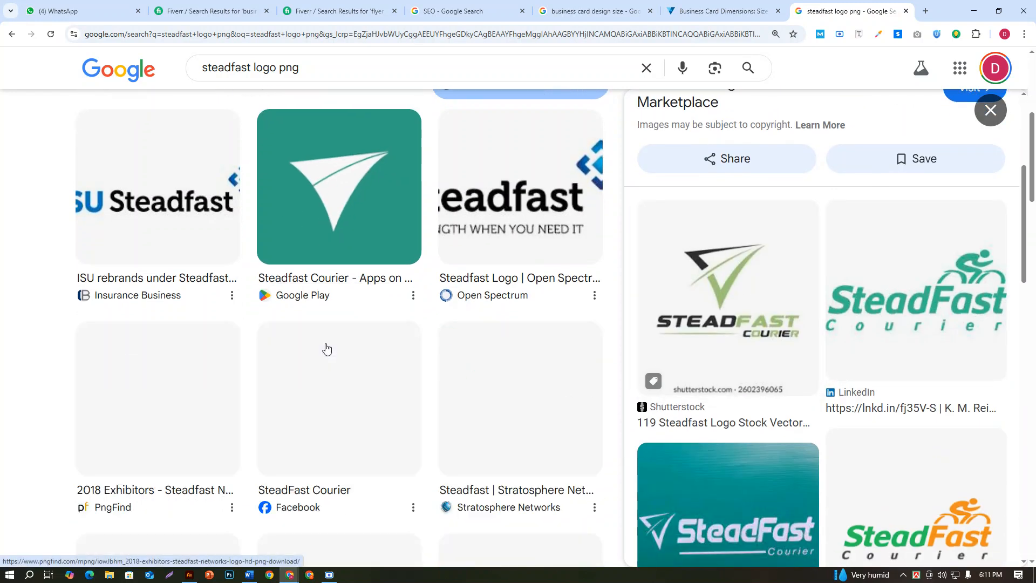
scroll(323, 343, down, 2)
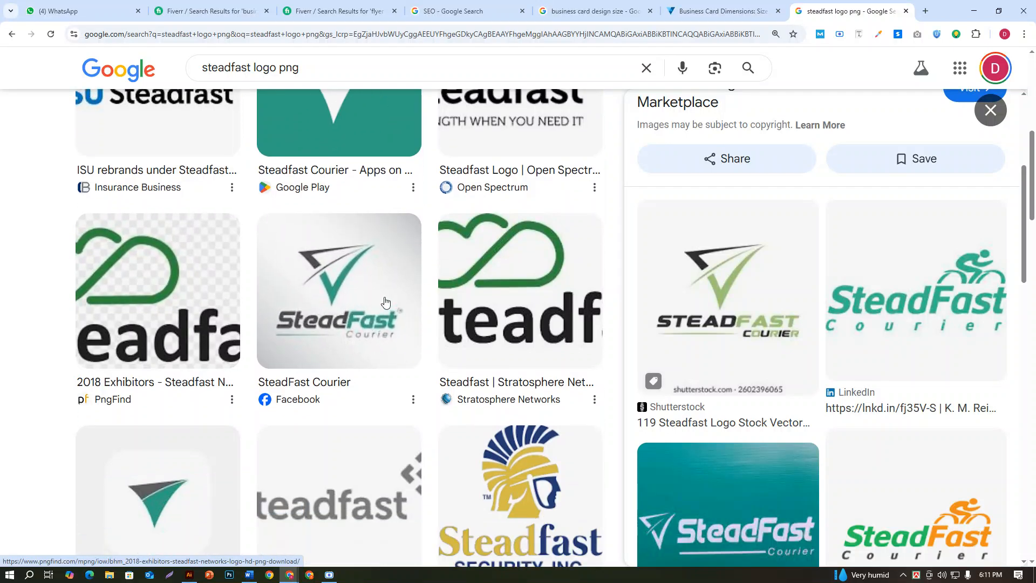
scroll(378, 302, down, 4)
scroll(337, 327, up, 4)
scroll(337, 327, up, 6)
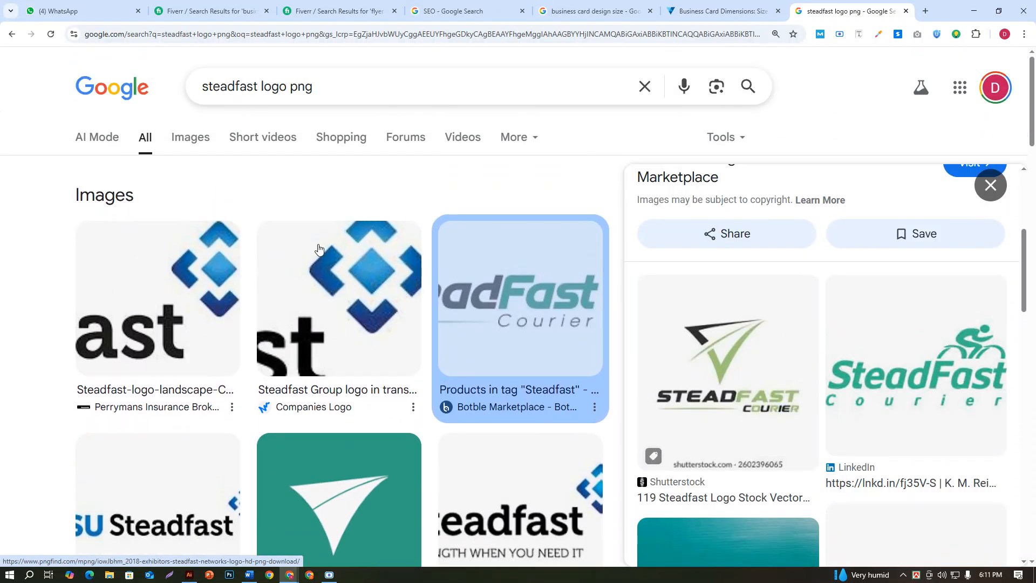
Change the search query to "steadfast png logo" and run it
click(291, 87)
key(BackSpace)
key(BackSpace)
key(BackSpace)
key(BackSpace)
key(BackSpace)
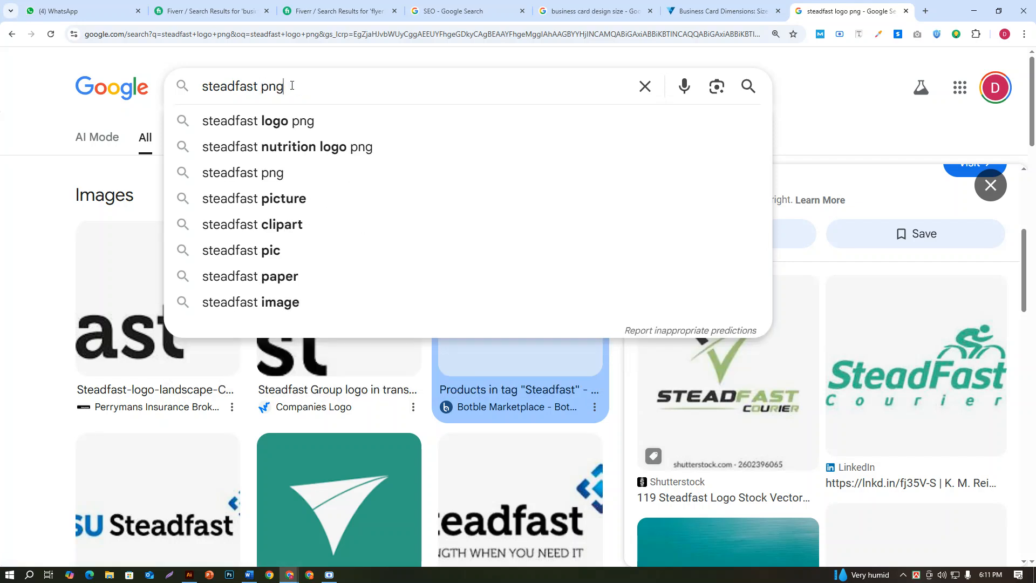
text(log)
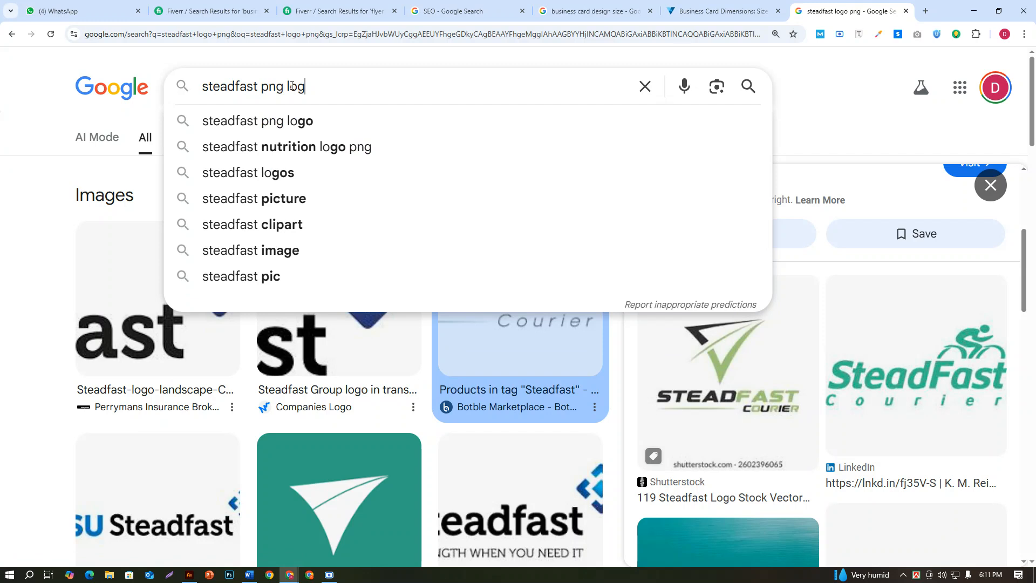
text(o)
key(Return)
Open the full set of image results and look through the Steadfast logos for a suitable one
scroll(763, 326, down, 3)
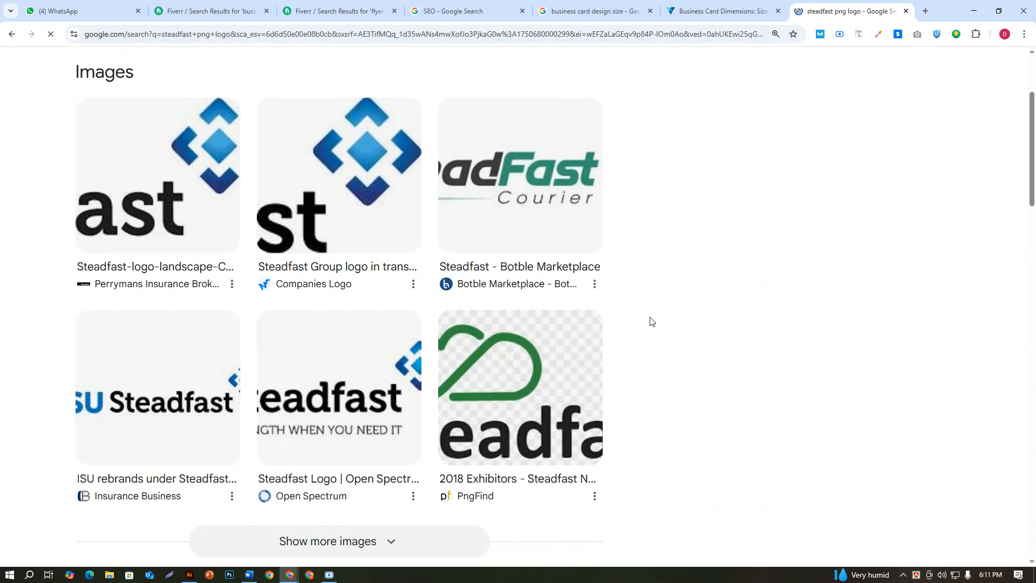
scroll(536, 271, down, 5)
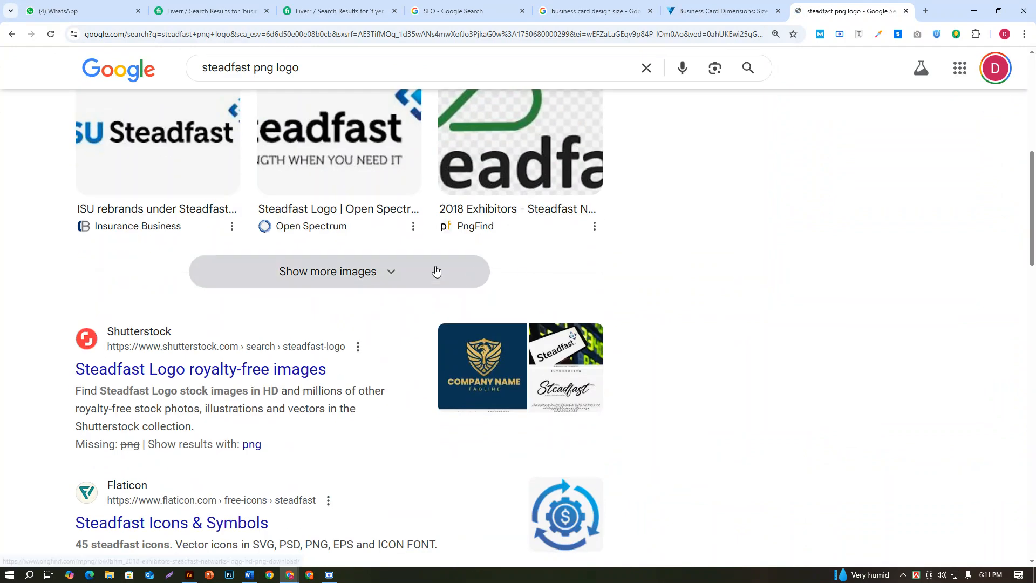
click(432, 271)
scroll(435, 269, down, 2)
scroll(435, 270, down, 6)
click(383, 259)
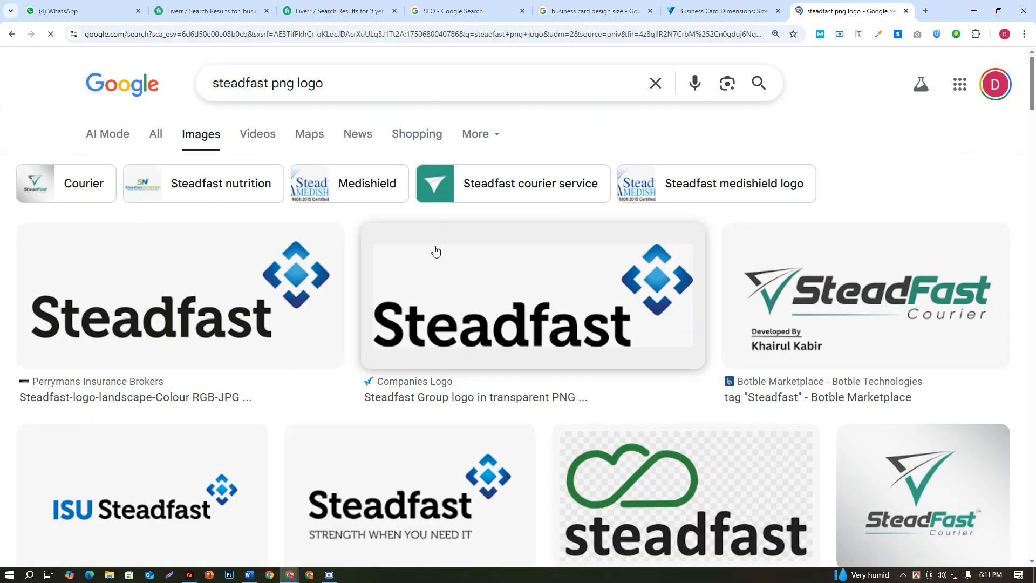
scroll(434, 249, down, 2)
scroll(438, 251, down, 5)
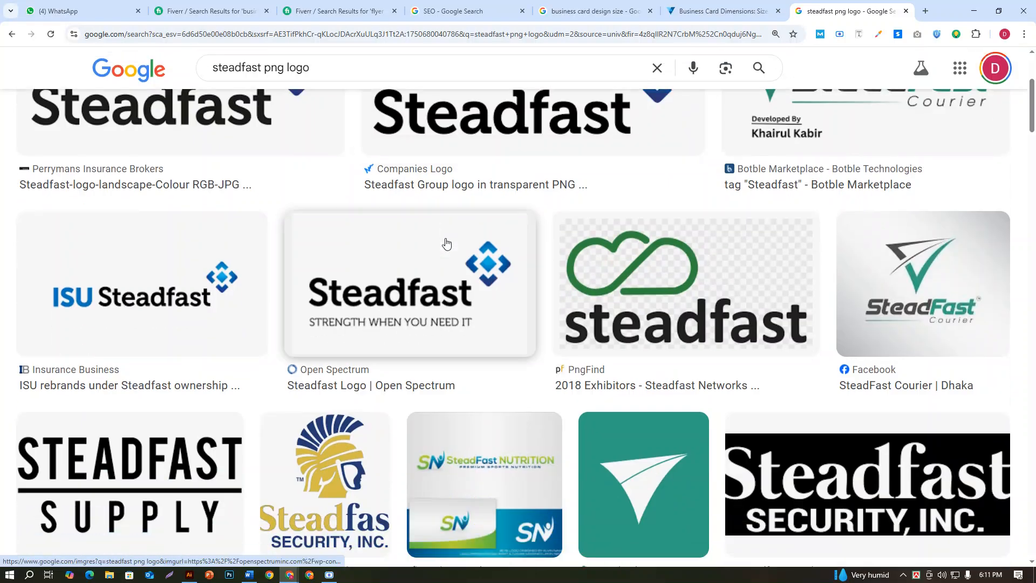
Browse further through the image results for a usable Steadfast logo
scroll(445, 246, down, 7)
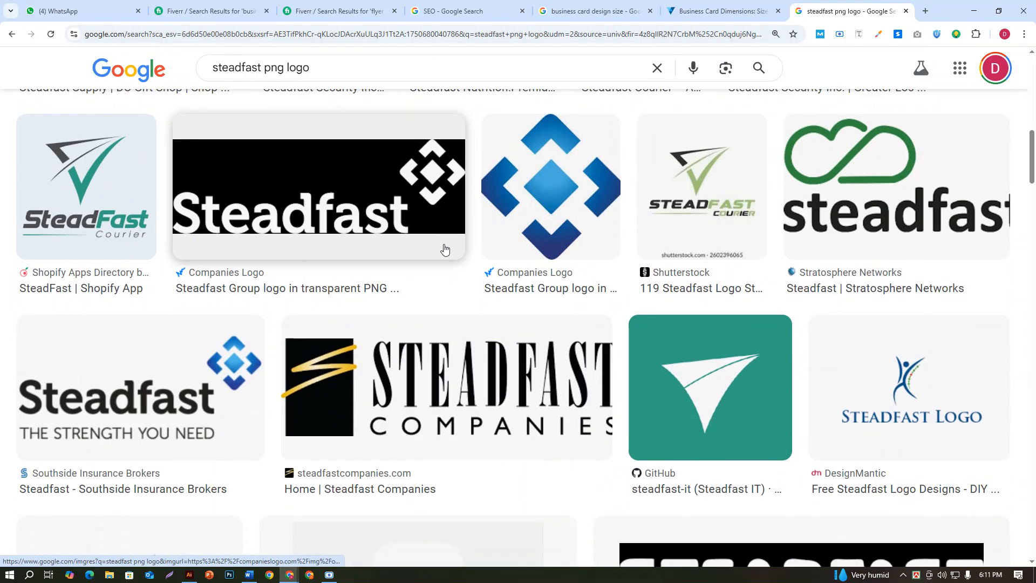
scroll(444, 248, down, 13)
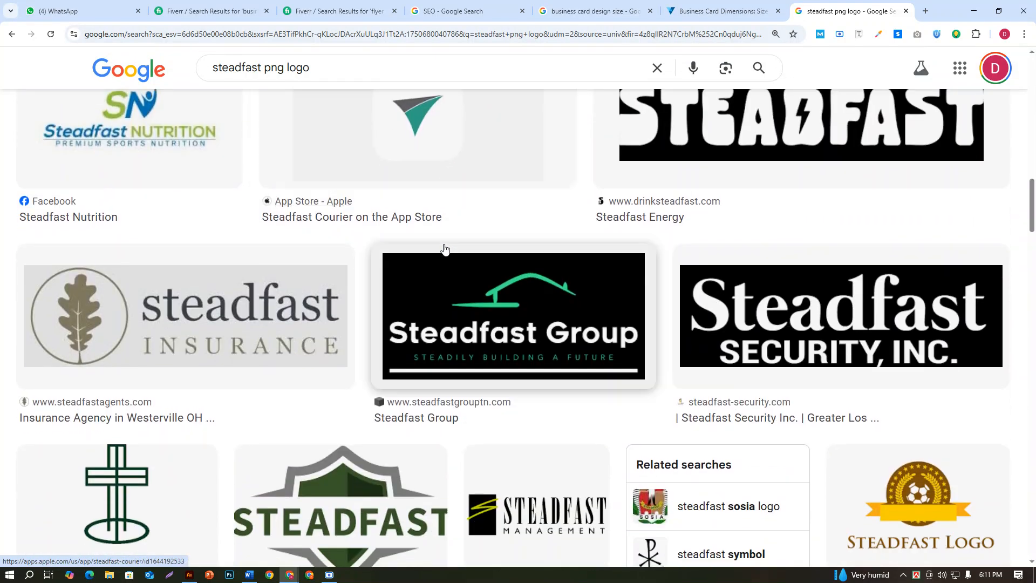
scroll(444, 248, down, 7)
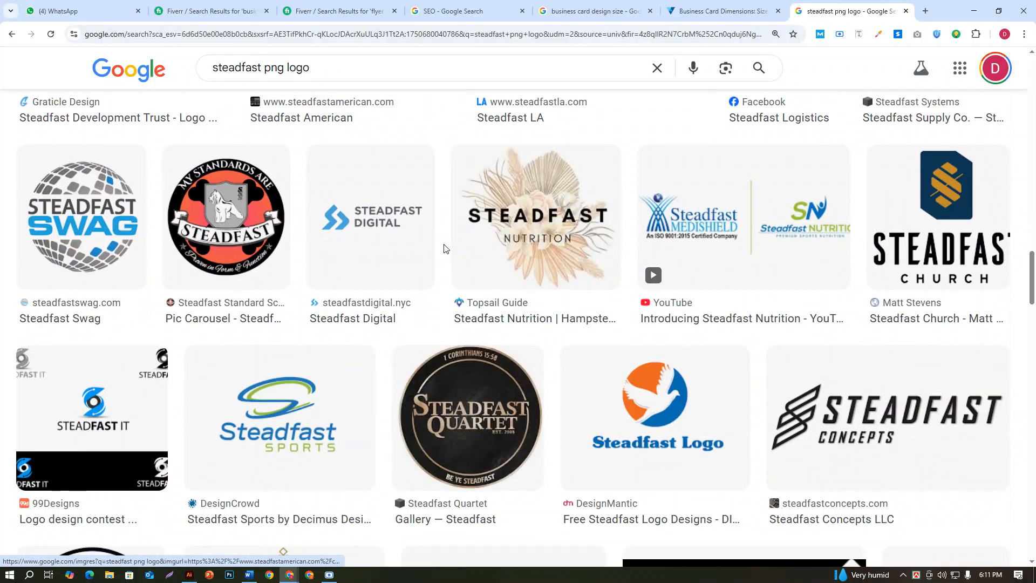
scroll(462, 250, up, 11)
scroll(443, 248, up, 15)
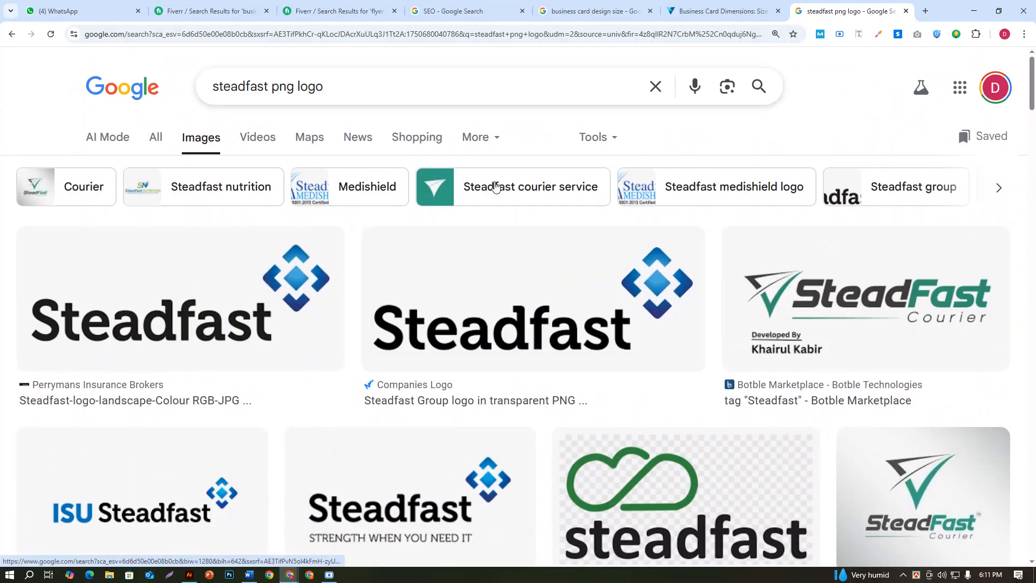
Switch to all web results and open Flaticon's Steadfast Icons & Symbols page in a new tab to examine it
click(156, 137)
scroll(268, 235, down, 10)
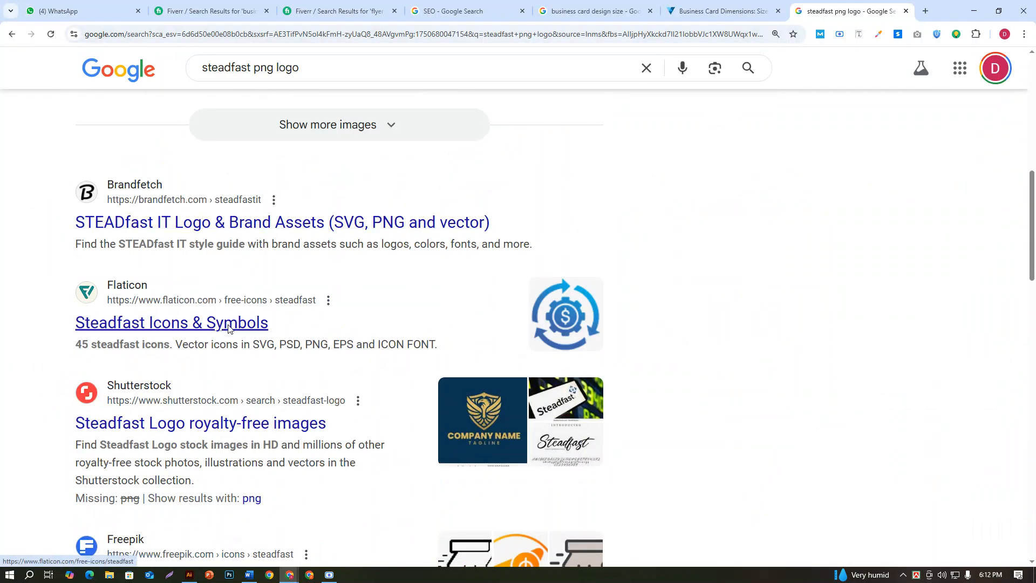
middle_click(229, 329)
click(836, 16)
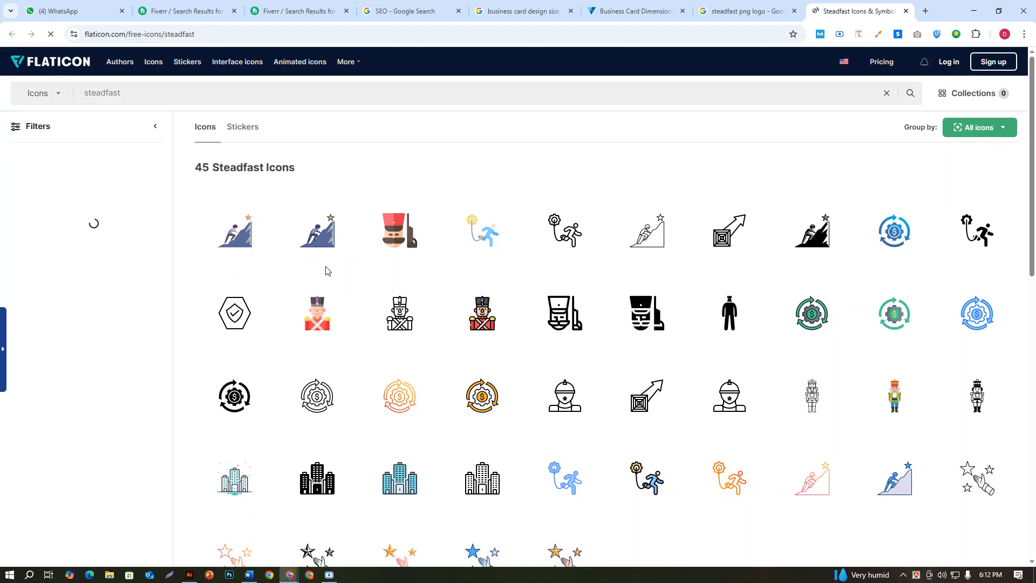
mouse_move(327, 270)
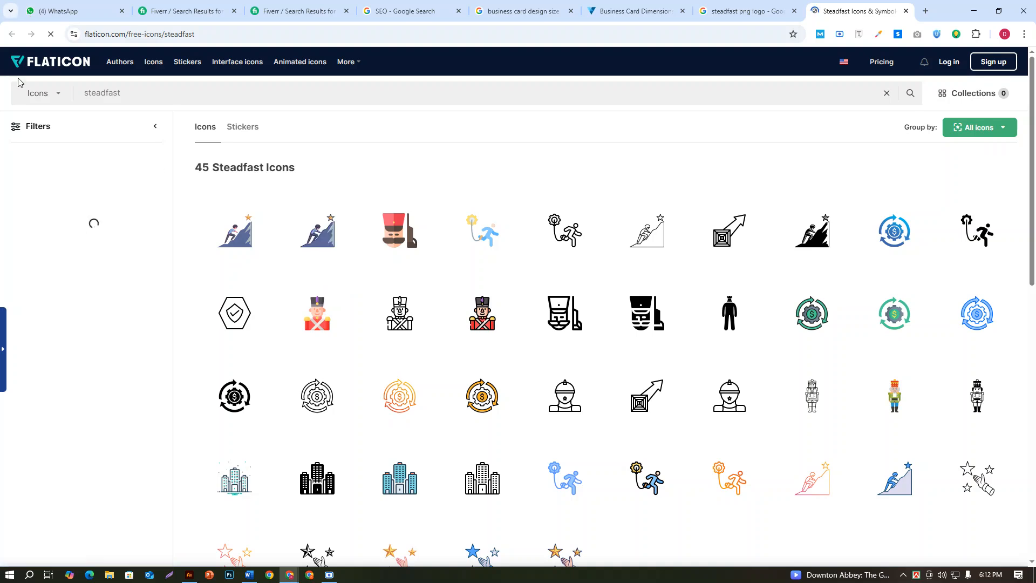
Return to the Google results and open the Steadfast Courier website, steadfast.com.bd
click(745, 11)
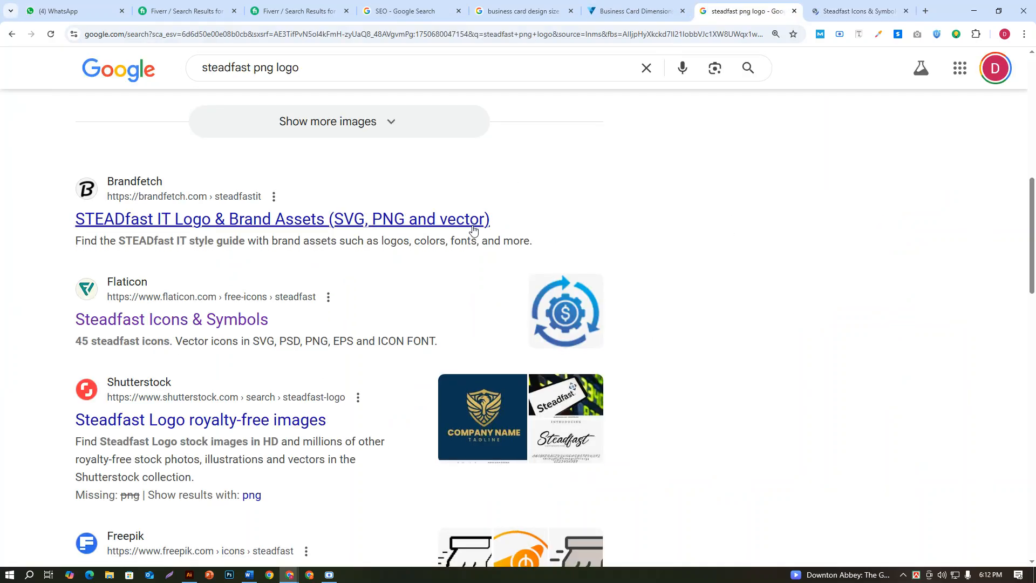
scroll(471, 226, down, 6)
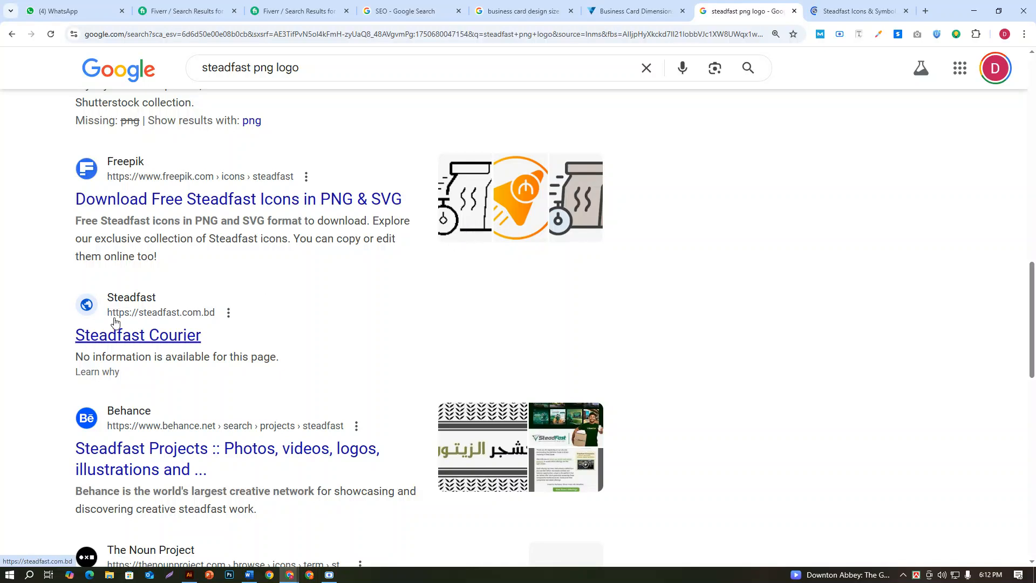
click(117, 333)
scroll(234, 306, up, 4)
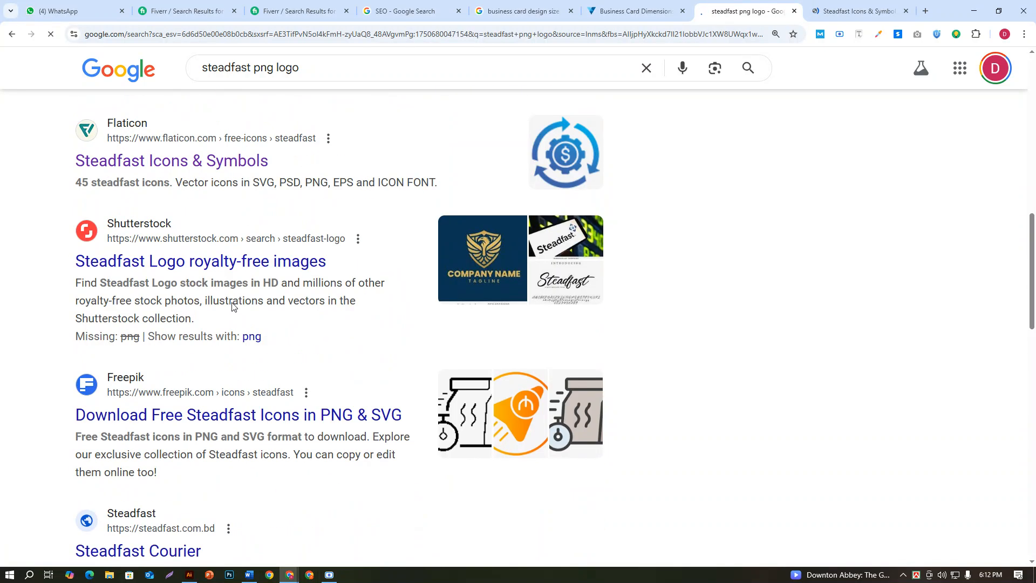
scroll(233, 303, up, 3)
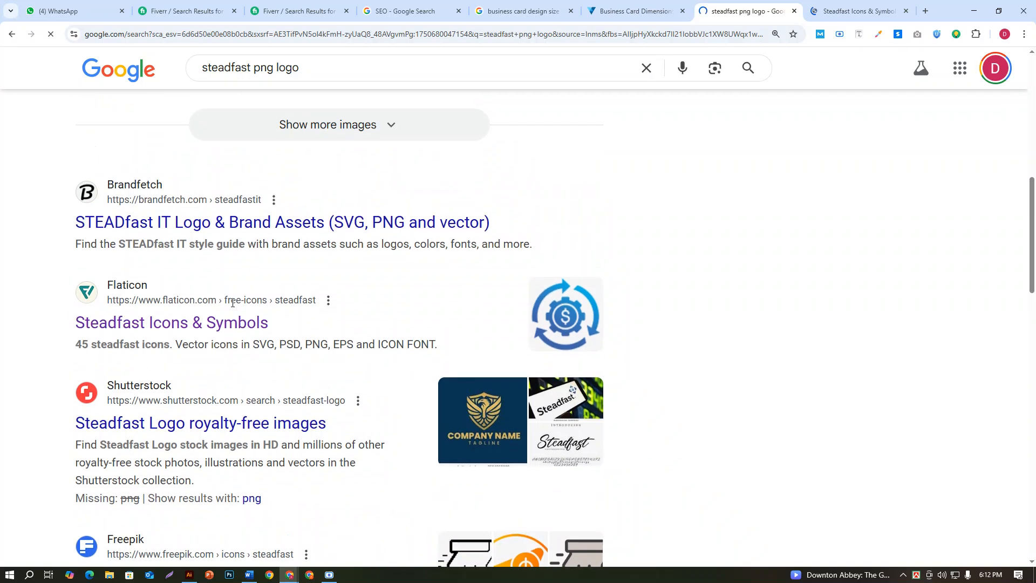
scroll(254, 209, up, 5)
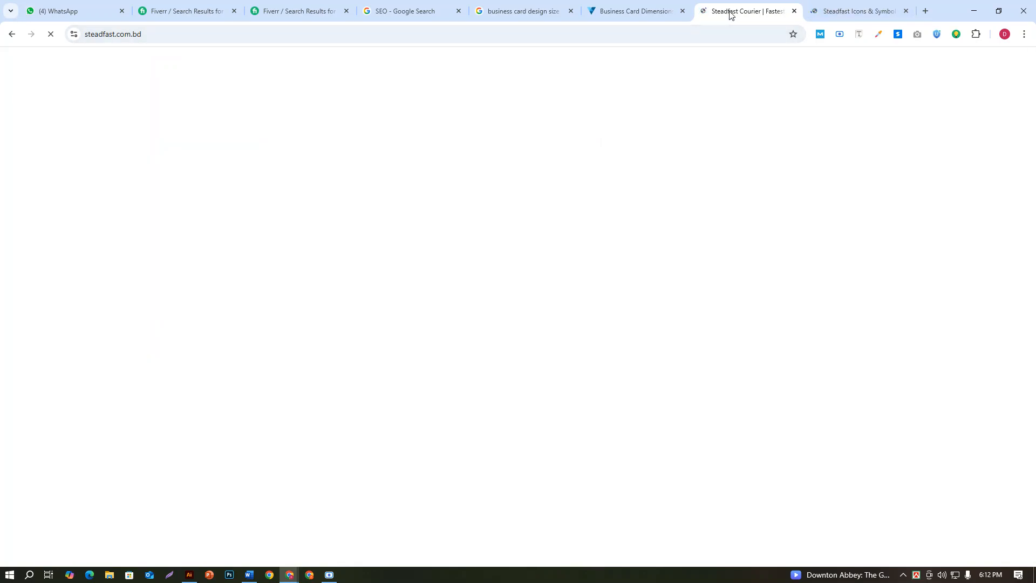
click(830, 13)
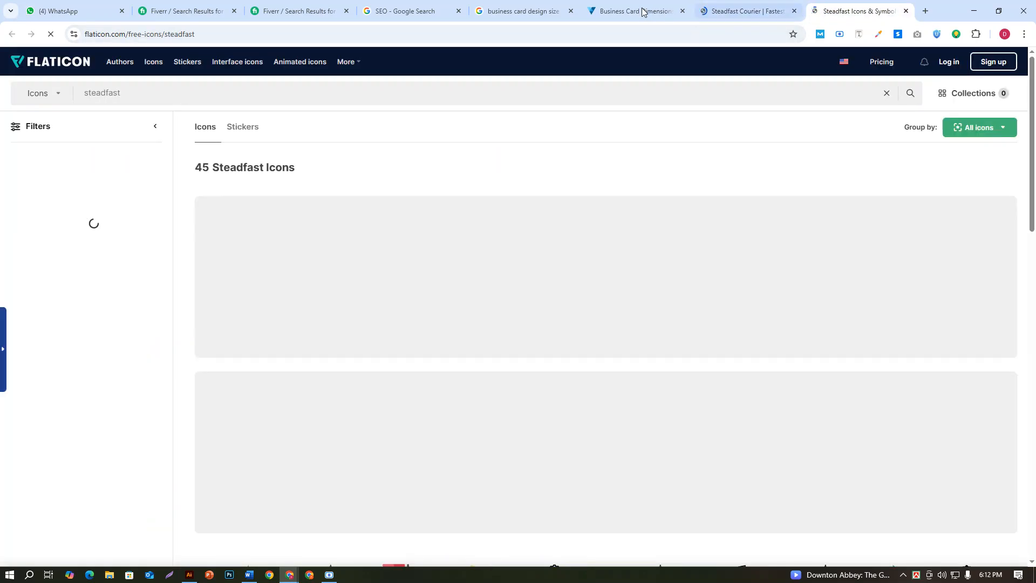
click(772, 6)
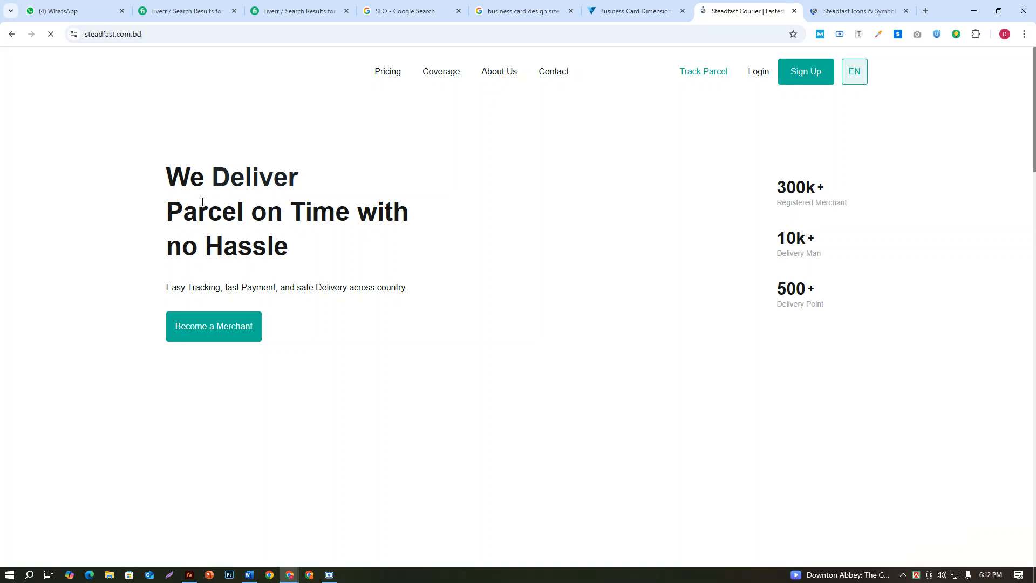
Try to save the SteadFast Courier header logo as an image file
scroll(506, 178, down, 2)
scroll(506, 178, up, 2)
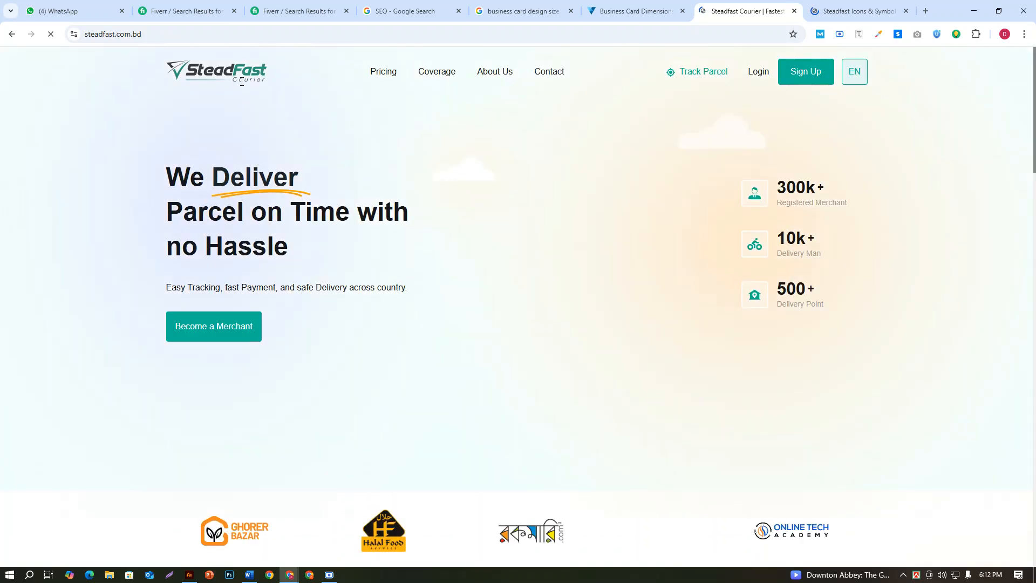
right_click(240, 75)
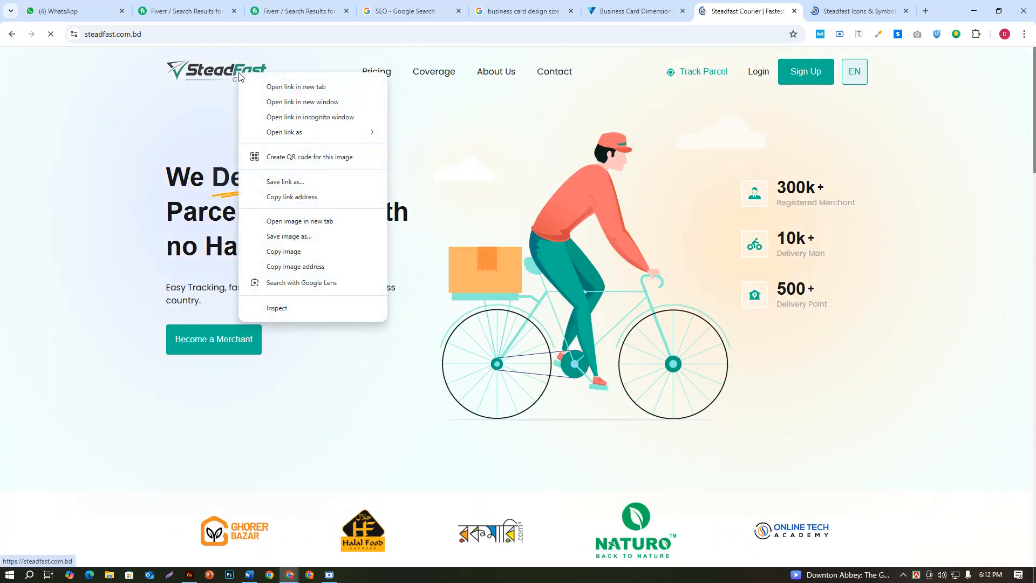
click(298, 237)
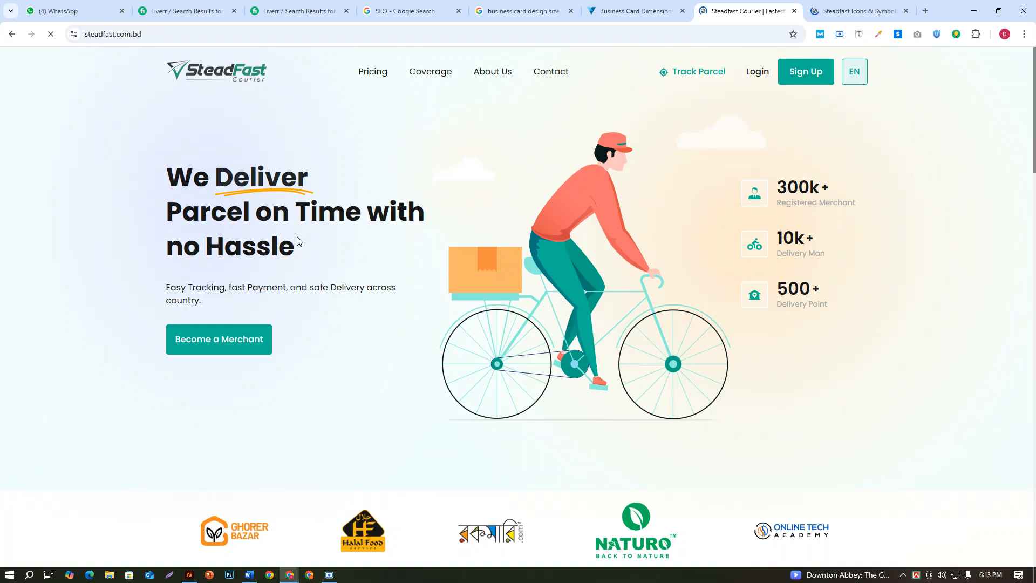
Save the website's SteadFast Courier header logo to Downloads as an SVG file named logo
scroll(619, 314, down, 6)
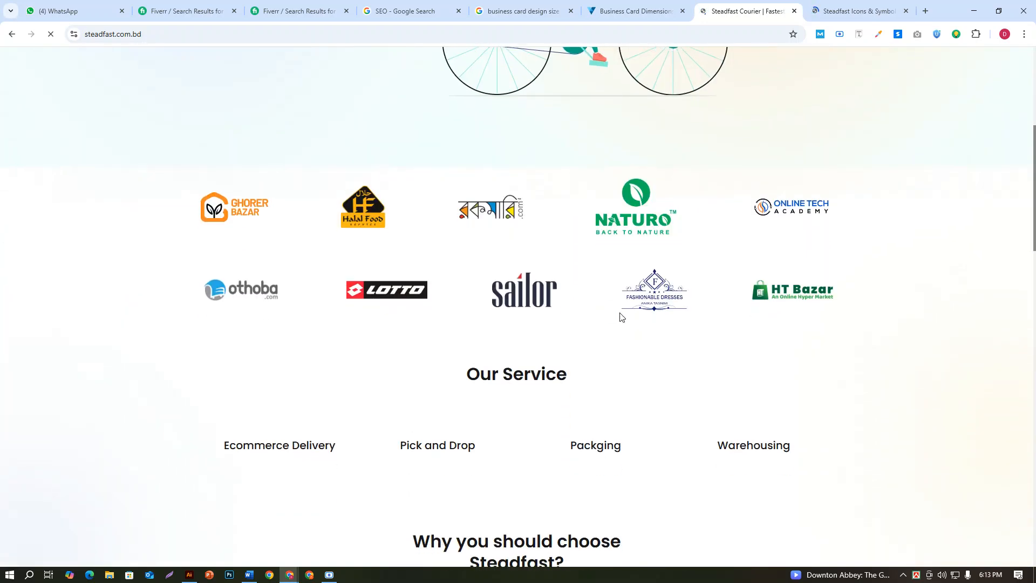
scroll(618, 308, down, 5)
scroll(615, 306, down, 4)
scroll(613, 304, up, 5)
scroll(613, 303, up, 10)
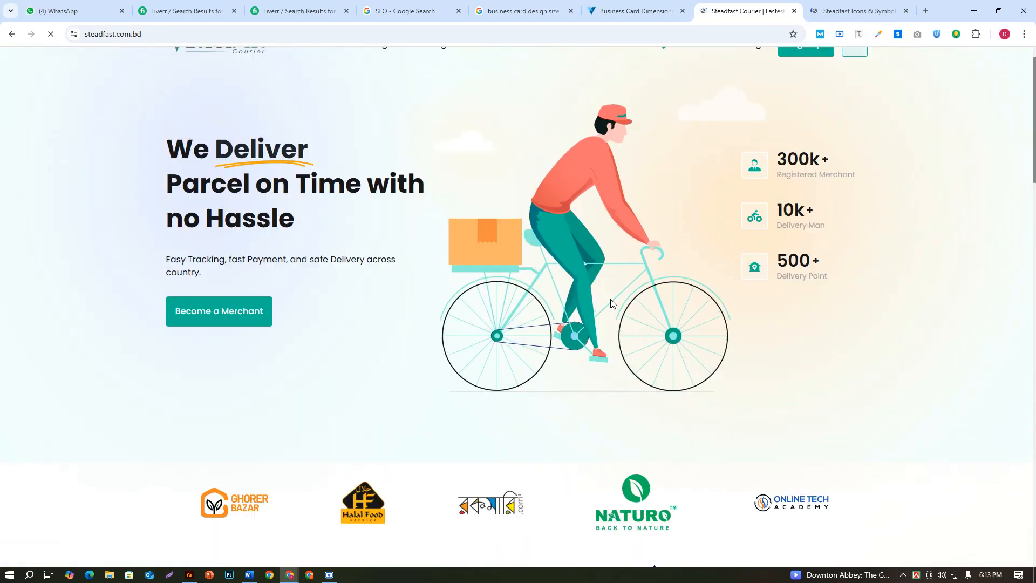
right_click(205, 87)
key(v)
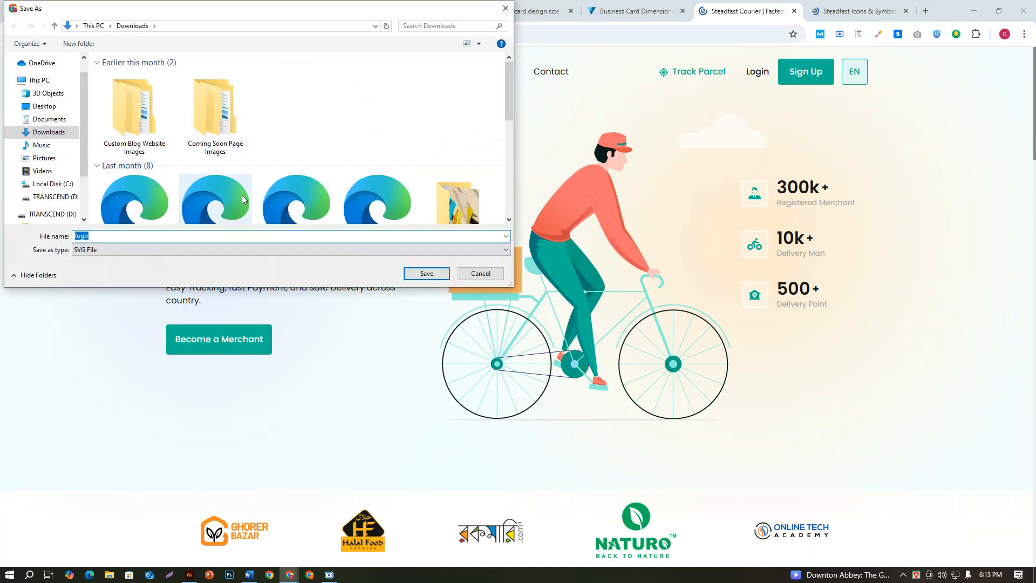
click(425, 273)
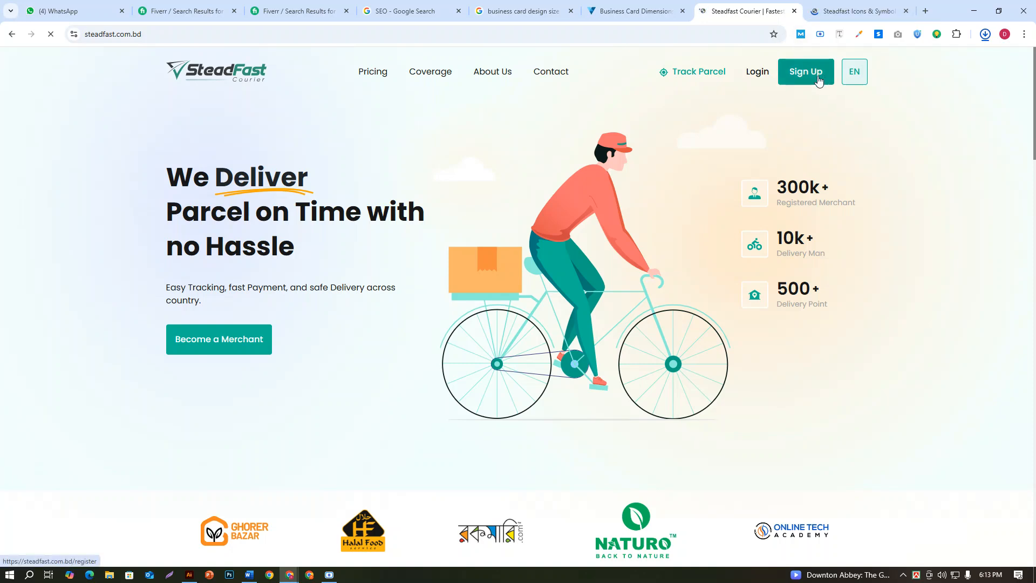
Look through the website's service sections and open the downloaded logo.svg from the recent downloads to preview it
scroll(651, 216, down, 3)
scroll(651, 217, down, 5)
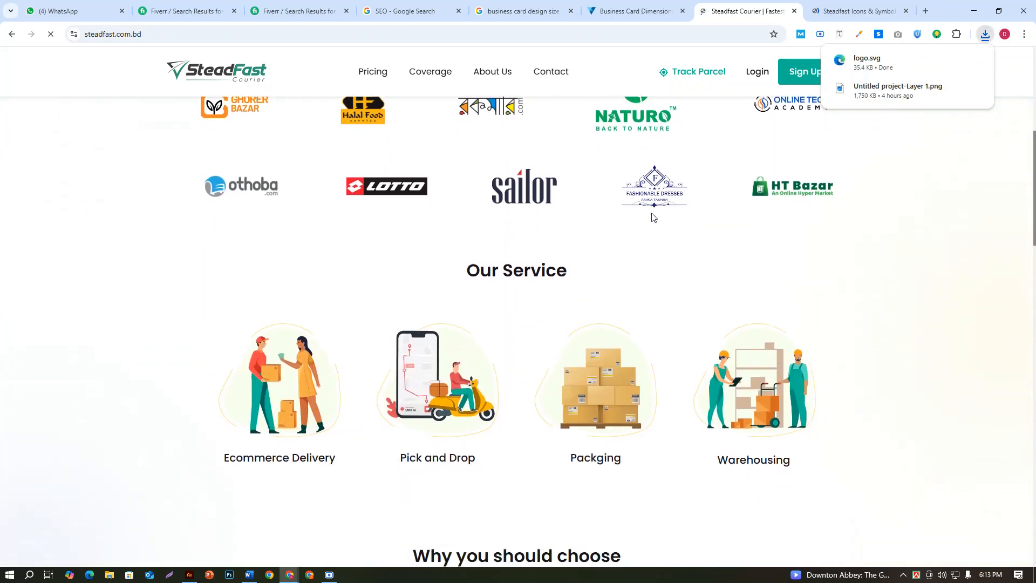
scroll(653, 217, down, 4)
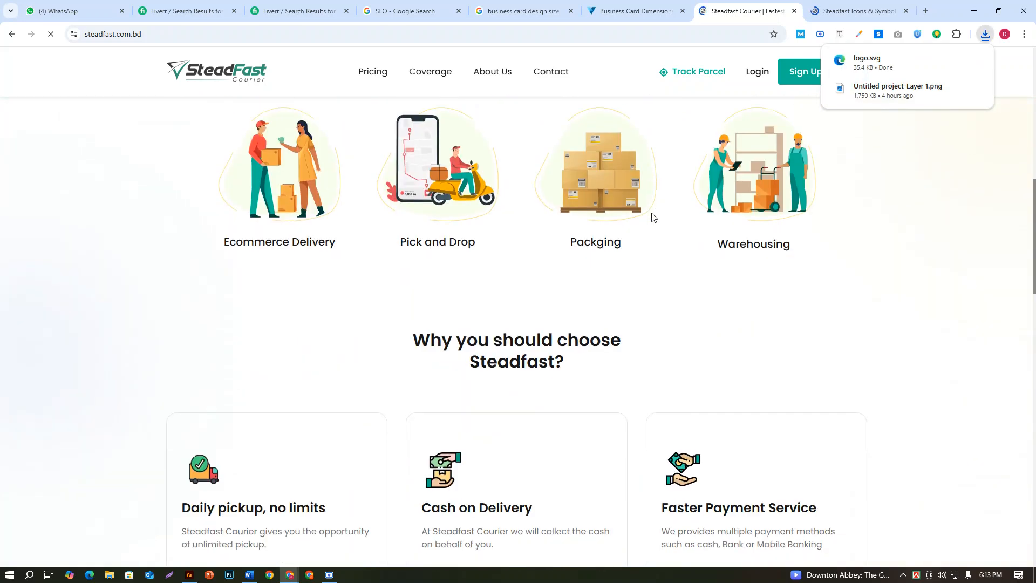
scroll(652, 217, down, 1)
scroll(652, 217, down, 4)
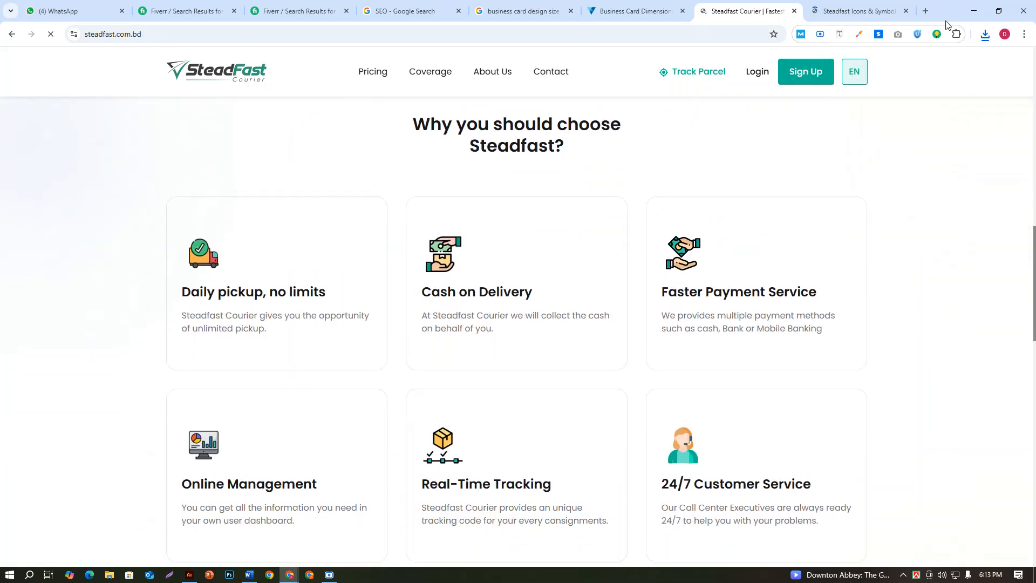
click(985, 34)
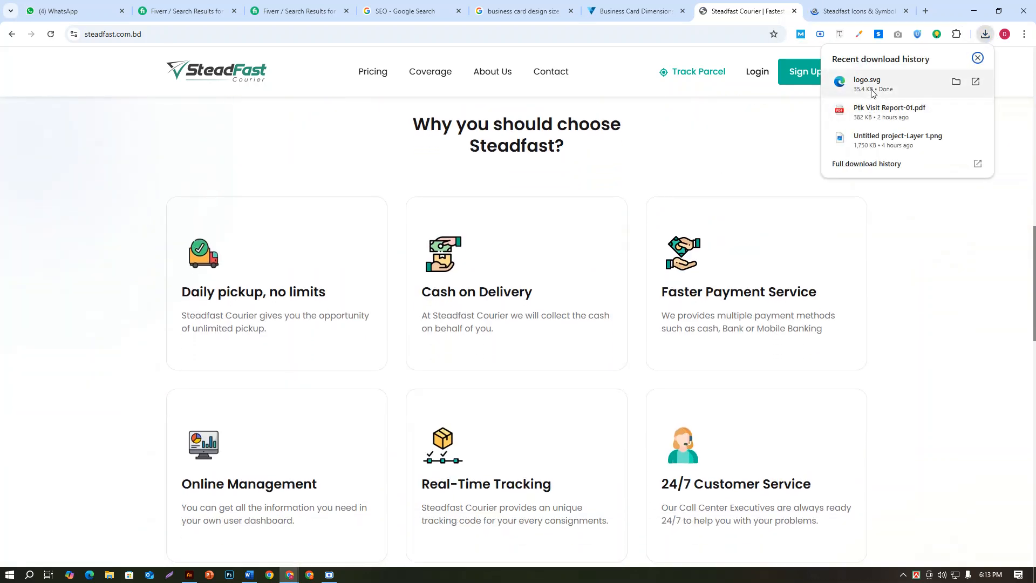
click(869, 84)
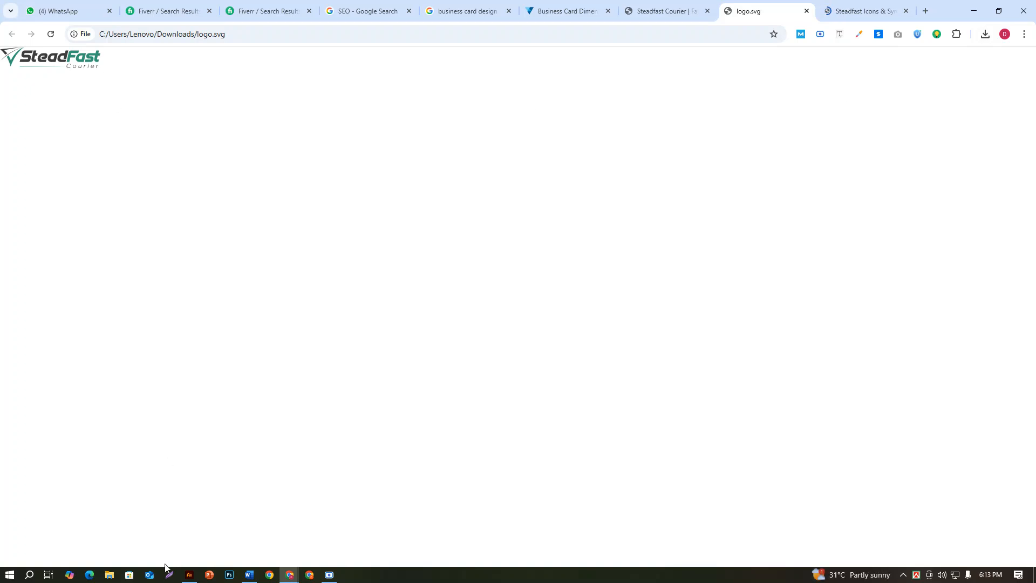
Switch to Illustrator and open the logo file from the Downloads folder as its own document
click(114, 579)
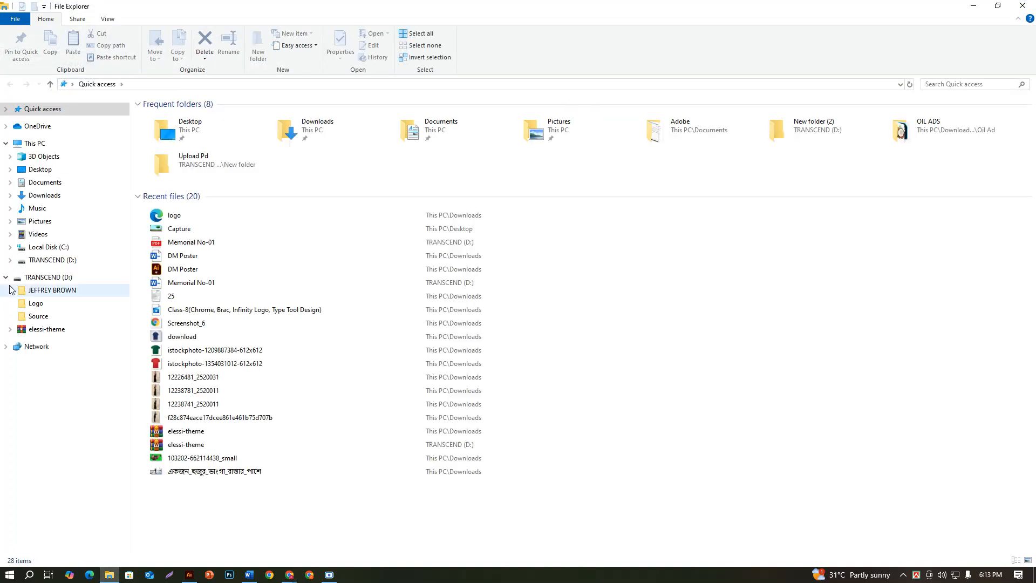
click(197, 220)
key(alt+Tab)
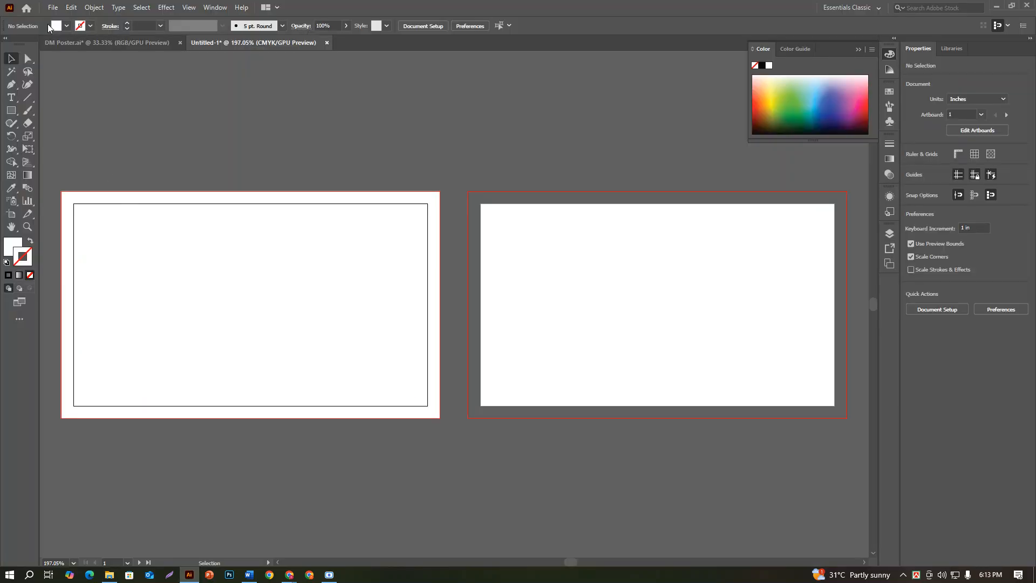
click(52, 7)
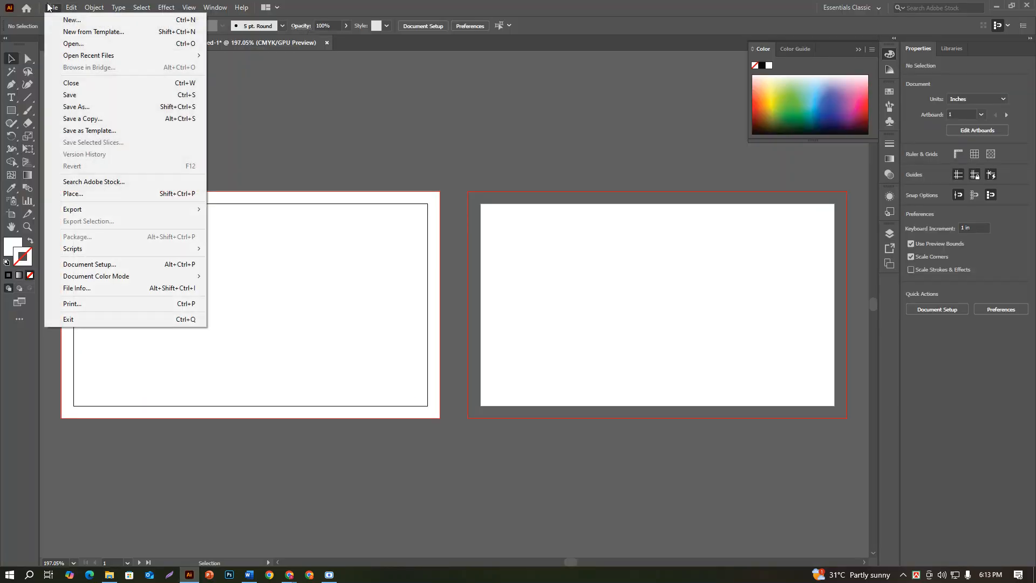
click(75, 44)
click(122, 106)
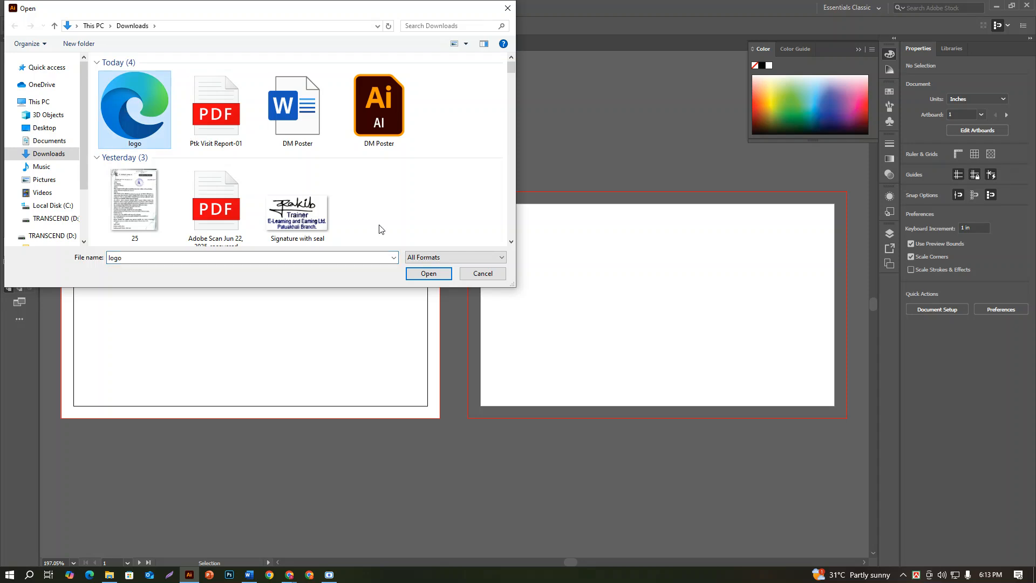
click(439, 274)
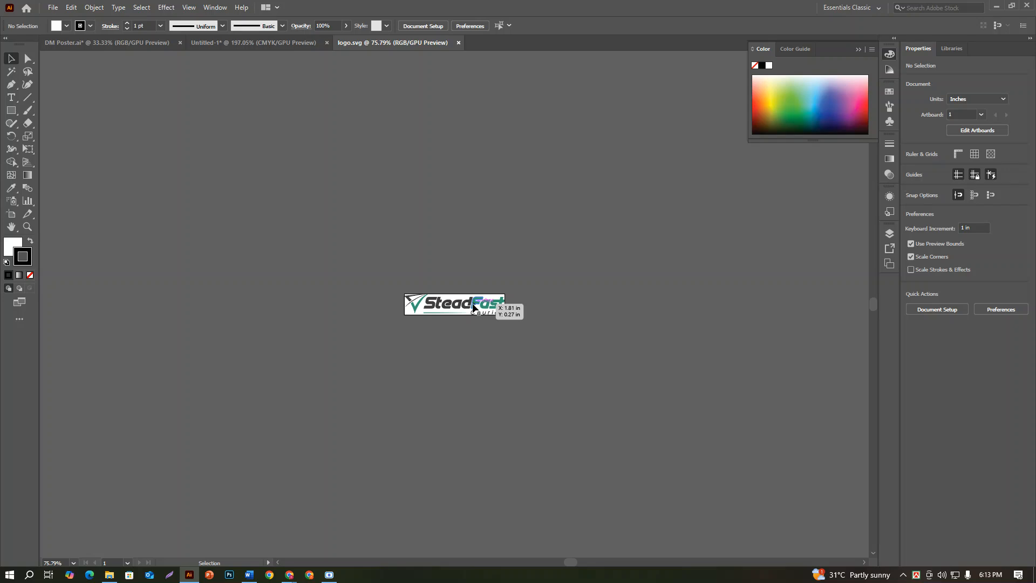
Bring the SteadFast logo group into the Untitled-1 business card document and place it above the first artboard
click(473, 306)
drag(473, 306, 356, 121)
click(373, 188)
click(477, 224)
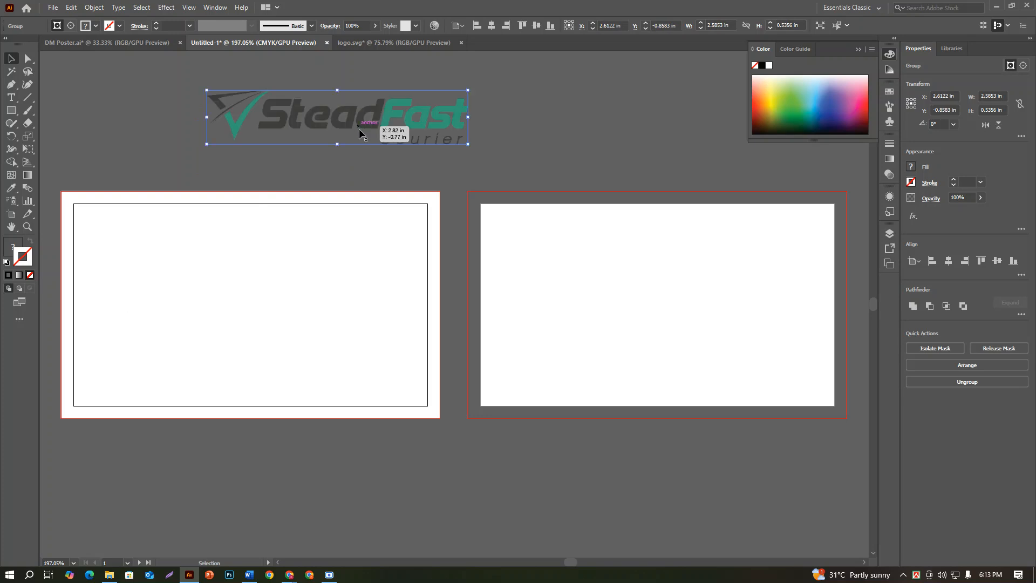
Try the logo's green as the fill of the first artboard's bleed-size rectangle with the Eyedropper, and undo the fill
click(303, 254)
click(379, 194)
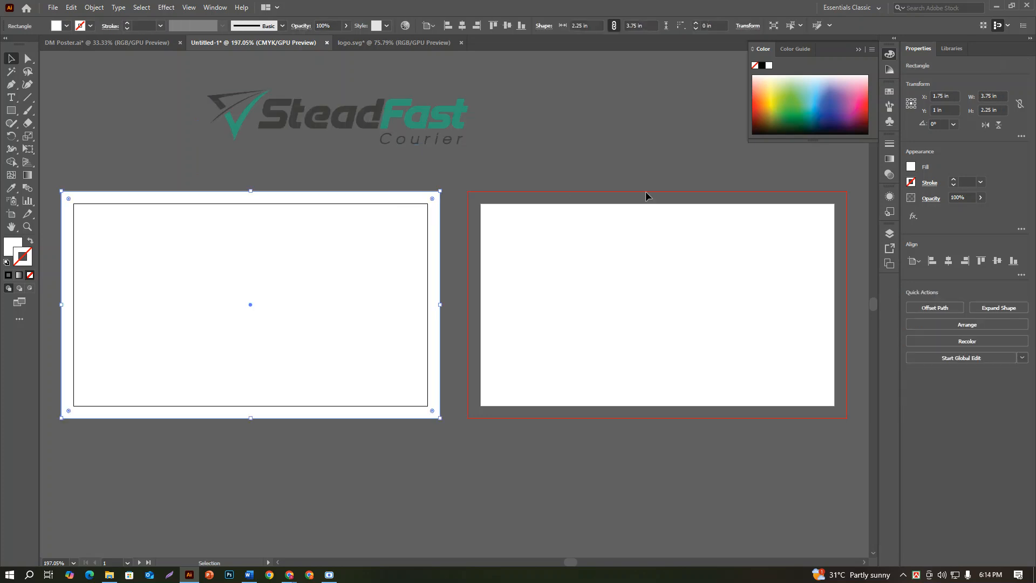
click(11, 188)
click(418, 125)
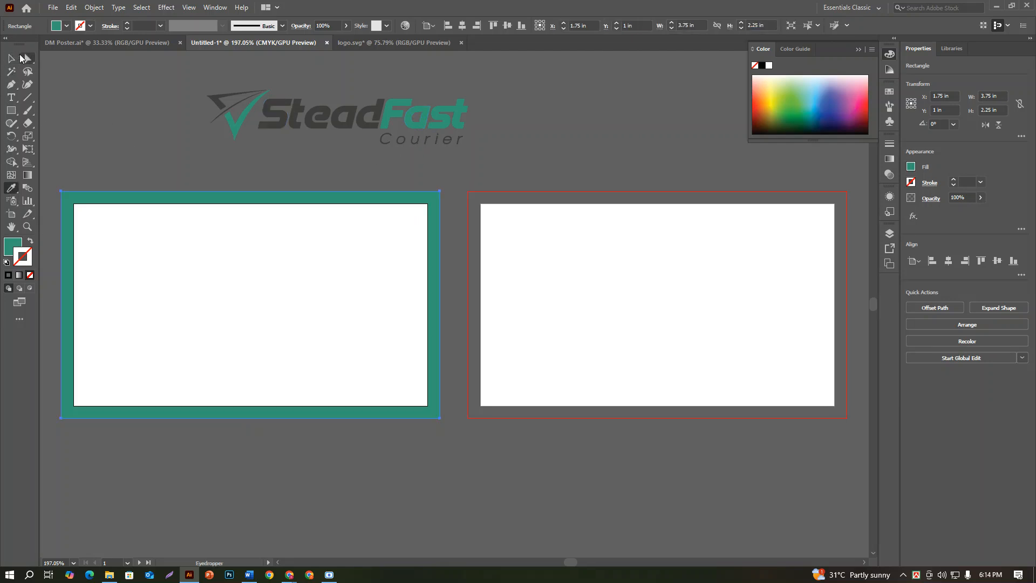
key(ctrl+z)
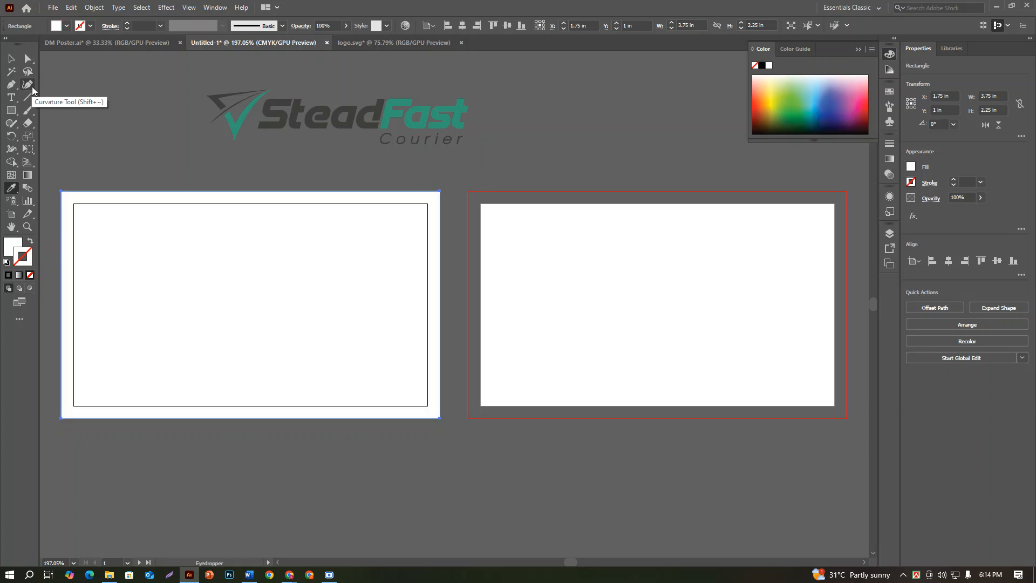
Fill the 3.5 x 2 in trim rectangle on the first artboard with the logo's green using the Eyedropper
click(11, 58)
click(160, 234)
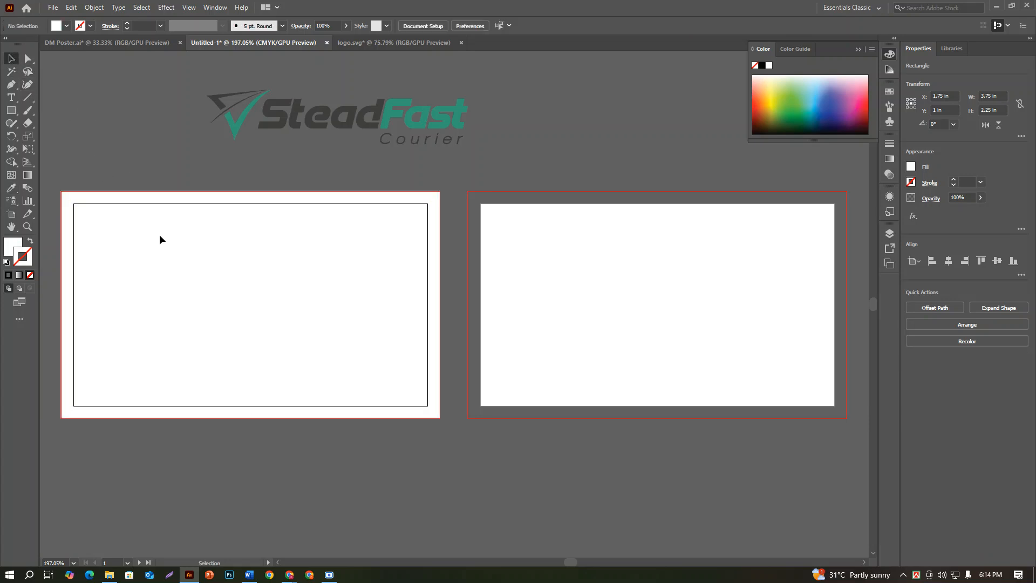
click(112, 209)
click(11, 187)
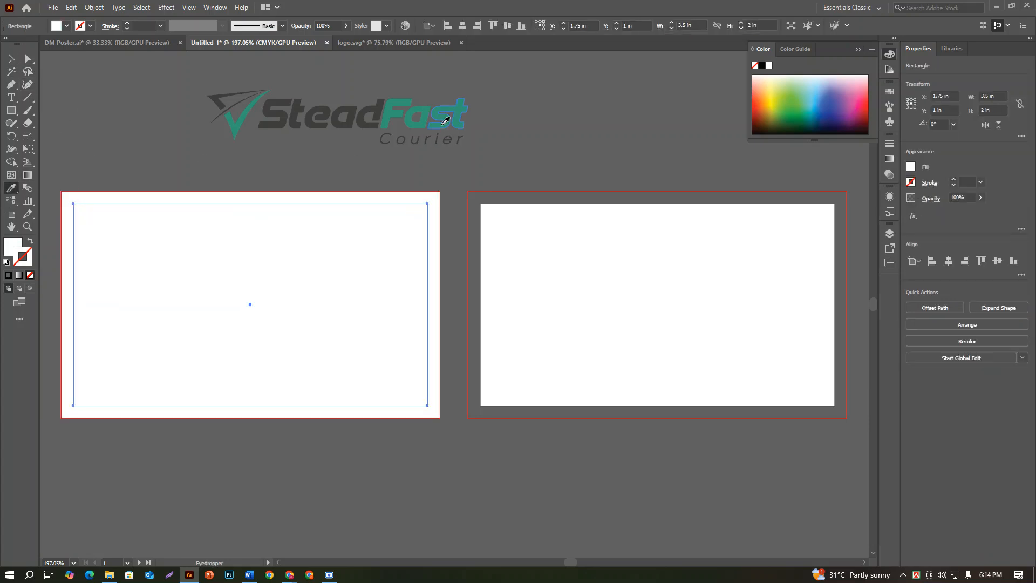
click(456, 105)
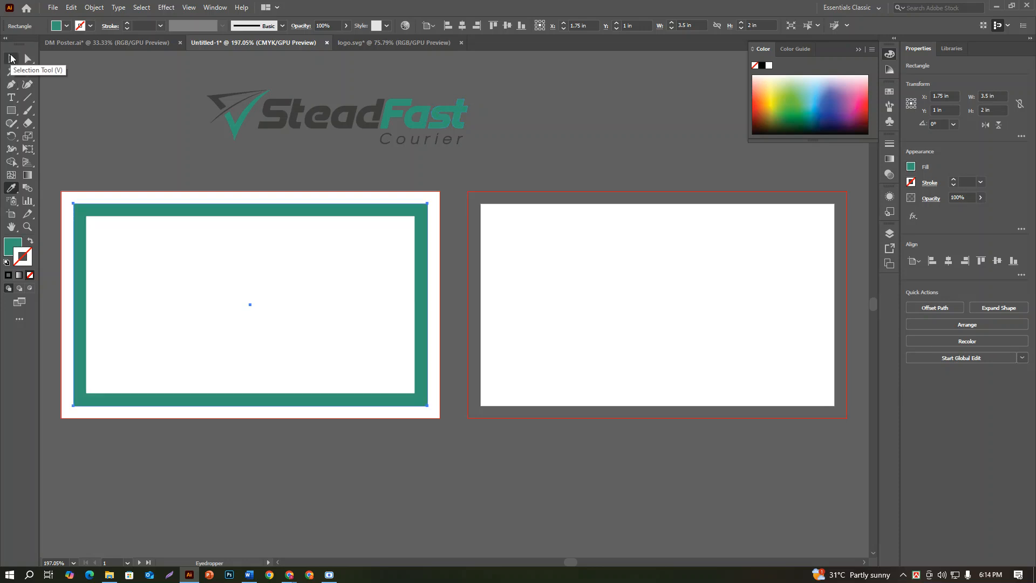
click(11, 59)
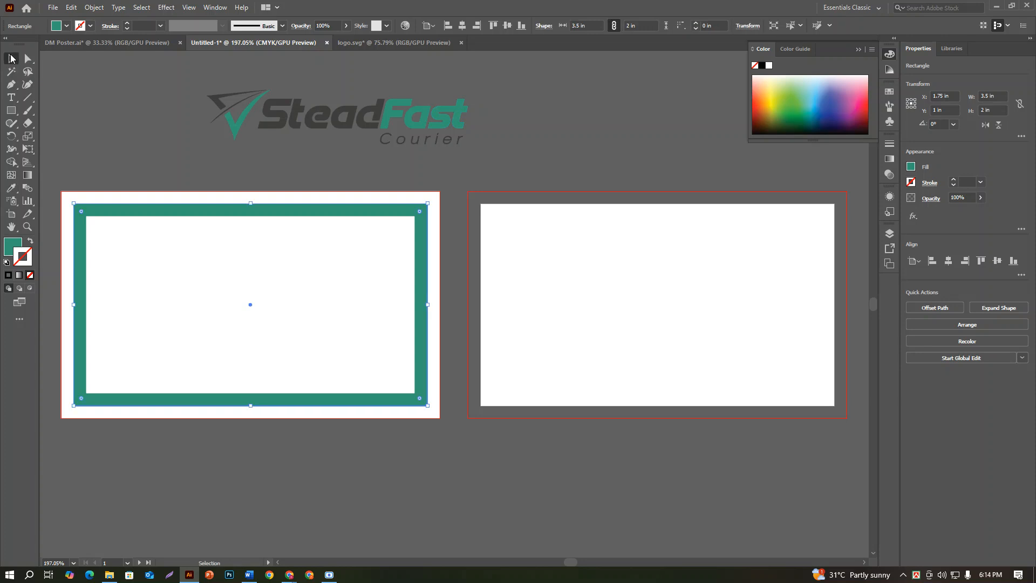
Hide the white safe-area rectangle in the middle of the green rectangle
click(137, 135)
click(182, 266)
key(Delete)
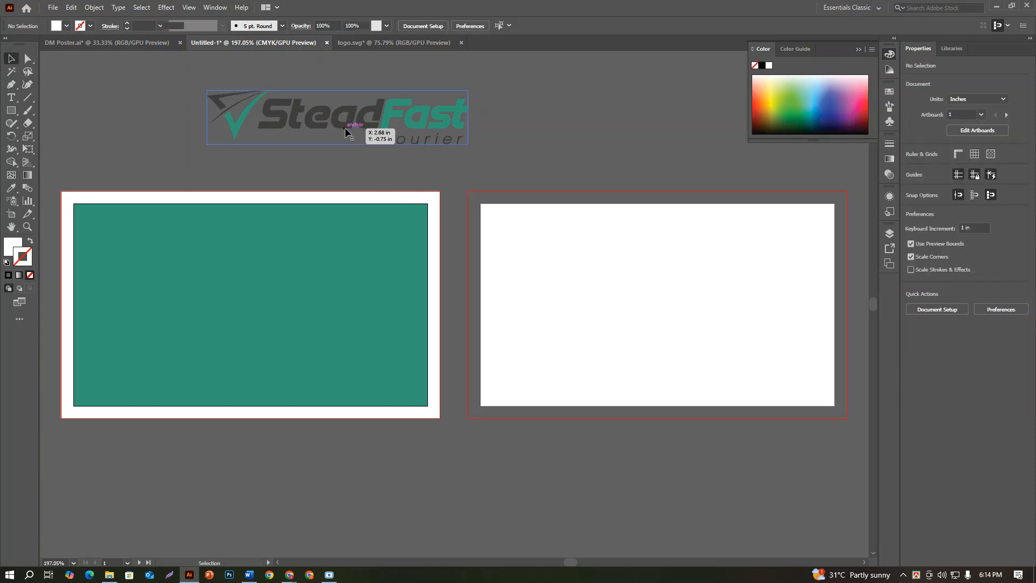
Ungroup the SteadFast Courier logo, release its clipping mask, and select all of its parts
click(344, 128)
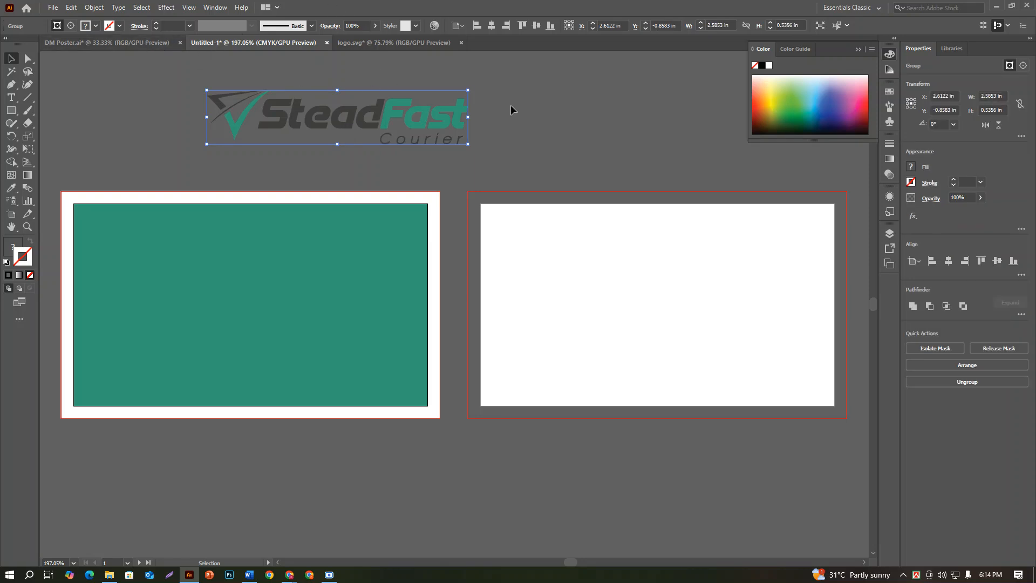
right_click(380, 103)
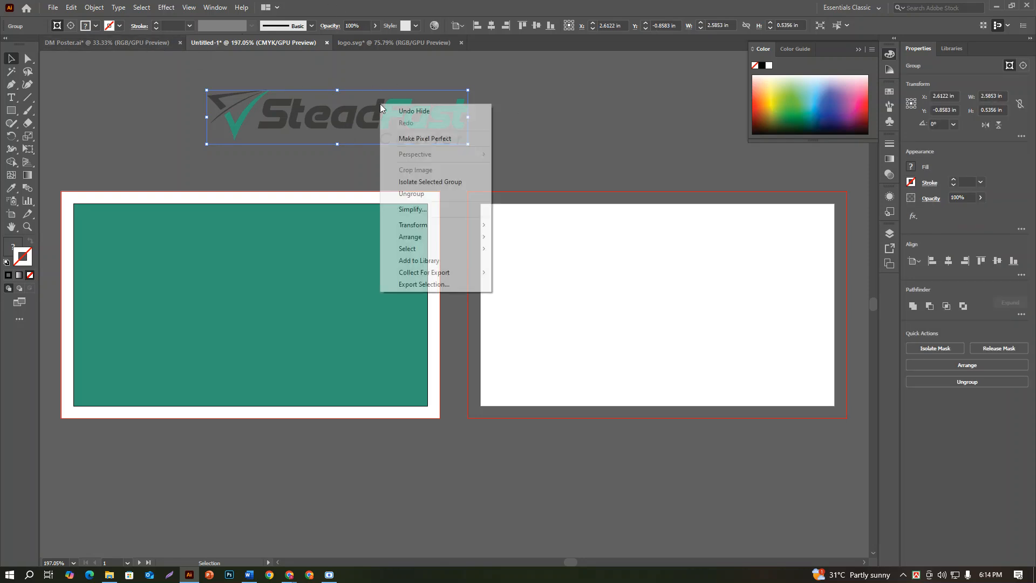
click(554, 145)
right_click(285, 122)
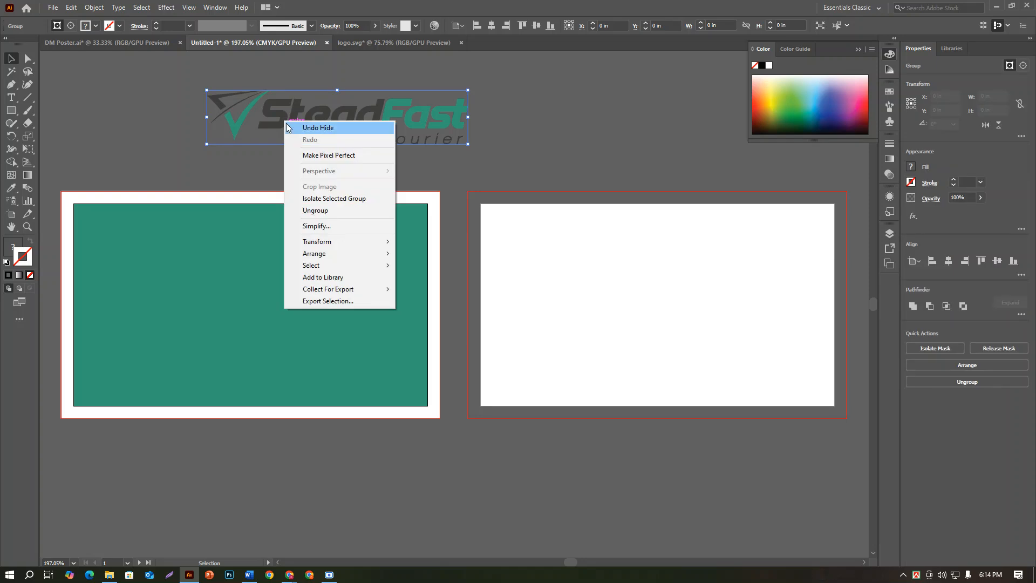
click(315, 210)
click(422, 151)
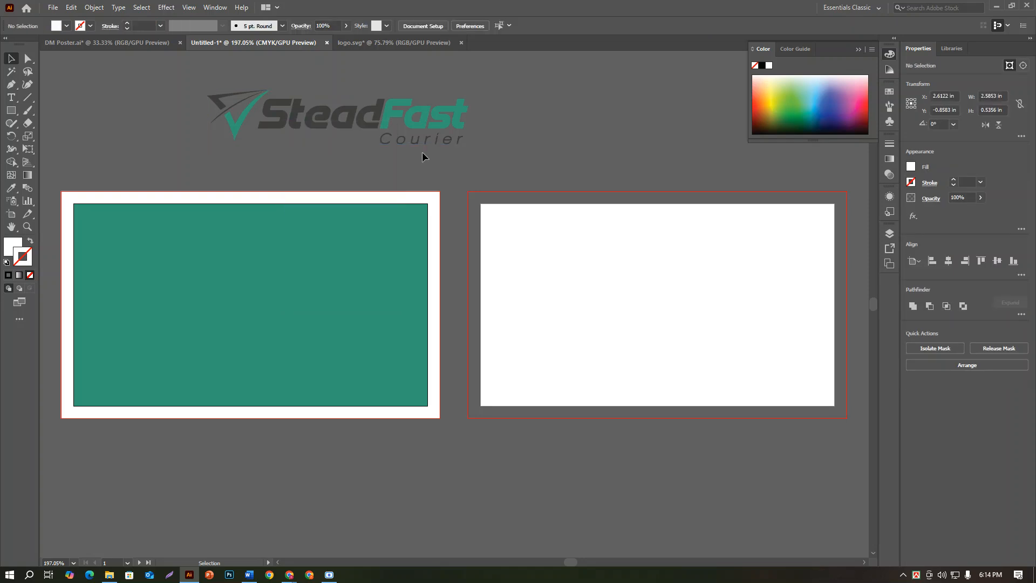
click(386, 126)
right_click(287, 115)
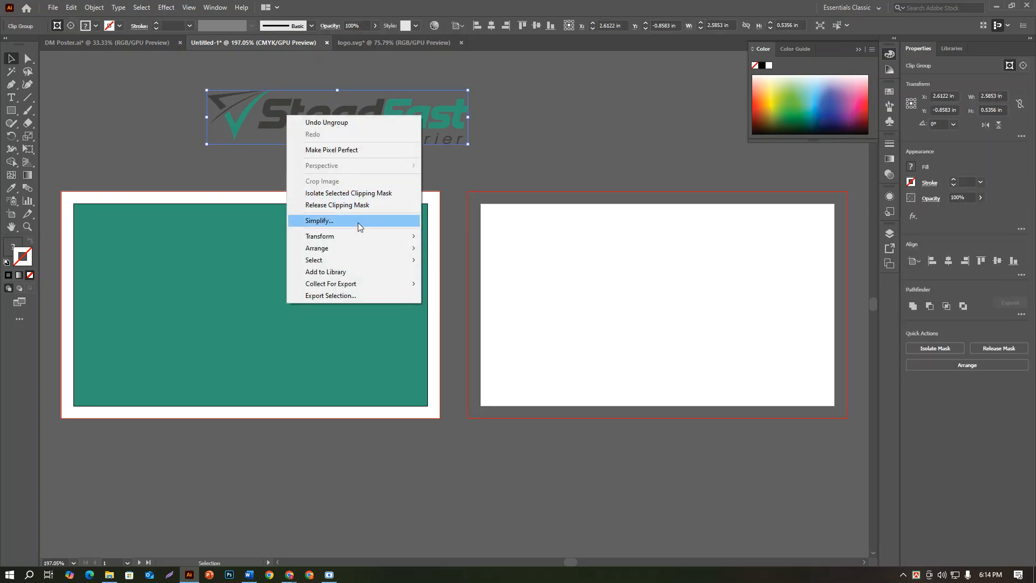
click(445, 184)
click(535, 167)
drag(199, 69, 227, 88)
drag(461, 142, 488, 147)
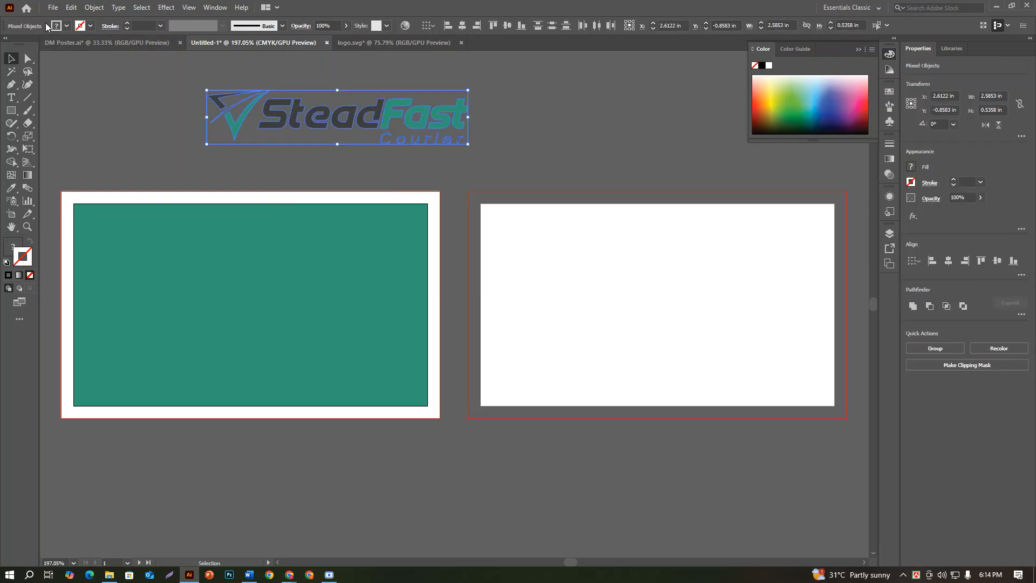
Change the fill of all logo parts to white and remove the leftover clipping rectangle behind them
click(67, 26)
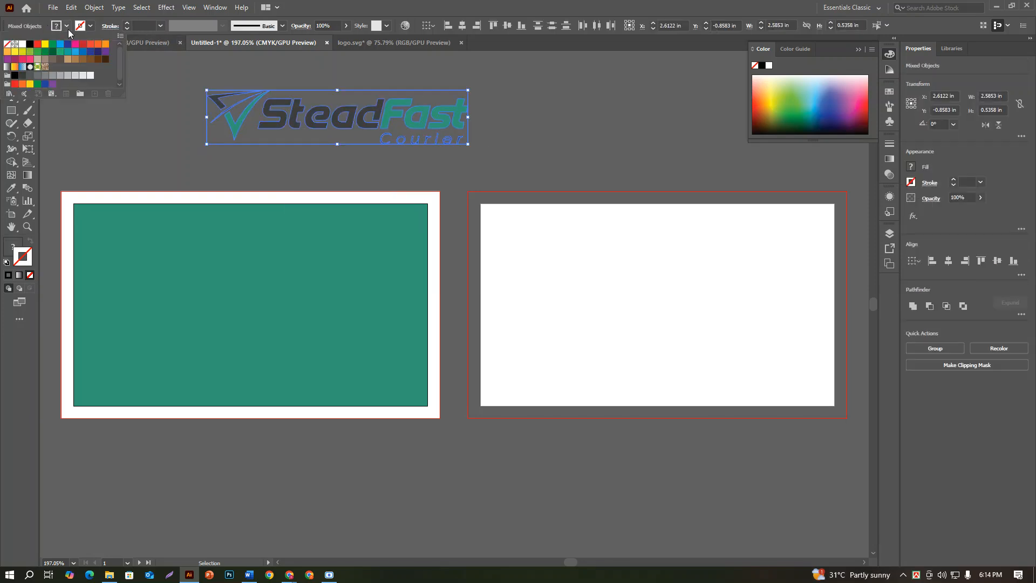
click(22, 44)
click(603, 144)
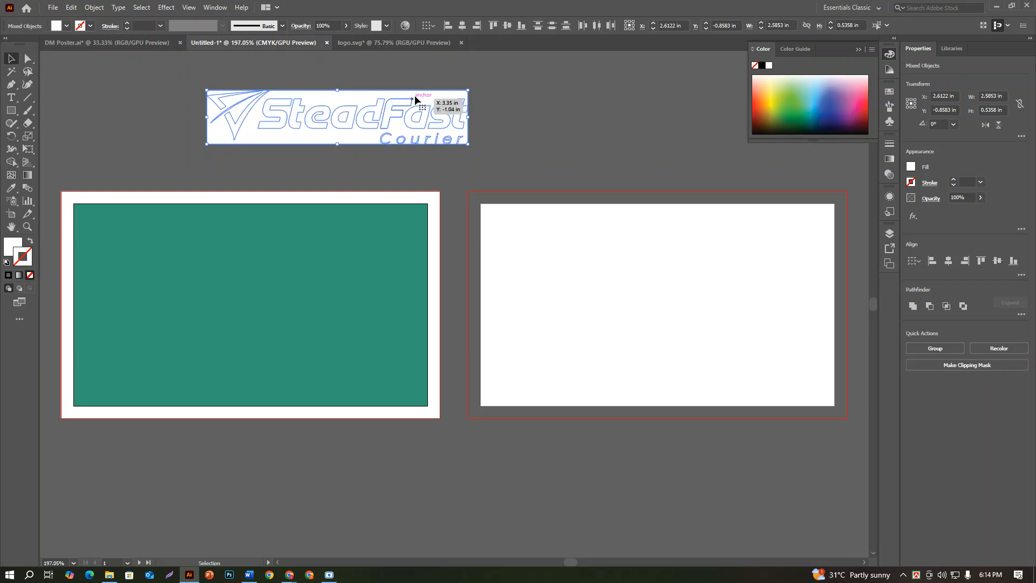
click(454, 94)
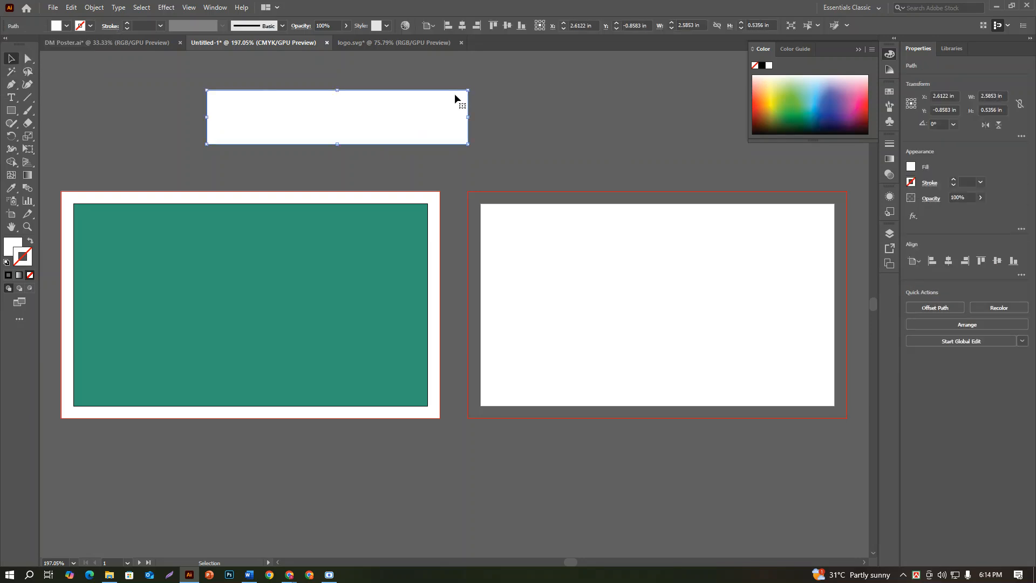
Group the white logo parts and center the group horizontally and vertically on the first artboard
drag(144, 75, 344, 157)
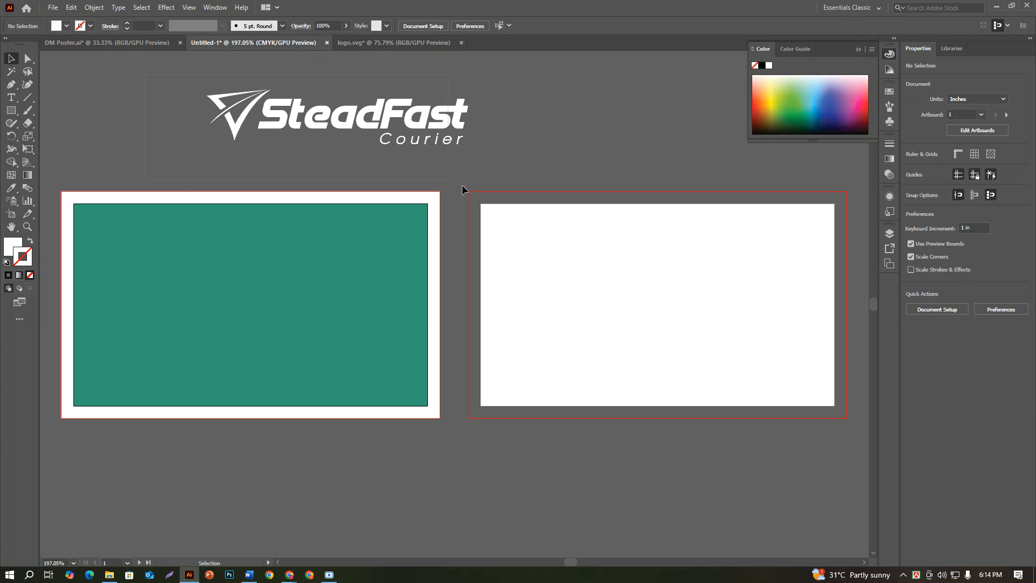
drag(544, 178, 545, 178)
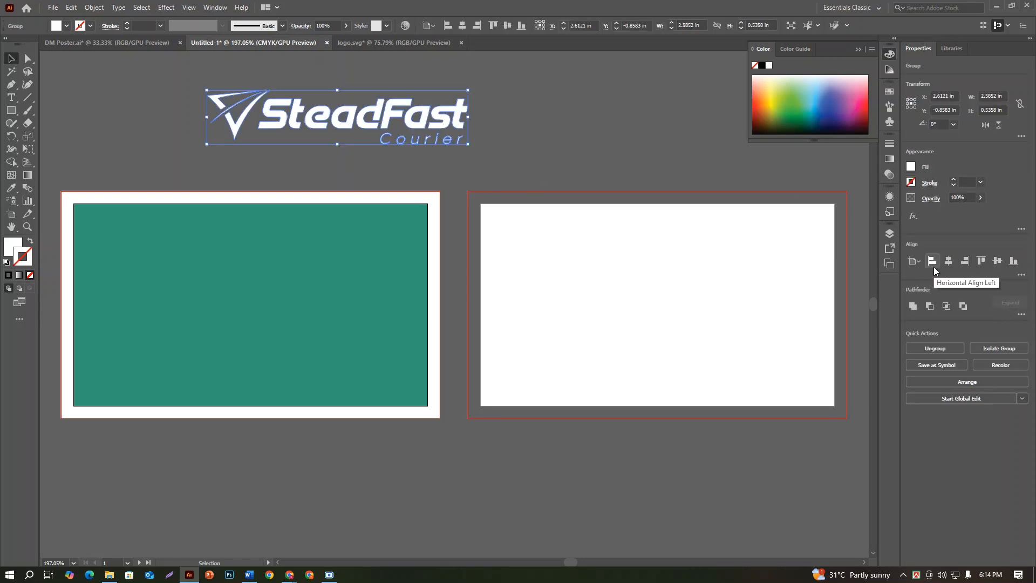
click(953, 261)
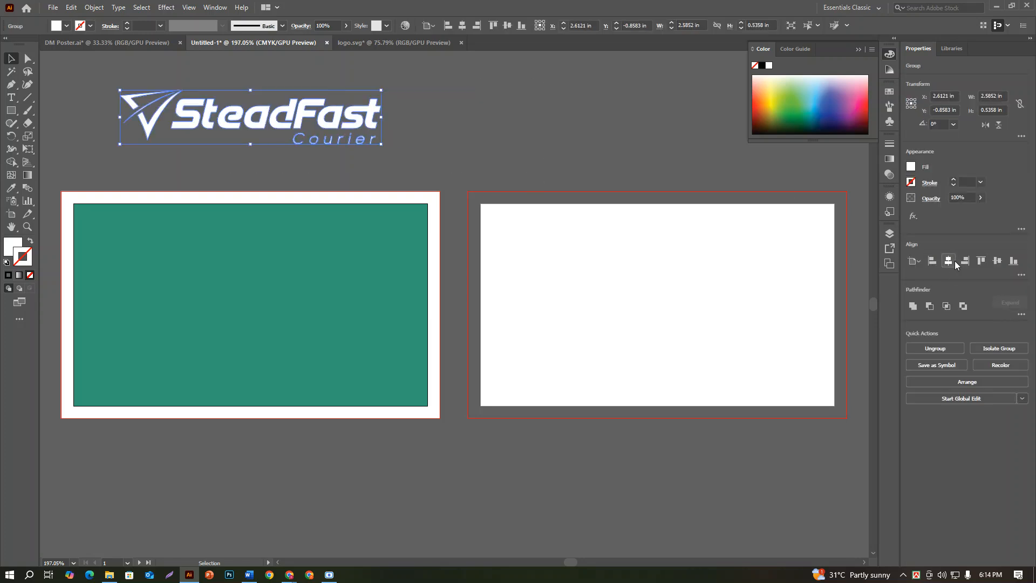
click(995, 262)
click(655, 234)
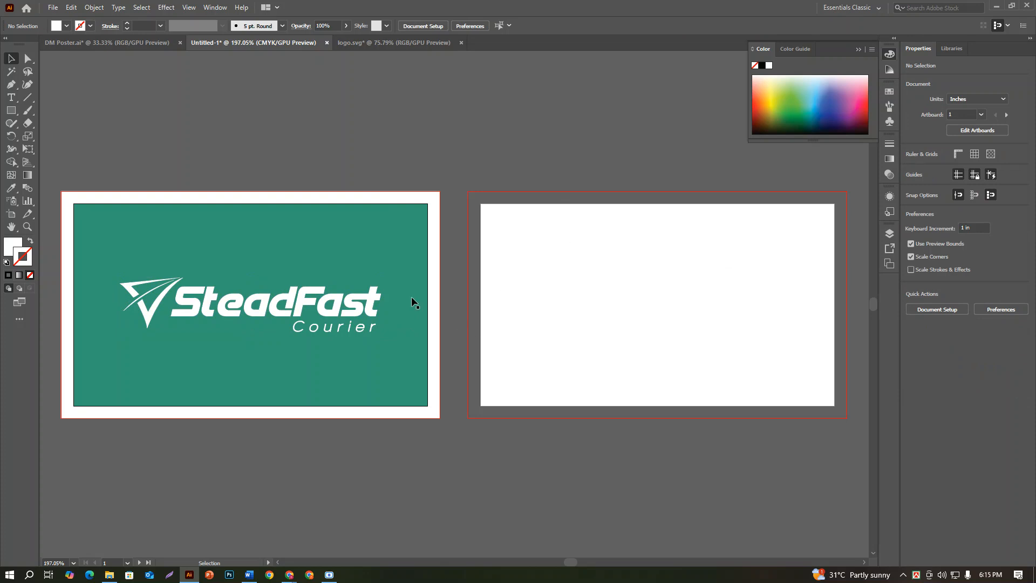
Scale the white logo down proportionally around its center to about 2.28 in wide
click(377, 308)
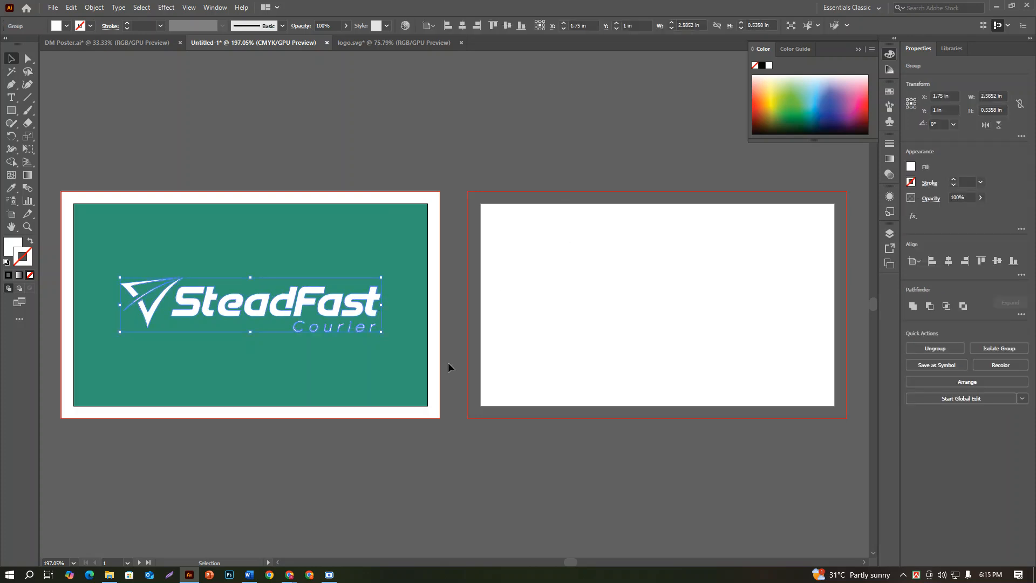
drag(386, 326, 372, 326)
click(443, 129)
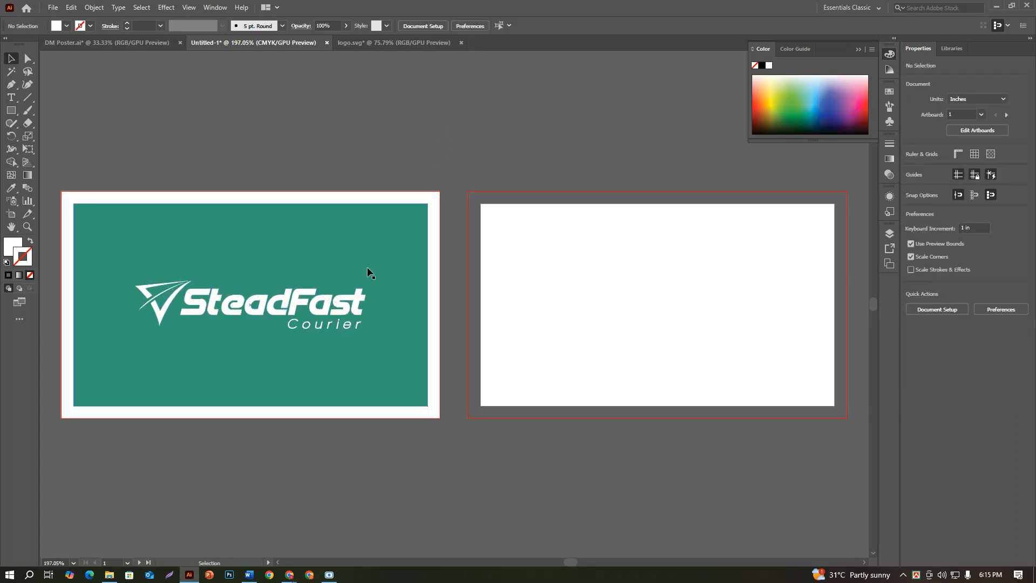
Delete the white logo from the green card
click(354, 310)
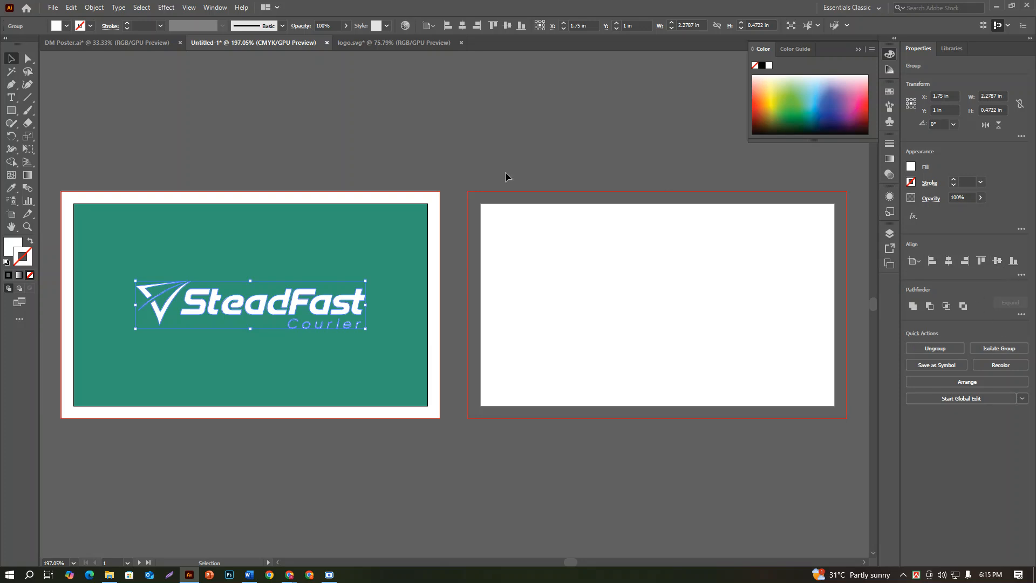
click(372, 156)
click(342, 312)
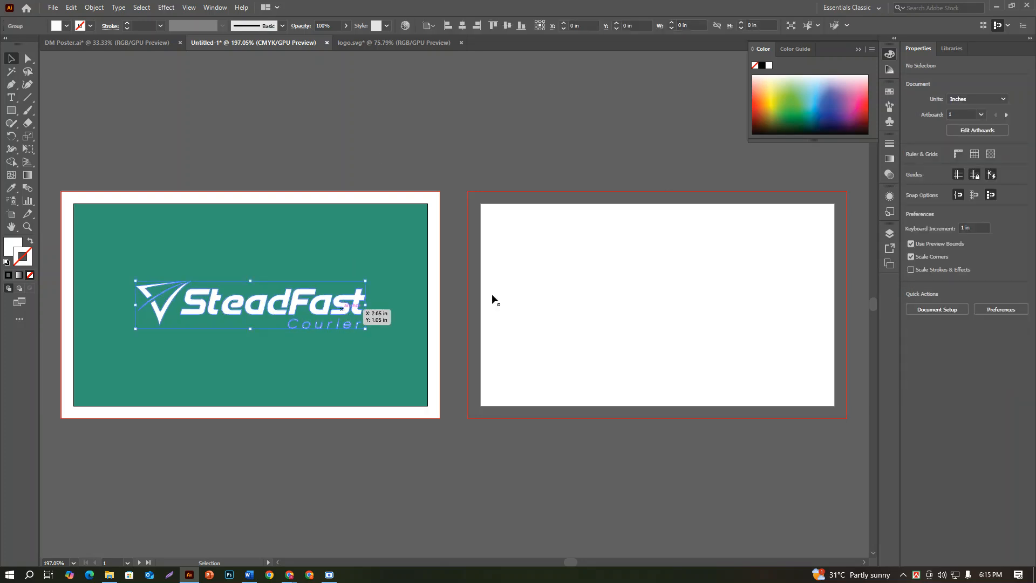
click(355, 172)
click(284, 312)
key(Delete)
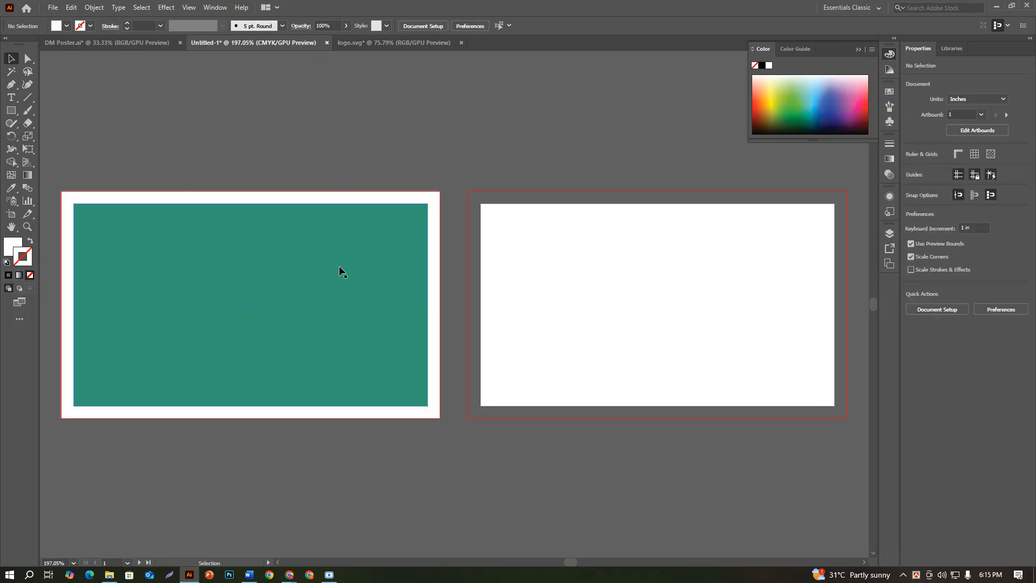
Undo the green card fill and the logo's white recoloring, grouping, placement and scaling
key(ctrl+z)
key(ctrl+z)
key(ctrl+z)
key(ctrl+z)
key(ctrl+z)
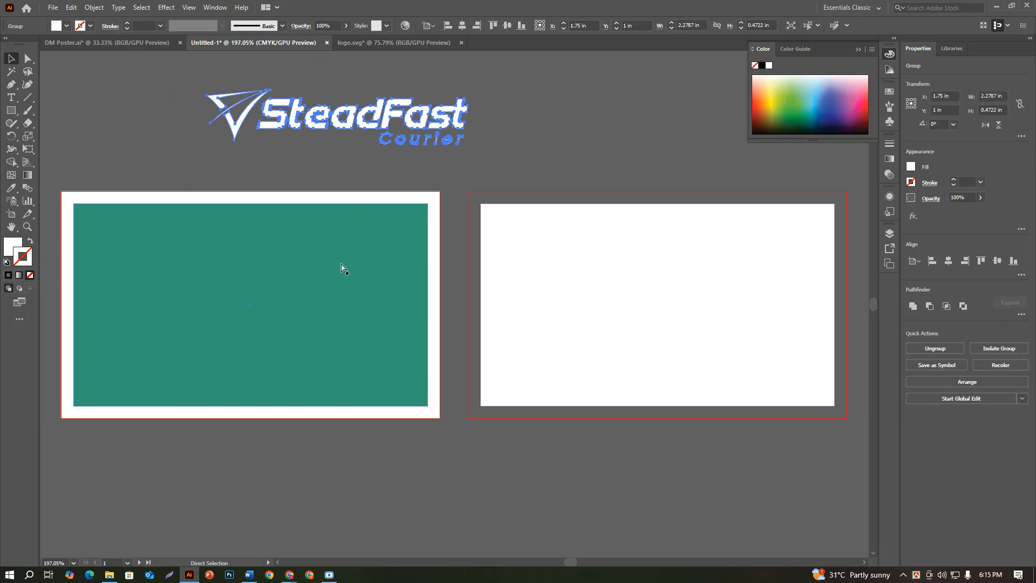
Delete the full-color SteadFast logo group above the first artboard
key(v)
click(105, 92)
click(245, 98)
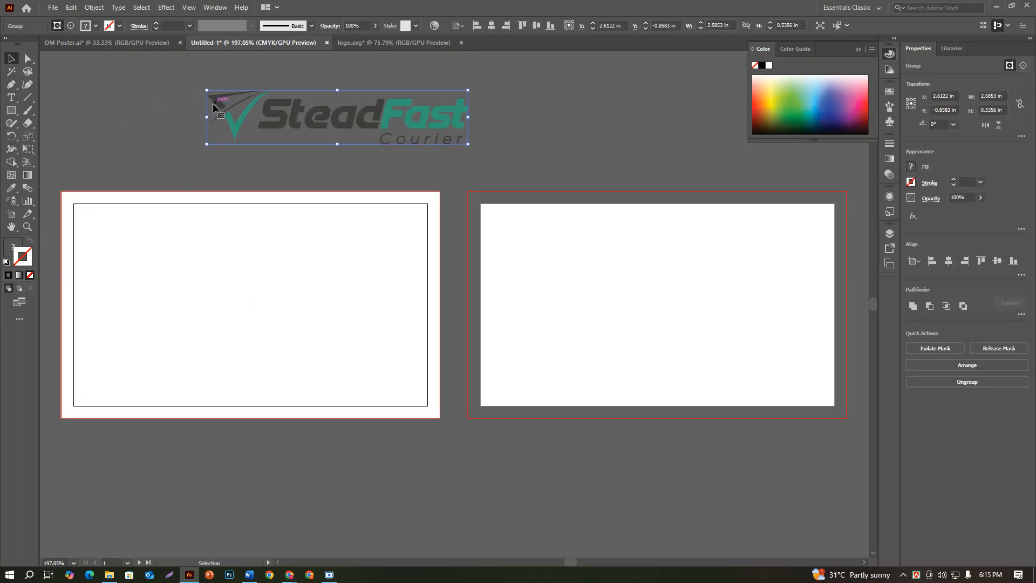
key(Delete)
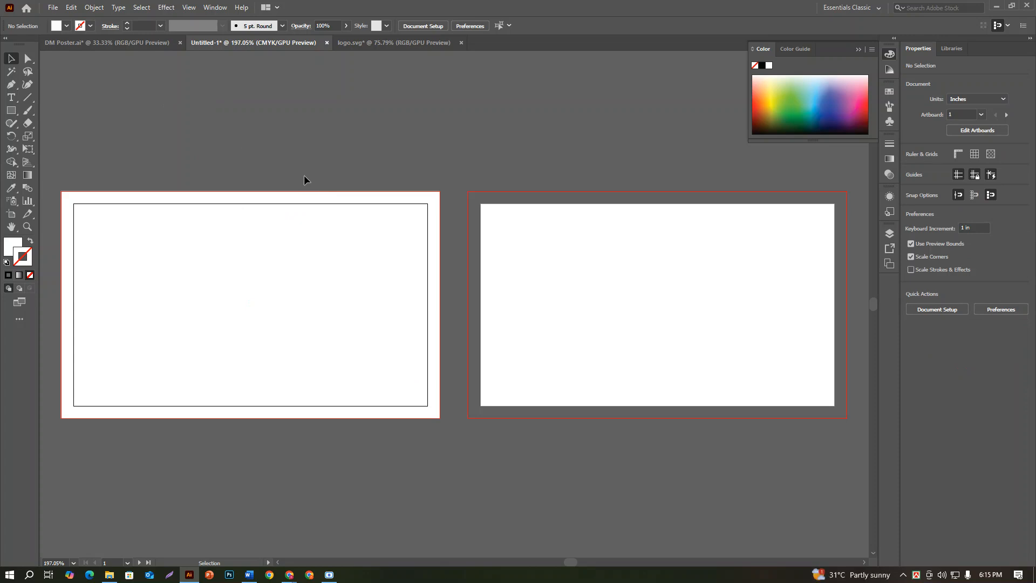
Convert the 3.5 x 2 in trim rectangle and the inner safe-area rectangle on the first artboard into guides, leaving out the bleed-size rectangle
drag(300, 170, 398, 436)
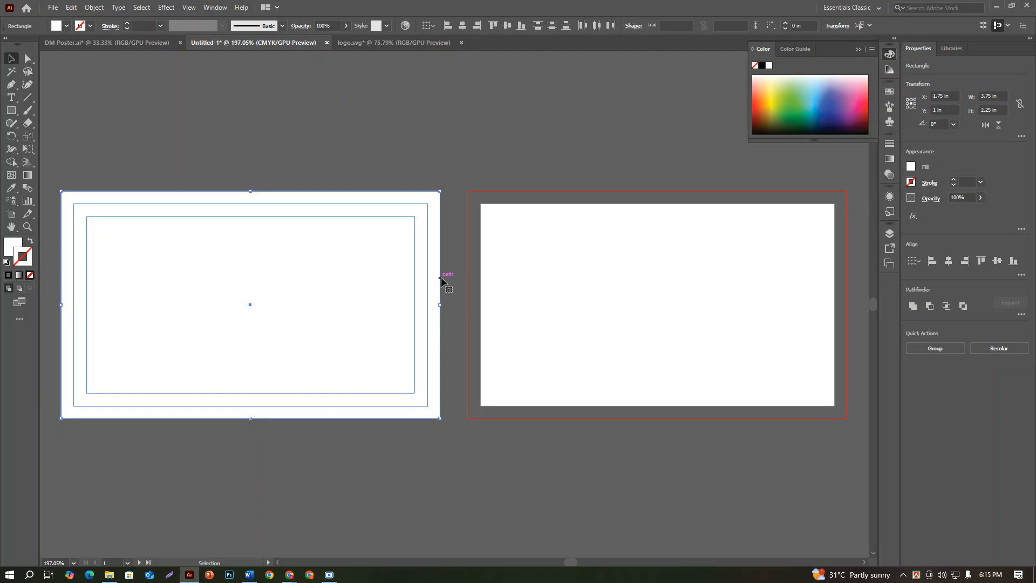
click(223, 150)
drag(223, 150, 369, 462)
key(shift)
shift+click(367, 197)
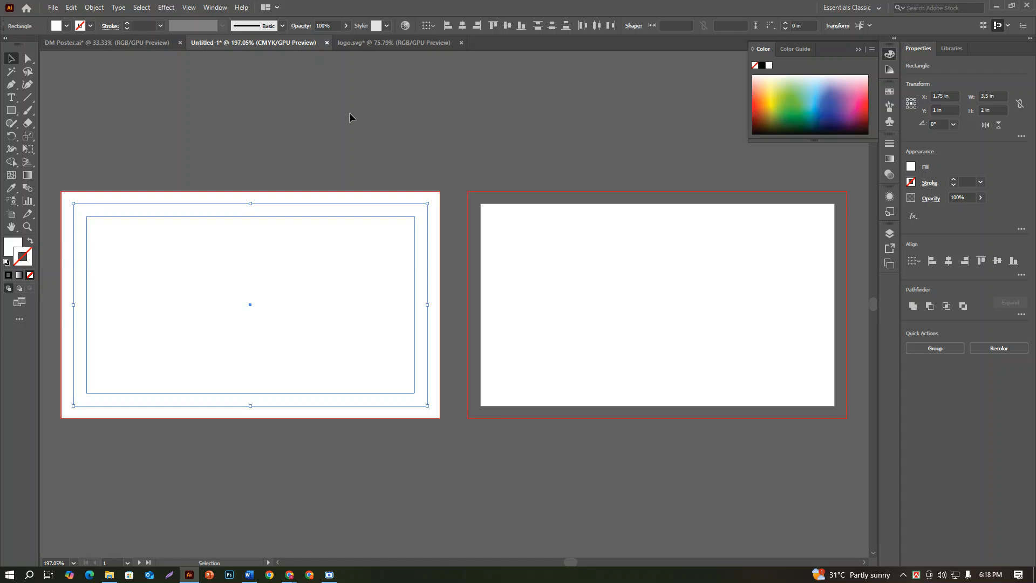
drag(348, 112, 336, 518)
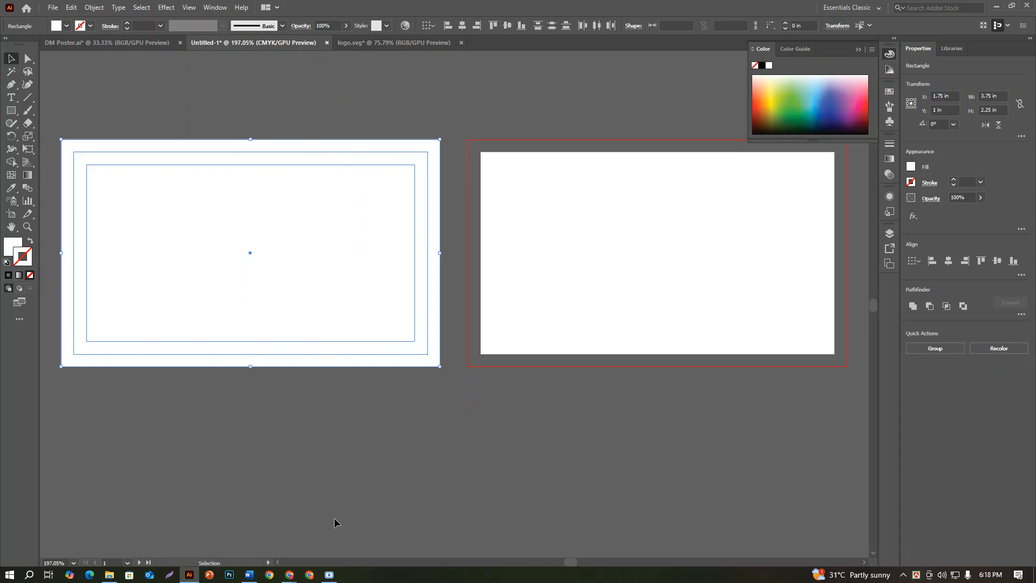
click(399, 151)
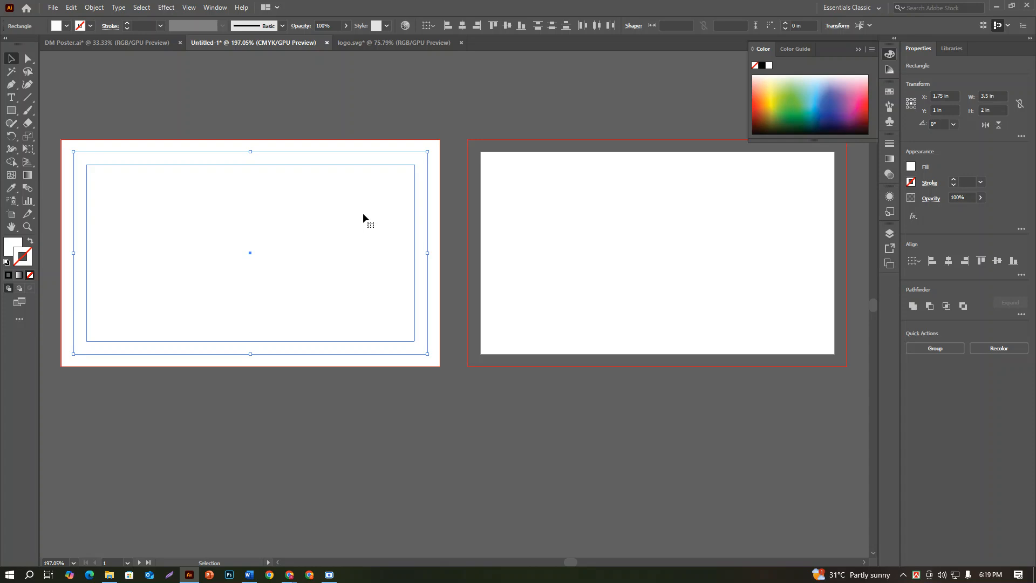
right_click(316, 191)
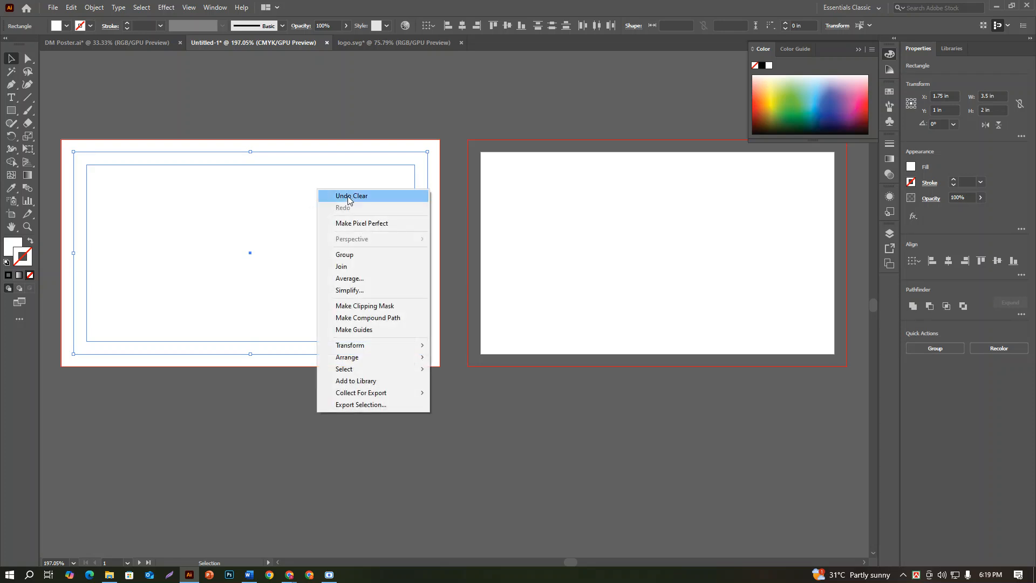
click(364, 330)
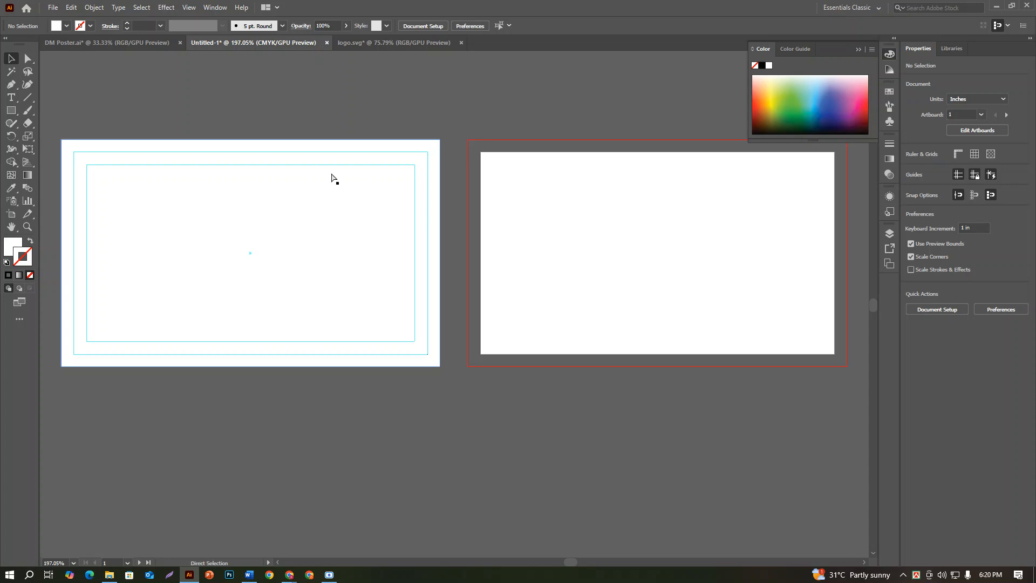
key(ctrl+a)
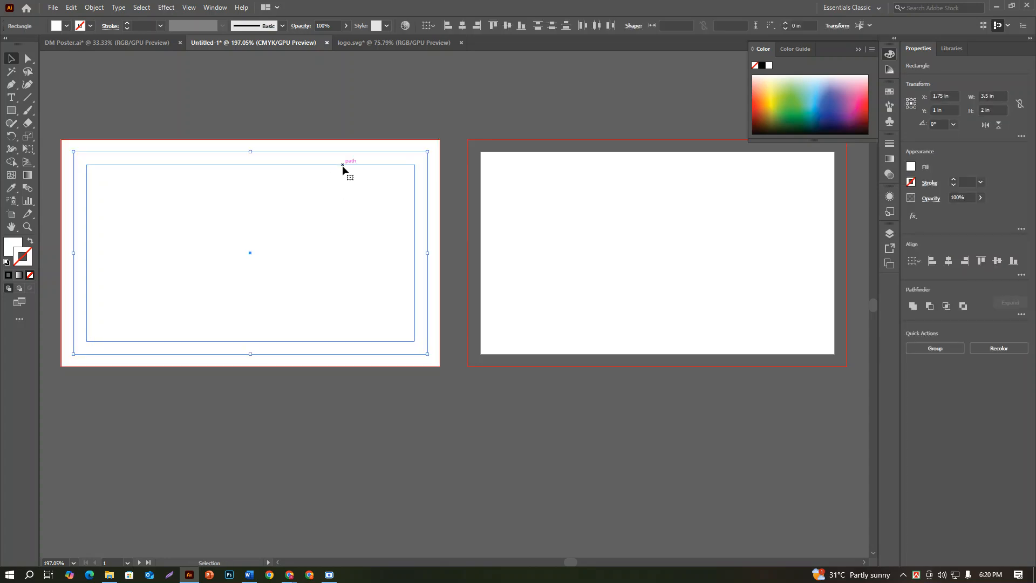
right_click(332, 221)
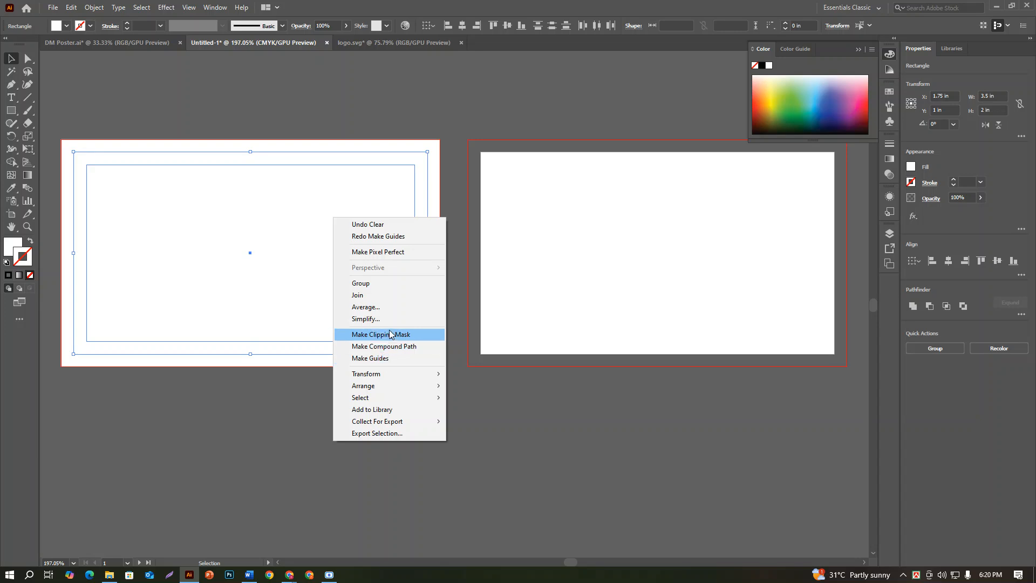
click(386, 359)
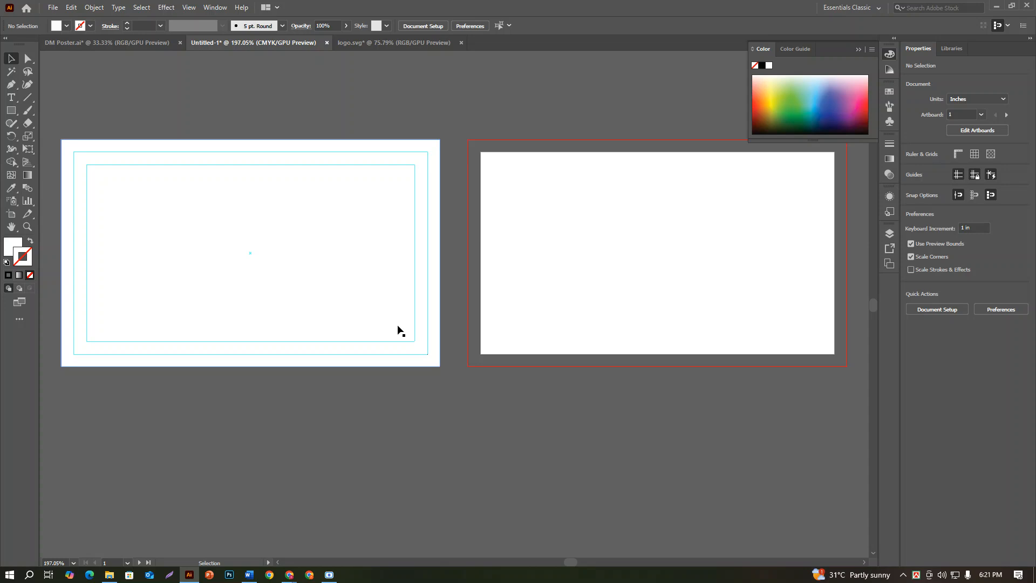
Try moving the bleed-size rectangle off the first artboard and undo the move
click(377, 145)
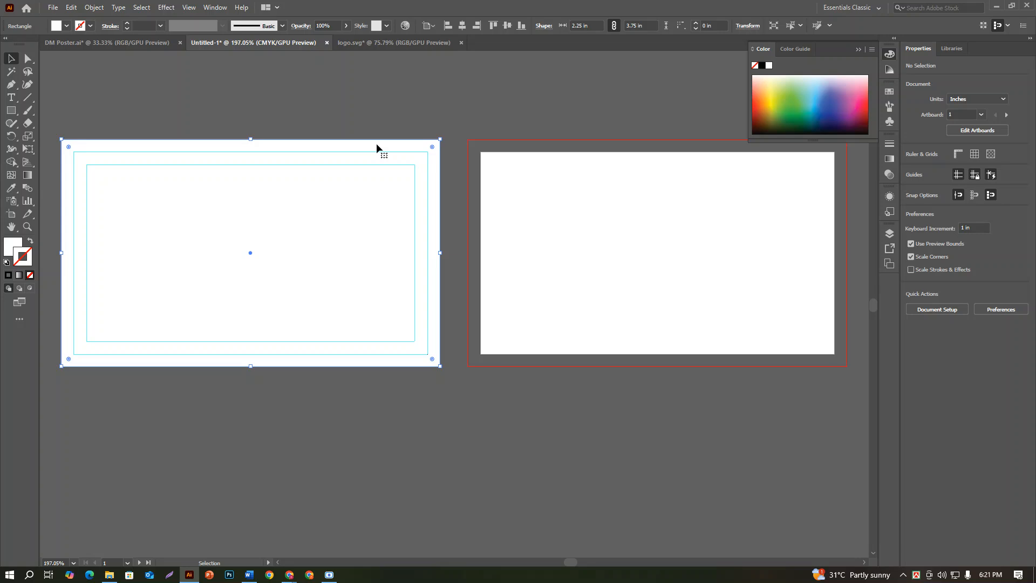
click(393, 122)
drag(386, 142, 461, 376)
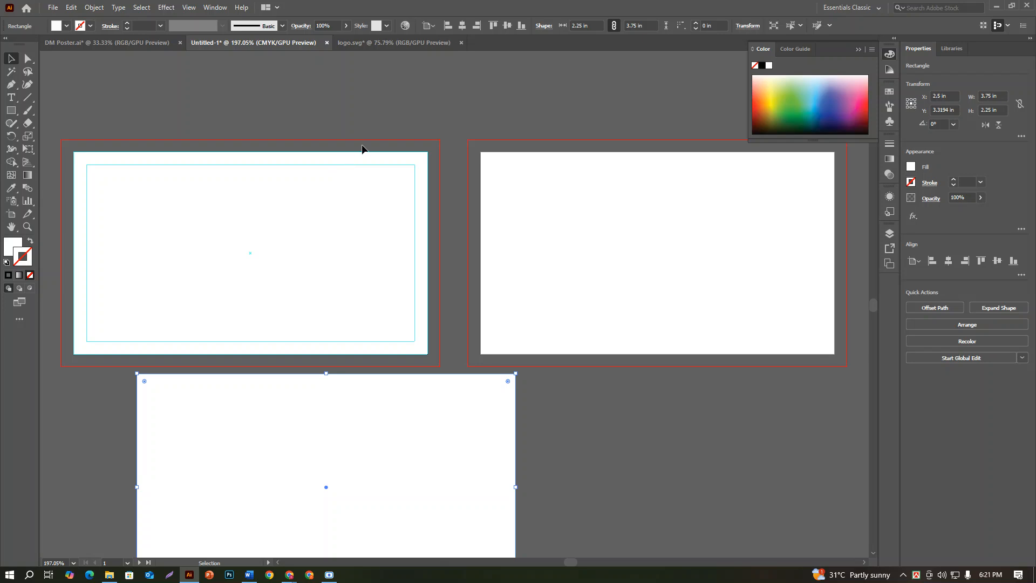
key(ctrl+z)
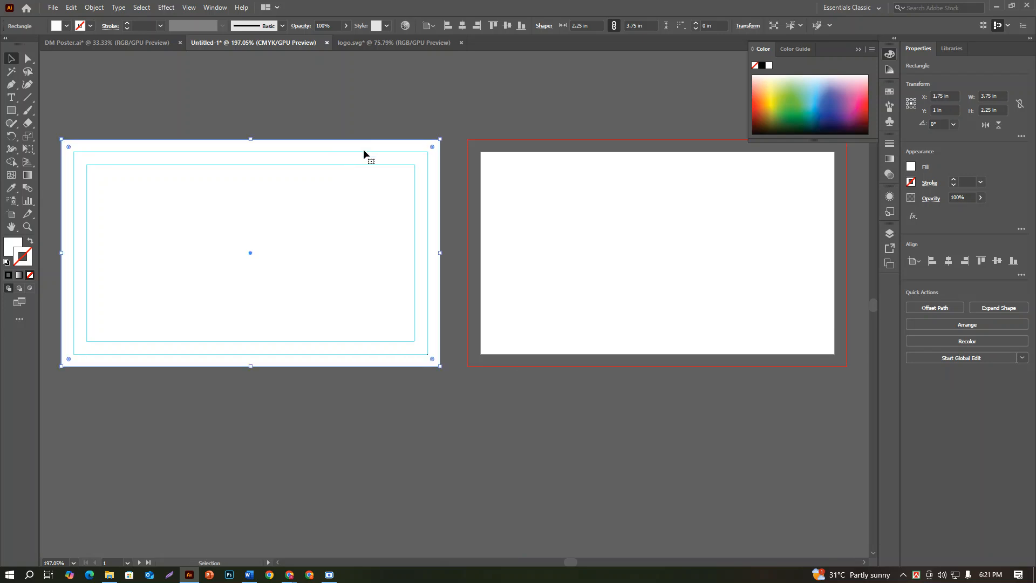
click(432, 103)
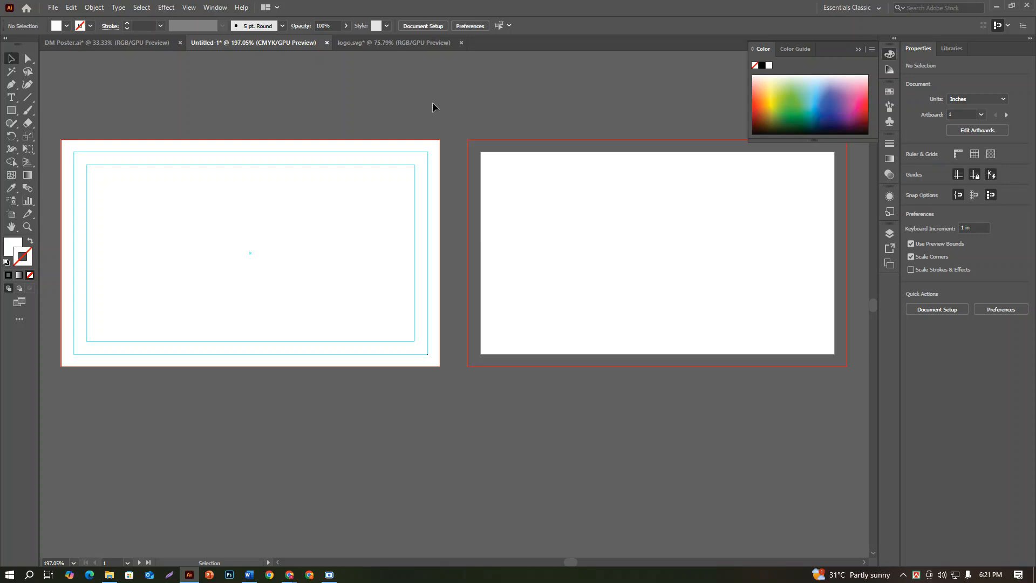
Undo the guides, the logo placement and the offset and trim rectangles until both artboards are empty
key(ctrl+z)
key(ctrl+z)
key(ctrl+z)
key(ctrl+z)
key(ctrl+z)
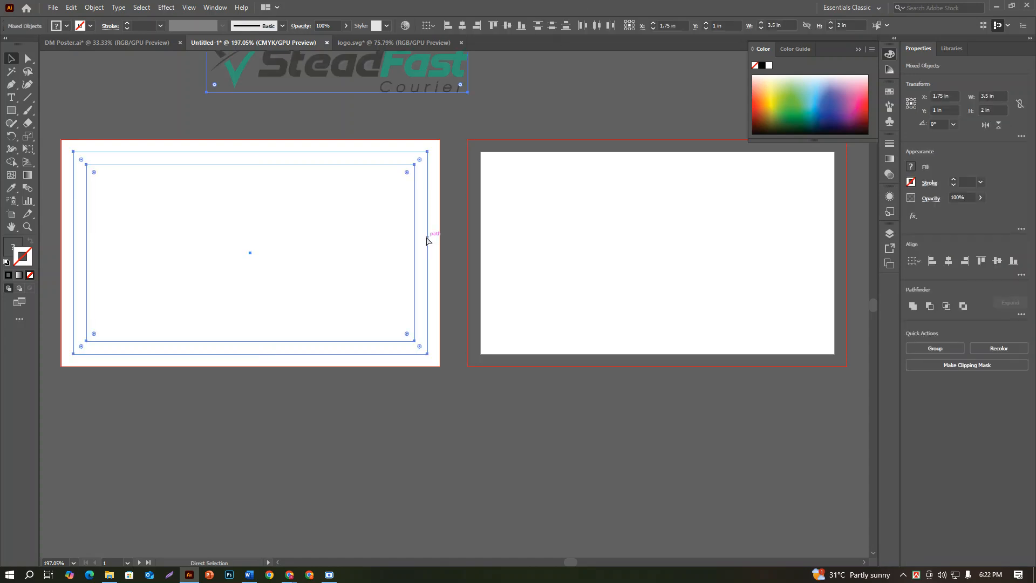
key(ctrl+z)
key(ctrl+z)
key(ctrl+z)
key(ctrl+z)
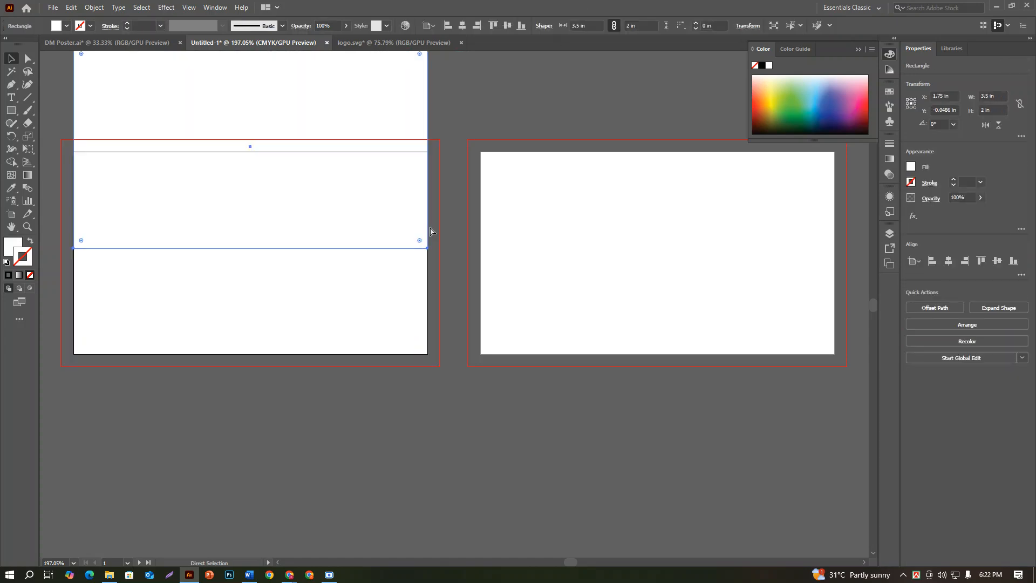
key(ctrl+z)
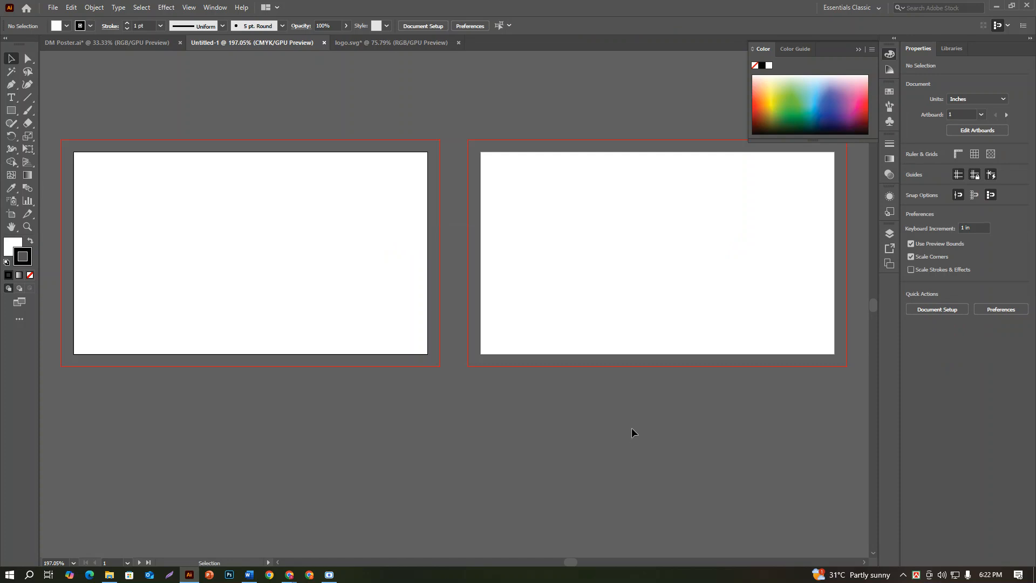
Create a 3.5 x 2 in white rectangle without a stroke and center it horizontally and vertically on the first artboard
click(11, 110)
click(210, 139)
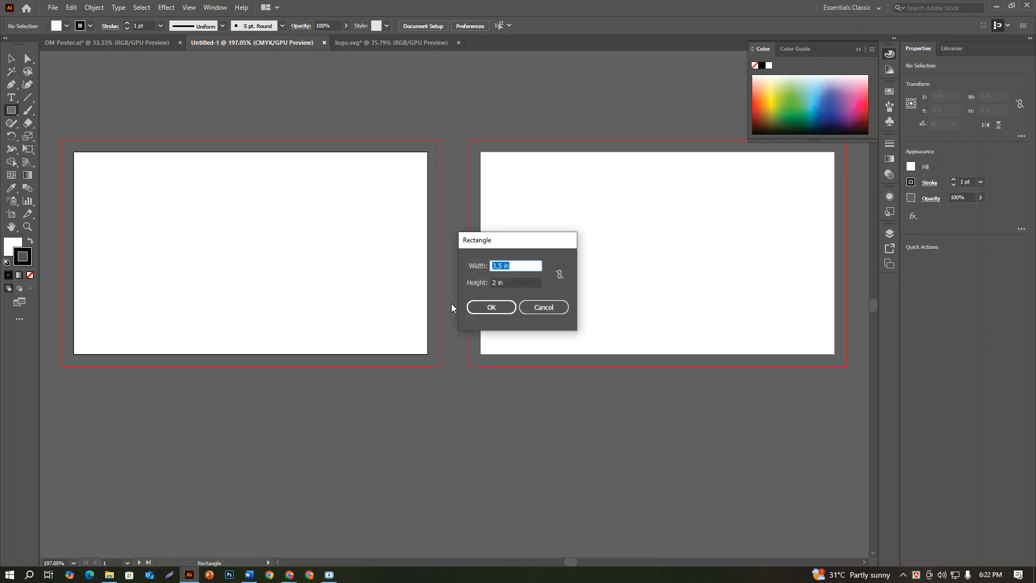
click(476, 309)
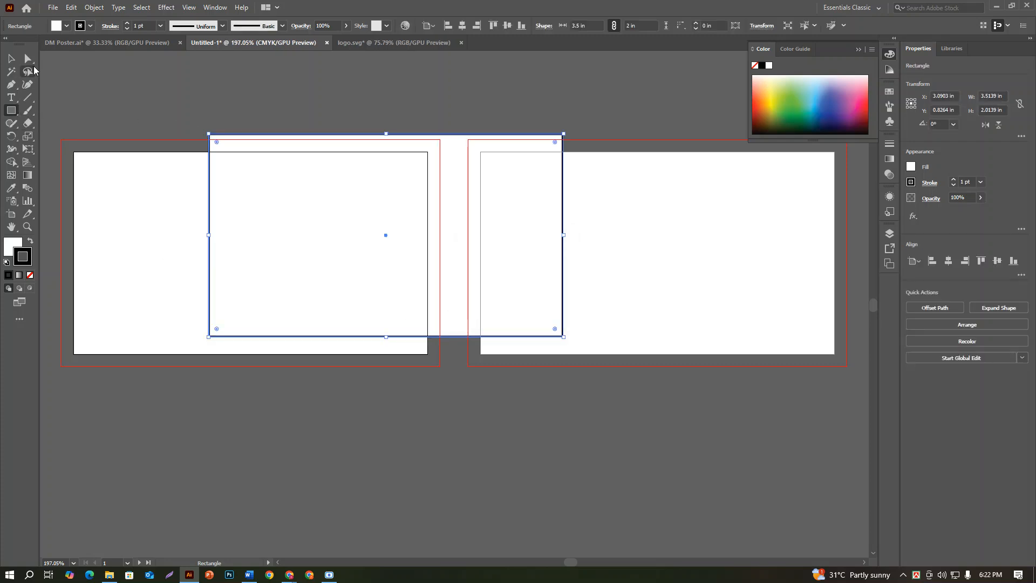
click(11, 59)
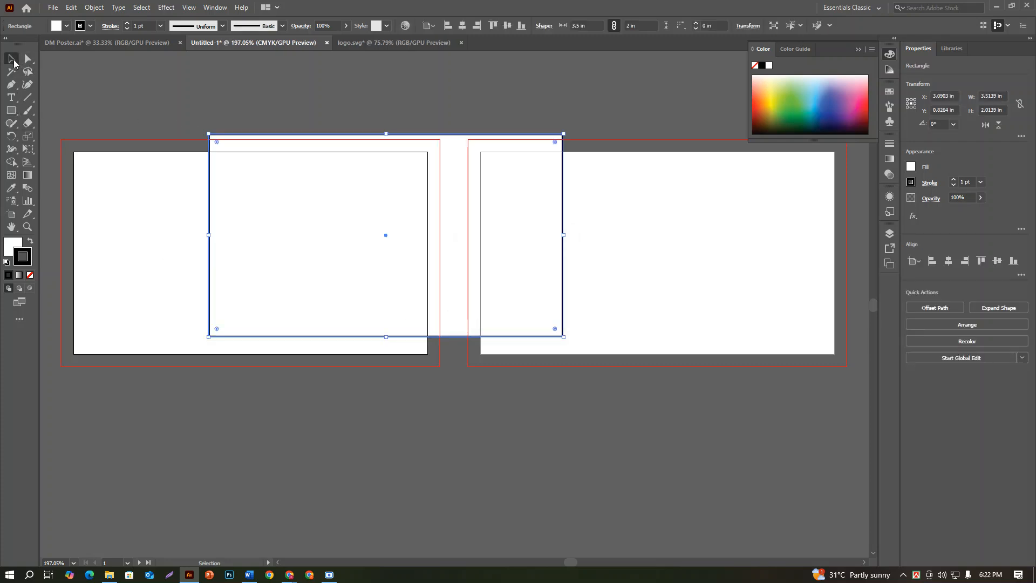
click(30, 276)
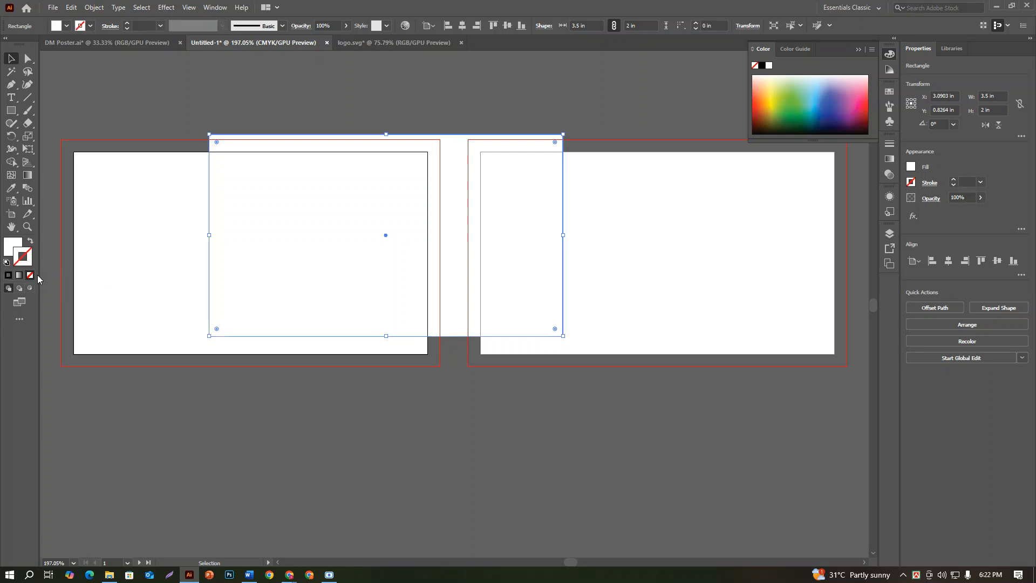
click(947, 262)
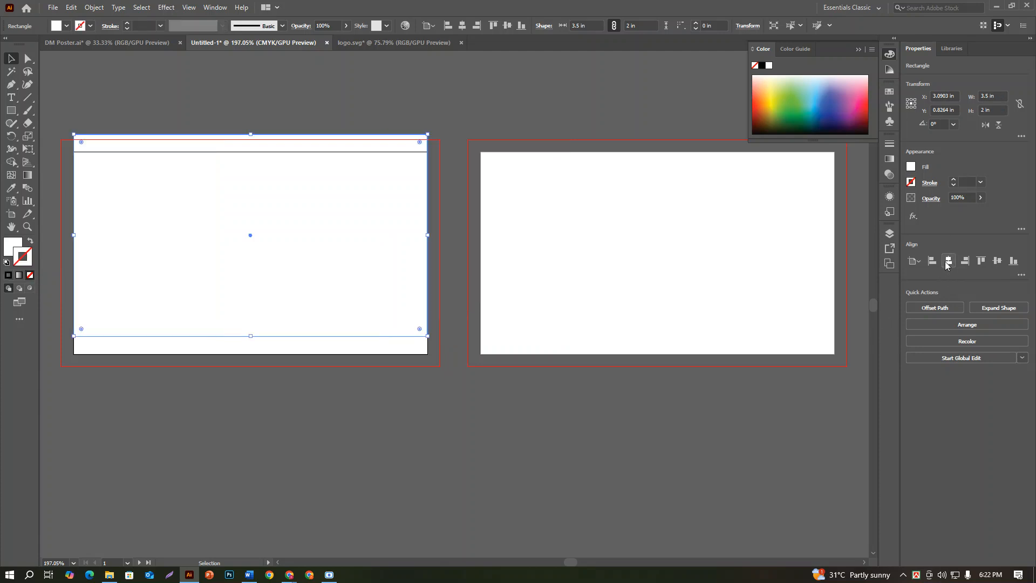
click(997, 262)
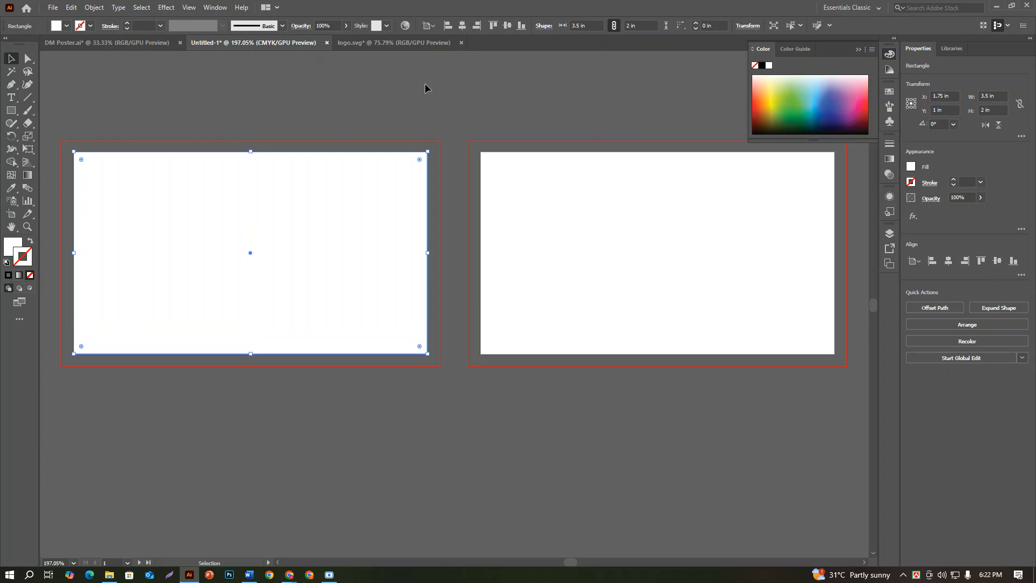
Offset the 3.5 x 2 in rectangle's path outward by 0.125 in with miter joins to make the bleed-size rectangle
click(93, 8)
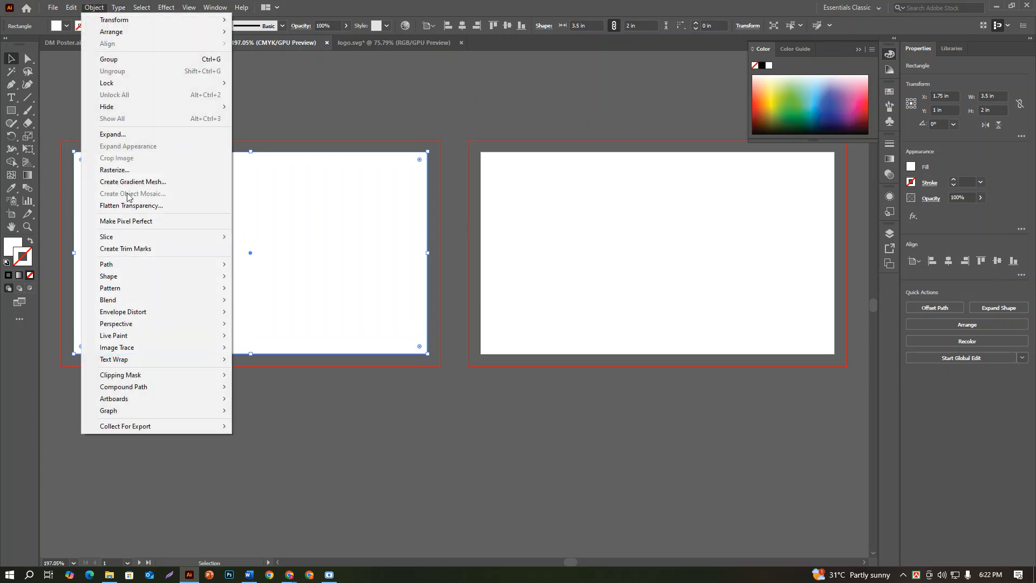
mouse_move(154, 264)
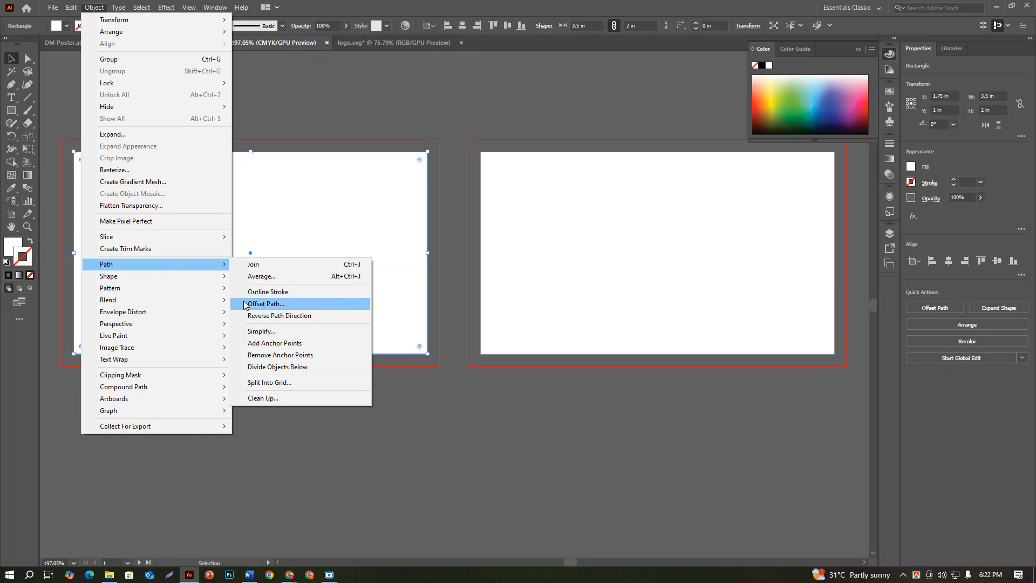
click(265, 303)
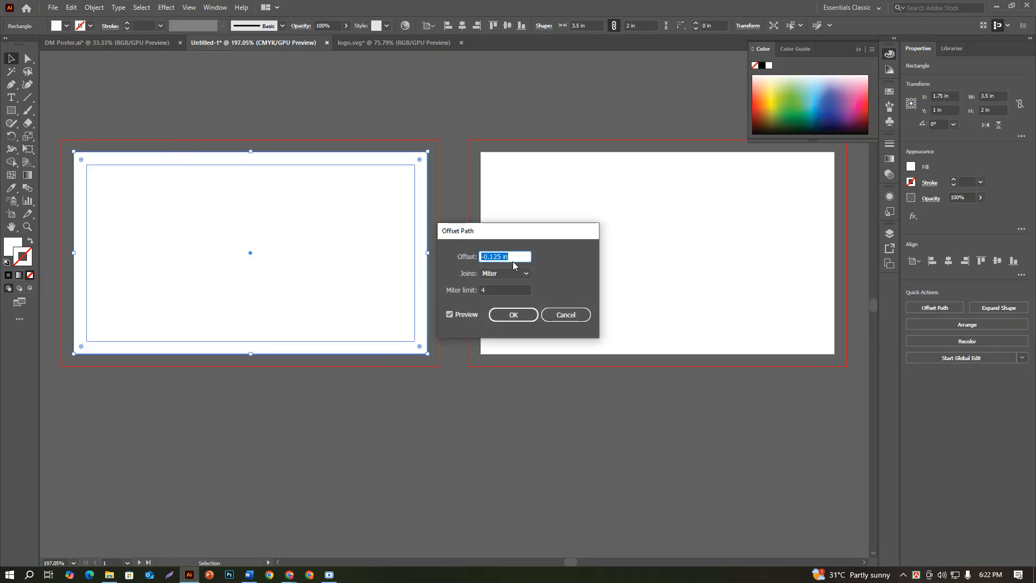
text(0.25)
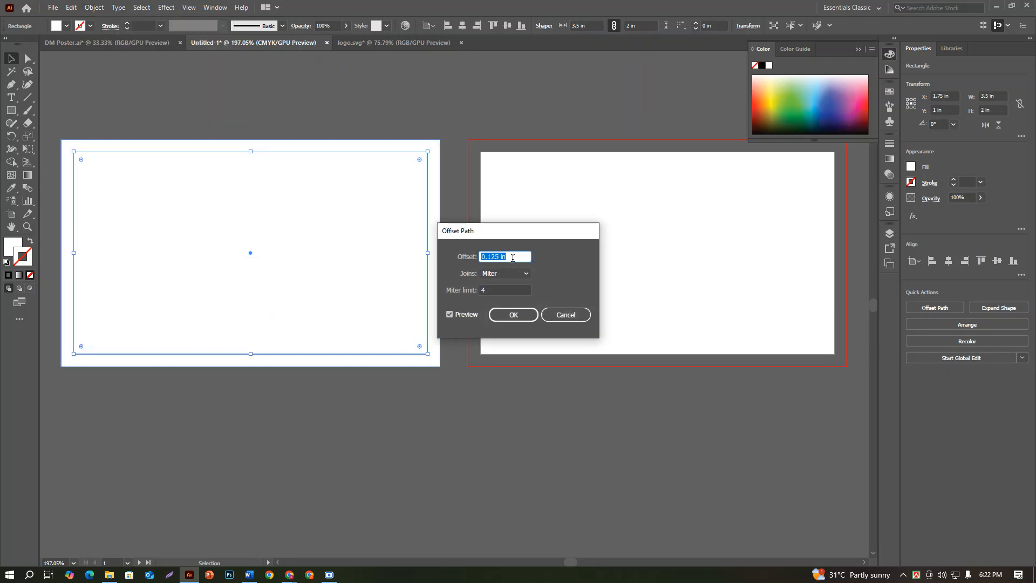
key(Down)
click(513, 314)
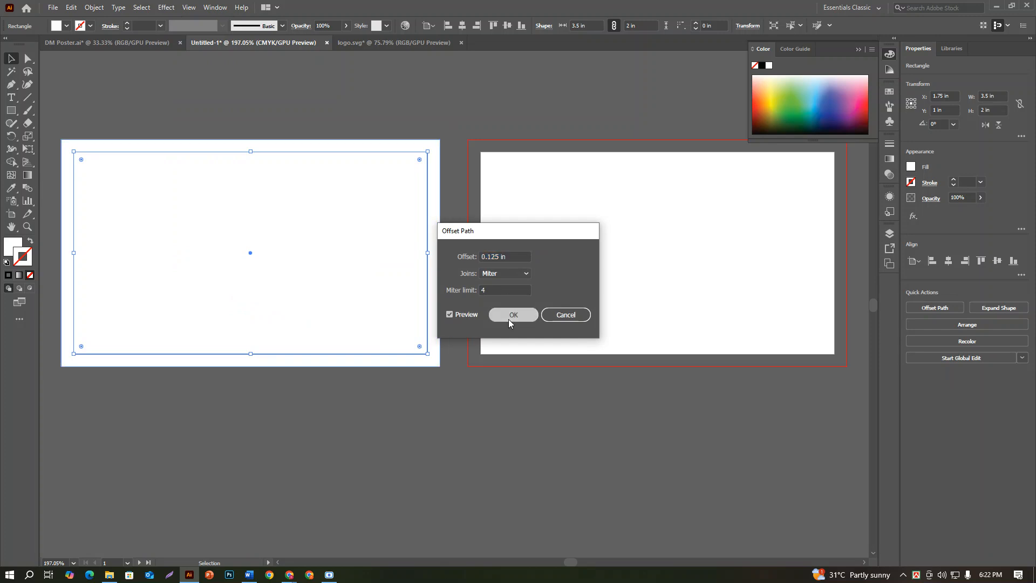
click(461, 408)
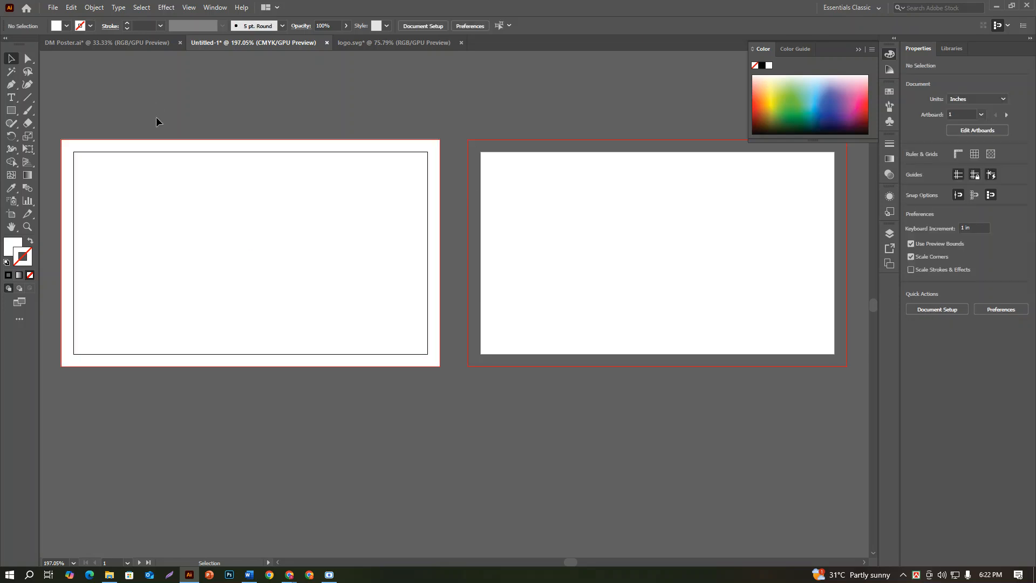
click(163, 146)
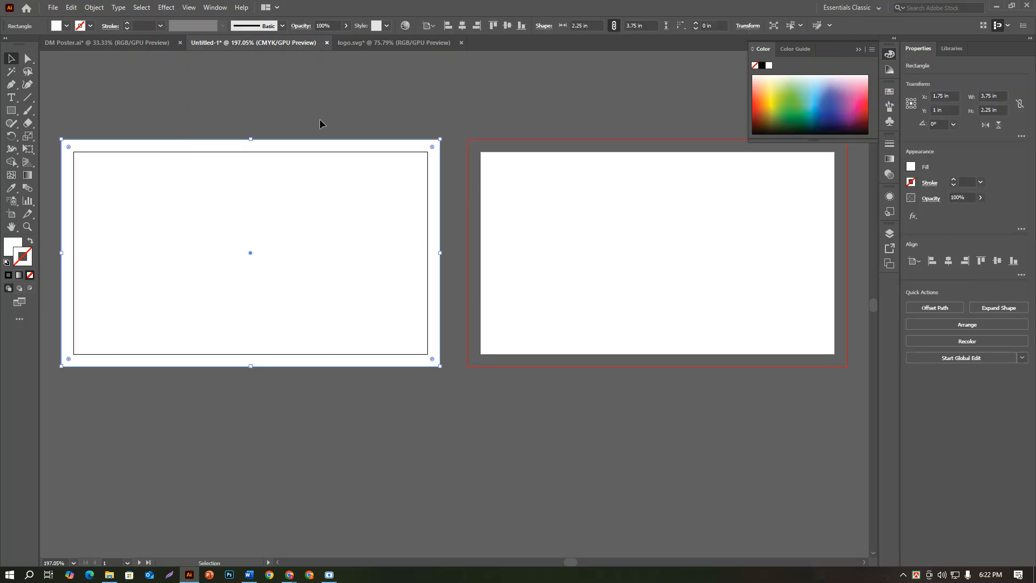
click(569, 128)
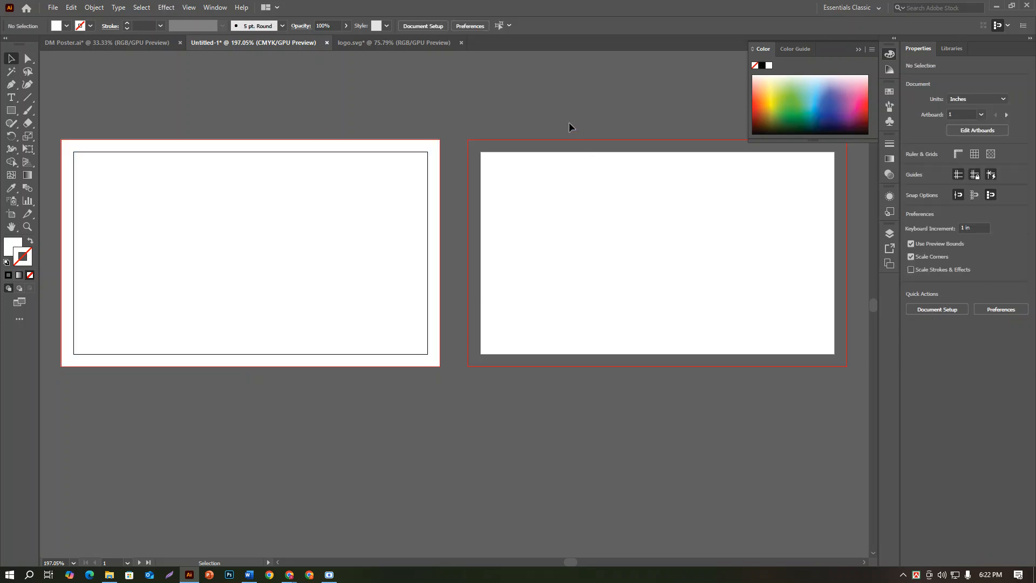
Offset the 3.5 x 2 in trim rectangle's path by -0.125 in to make the inner safe-area rectangle
click(267, 207)
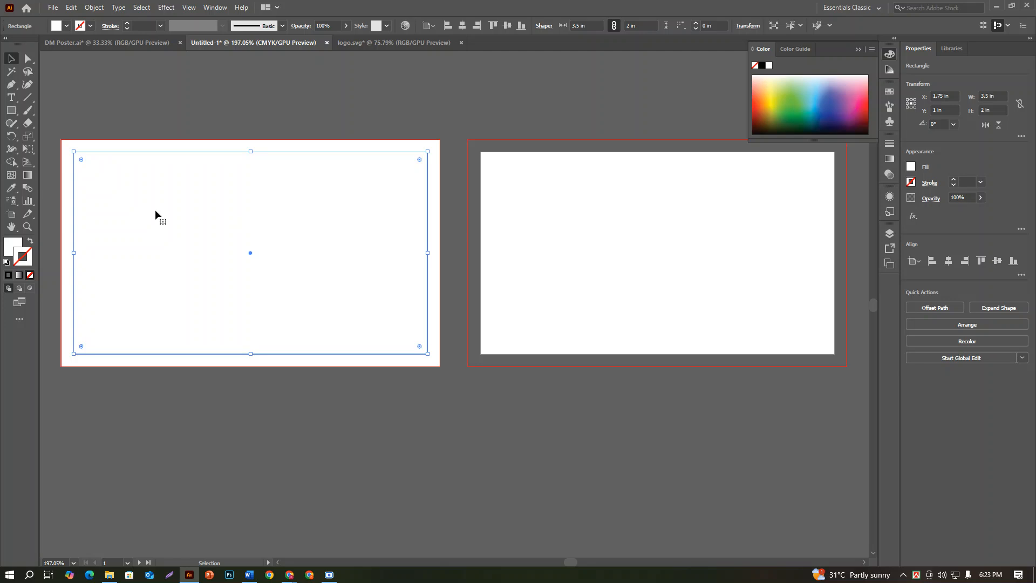
click(93, 8)
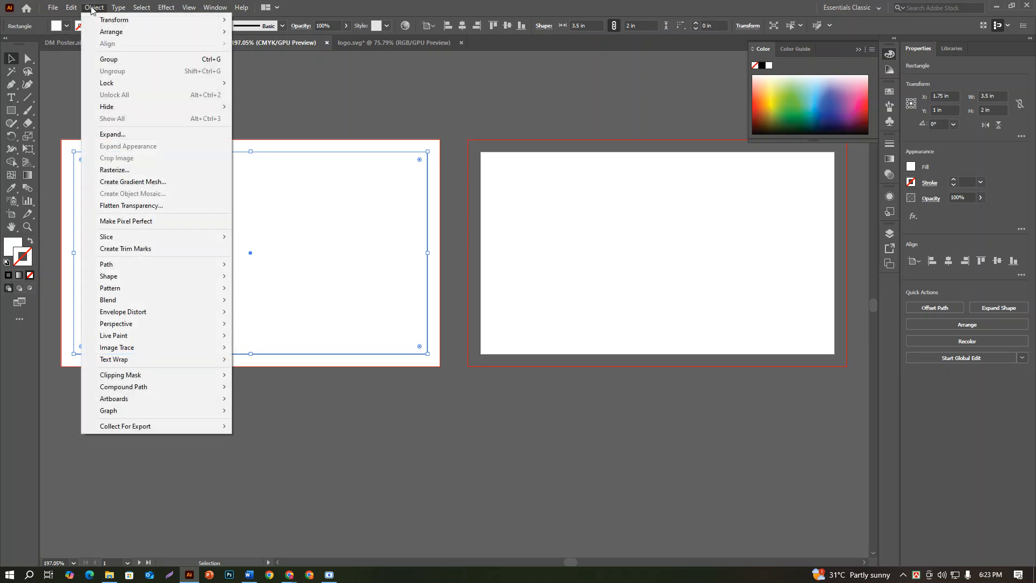
mouse_move(157, 264)
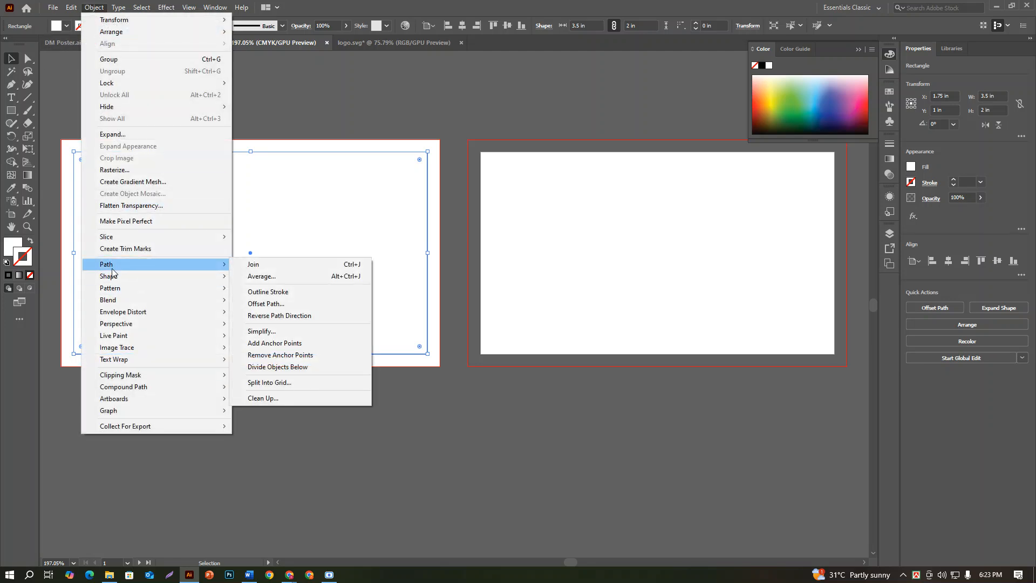
click(280, 303)
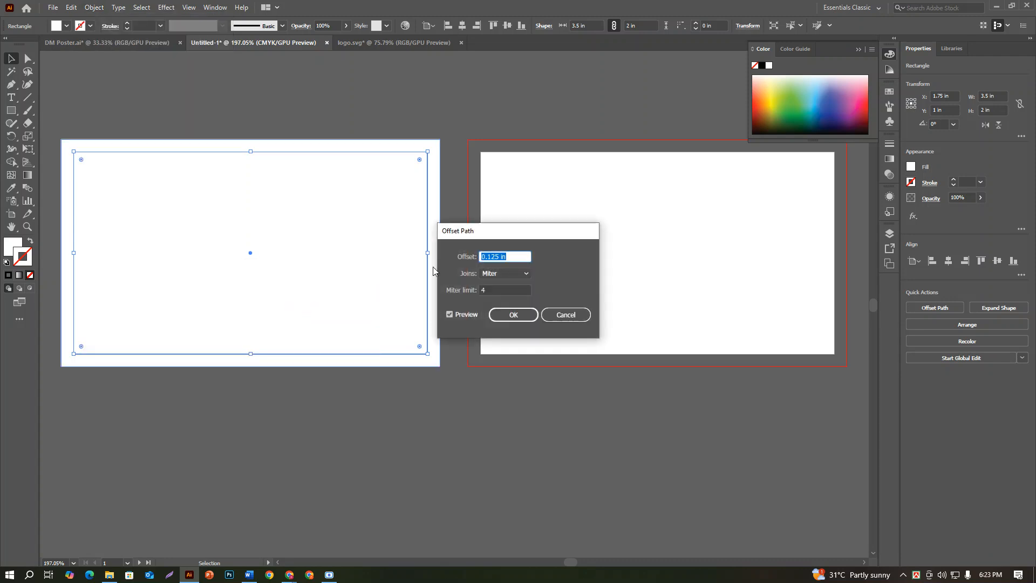
click(480, 256)
text(-)
click(514, 314)
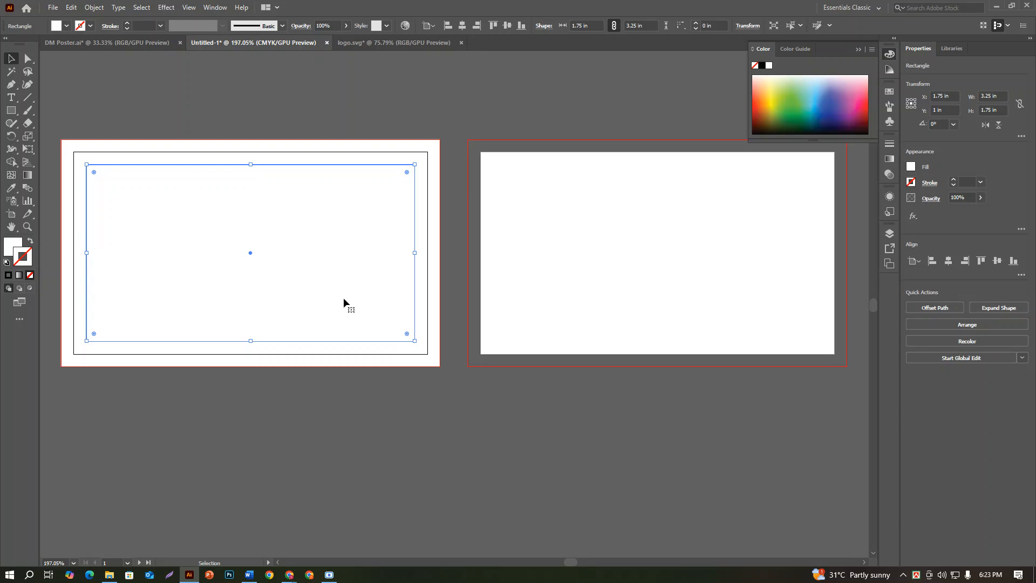
click(402, 419)
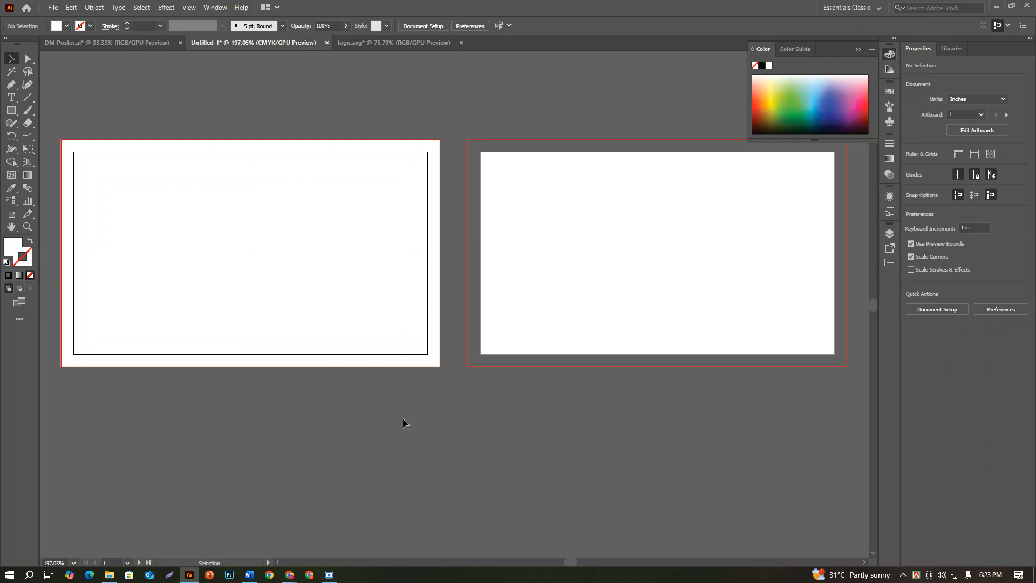
Turn the trim and safe-area rectangles on the first artboard into guides, excluding the outer bleed rectangle from the selection
drag(403, 417, 361, 115)
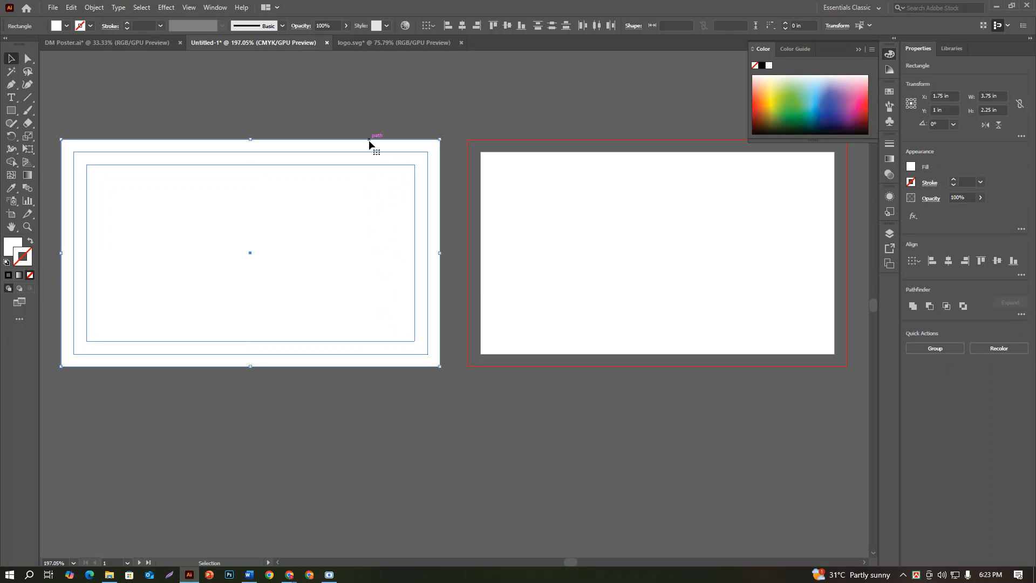
click(338, 82)
drag(338, 78, 389, 446)
click(322, 153)
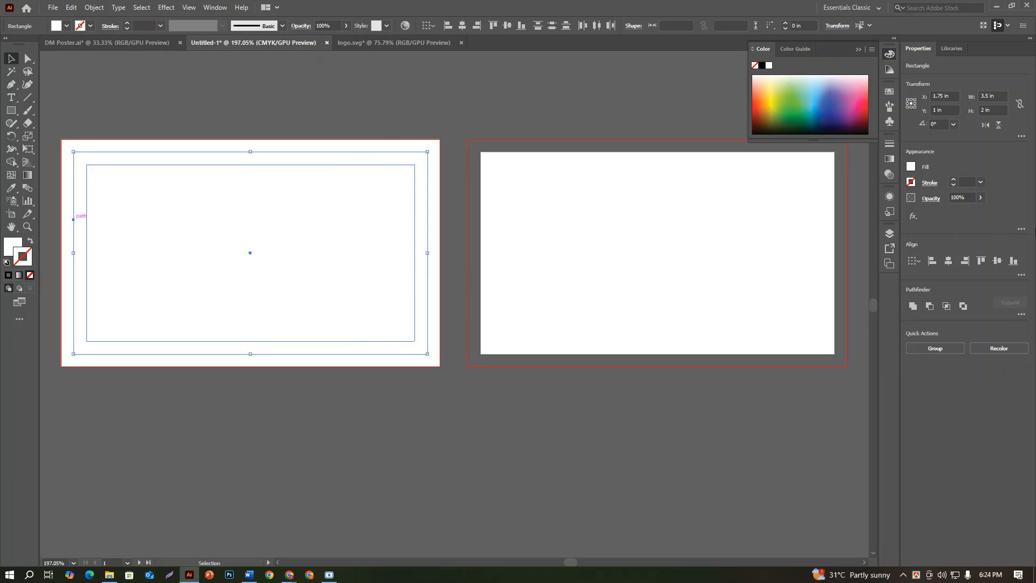
click(73, 220)
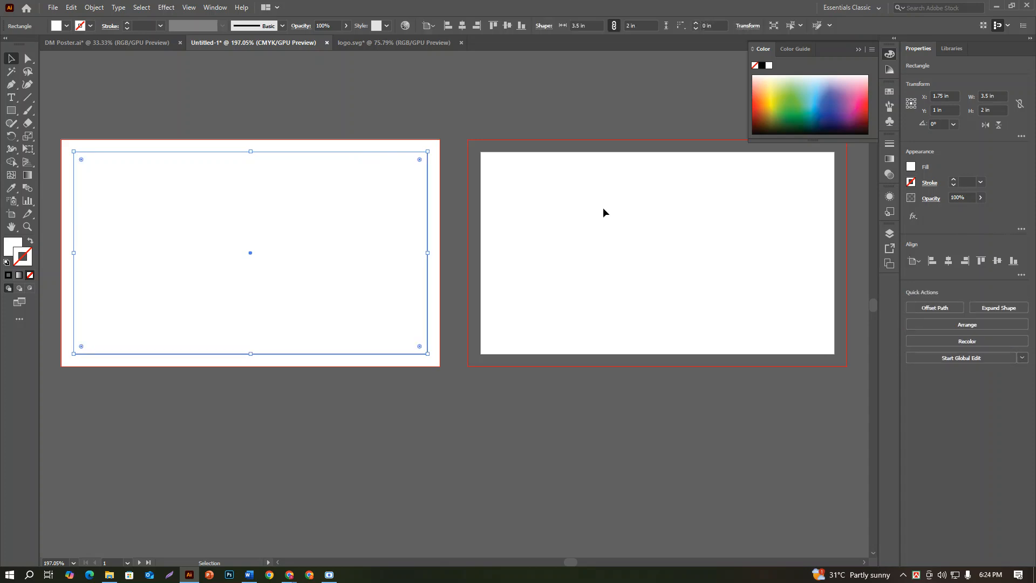
drag(328, 104, 380, 415)
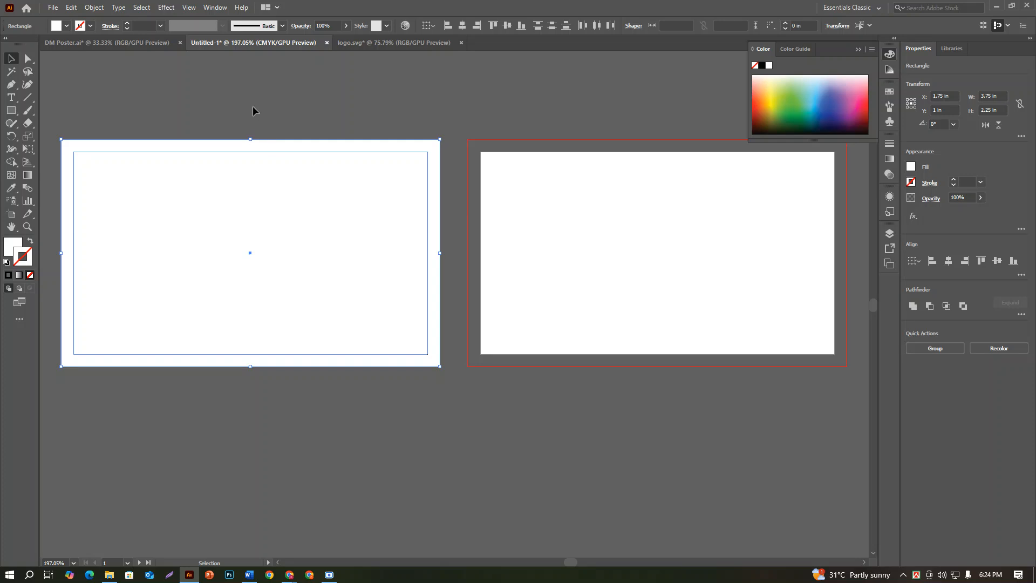
key(ctrl+2)
key(ctrl+a)
drag(258, 98, 379, 575)
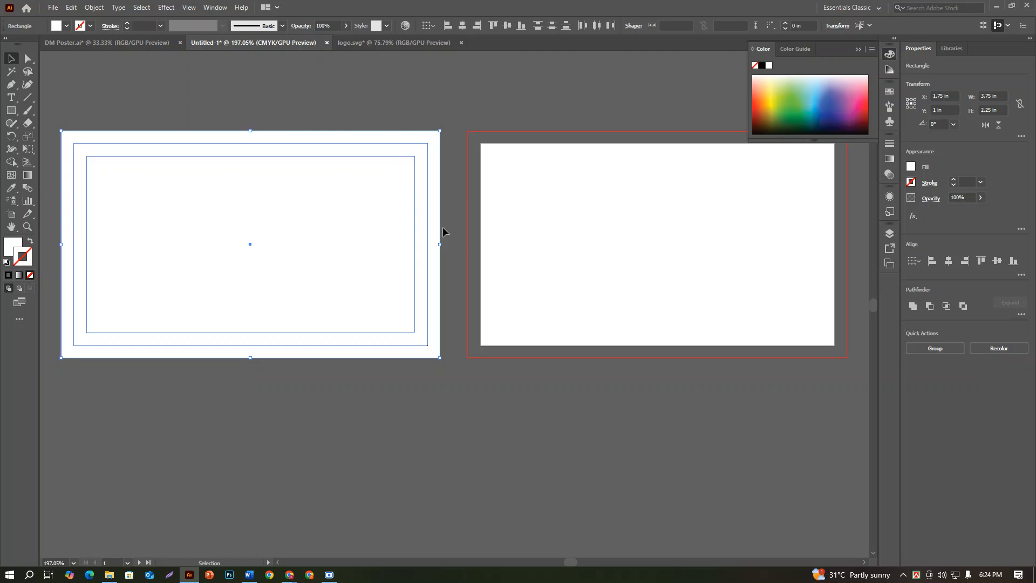
shift+click(238, 359)
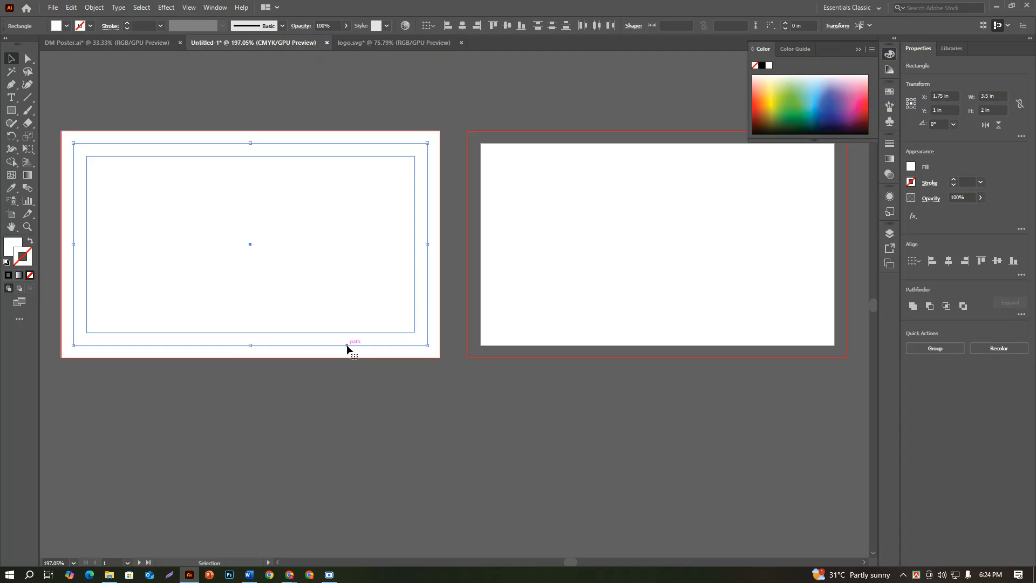
key(ctrl)
key(ctrl+5)
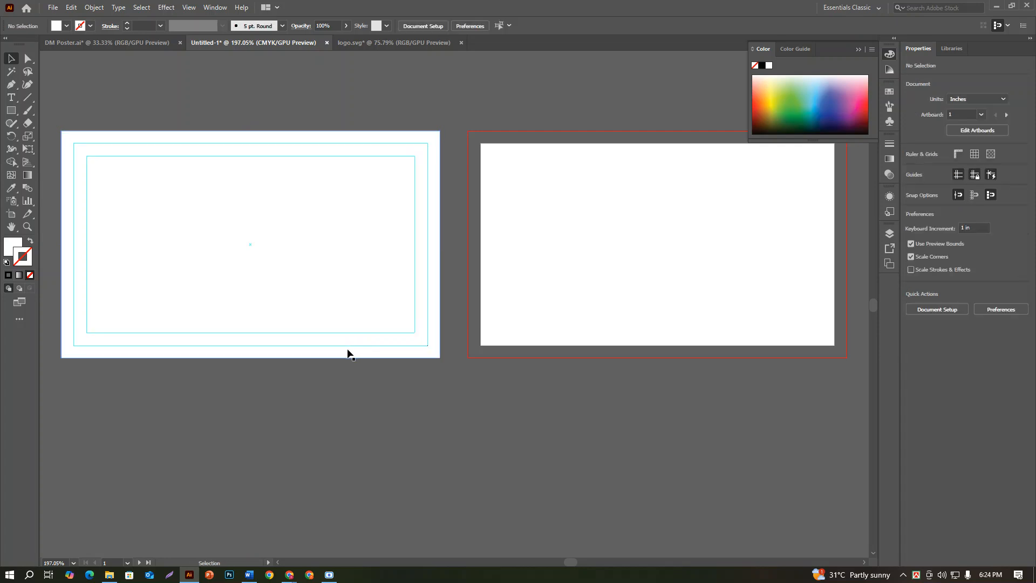
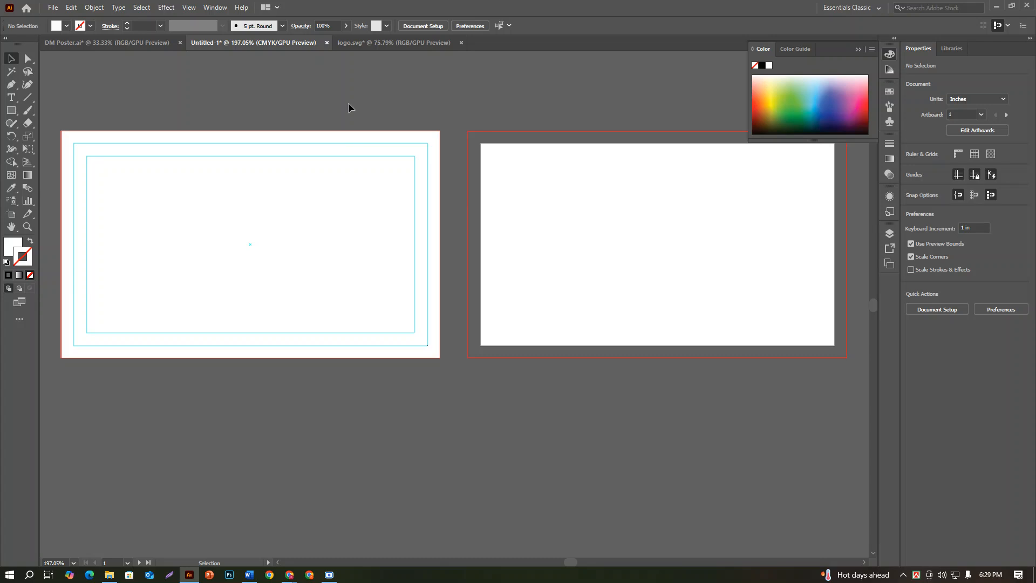
Unlock the document's guides
scroll(384, 208, up, 2)
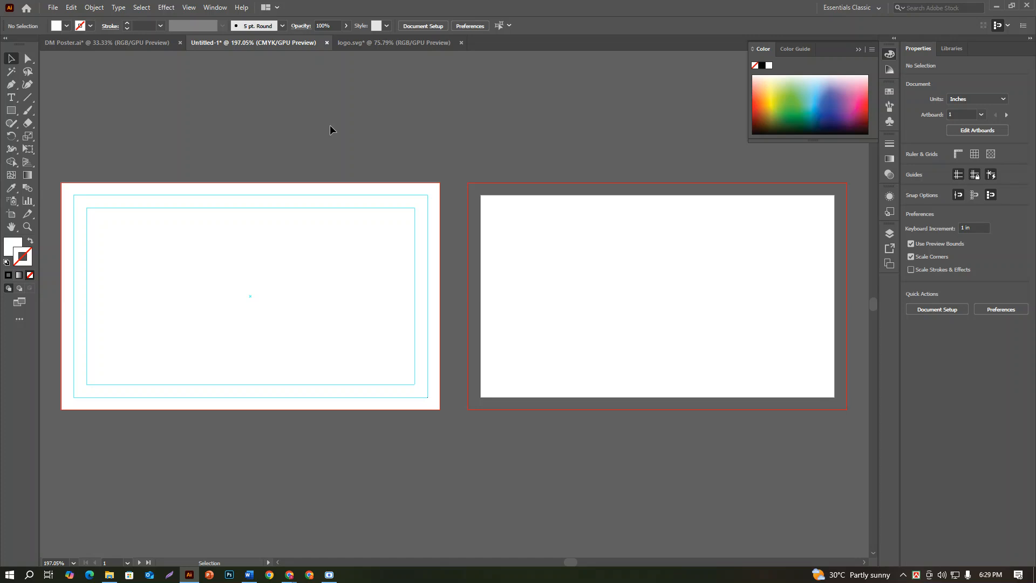
right_click(428, 107)
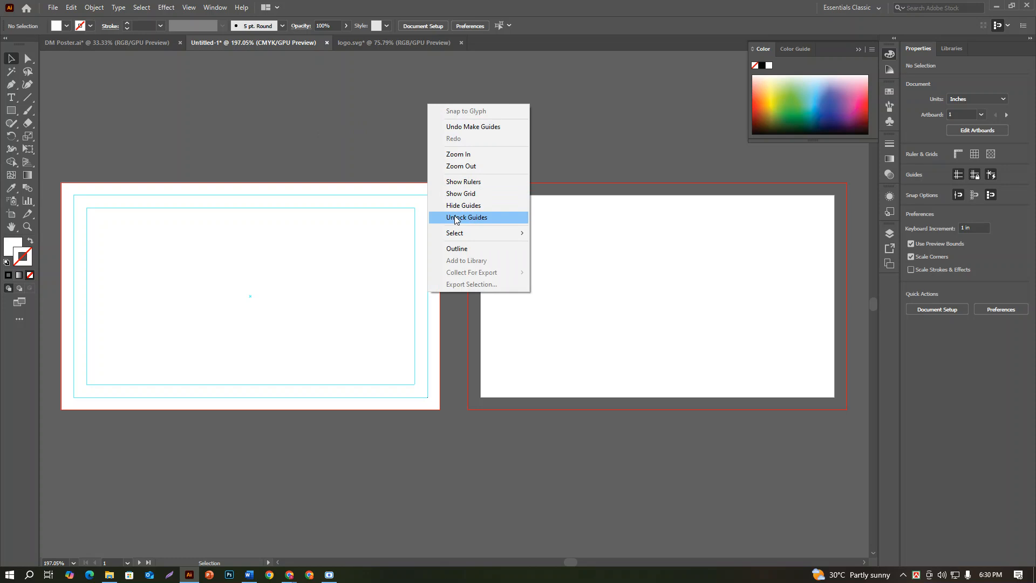
click(485, 218)
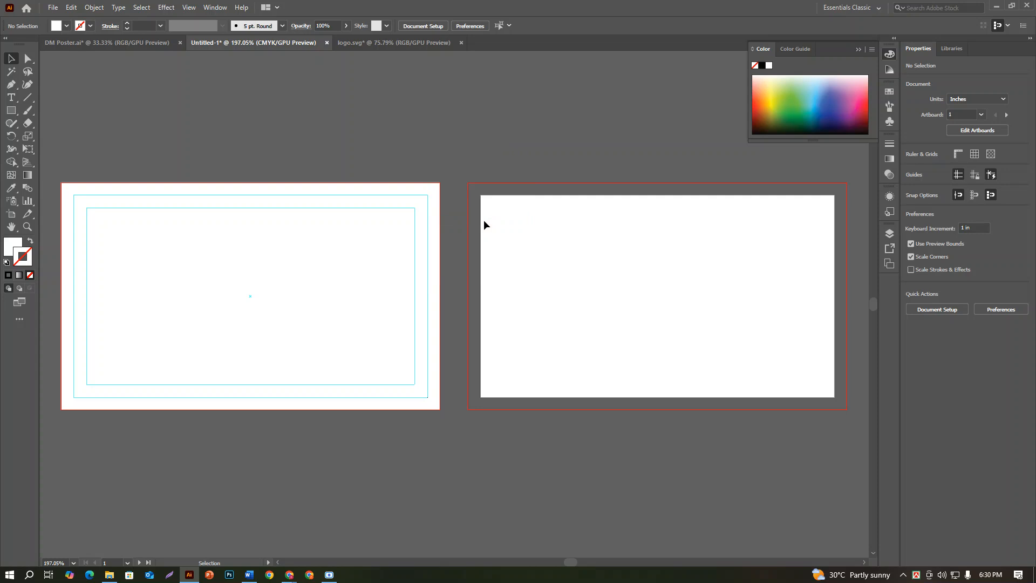
Try moving the first artboard's trim guide toward the second artboard, and undo the move
click(343, 195)
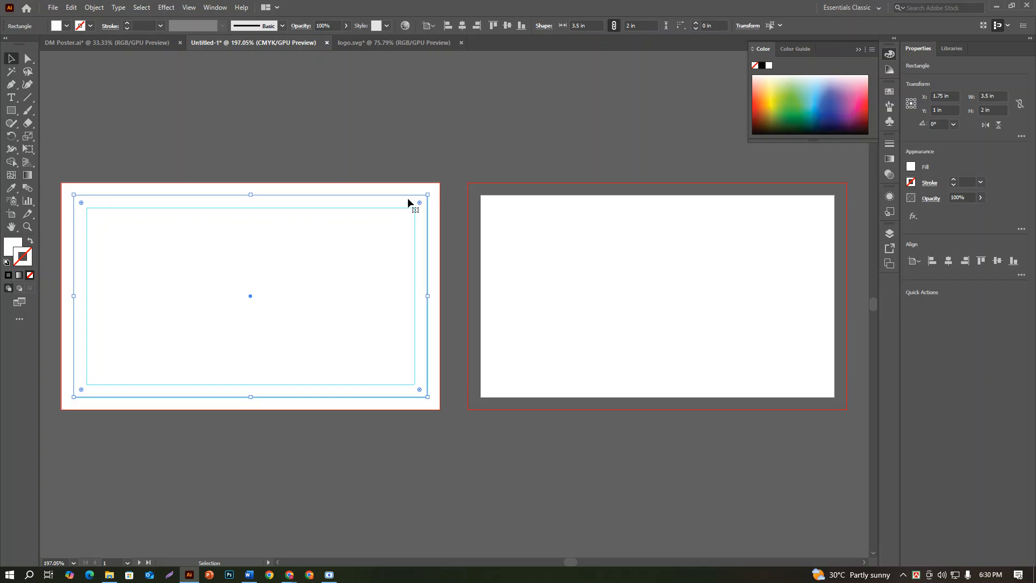
drag(407, 198, 628, 194)
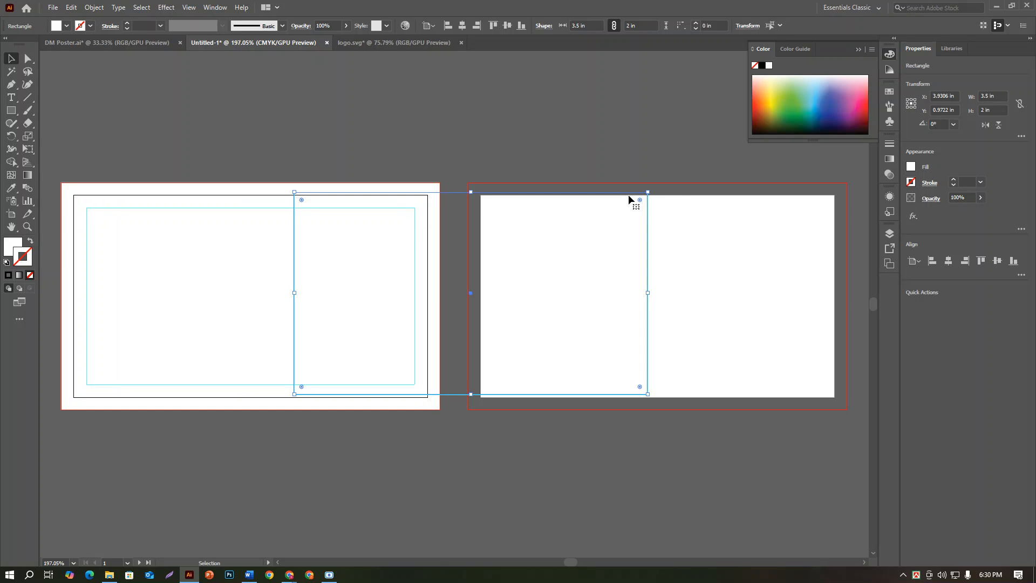
key(ctrl+z)
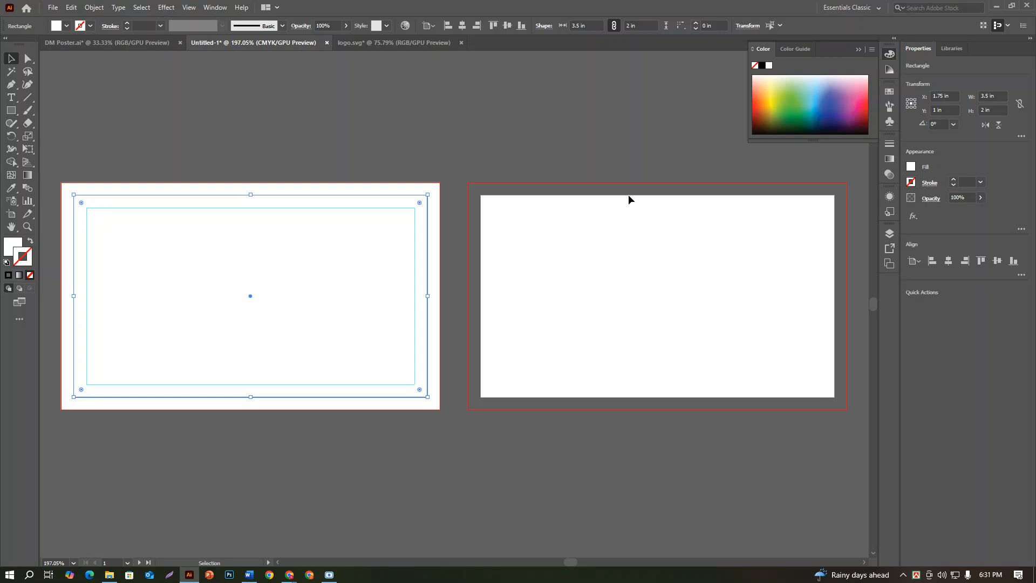
Select and copy the bleed rectangle together with the trim and safe-area guides on the first artboard
key(ctrl+a)
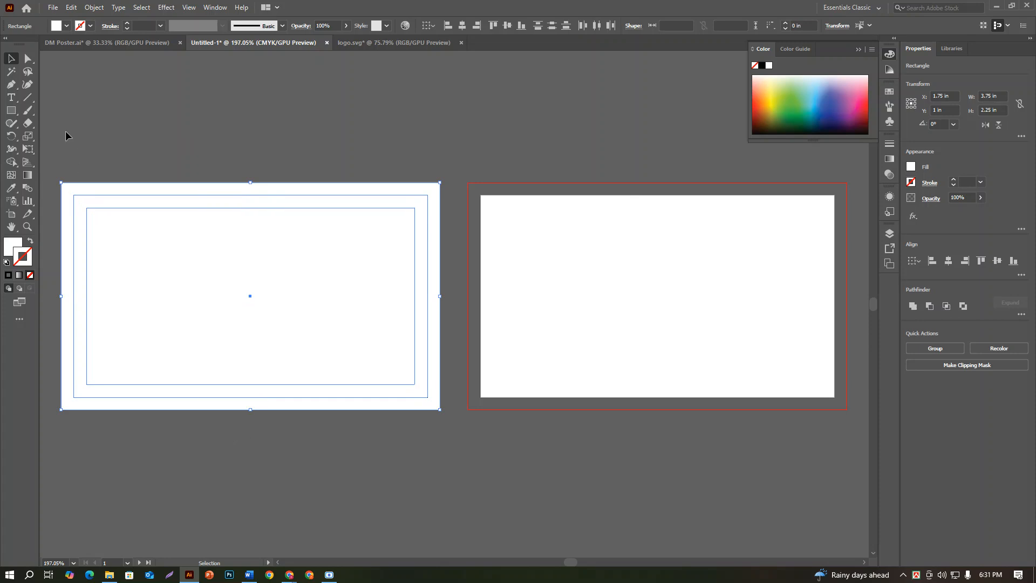
click(72, 8)
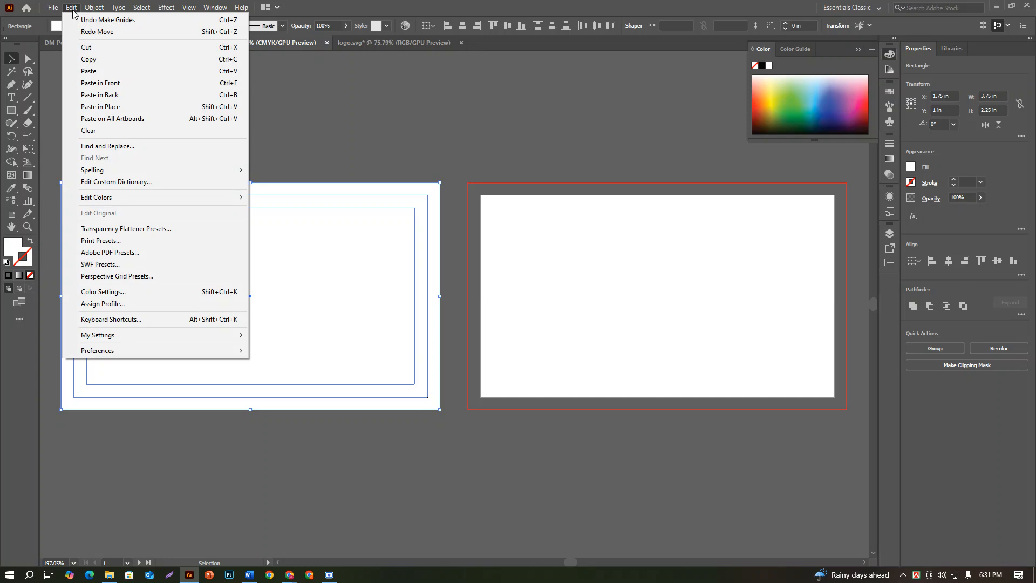
click(79, 59)
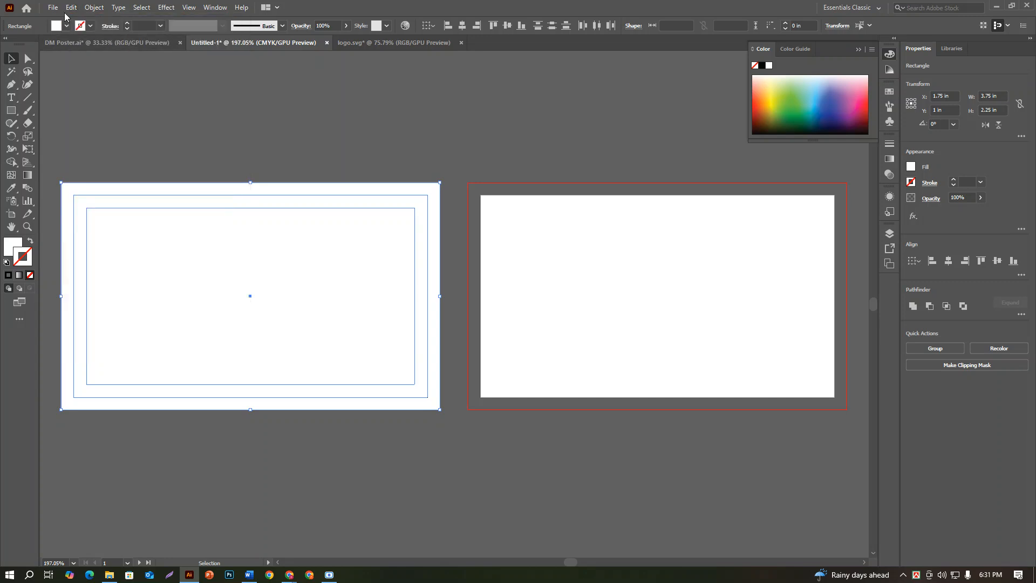
Try pasting the copied rectangle and guides on all artboards, and undo the paste
click(69, 11)
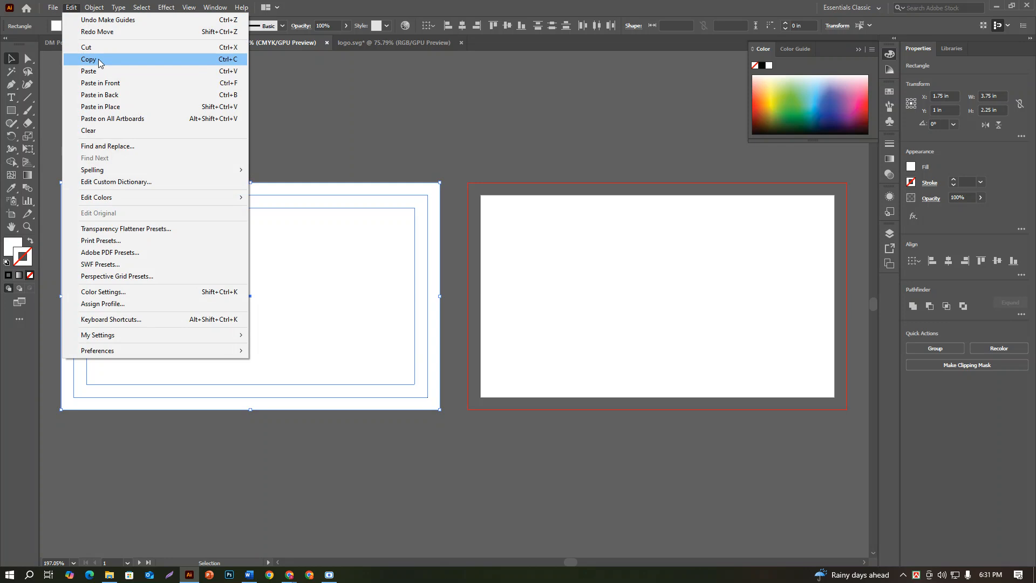
click(150, 121)
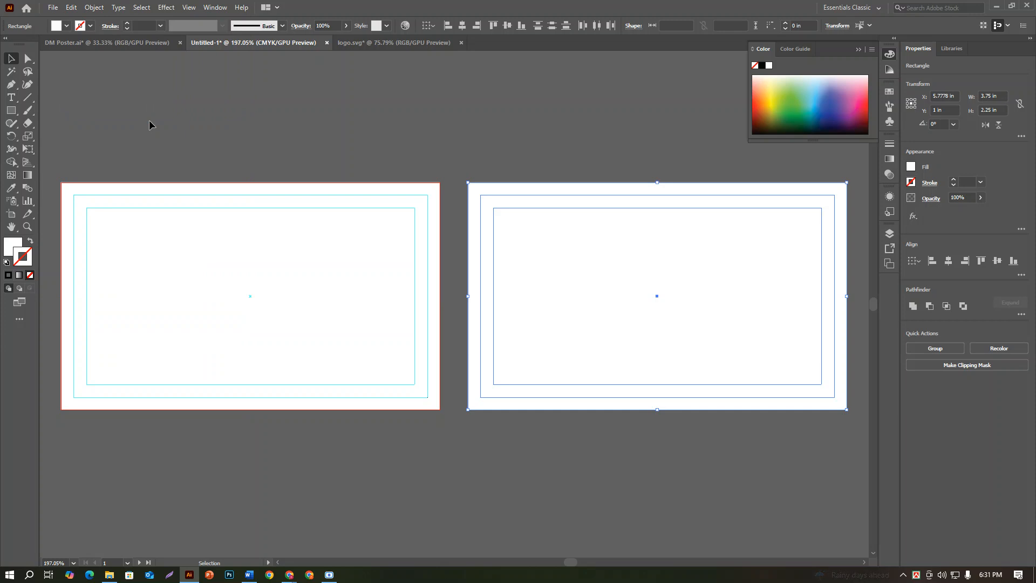
key(a)
click(158, 131)
key(v)
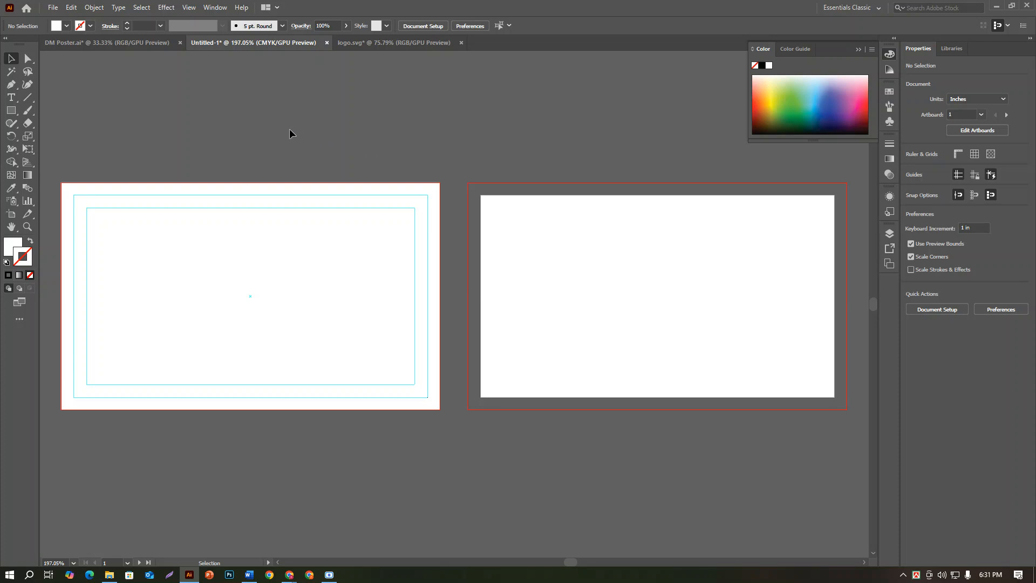
Paste the first artboard's bleed rectangle, trim guide and safe-area guide in the same position on all artboards
drag(260, 142, 338, 447)
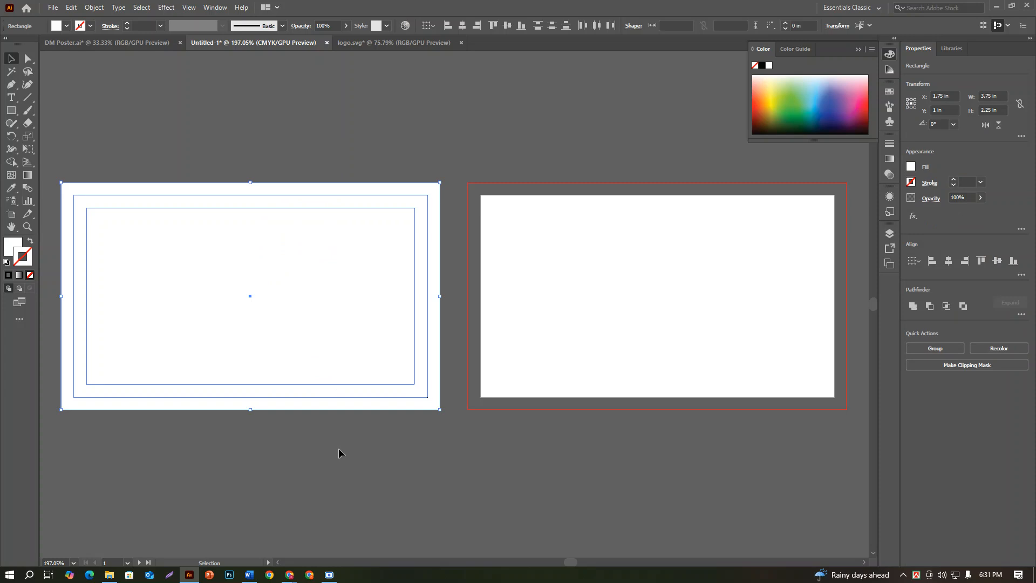
key(a)
key(v)
click(67, 5)
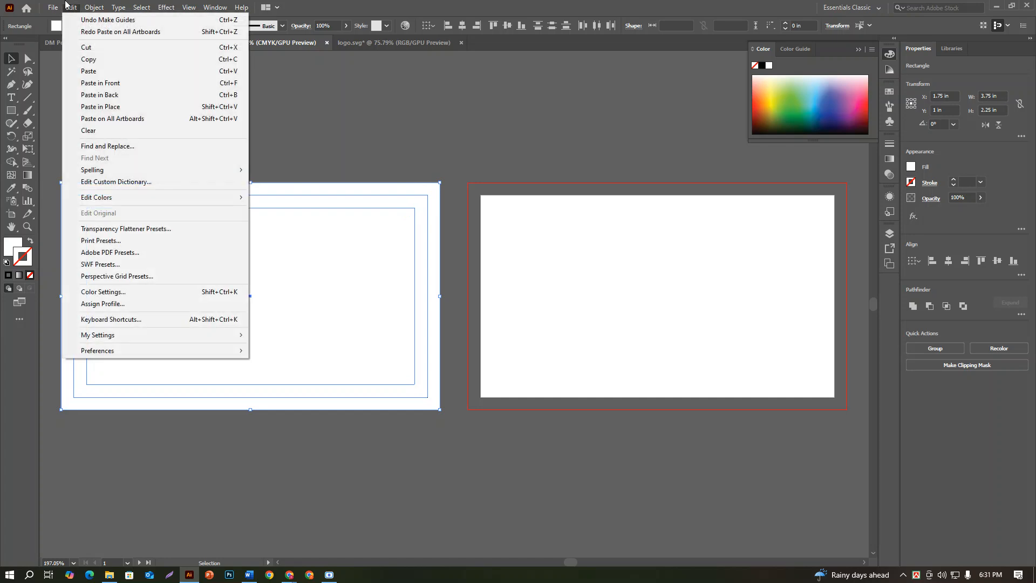
click(99, 120)
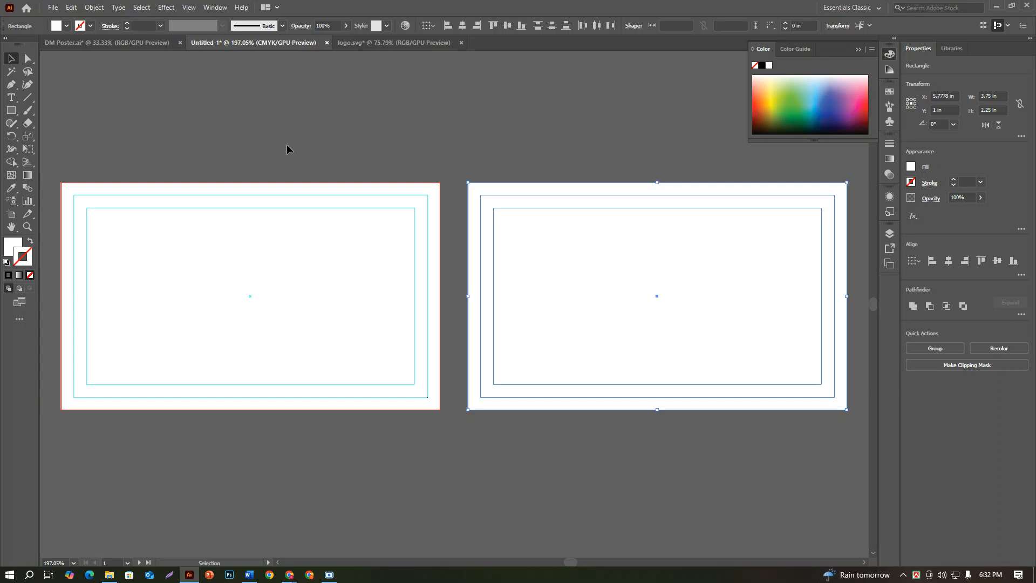
Lock the guides on both artboards
click(376, 127)
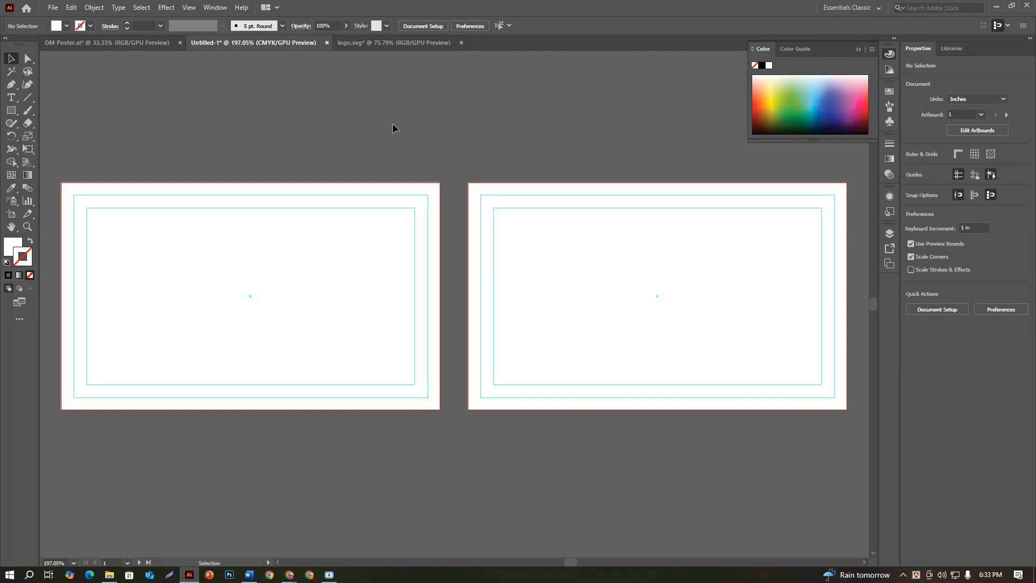
right_click(406, 113)
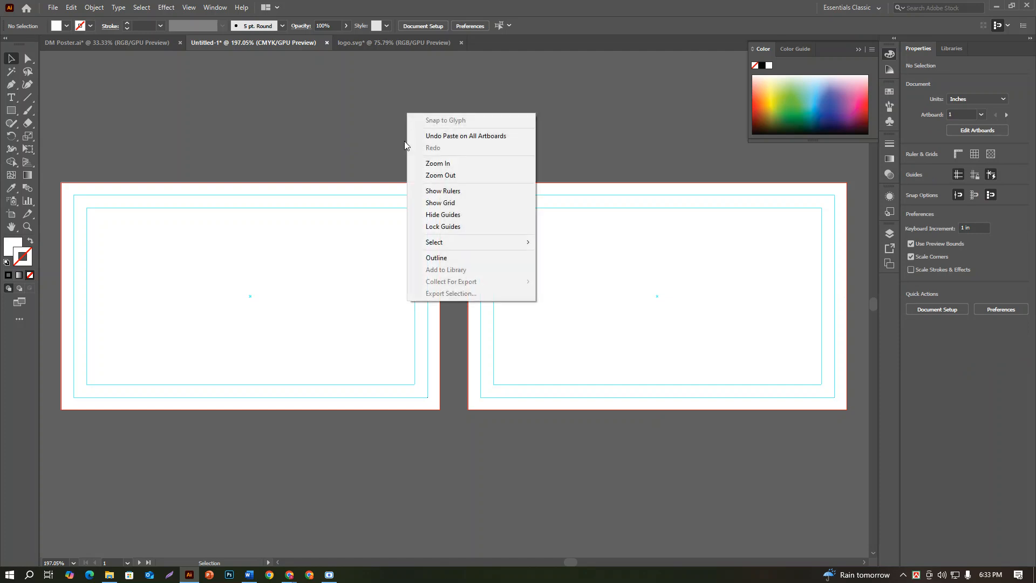
click(412, 231)
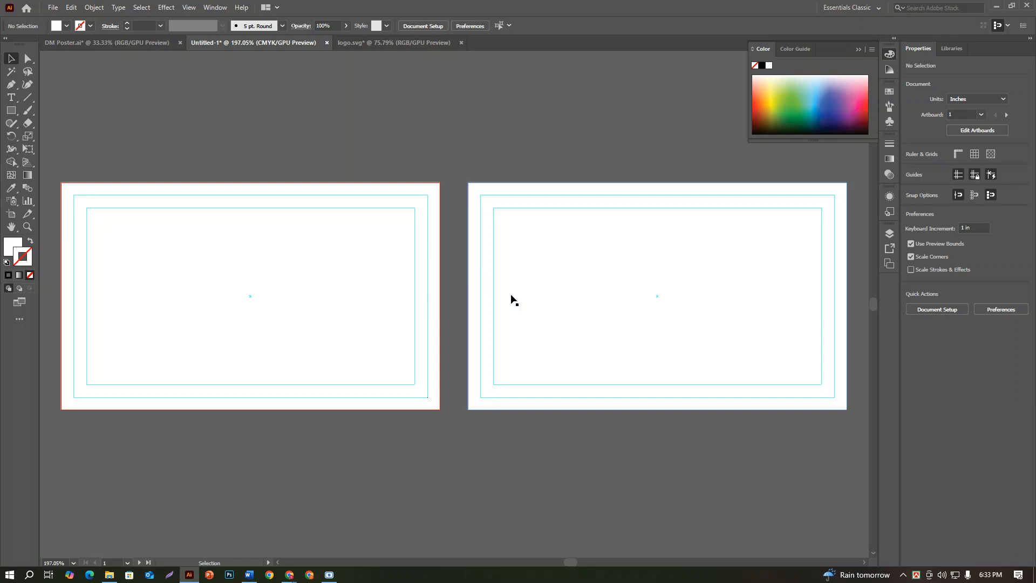
Test the guide lock by moving the white rectangles off both artboards and deleting one, and undo all of these changes
drag(573, 239, 568, 166)
drag(538, 295, 544, 84)
drag(414, 236, 384, 65)
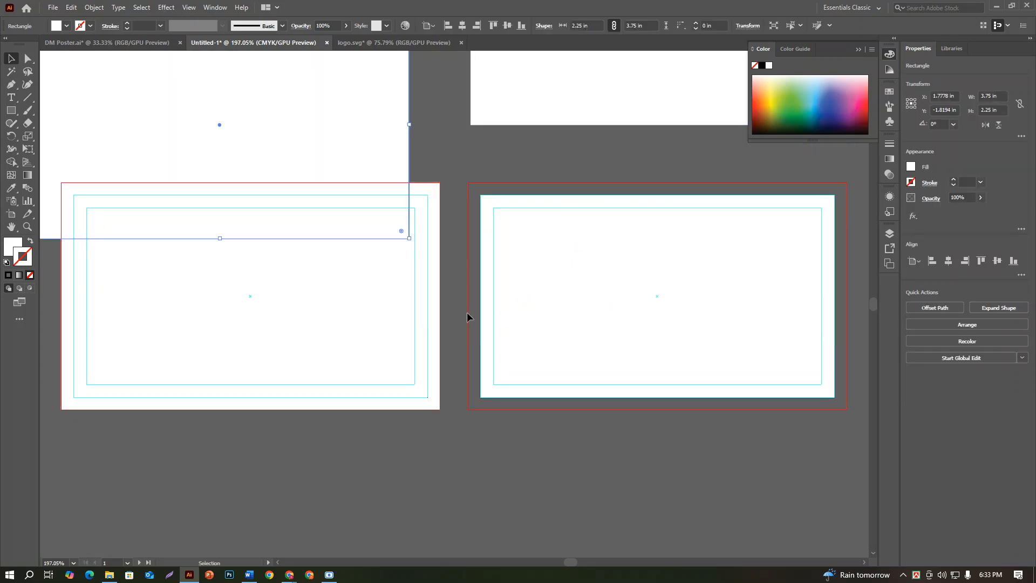
drag(417, 371, 695, 356)
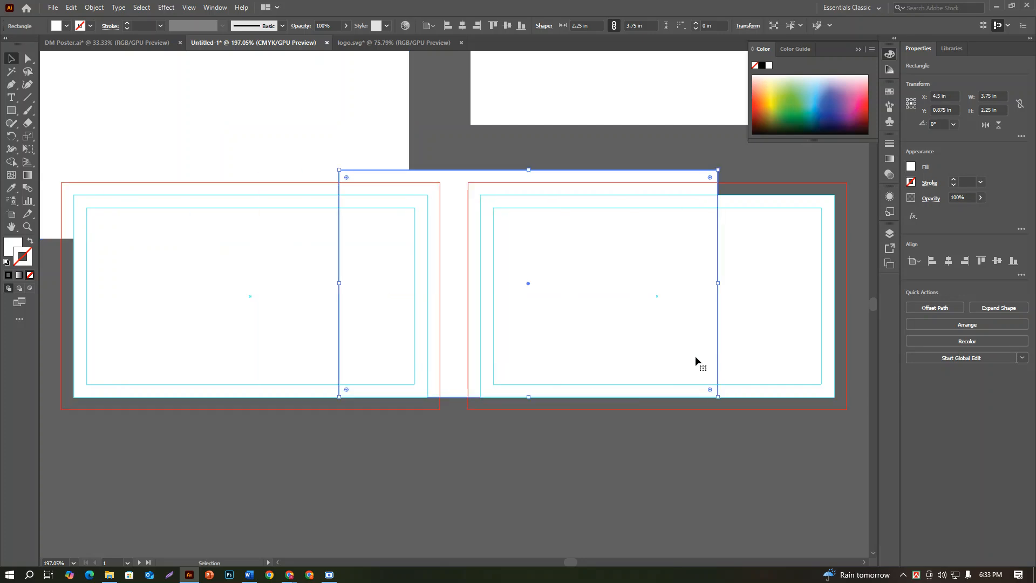
key(Delete)
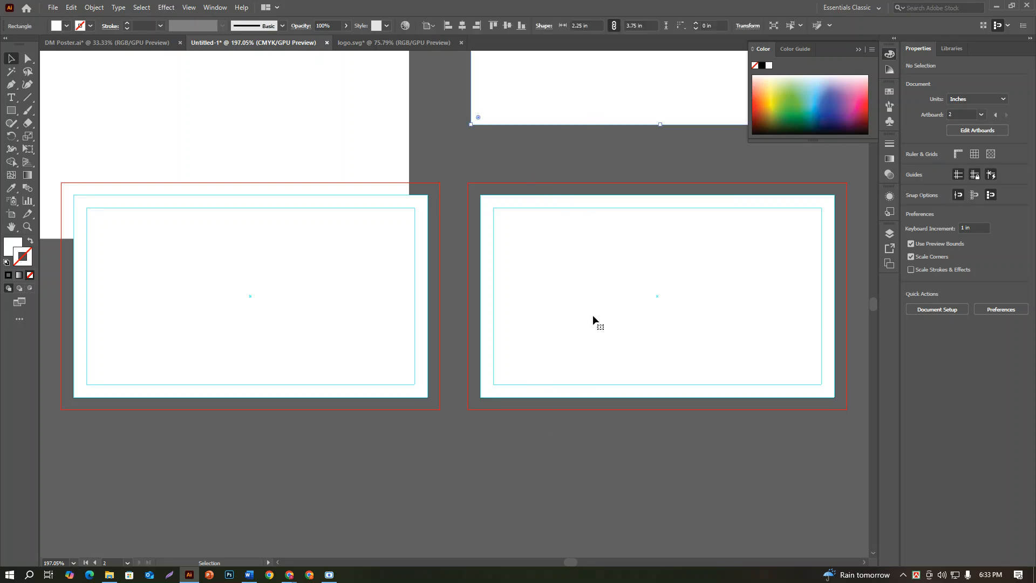
drag(588, 396, 611, 215)
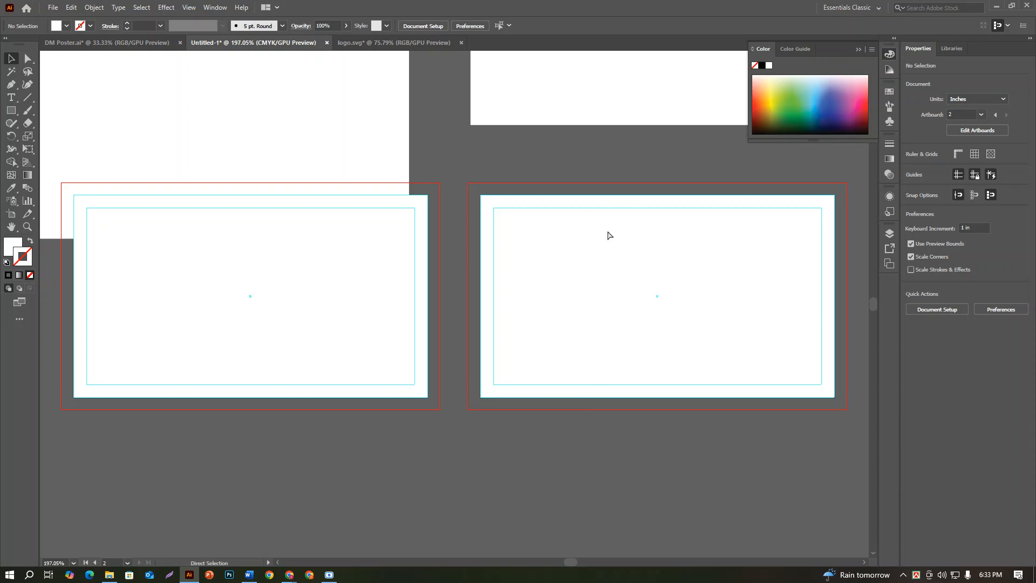
key(ctrl+z)
key(ctrl+z)
key(ctrl+z)
key(ctrl+z)
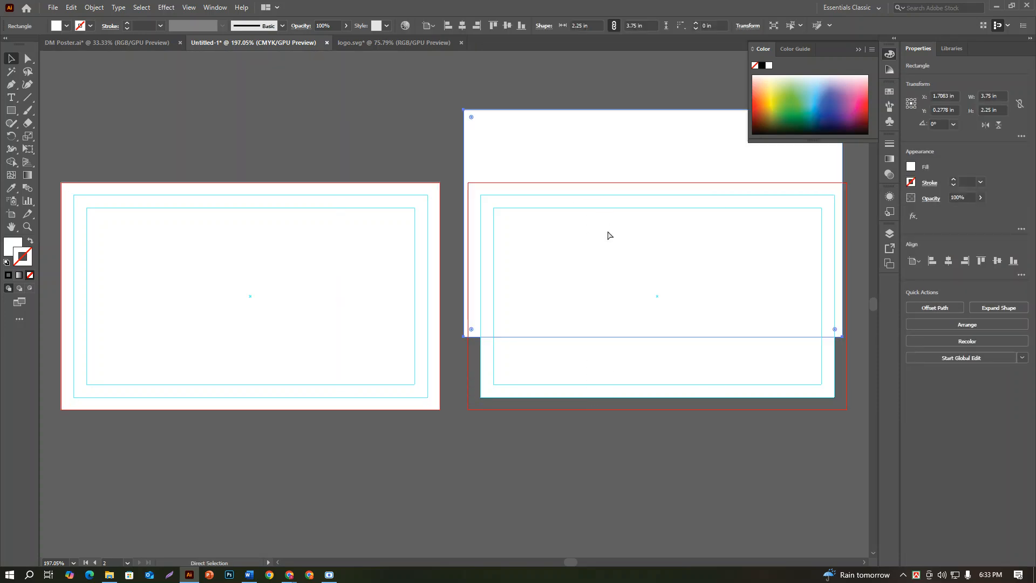
click(419, 326)
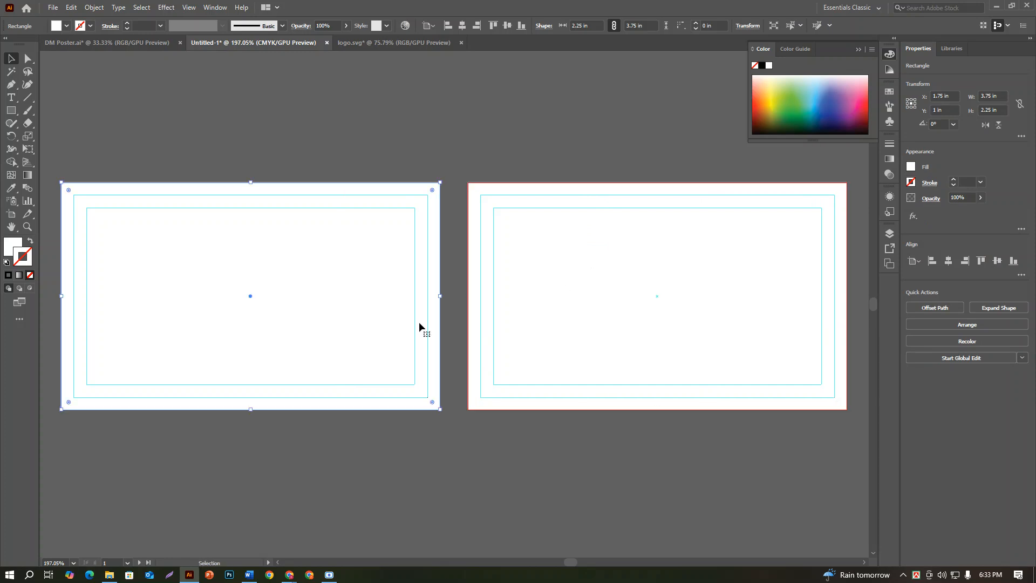
key(ctrl+shift+a)
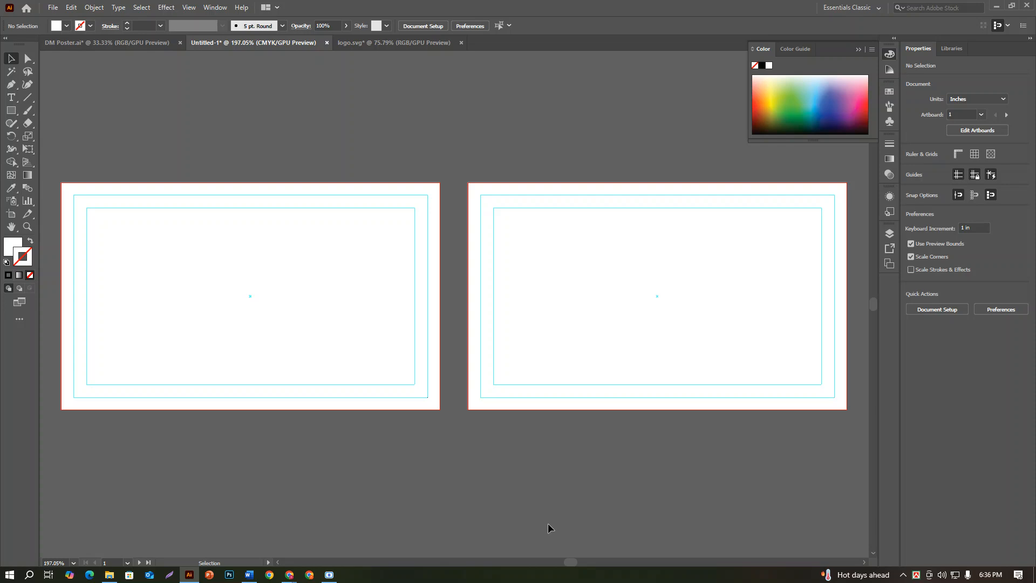
Draw a test rectangle about 1.75 x 0.89 in above the first artboard with a yellow fill and no stroke
scroll(21, 338, up, 2)
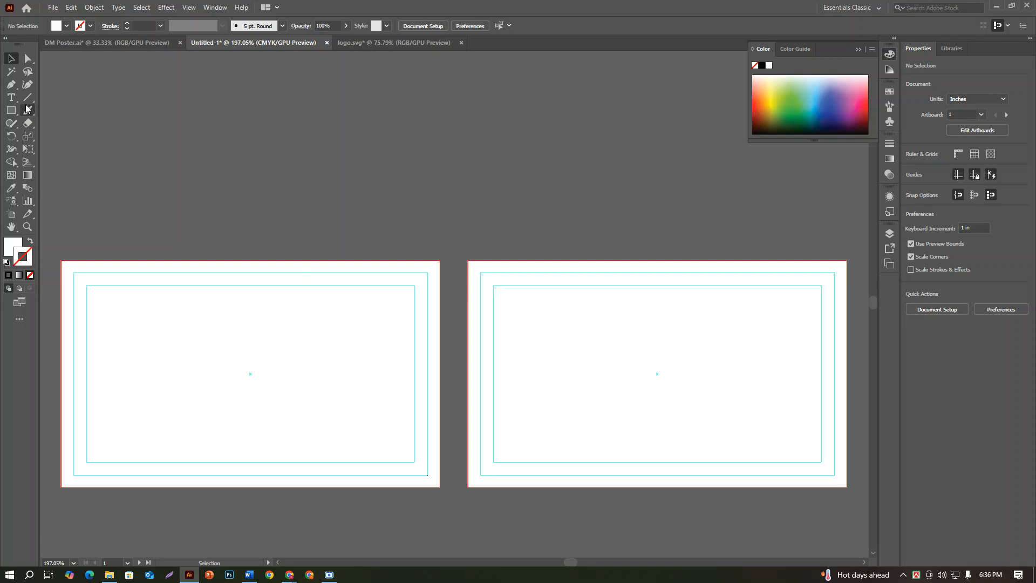
click(17, 110)
drag(217, 80, 393, 170)
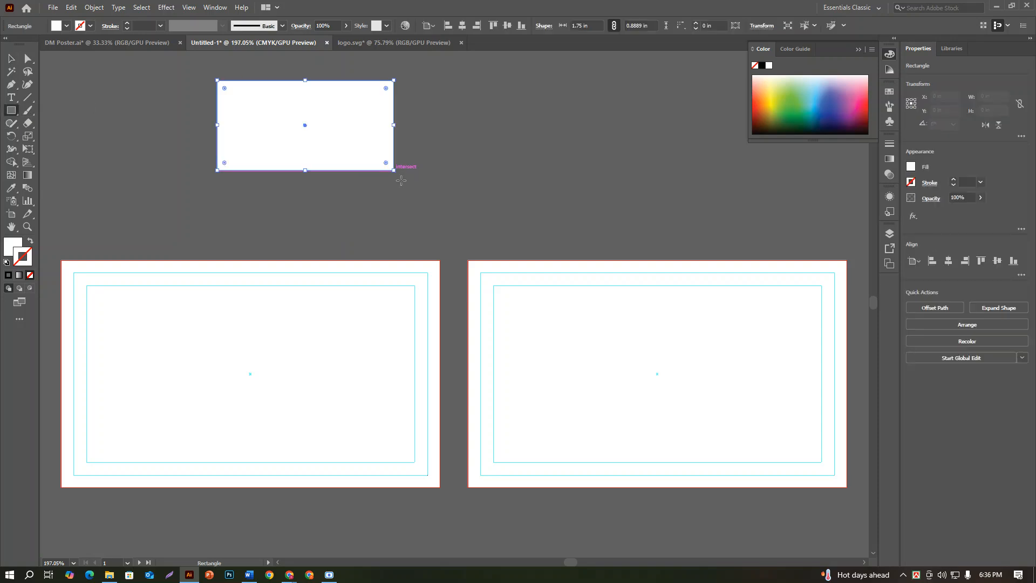
click(761, 95)
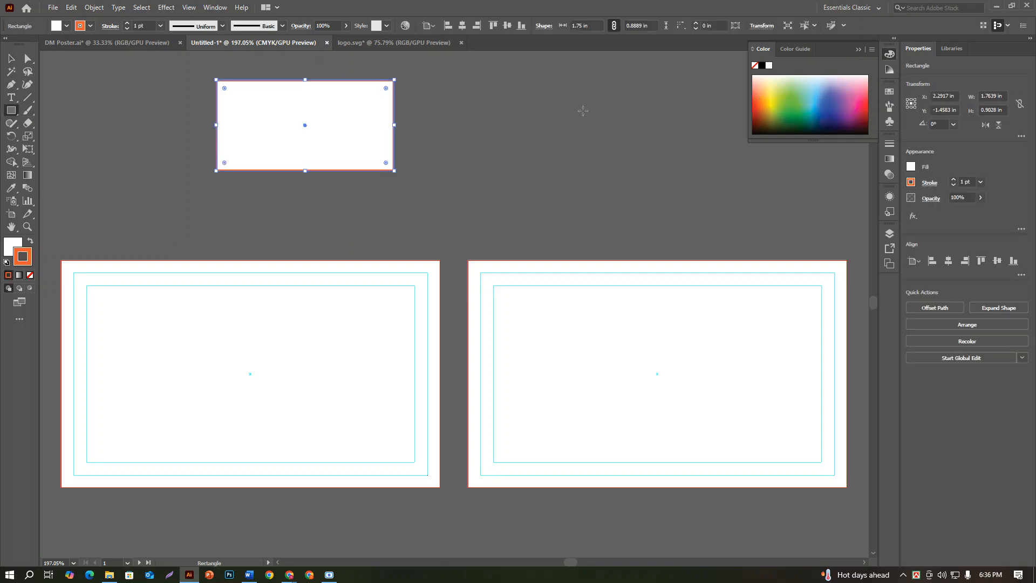
click(31, 275)
click(8, 245)
click(771, 100)
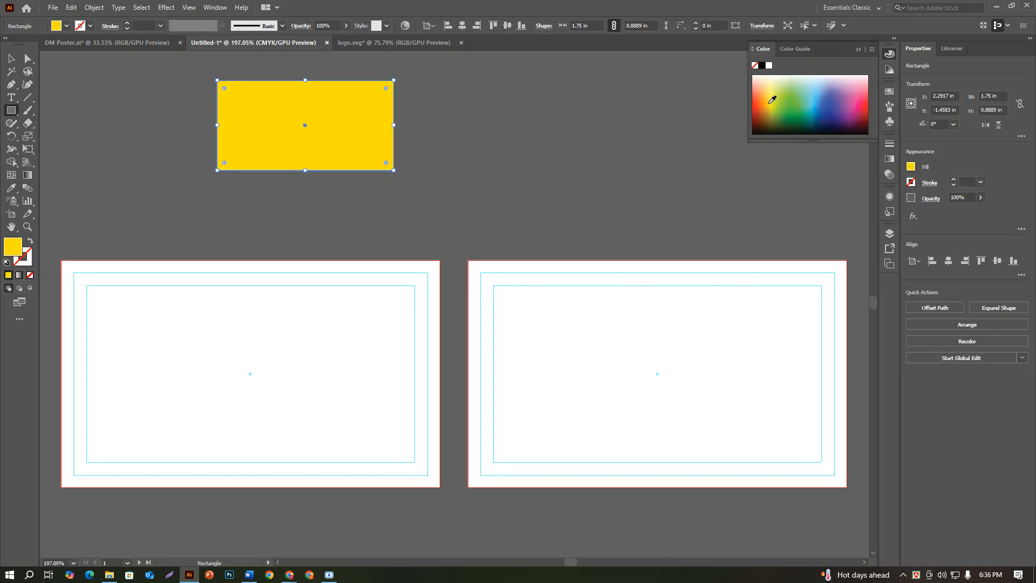
click(11, 59)
click(466, 115)
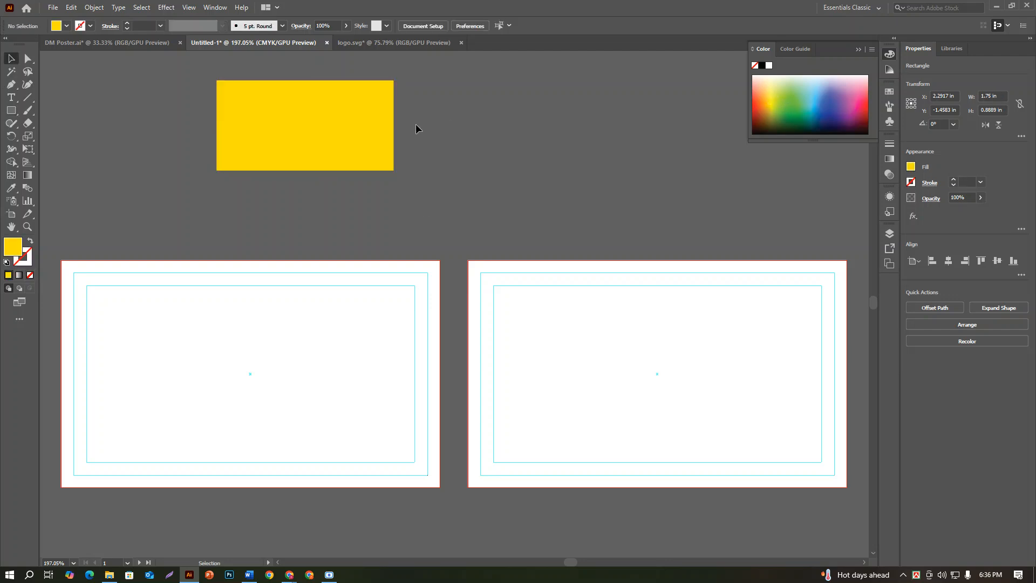
Test selecting and moving the yellow rectangle above the artboards, and delete it
drag(376, 131, 431, 130)
click(502, 168)
click(386, 138)
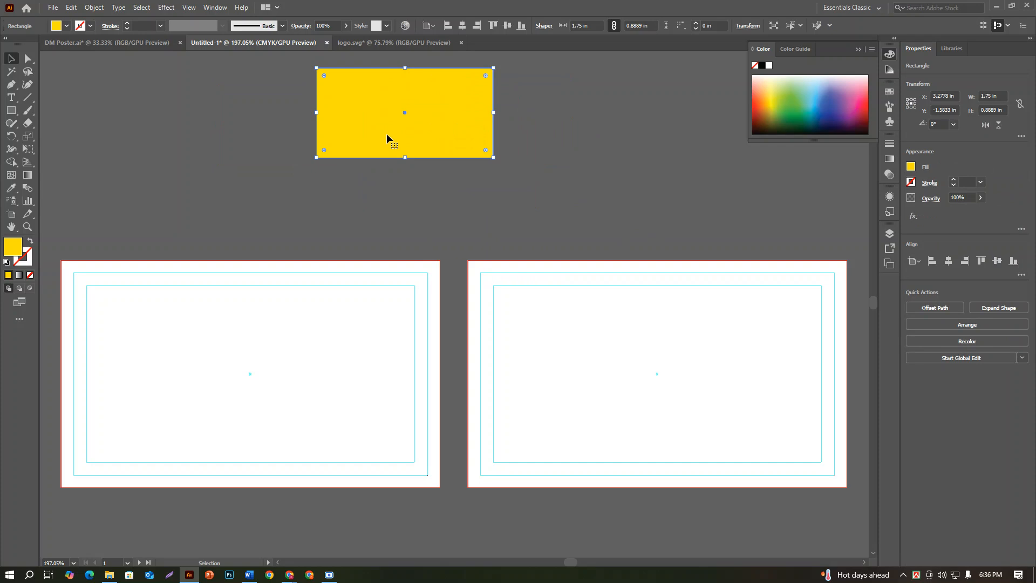
key(ctrl+shift+a)
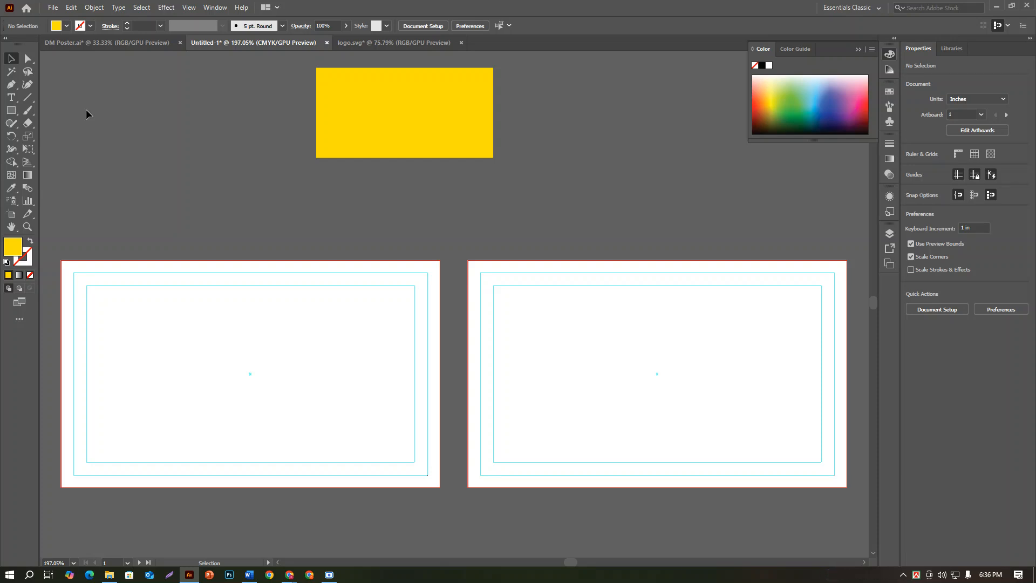
key(ctrl)
key(ctrl+a)
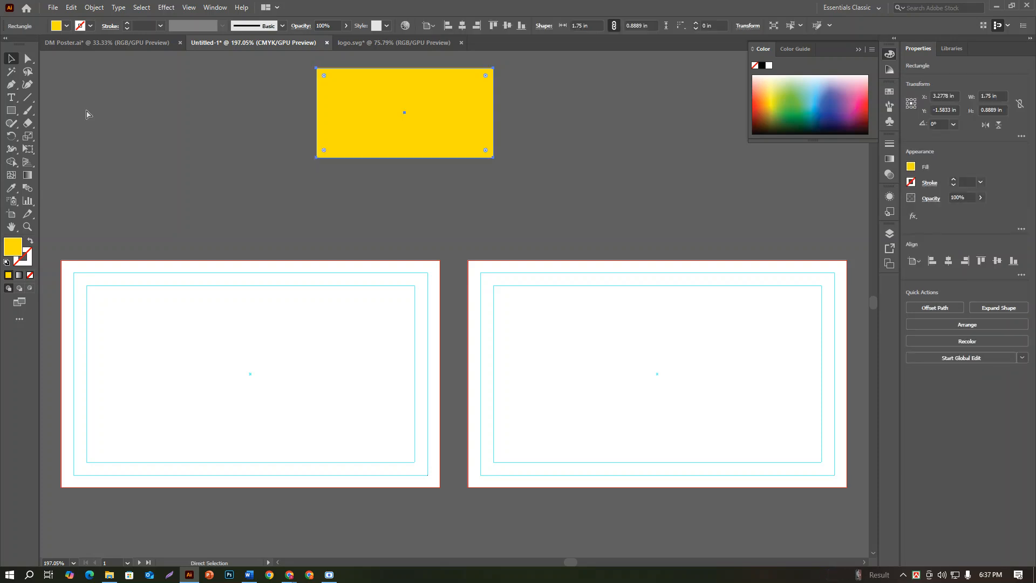
drag(319, 111, 361, 163)
click(583, 140)
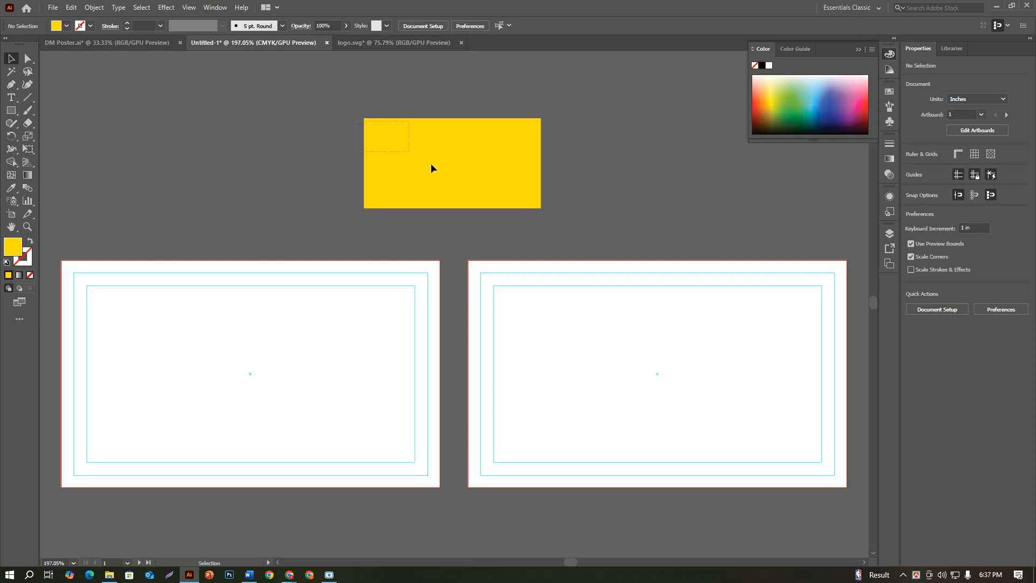
click(451, 173)
key(Delete)
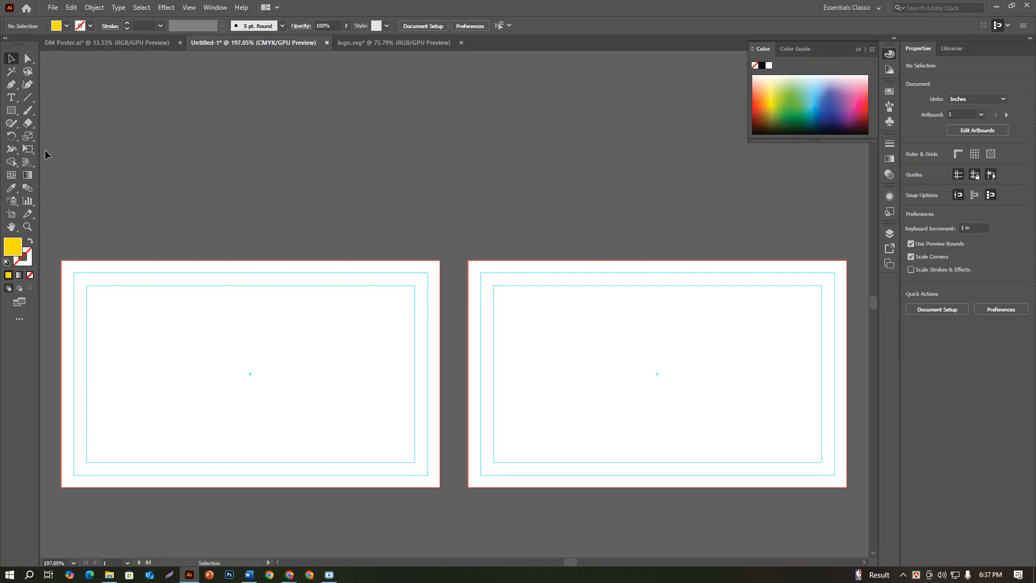
Draw two yellow squares, each about 0.9 in wide, side by side above the first artboard, and test selecting each separately
click(11, 110)
mouse_move(241, 103)
mouse_down()
mouse_move(333, 194)
mouse_move(331, 162)
mouse_move(436, 165)
mouse_up()
click(11, 58)
click(581, 172)
click(287, 149)
click(441, 156)
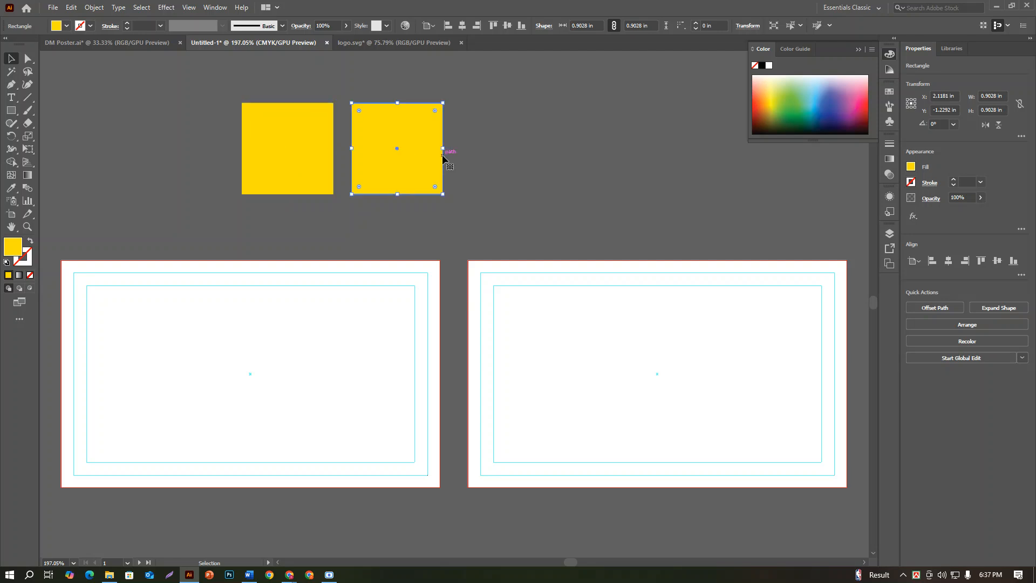
click(545, 162)
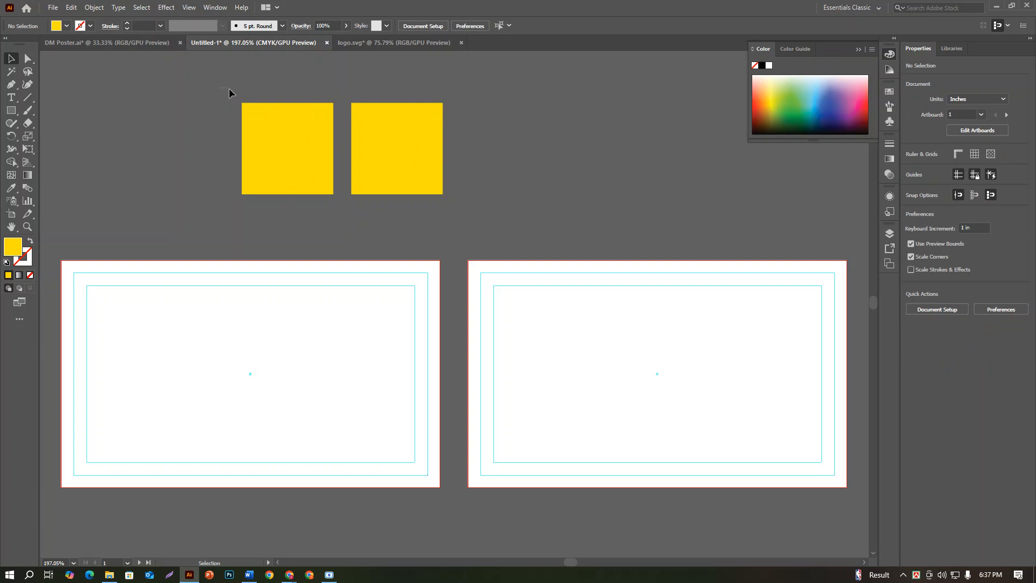
Select both yellow squares above the artboards and group them
drag(229, 88, 443, 172)
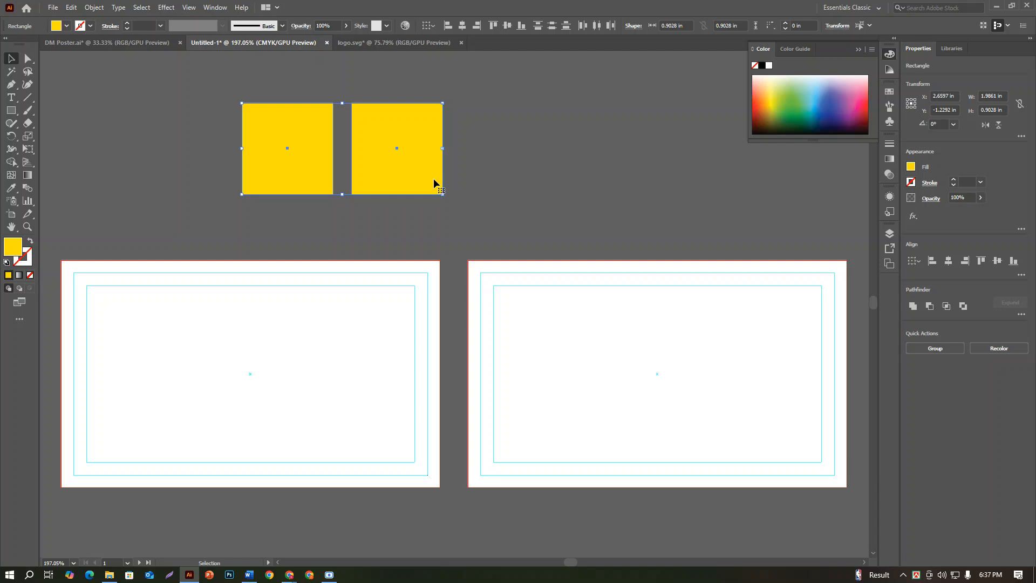
right_click(434, 179)
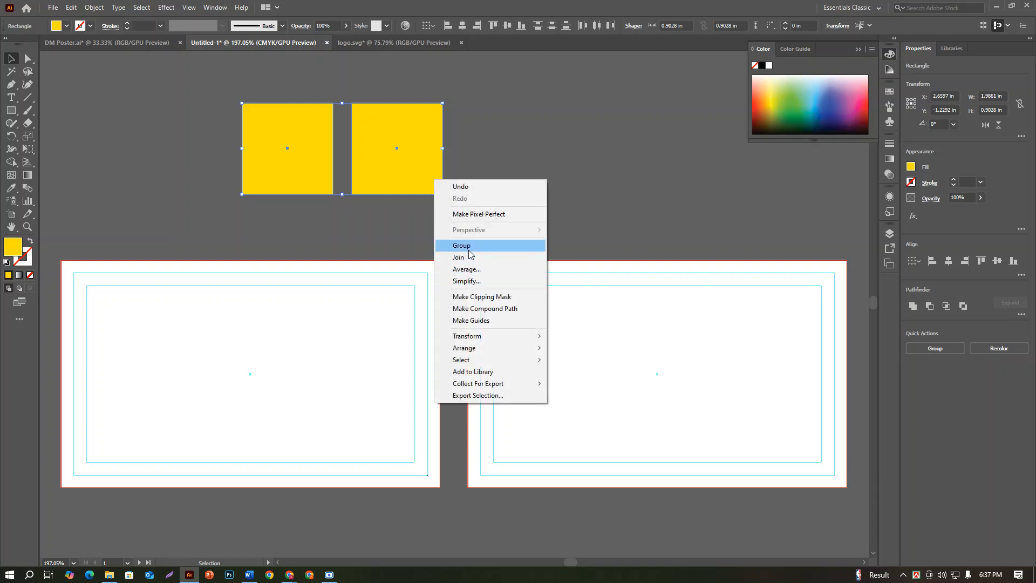
click(588, 181)
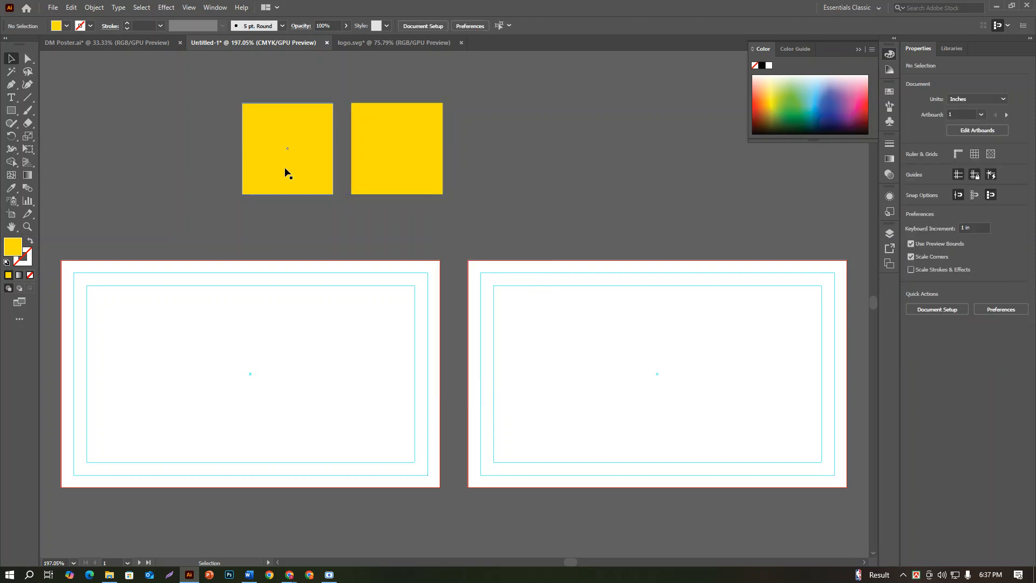
key(ctrl+a)
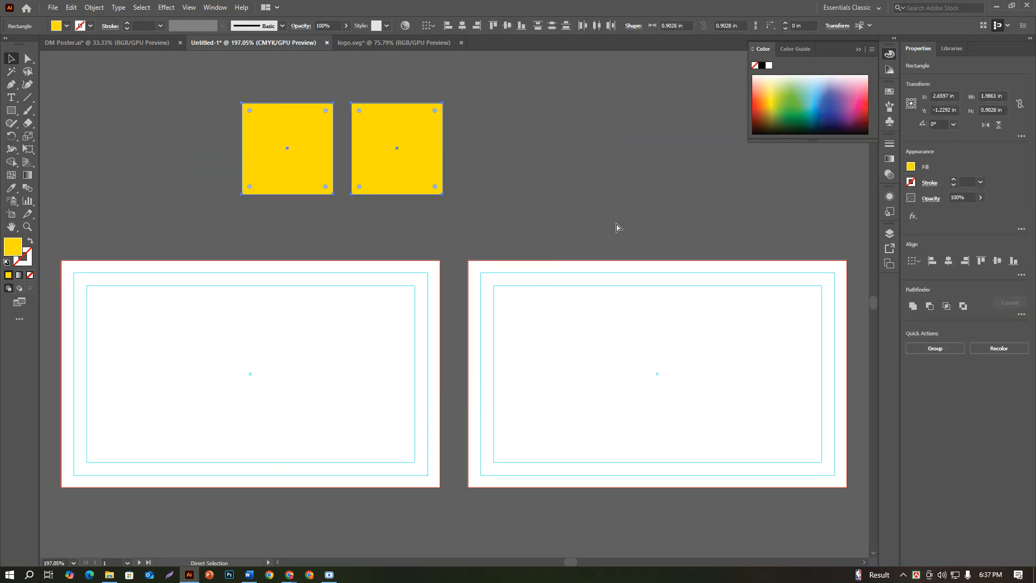
key(ctrl+g)
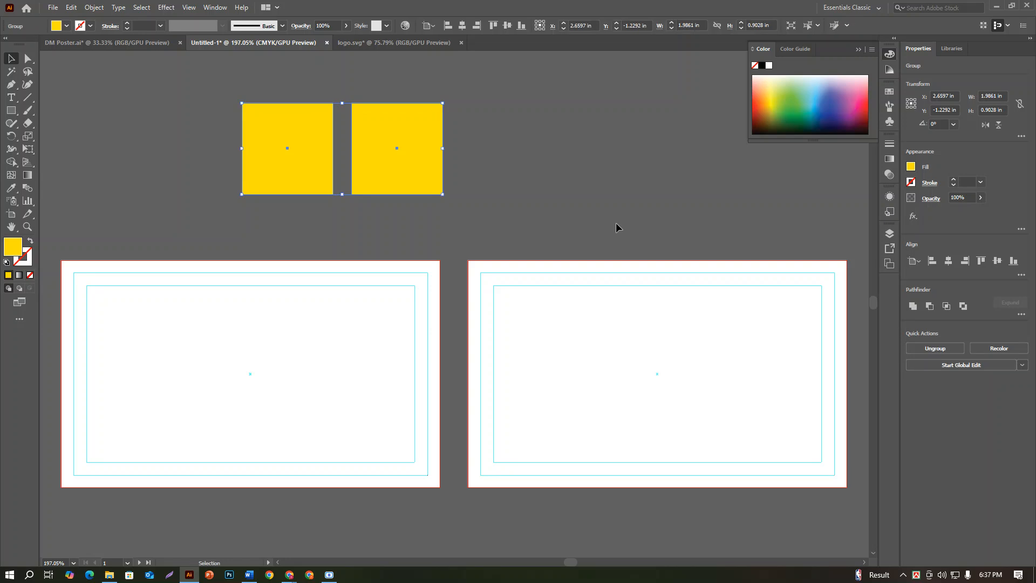
Test moving the grouped yellow squares up and to the right as one object, and ungroup them
click(616, 227)
click(391, 138)
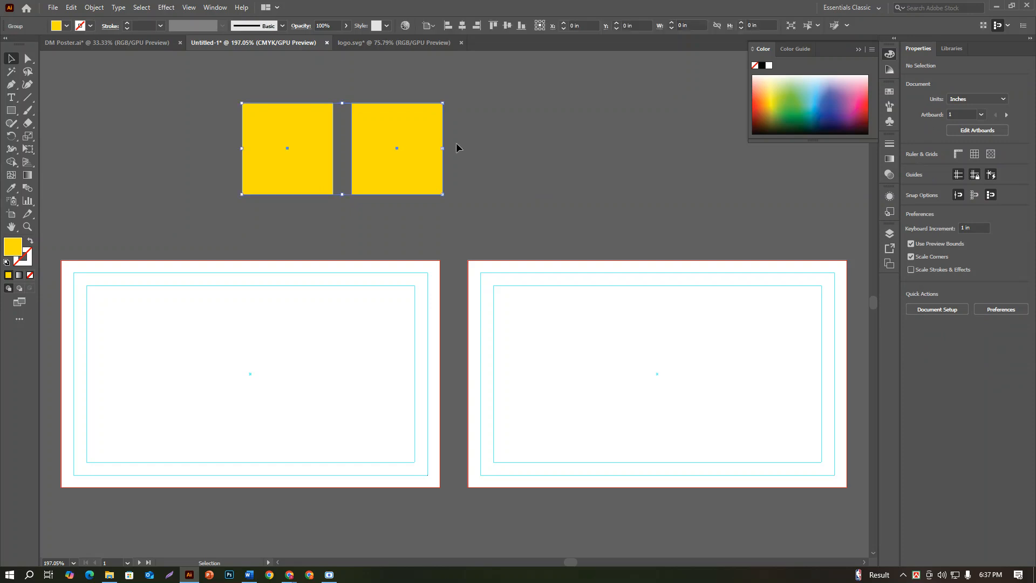
click(456, 142)
drag(364, 150, 428, 126)
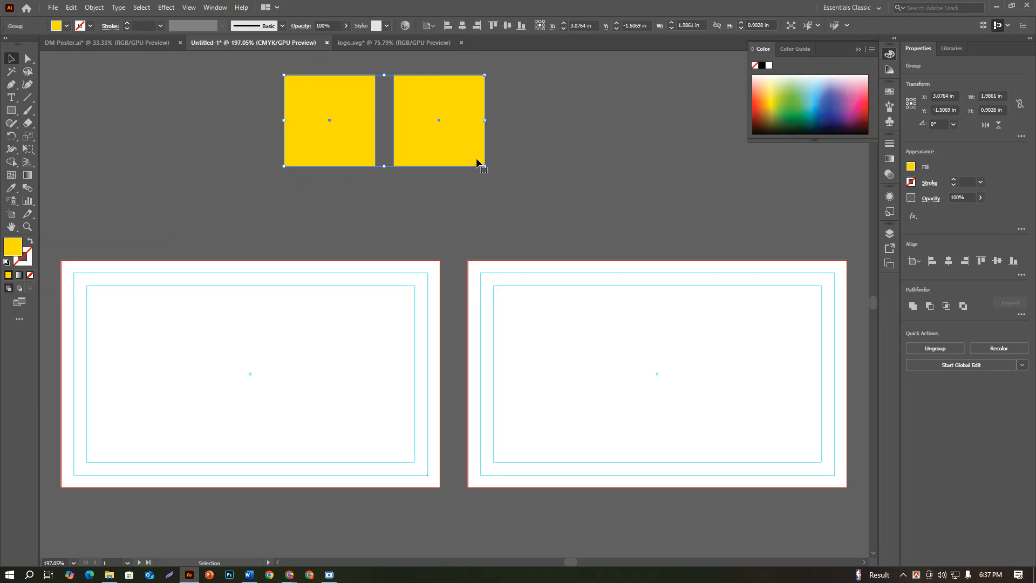
key(ctrl)
key(ctrl+shift+g)
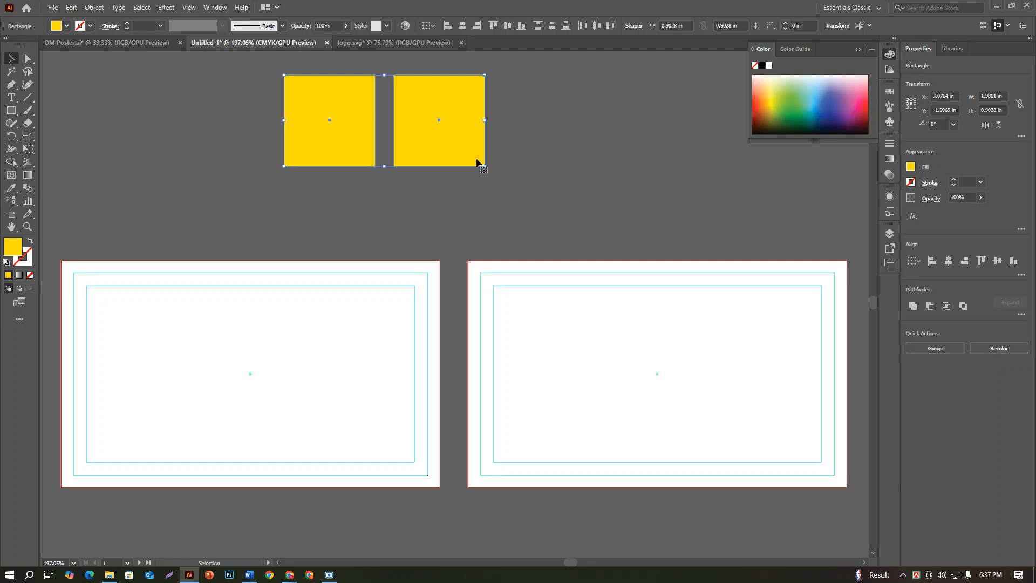
click(477, 156)
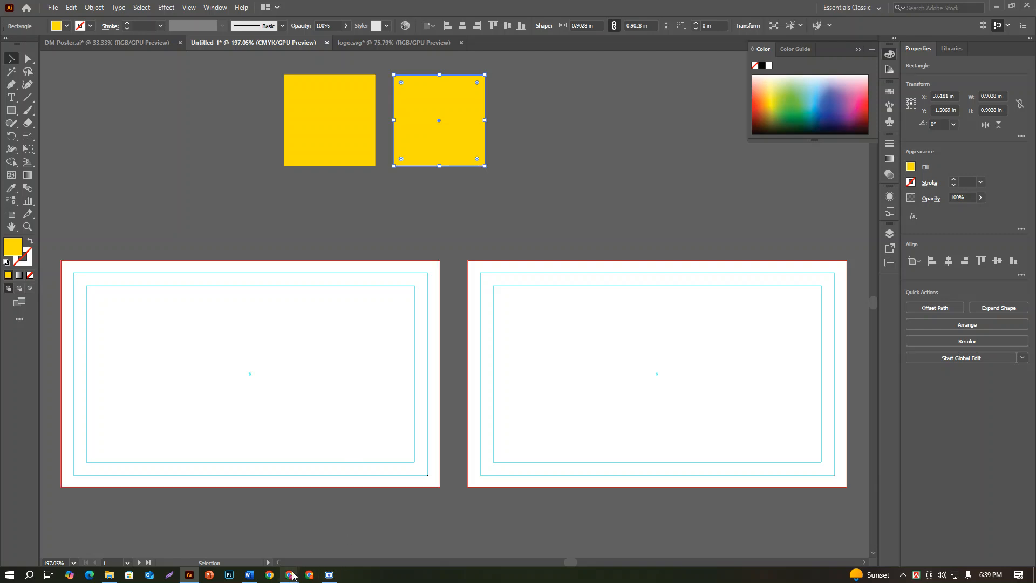
Switch to Chrome, open the save dialog for the footer logo on the Steadfast Courier site, and cancel it
mouse_move(292, 575)
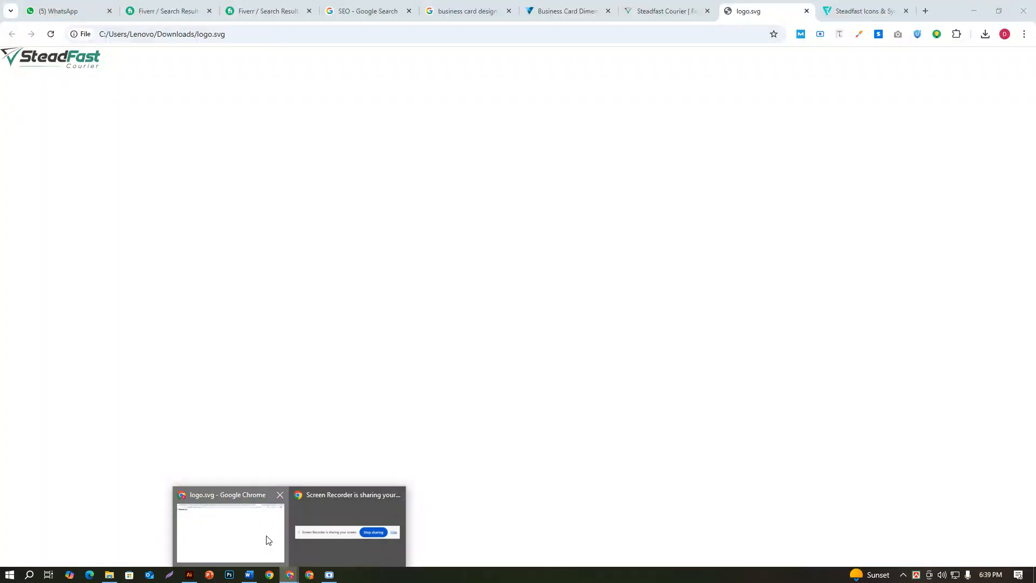
click(266, 539)
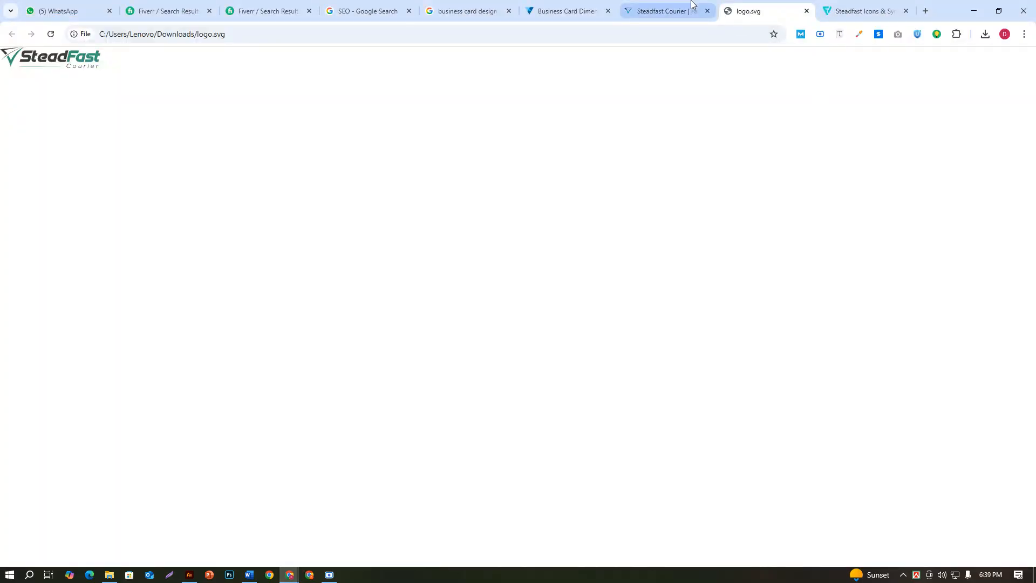
click(642, 13)
scroll(508, 438, up, 4)
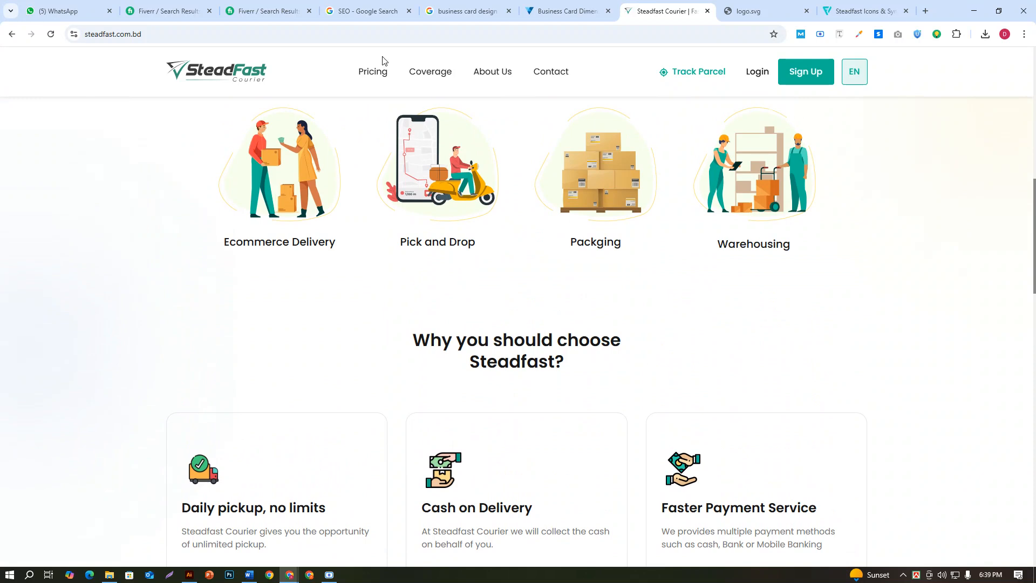
scroll(461, 397, down, 20)
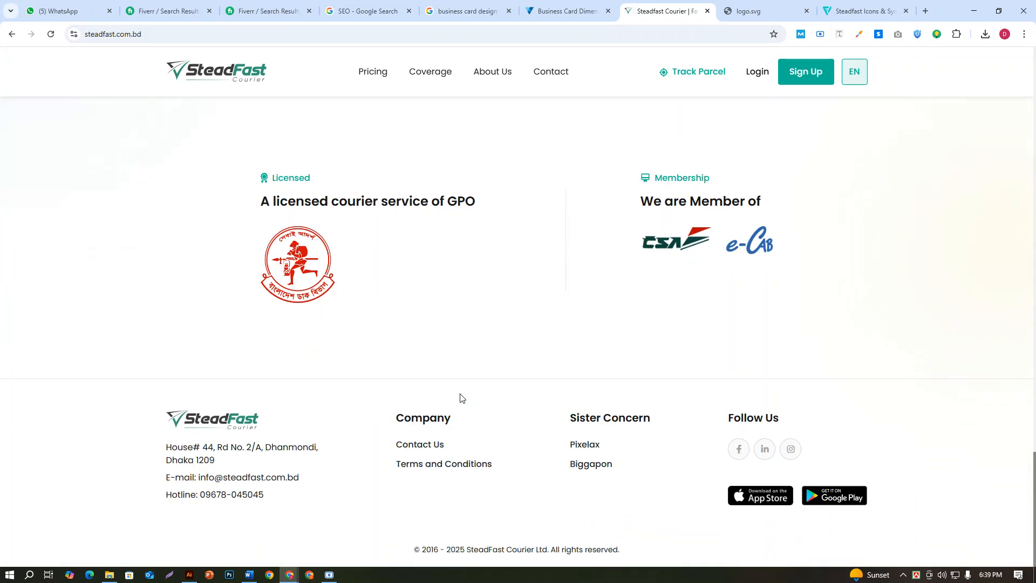
right_click(210, 426)
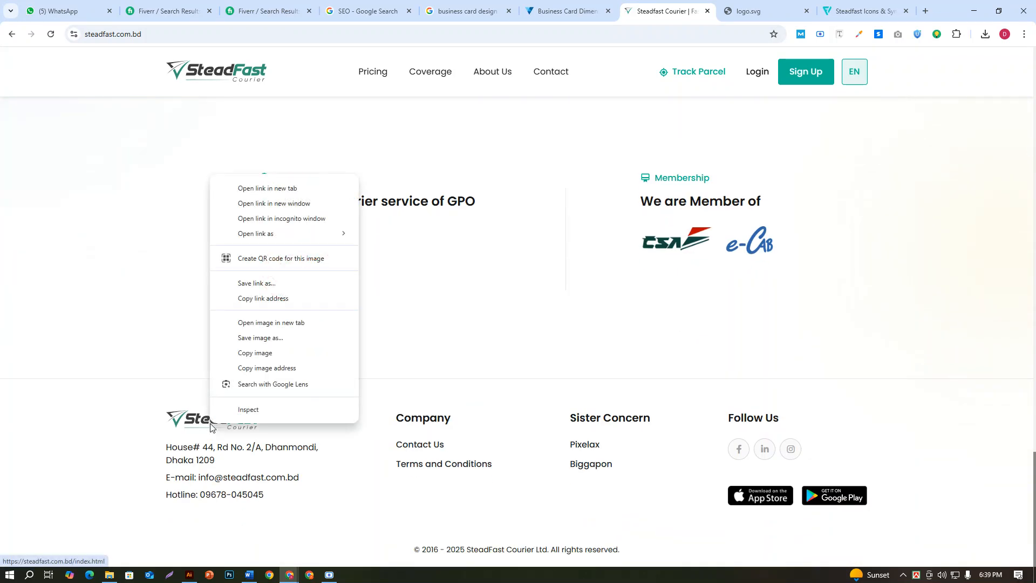
click(261, 338)
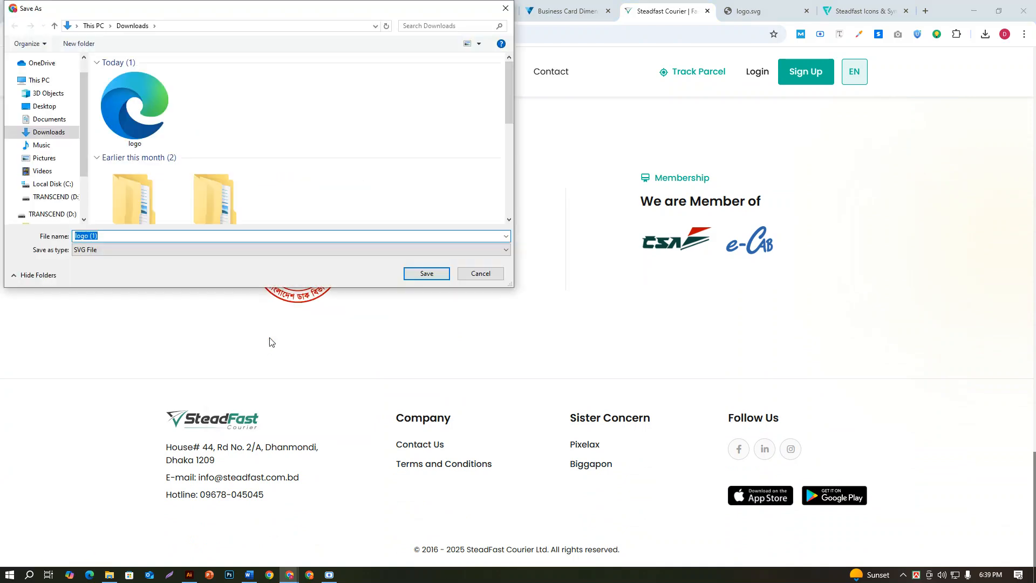
click(494, 276)
Open the save dialog for the header logo on the Steadfast Courier home page, and cancel it
scroll(555, 455, up, 5)
scroll(556, 454, up, 20)
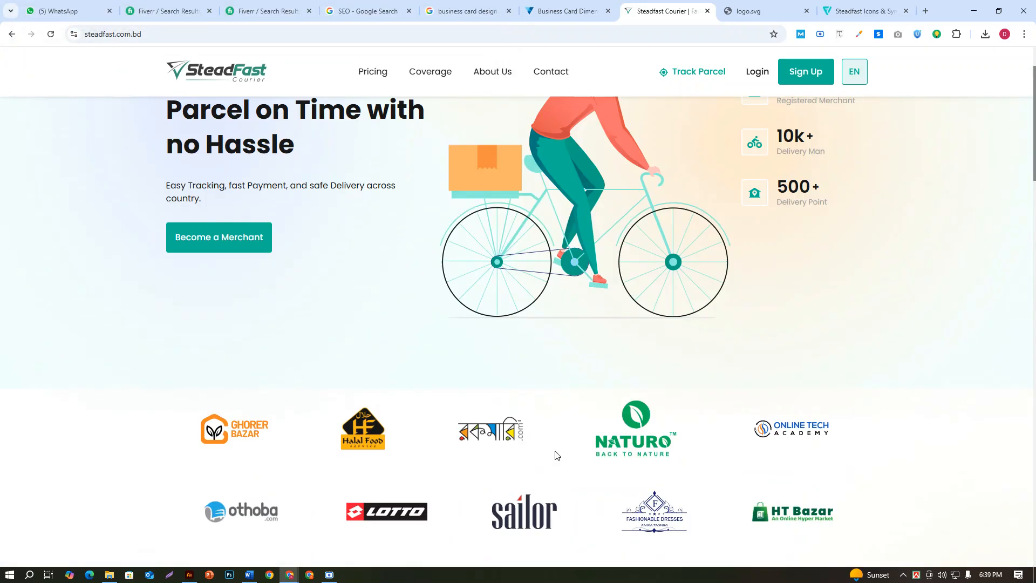
scroll(557, 455, up, 2)
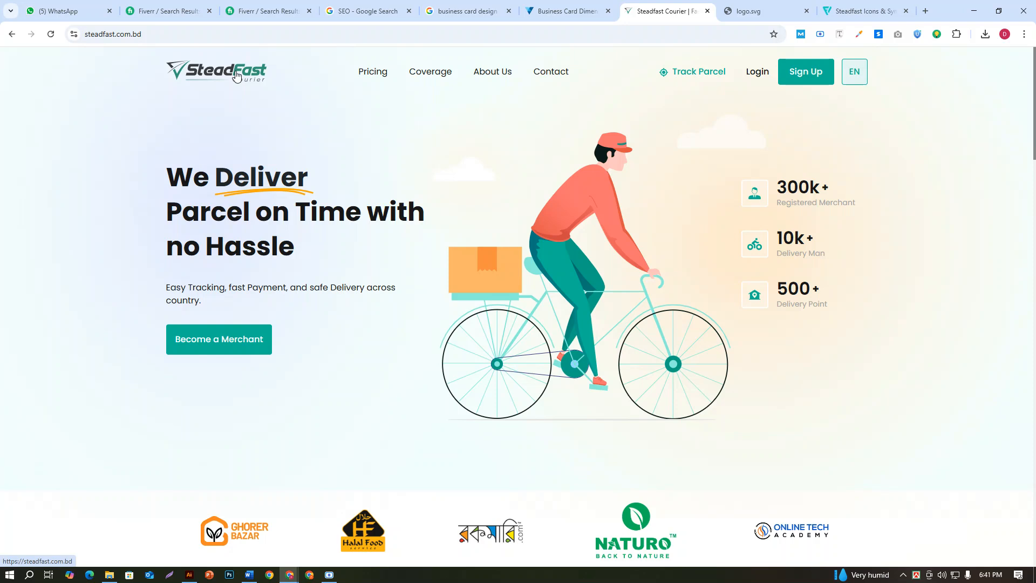
right_click(236, 75)
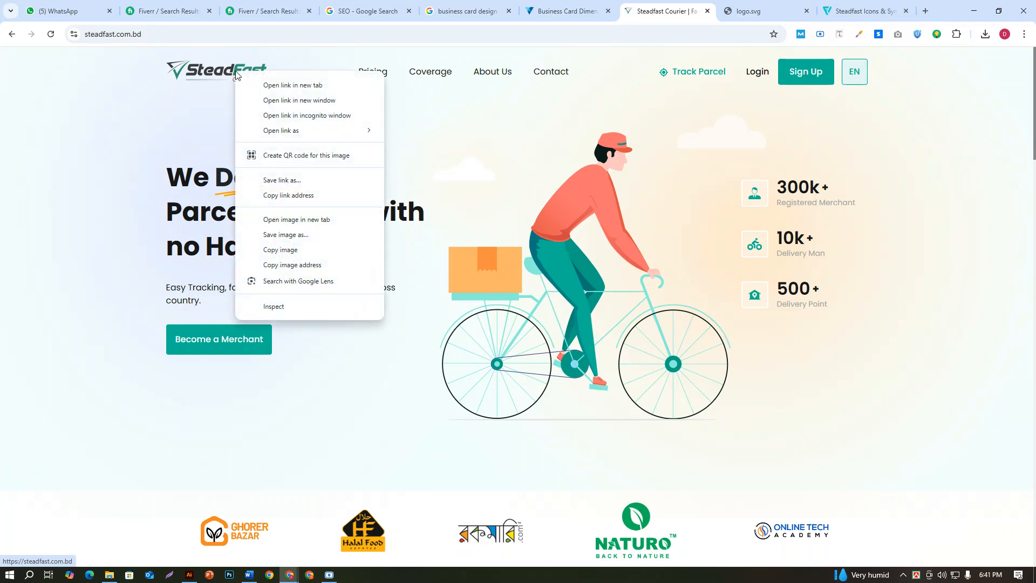
click(279, 235)
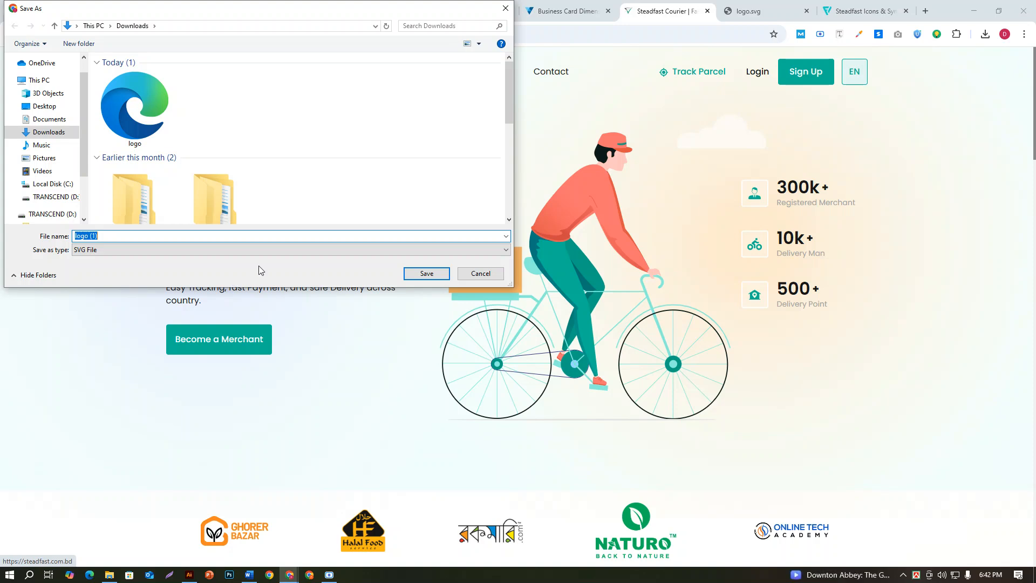
click(465, 275)
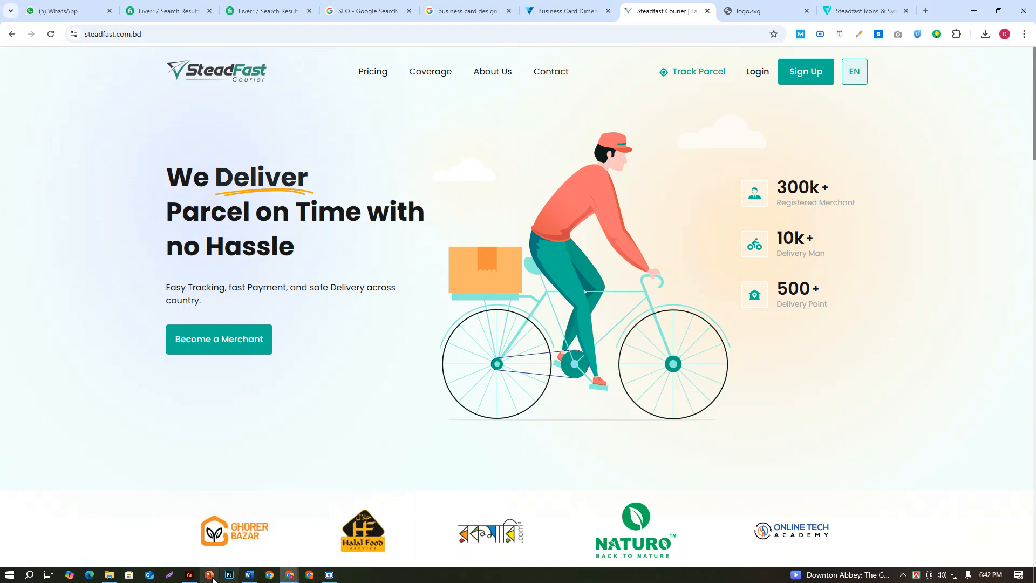
Switch back to Illustrator and delete both yellow squares above the artboards
click(191, 575)
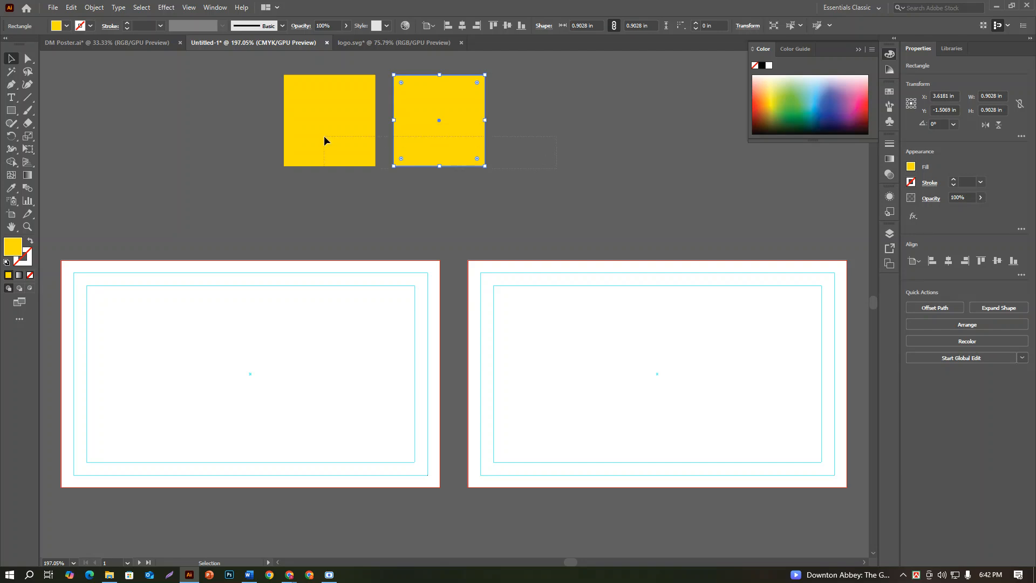
key(ctrl+a)
key(Delete)
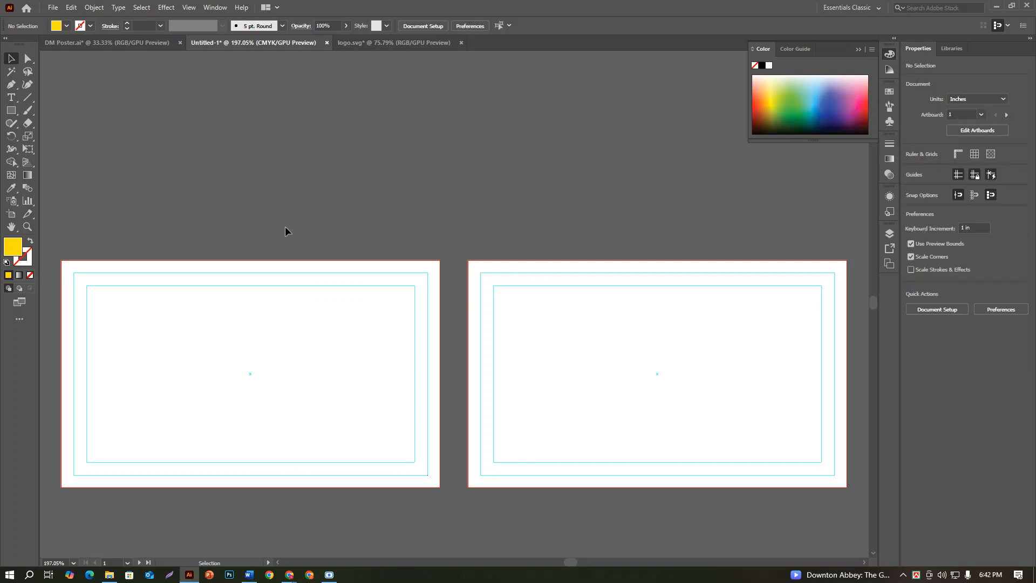
Test placing the logo file from Downloads above the two artboards, and delete the placed logo
click(51, 7)
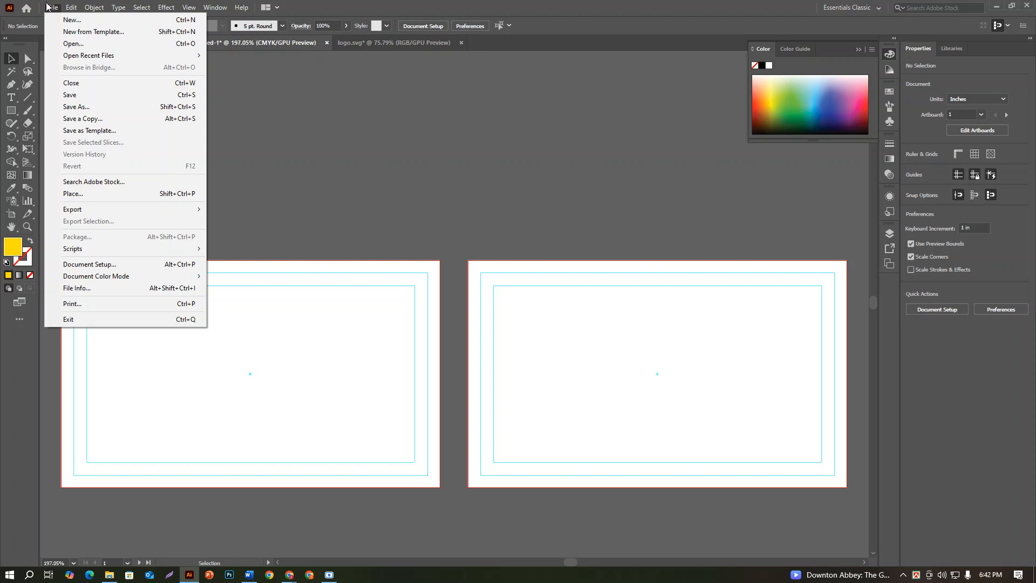
click(101, 198)
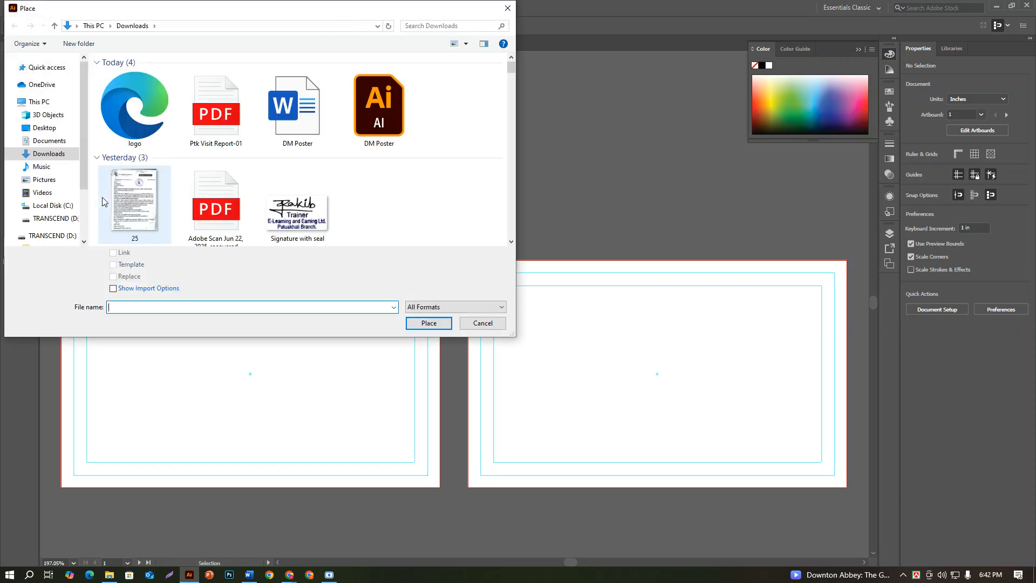
click(417, 324)
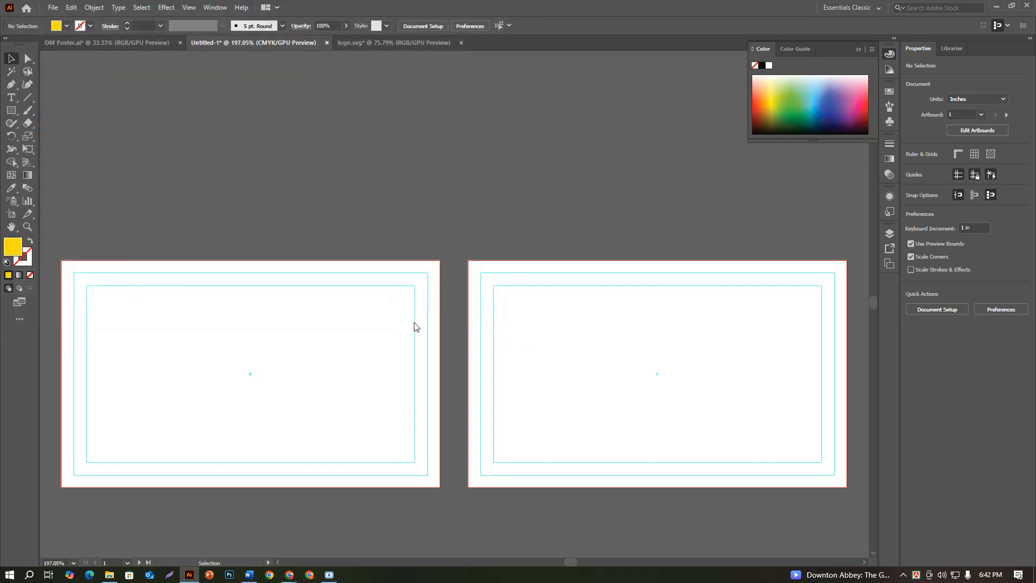
click(600, 362)
click(377, 117)
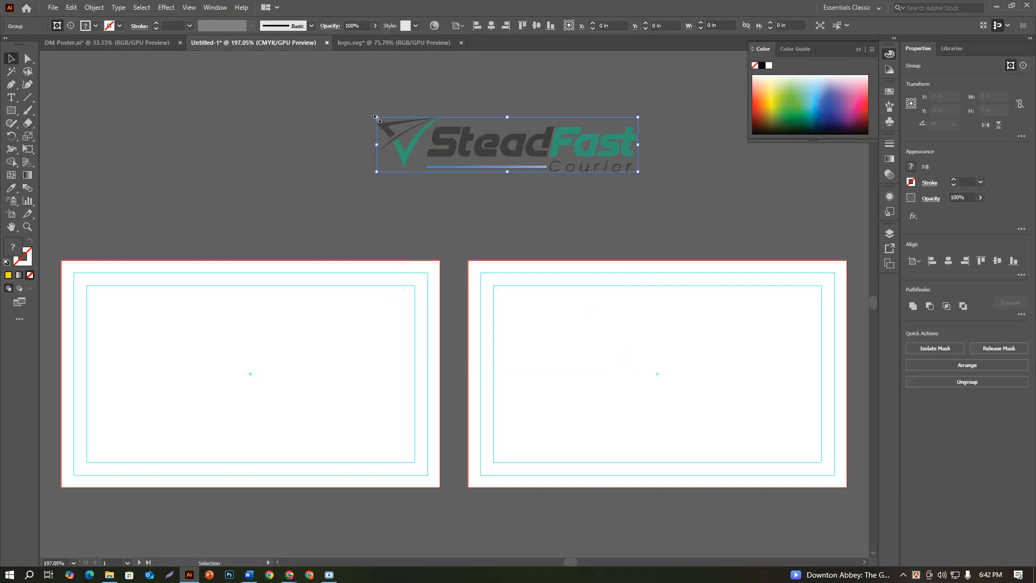
click(546, 251)
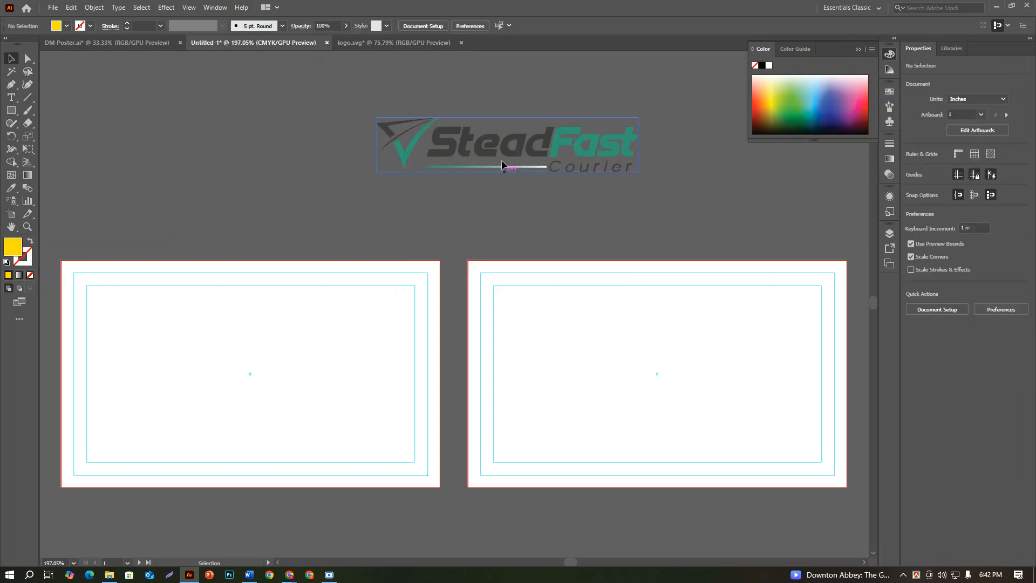
key(ctrl+a)
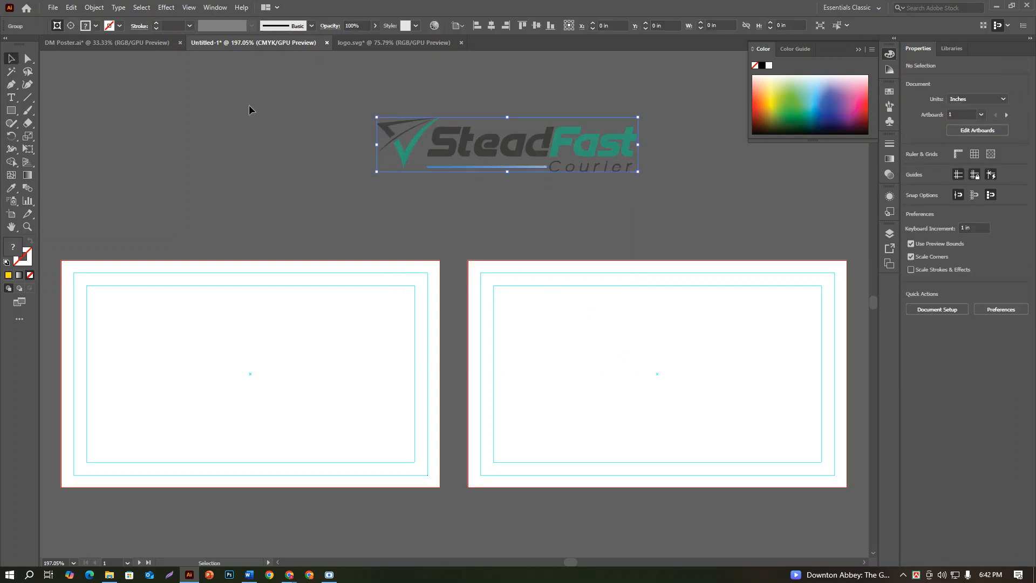
key(Delete)
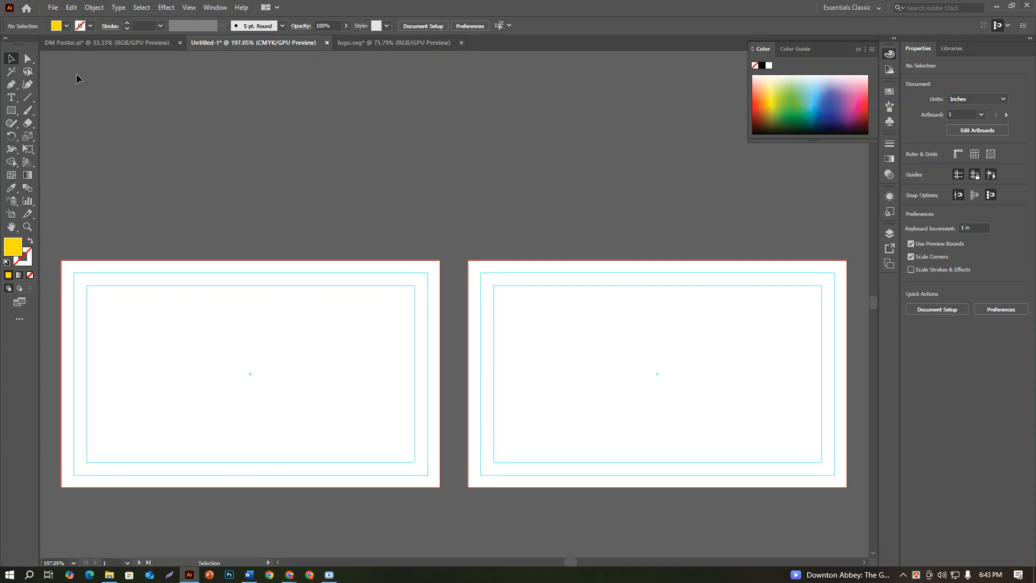
Place the logo file from Downloads at its original size above the two artboards
click(53, 10)
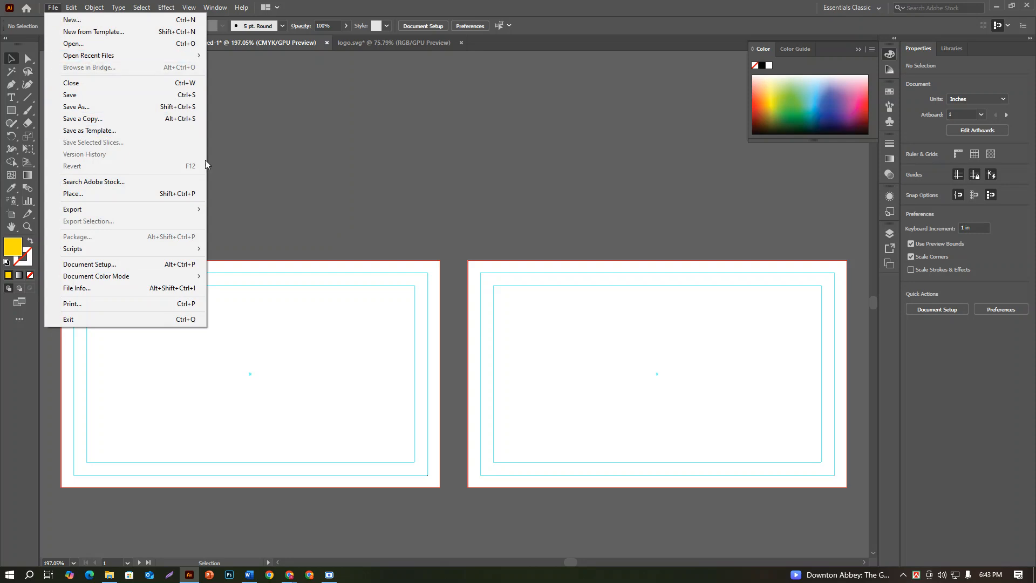
click(264, 159)
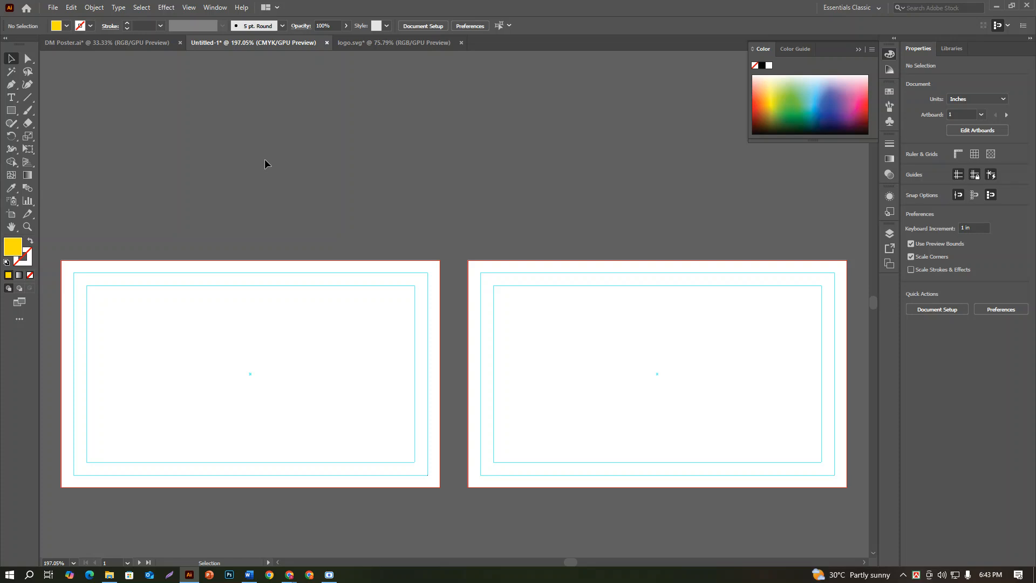
click(52, 7)
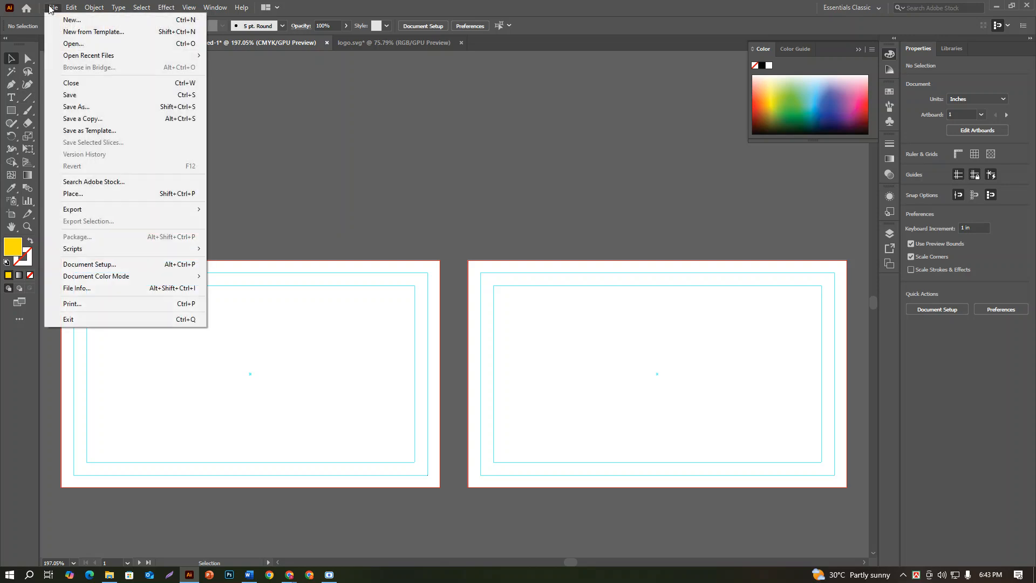
click(78, 197)
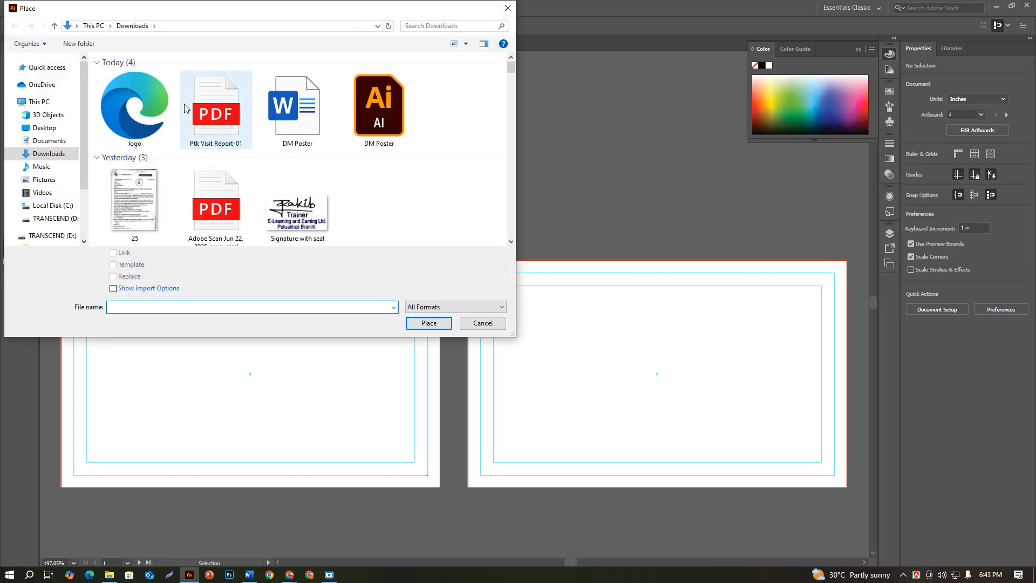
click(158, 118)
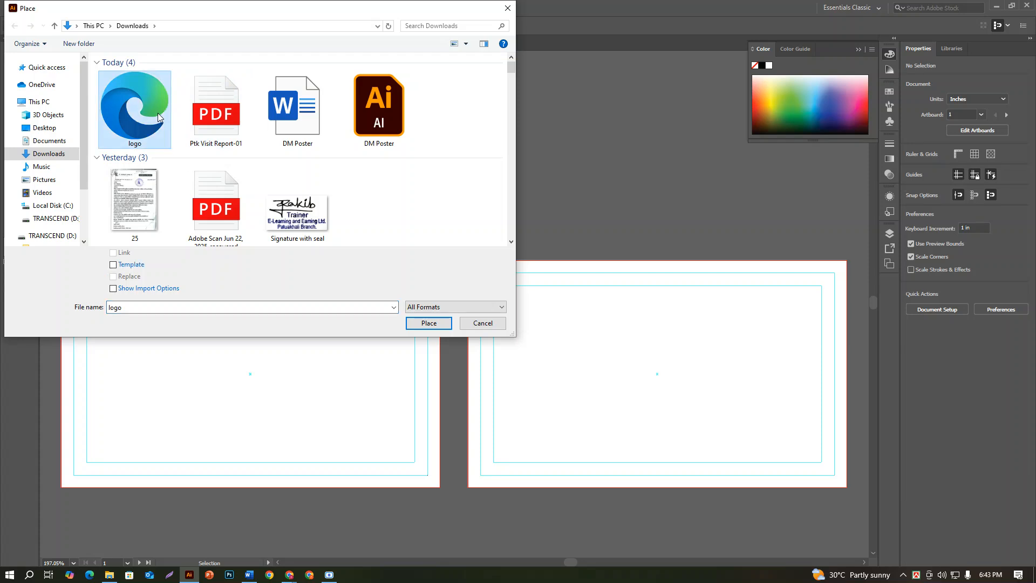
click(428, 325)
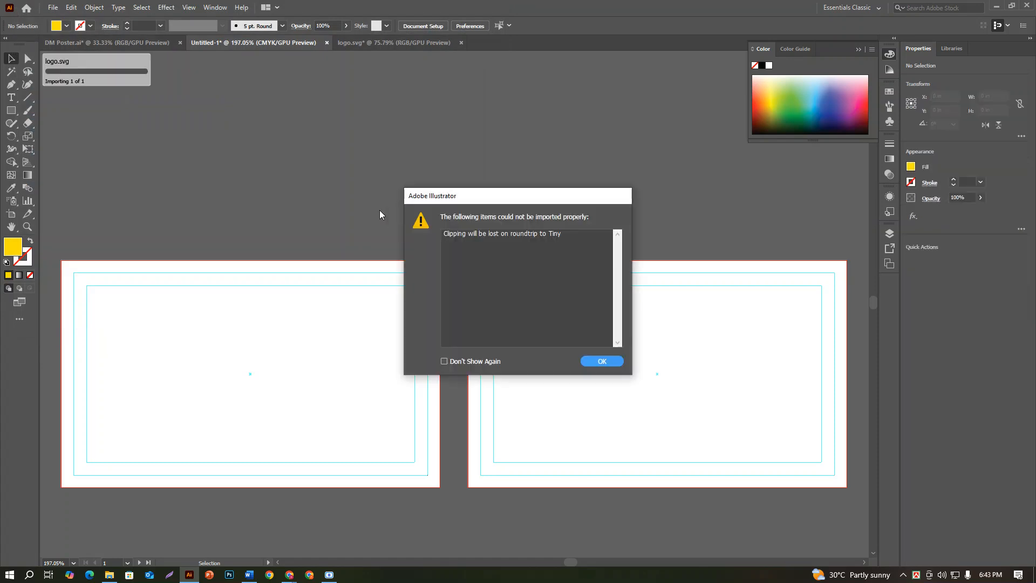
click(600, 361)
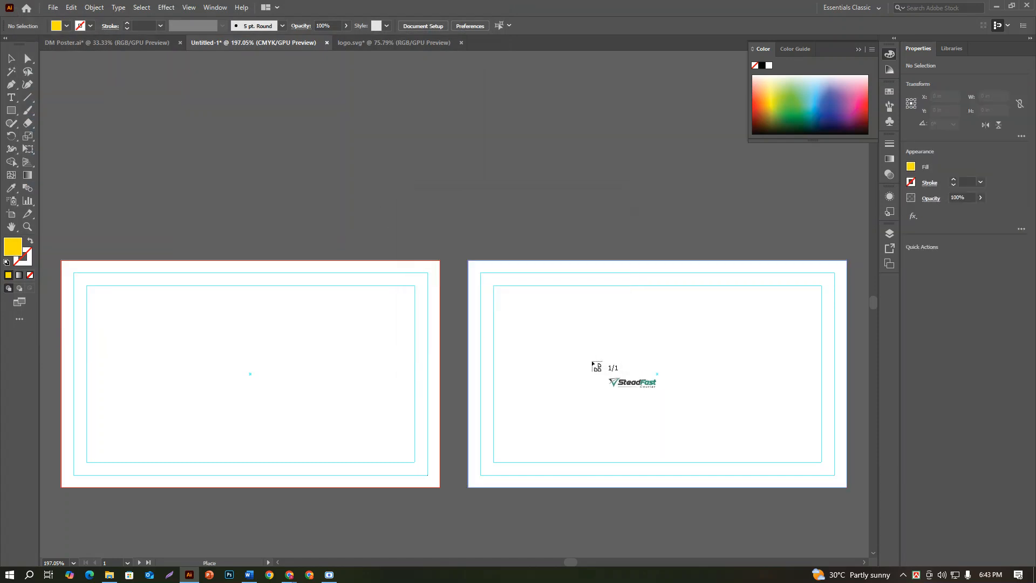
click(263, 128)
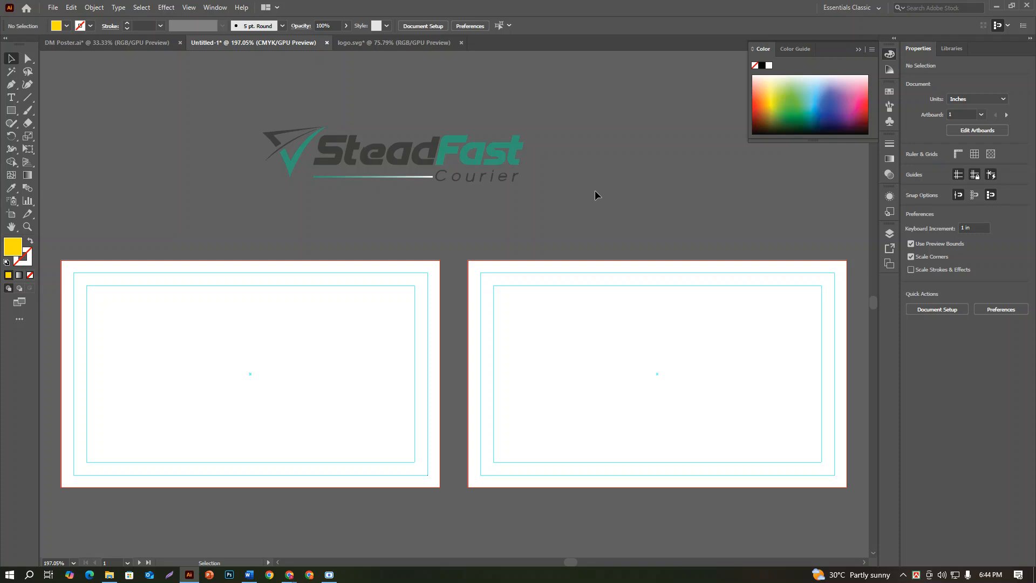
Move the placed logo further above the artboards and duplicate it horizontally beside the original
click(461, 163)
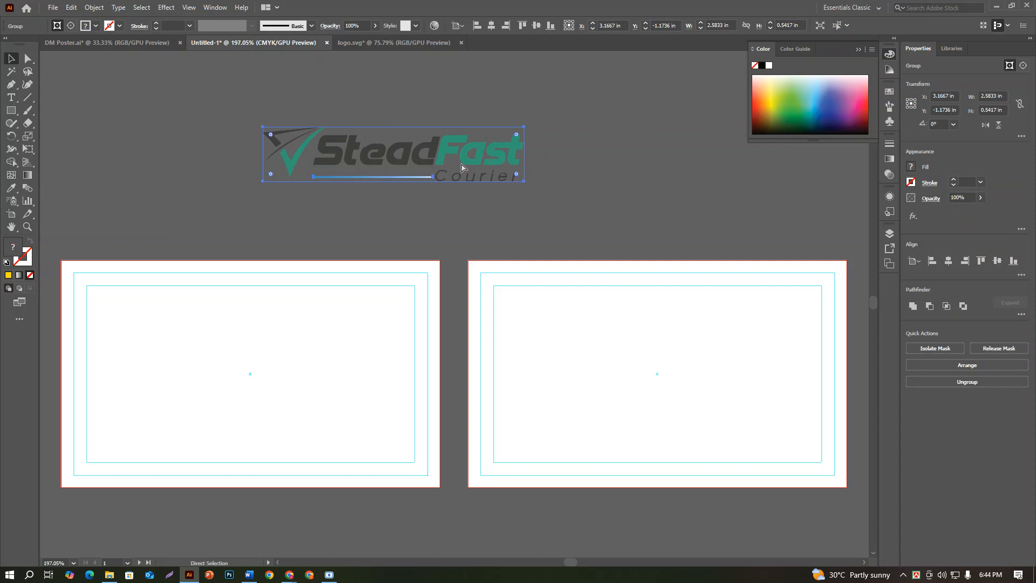
key(ctrl+1)
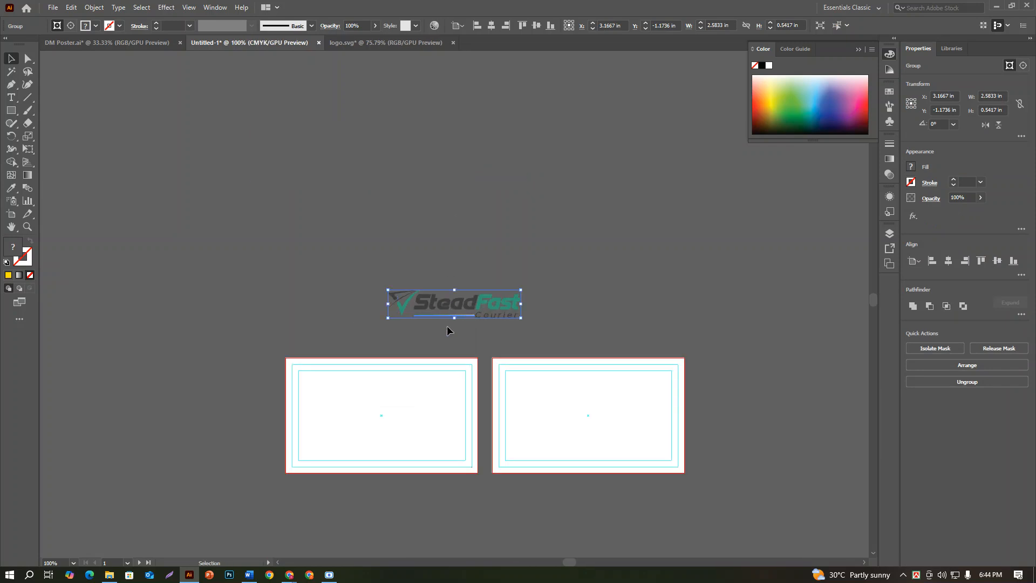
drag(484, 297, 473, 242)
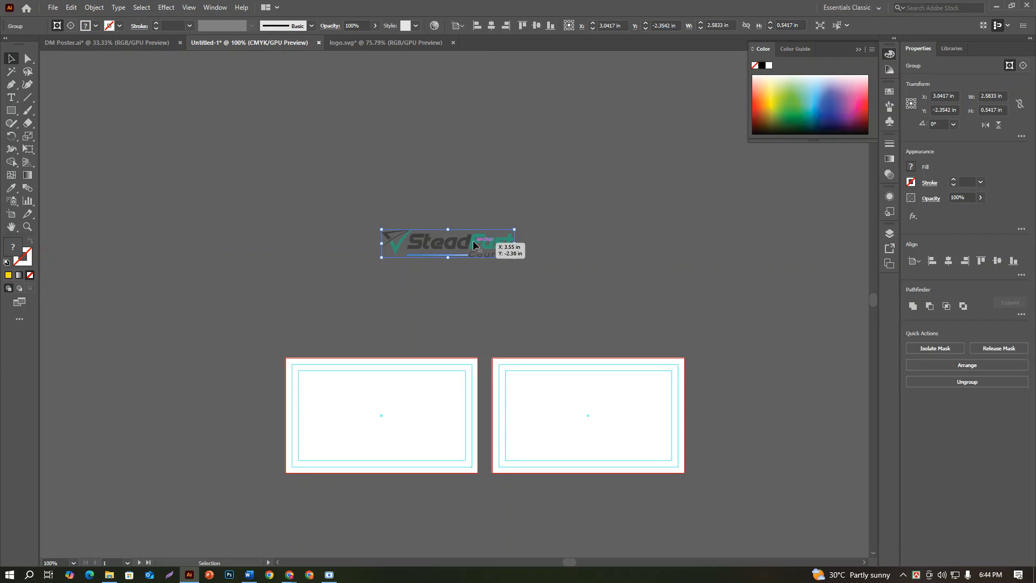
drag(474, 245, 630, 245)
click(550, 303)
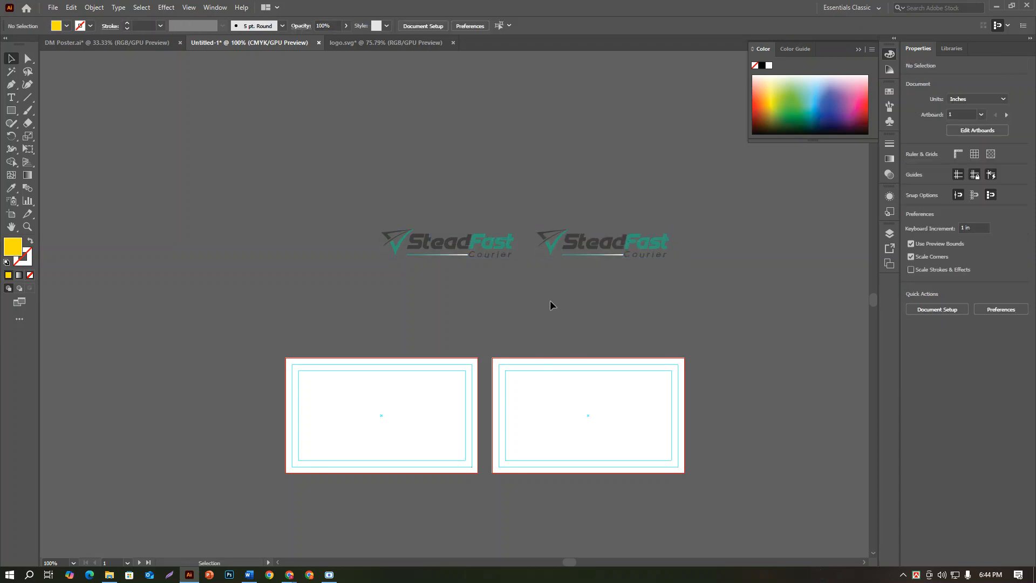
Fill the left card's 3.75 x 2.25 in background rectangle with the green sampled from the logo's check mark using the Eyedropper
key(ctrl+equal)
scroll(549, 300, down, 1)
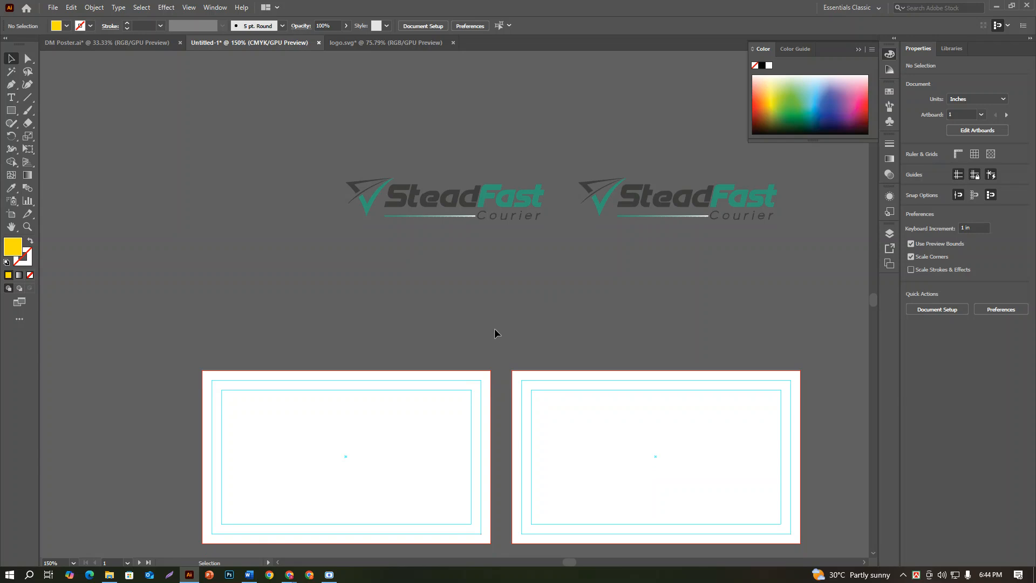
click(490, 216)
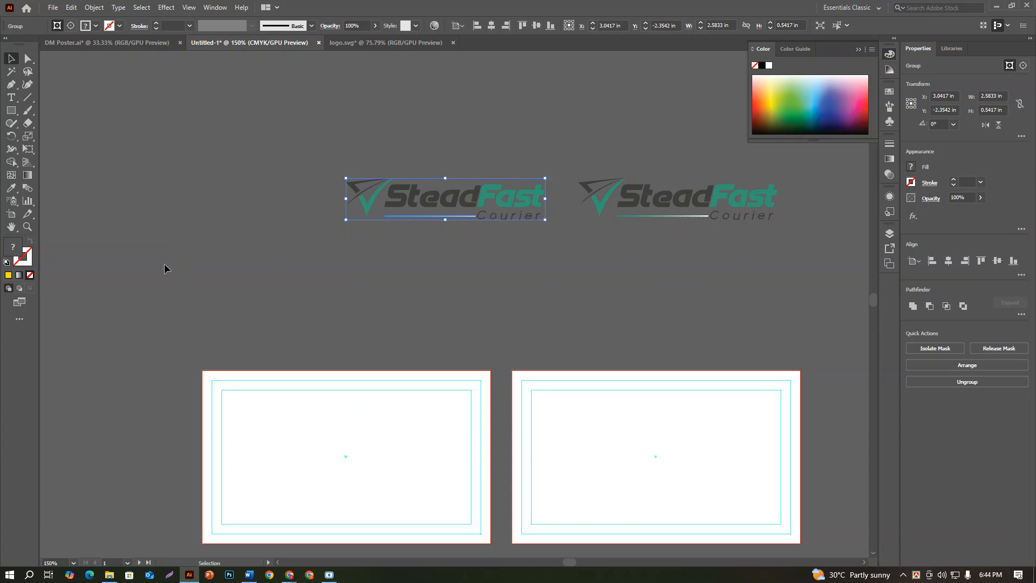
scroll(277, 313, down, 1)
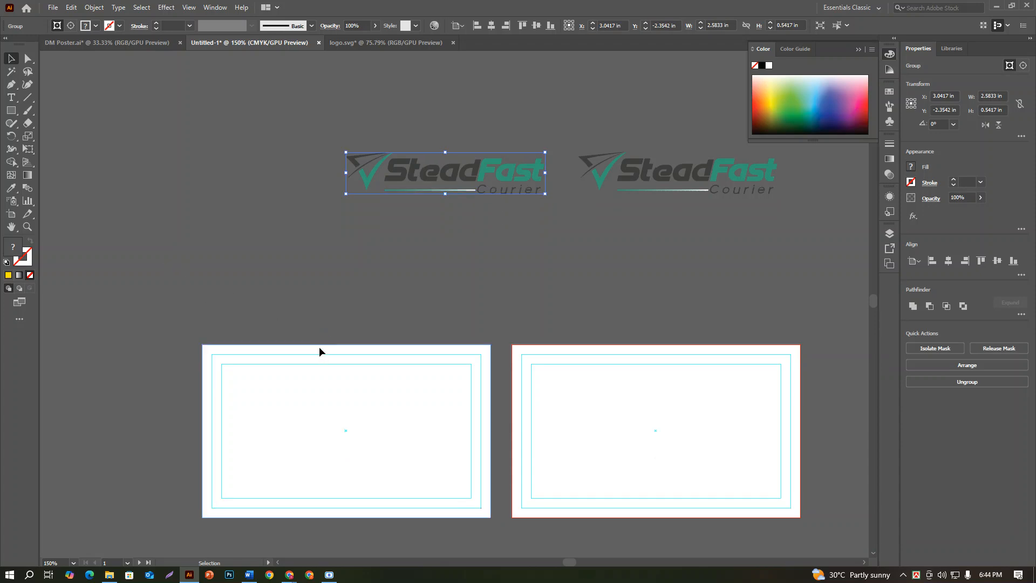
click(319, 349)
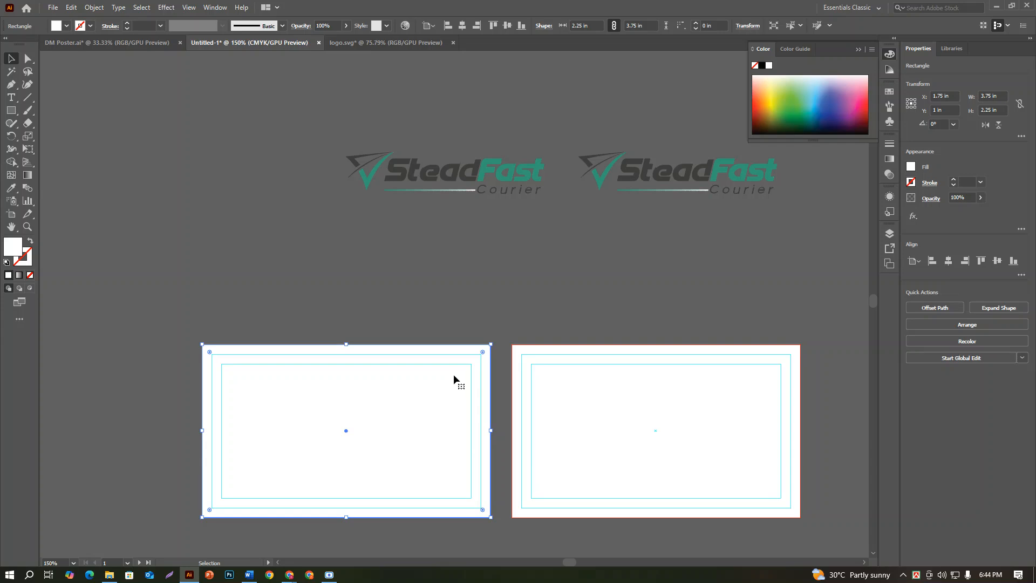
click(10, 187)
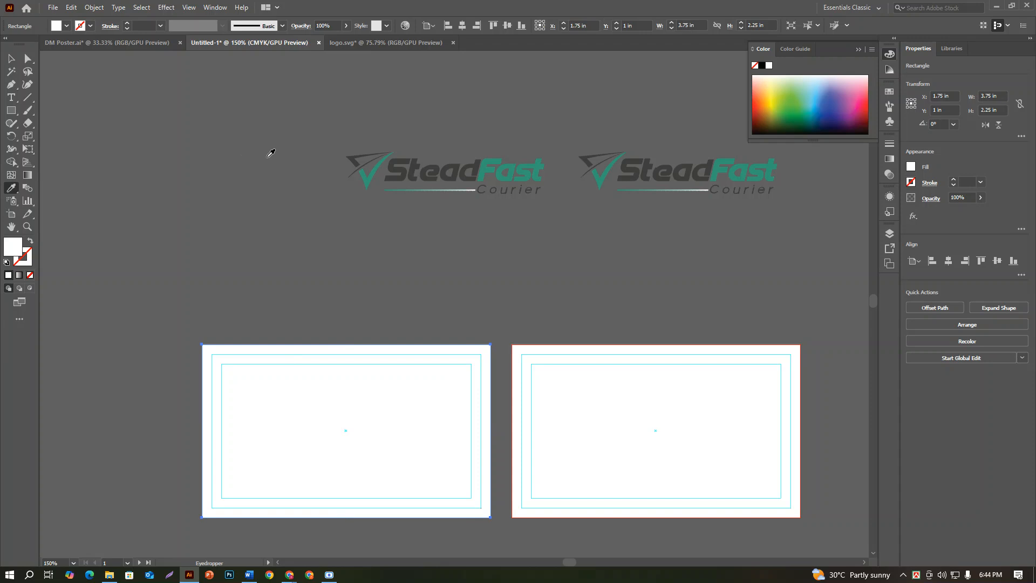
click(368, 174)
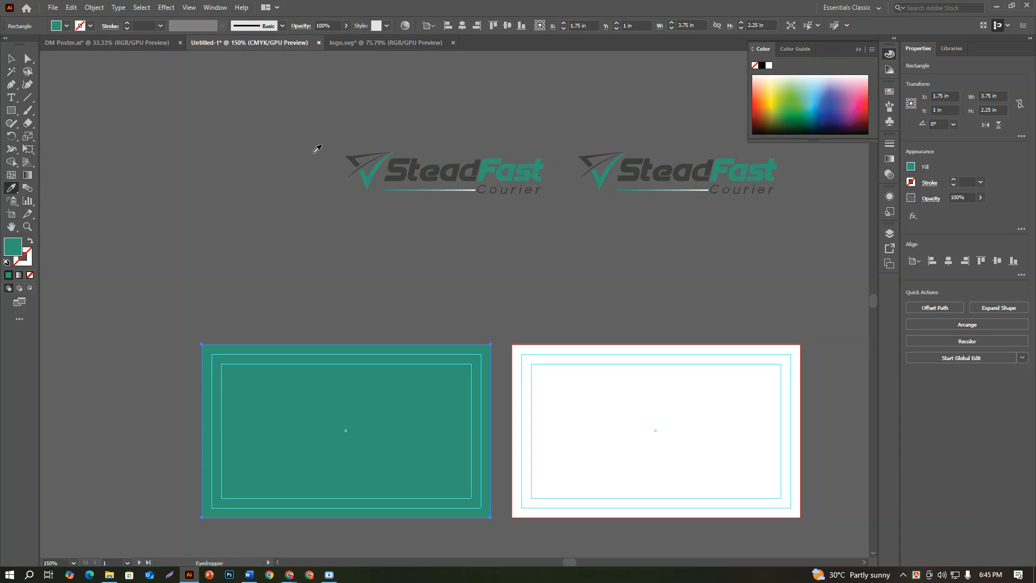
click(11, 58)
Try the left logo on the green card background, and undo the move
click(392, 178)
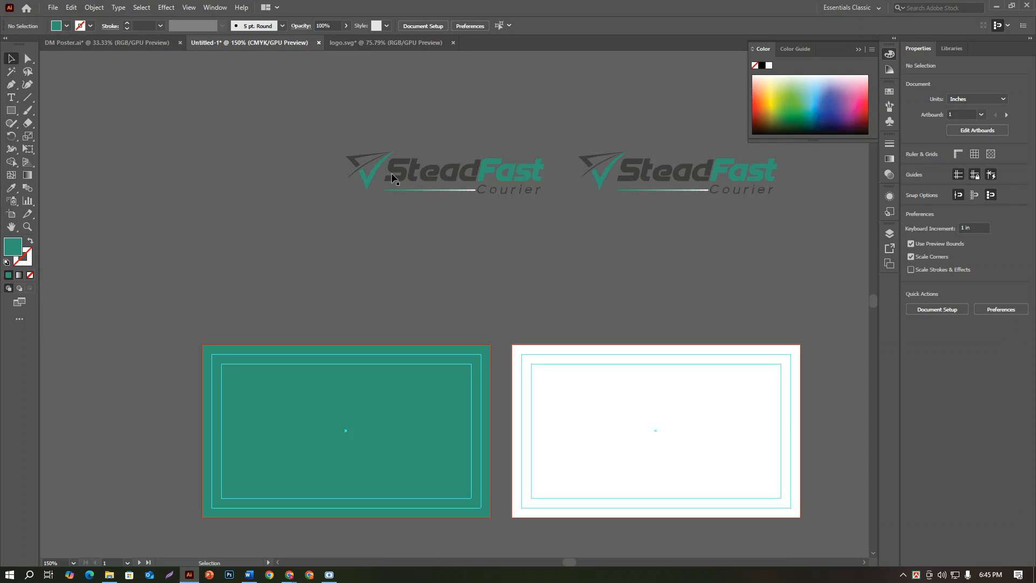
click(420, 181)
drag(423, 179, 332, 424)
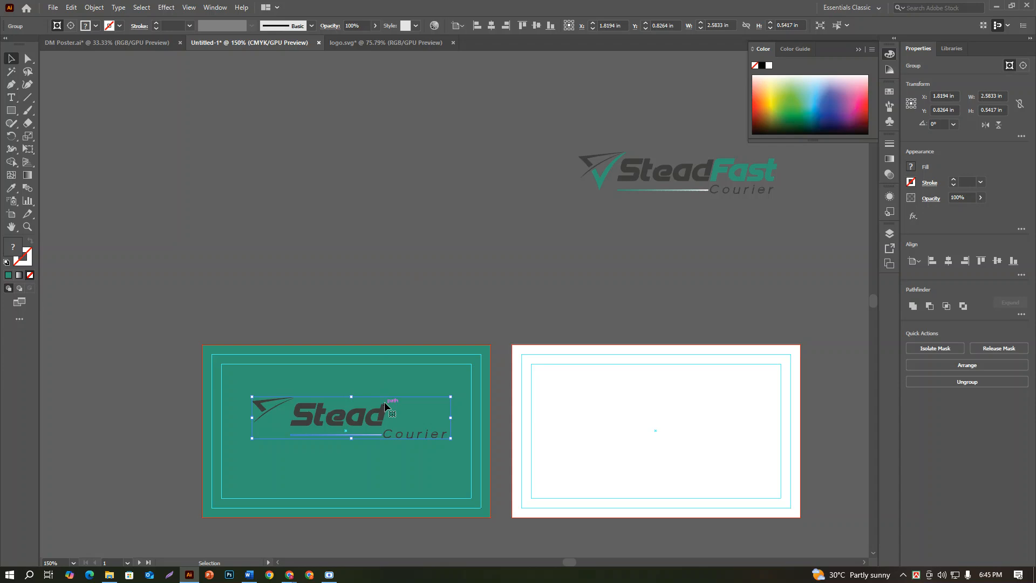
key(ctrl+z)
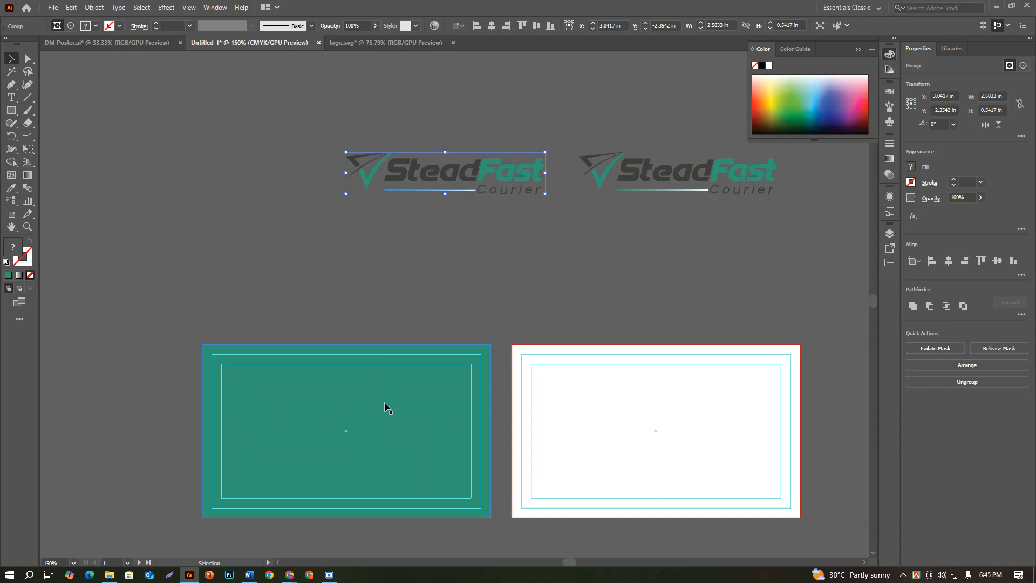
Ungroup the left logo twice to break it down to its clip group
click(417, 209)
click(430, 183)
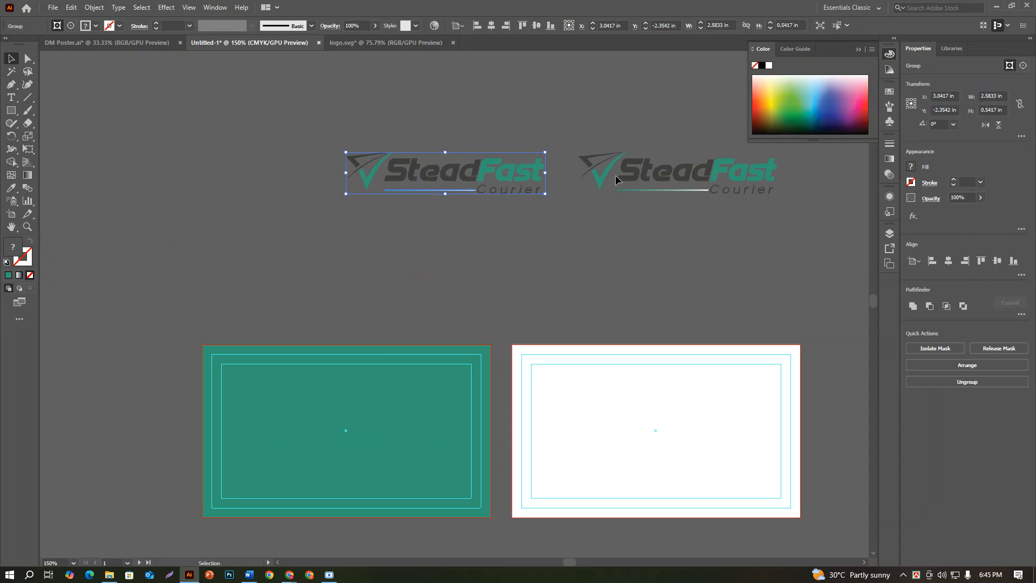
right_click(510, 171)
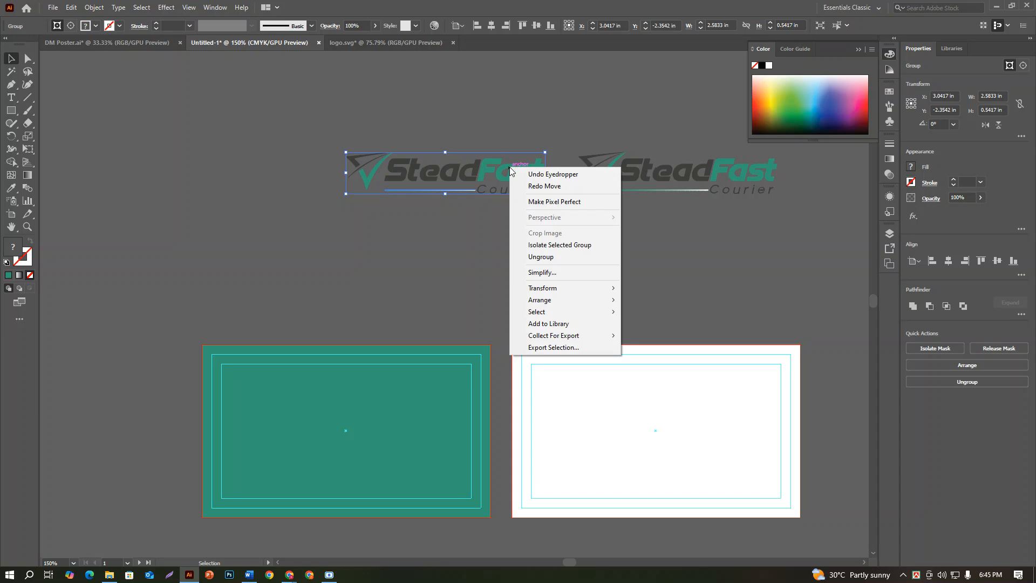
click(560, 256)
click(560, 261)
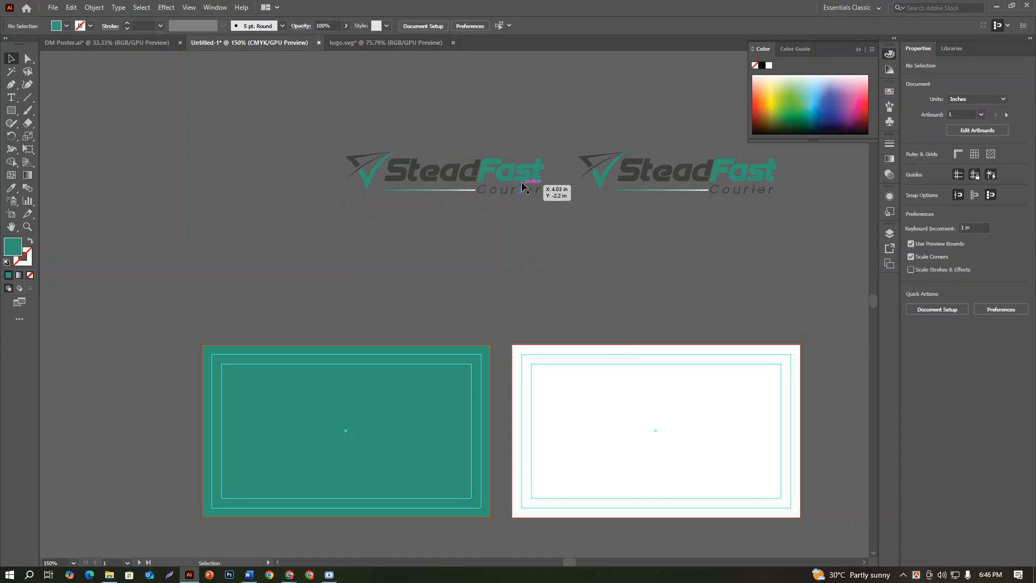
click(536, 172)
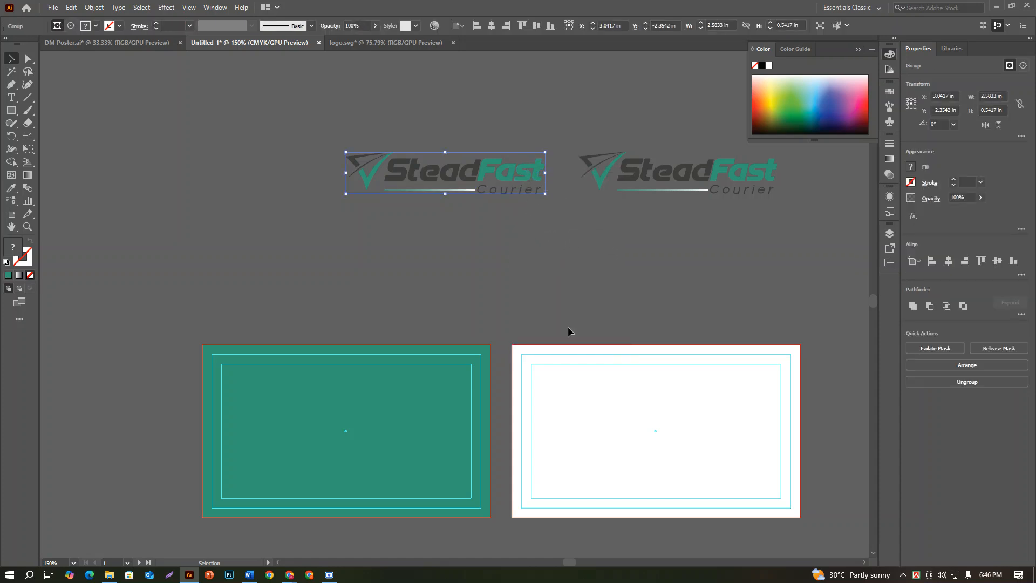
click(568, 331)
click(513, 172)
right_click(513, 172)
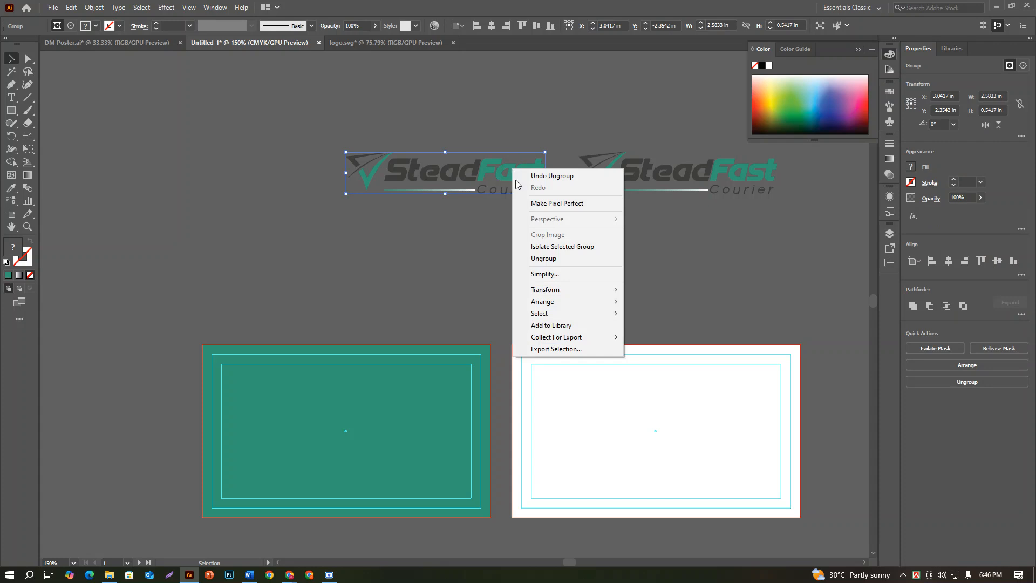
click(537, 257)
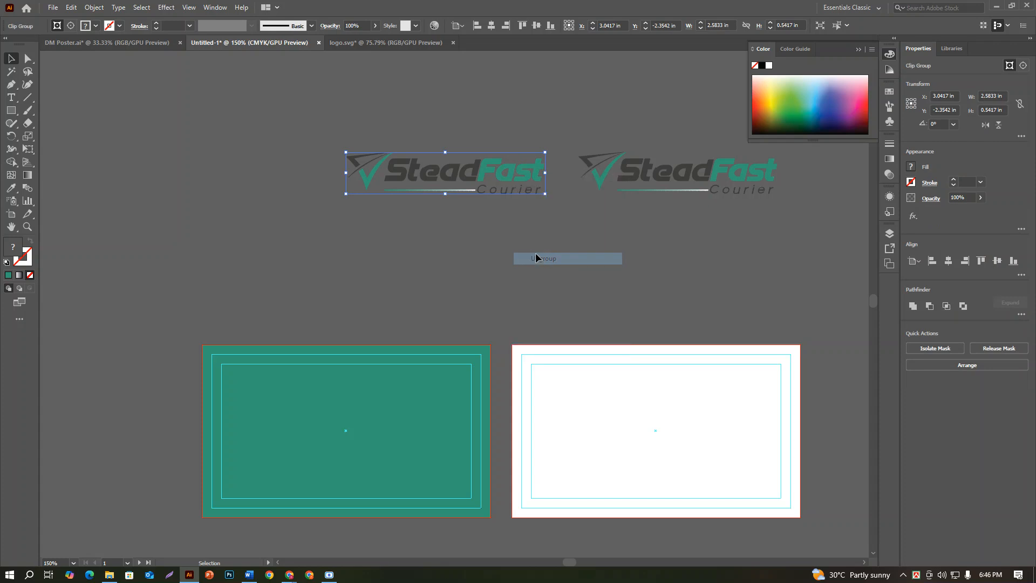
click(513, 235)
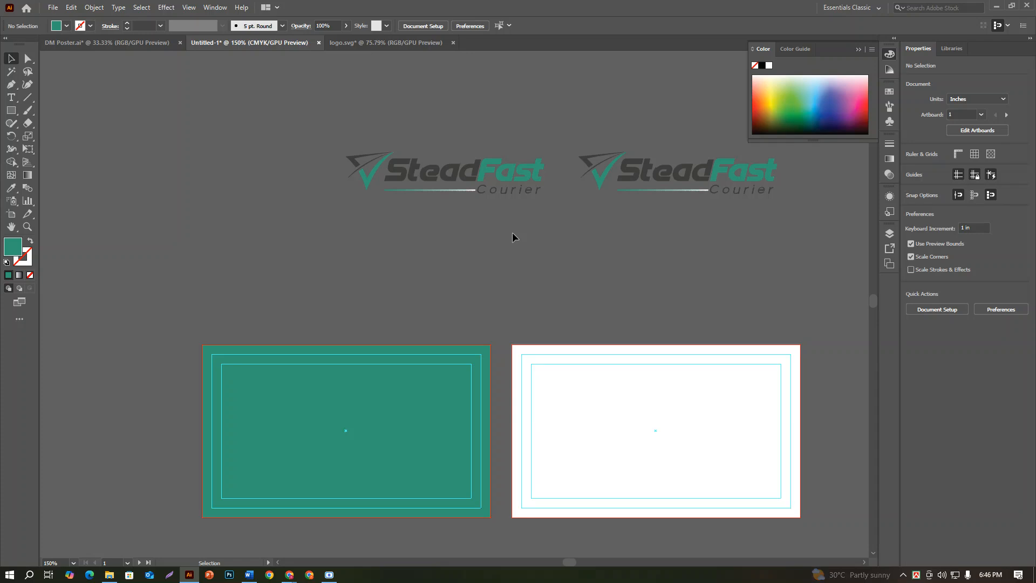
Release the clipping mask on the left logo
click(502, 176)
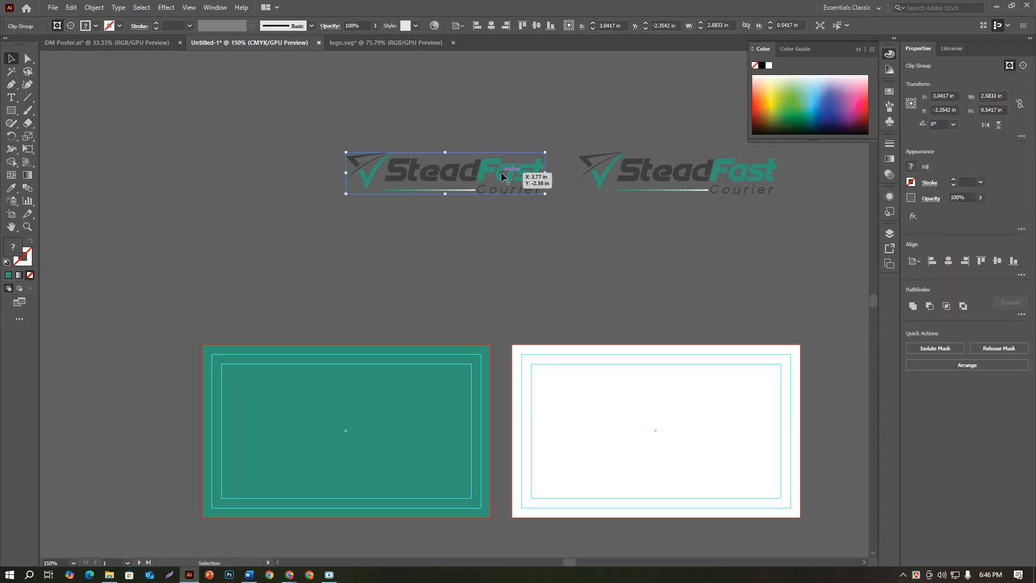
right_click(502, 176)
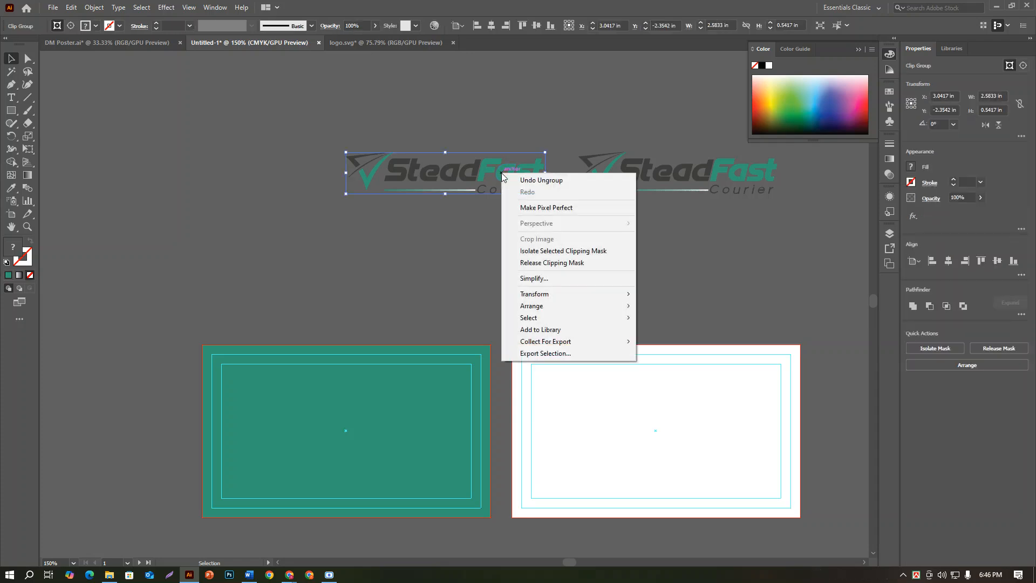
click(523, 262)
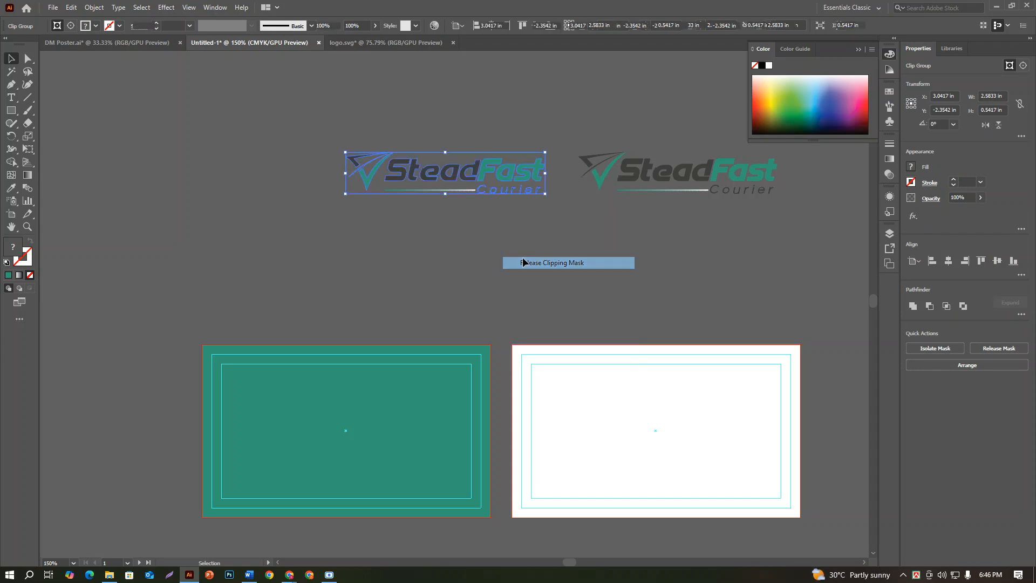
click(523, 258)
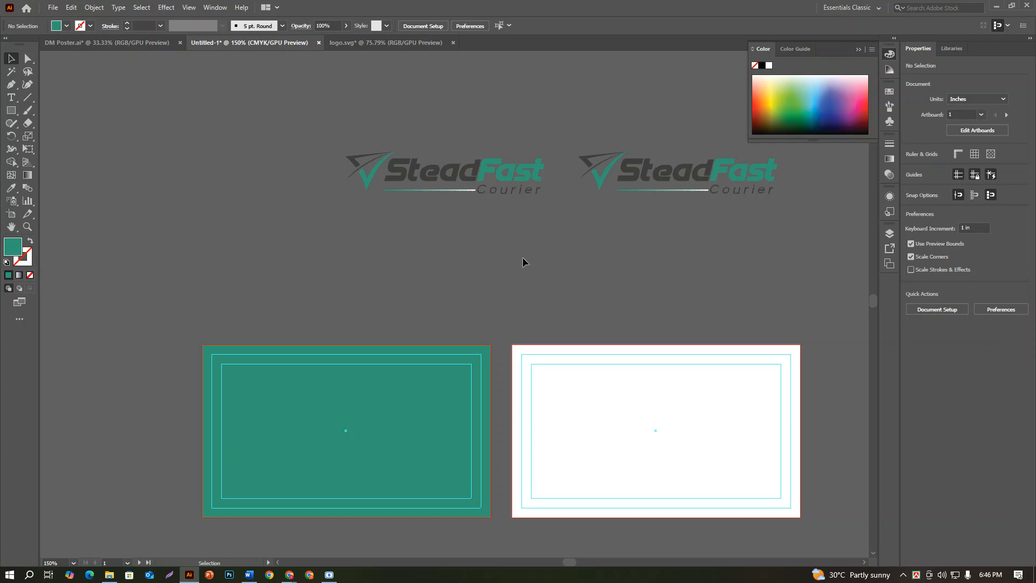
Examine the left logo's released parts to see which are grouped together and which are separate
click(503, 173)
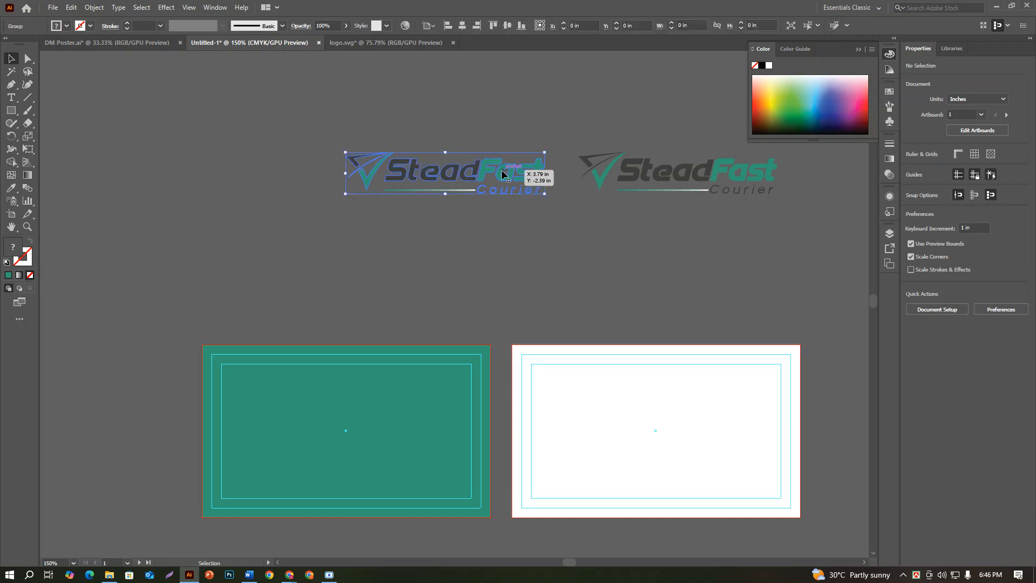
click(492, 220)
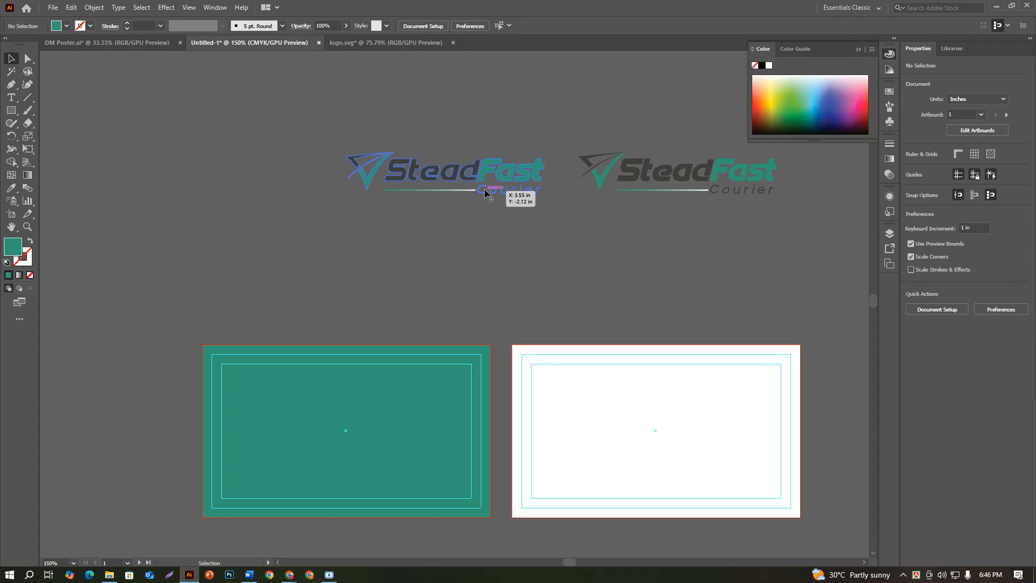
right_click(486, 193)
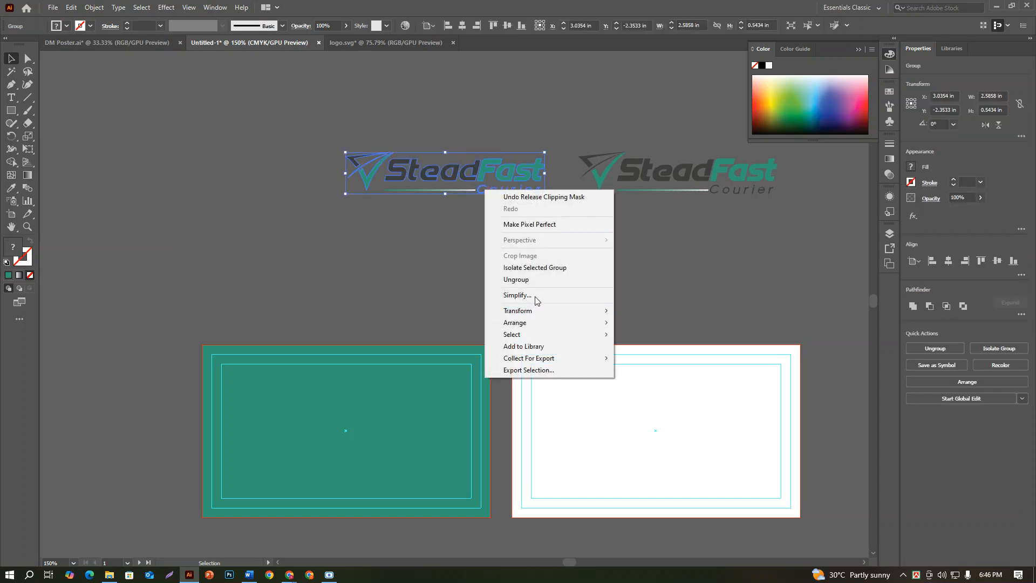
click(432, 199)
click(427, 192)
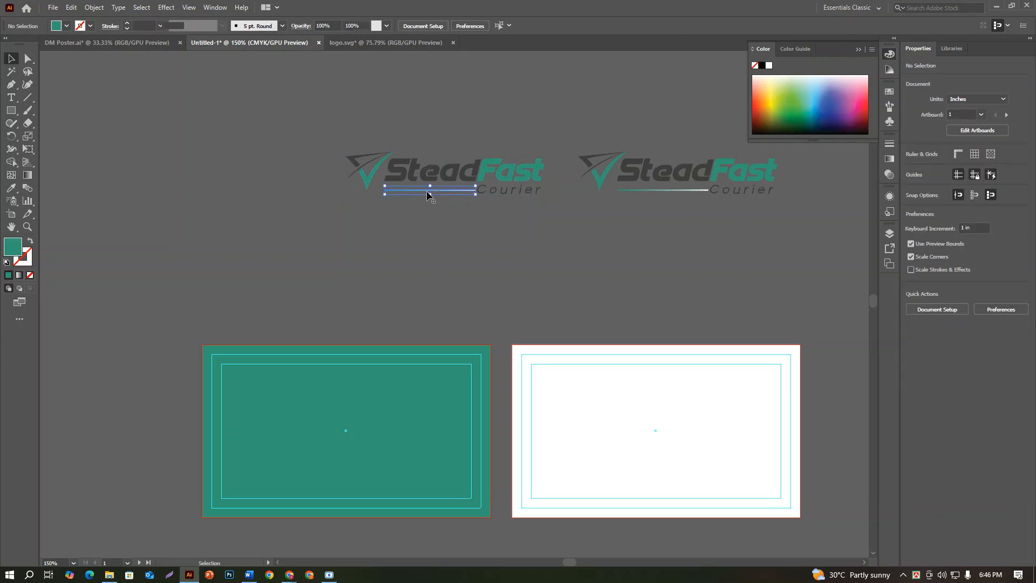
click(404, 212)
Fill all parts of the left logo, including its underline, with white
drag(552, 215, 551, 215)
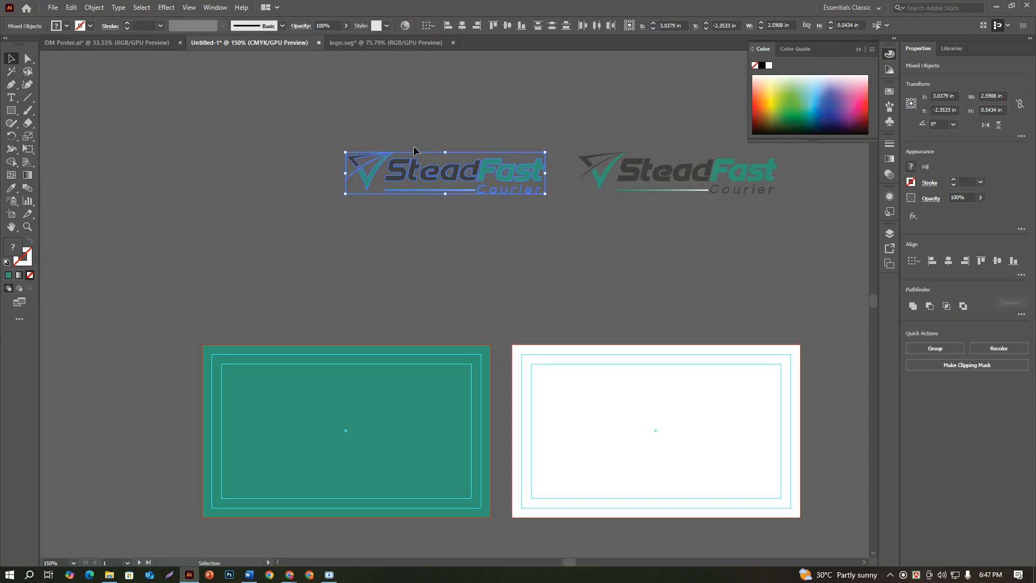
click(405, 127)
drag(334, 136, 548, 199)
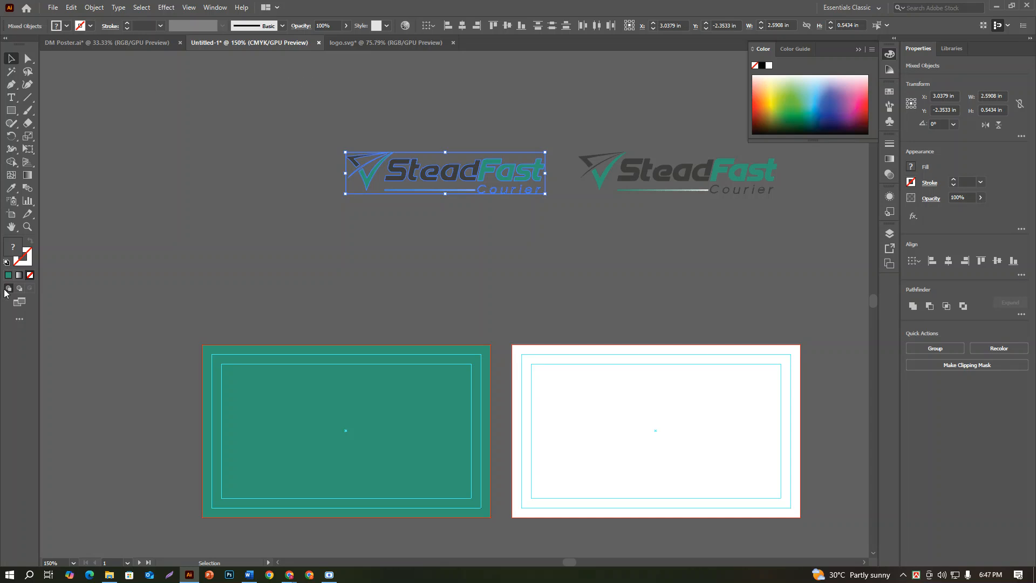
click(770, 65)
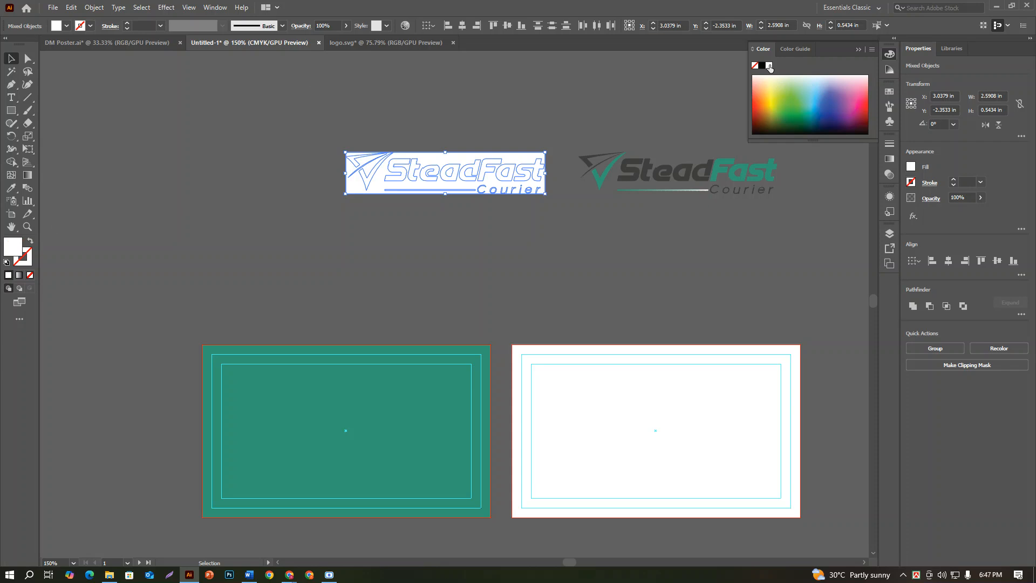
Delete the white rectangle left from the clipping mask that covers the left logo
click(532, 105)
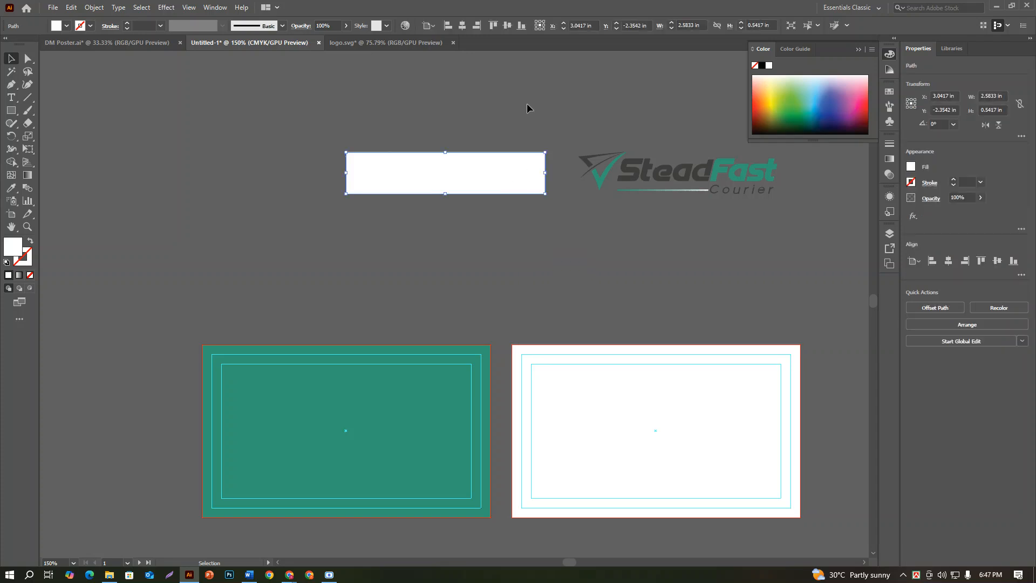
click(517, 163)
key(Delete)
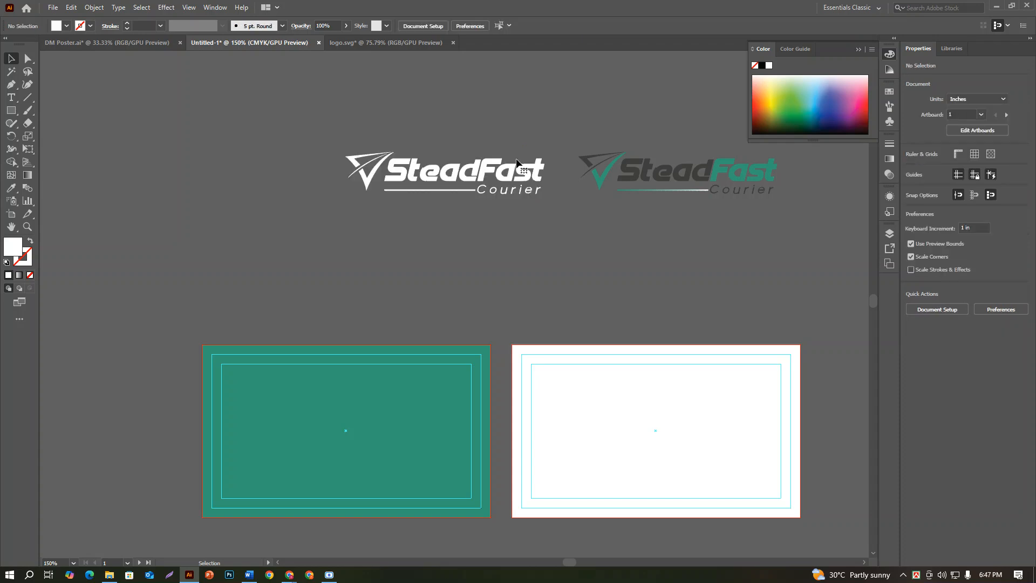
Align the white logo group to the horizontal and vertical center of the green card's artboard
drag(290, 139, 556, 239)
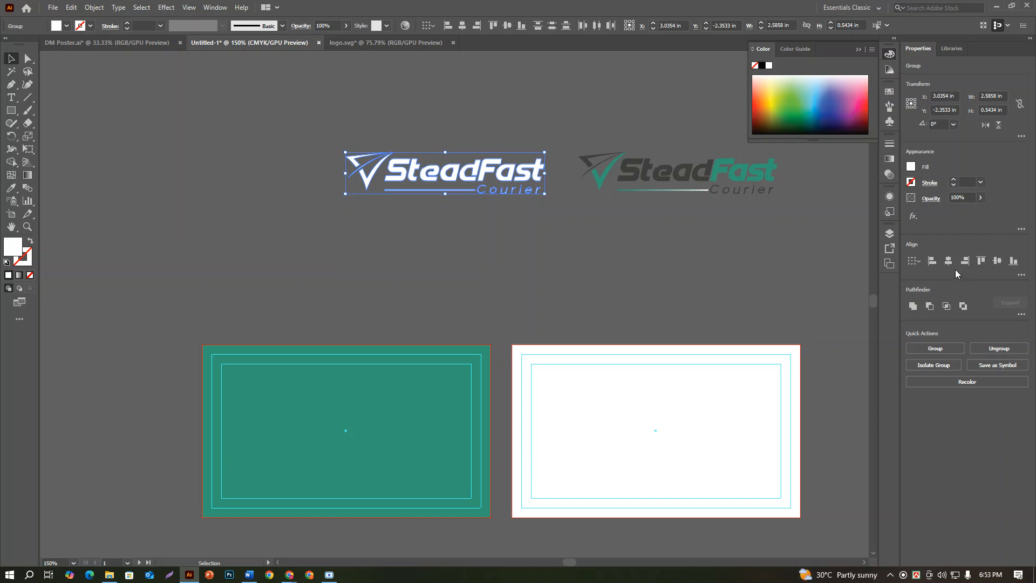
click(627, 260)
drag(325, 152, 543, 238)
key(a)
key(v)
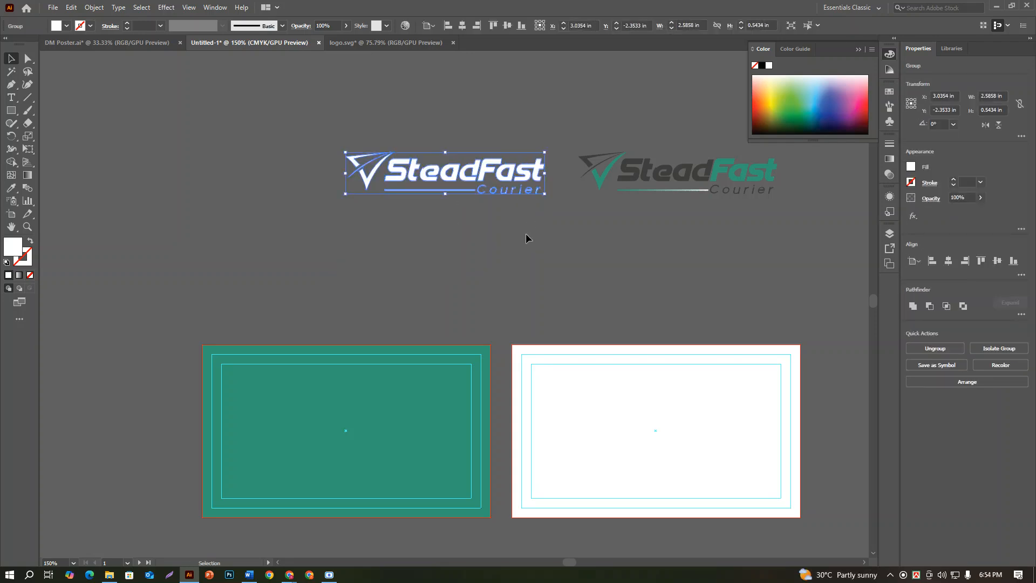
click(947, 261)
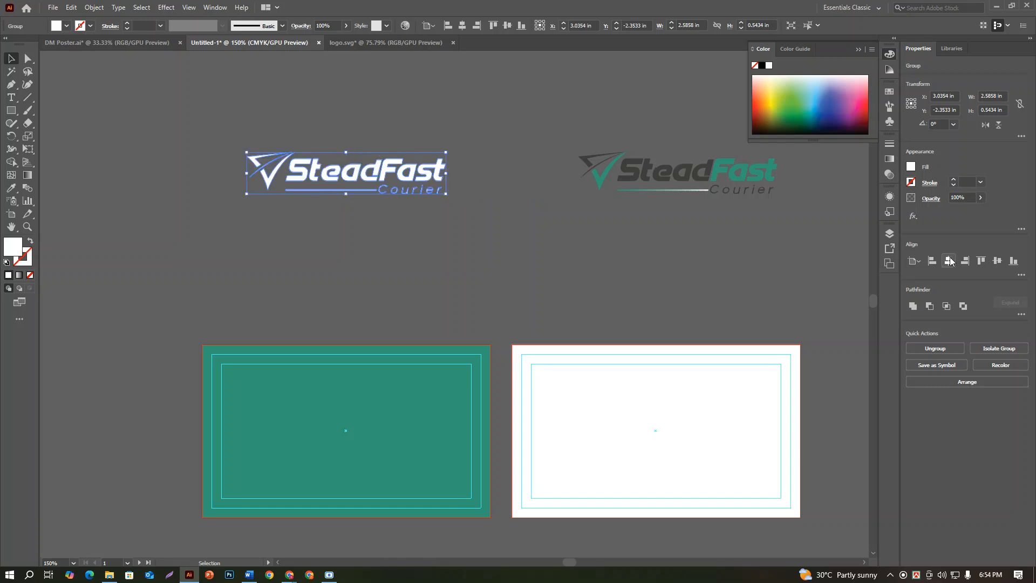
click(998, 261)
click(636, 287)
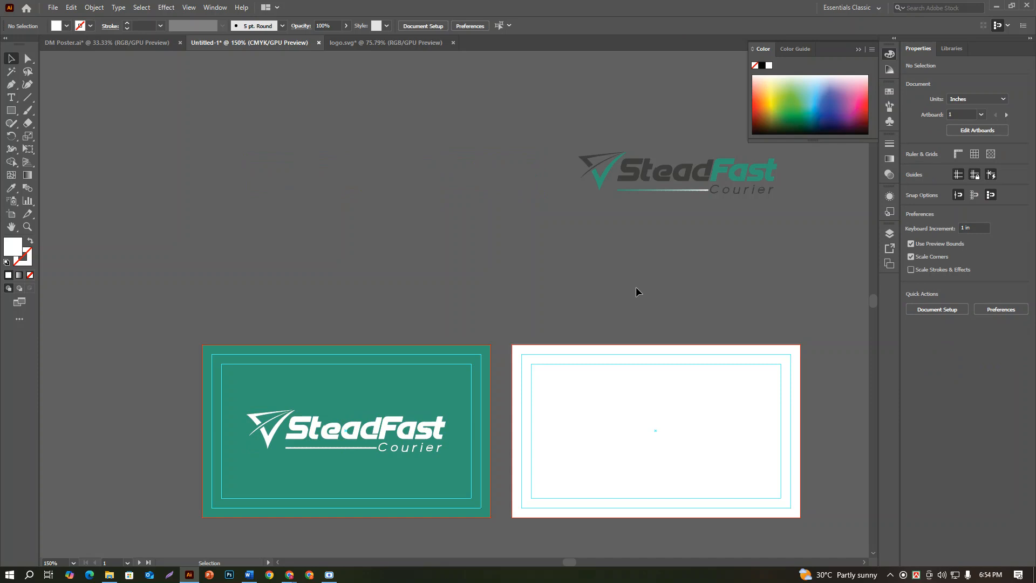
Scale the colored logo down proportionally around its center to about 1.66 in wide
click(649, 410)
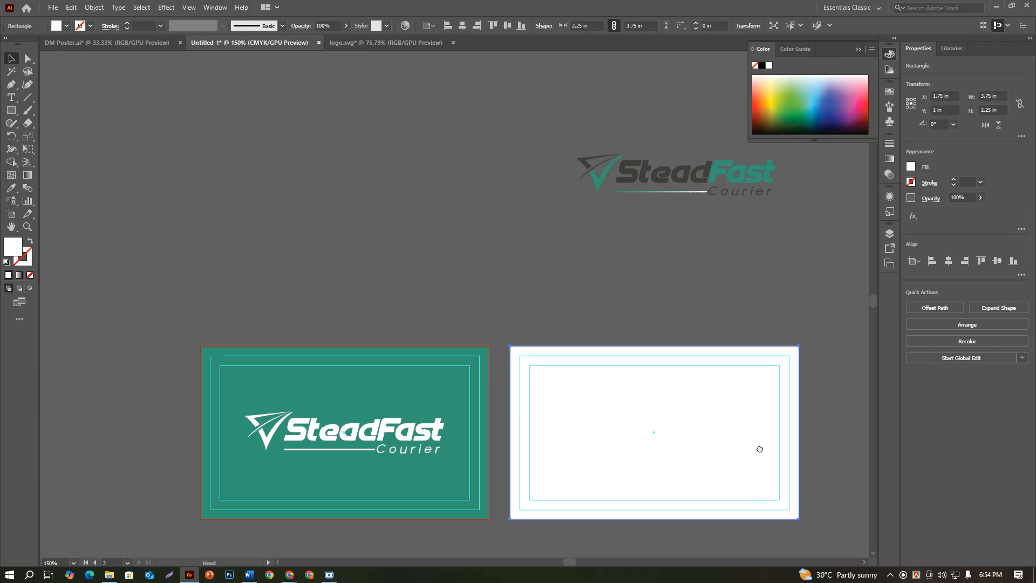
drag(768, 448, 670, 395)
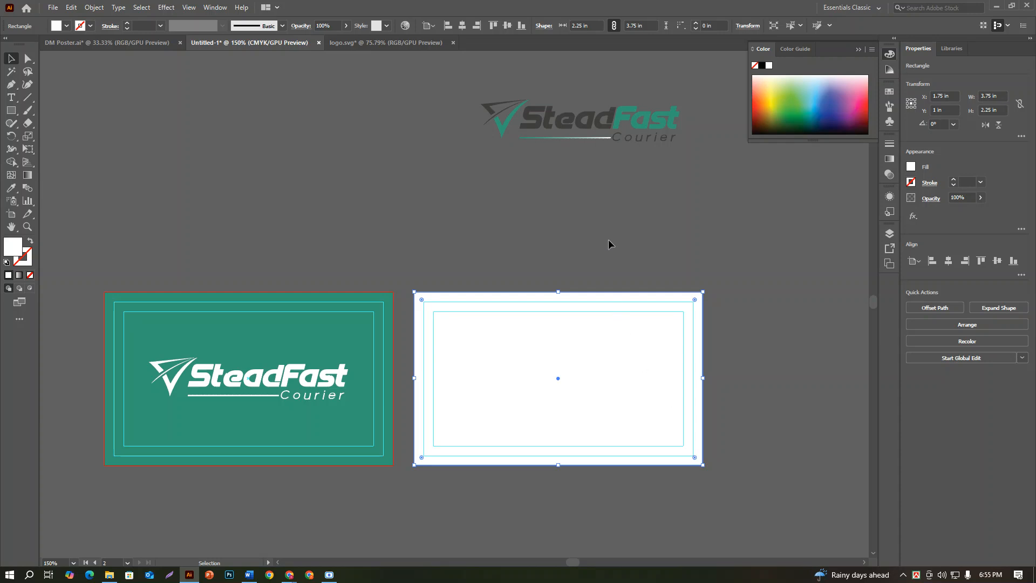
click(592, 125)
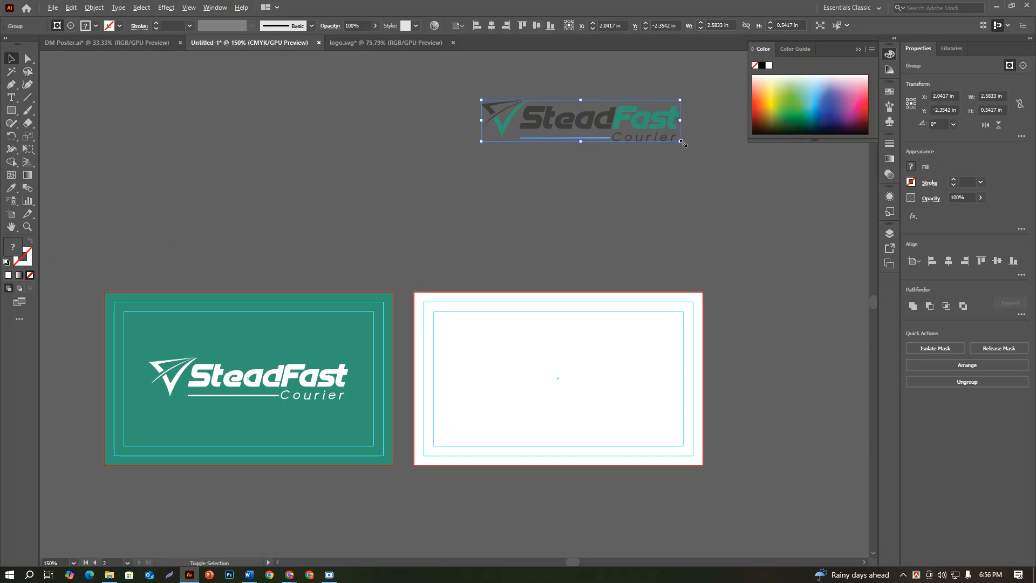
drag(682, 143, 668, 132)
click(665, 173)
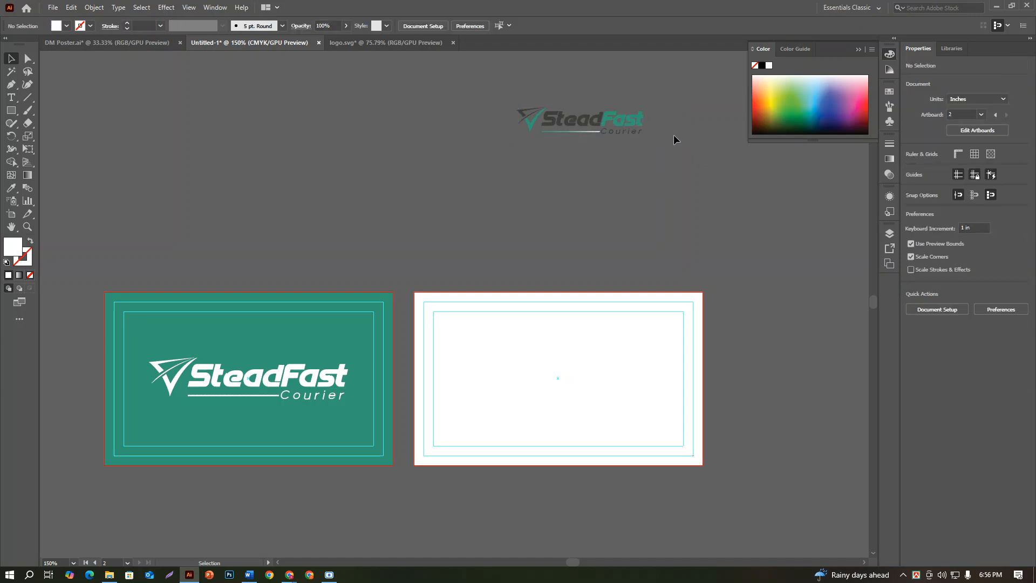
Lock the colored logo's width and height proportions and set its width to 1.5 in
click(633, 127)
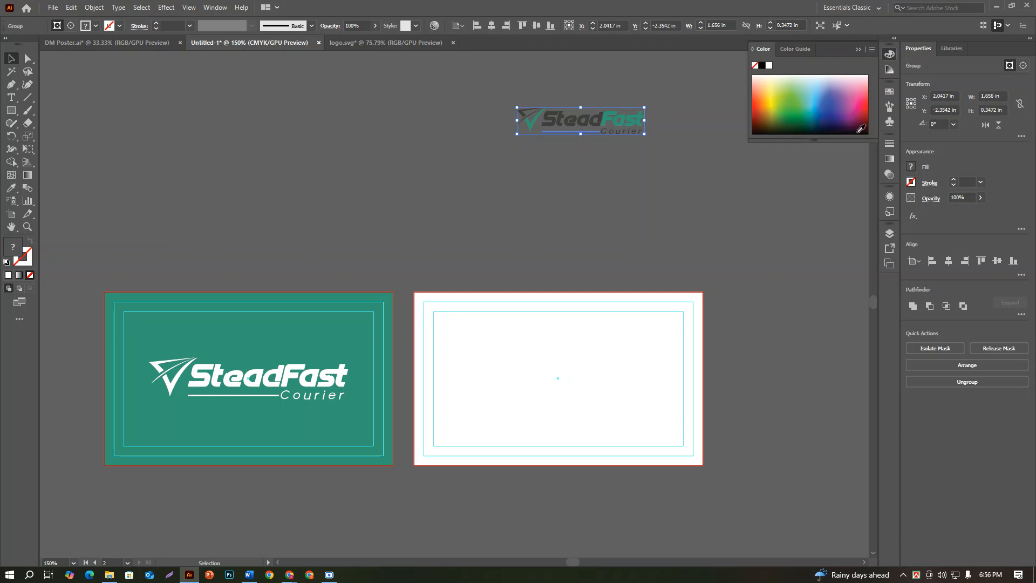
click(603, 134)
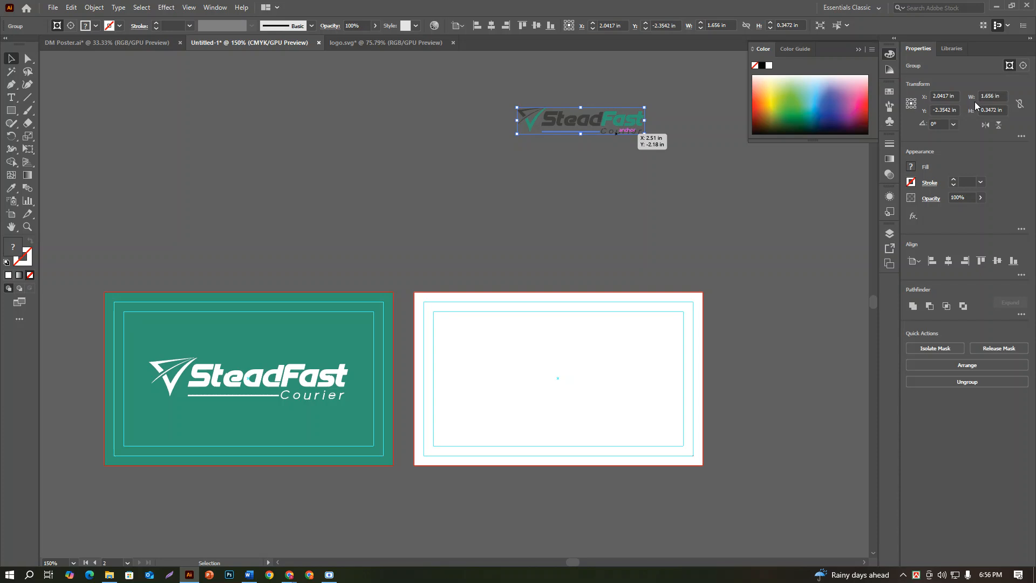
click(1017, 105)
click(1018, 104)
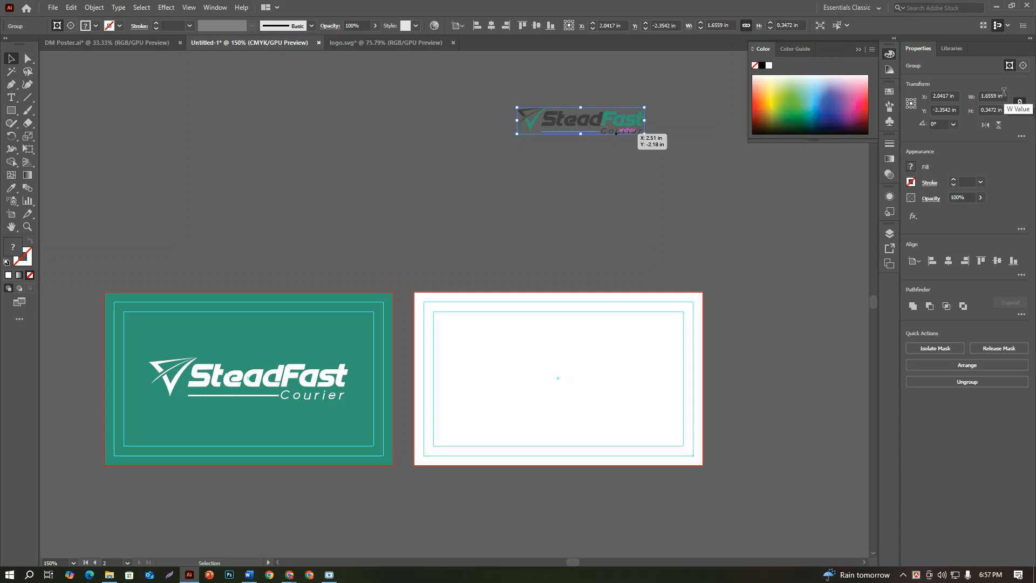
click(1002, 95)
text(1.5)
key(Return)
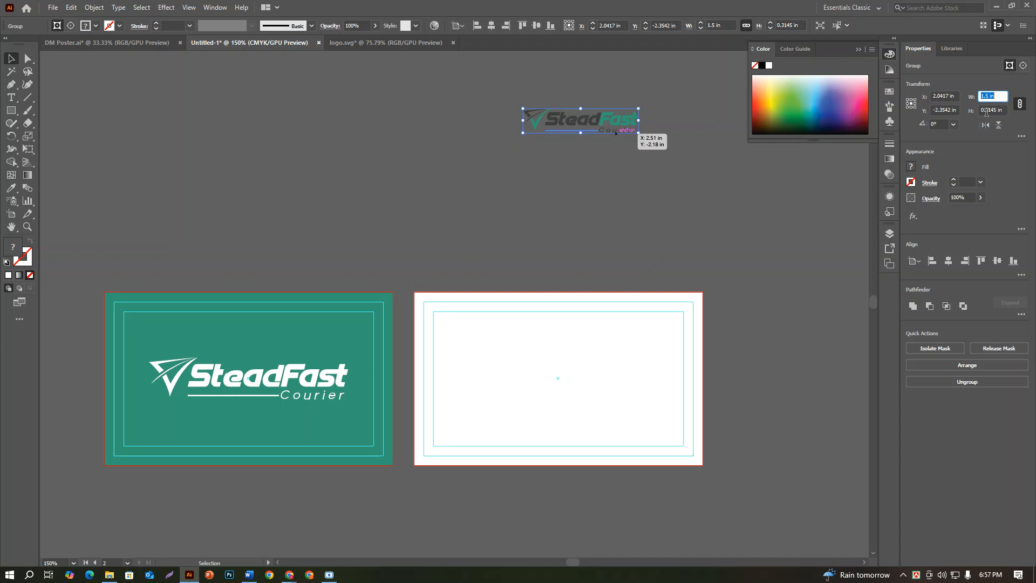
click(760, 182)
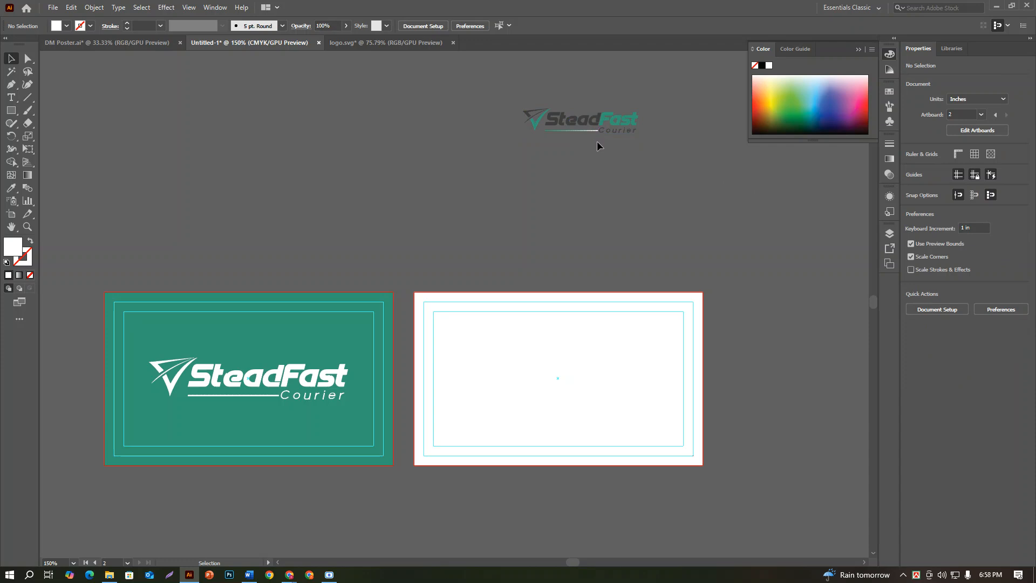
Align the colored logo to the right and top edges of the white card's artboard
click(595, 132)
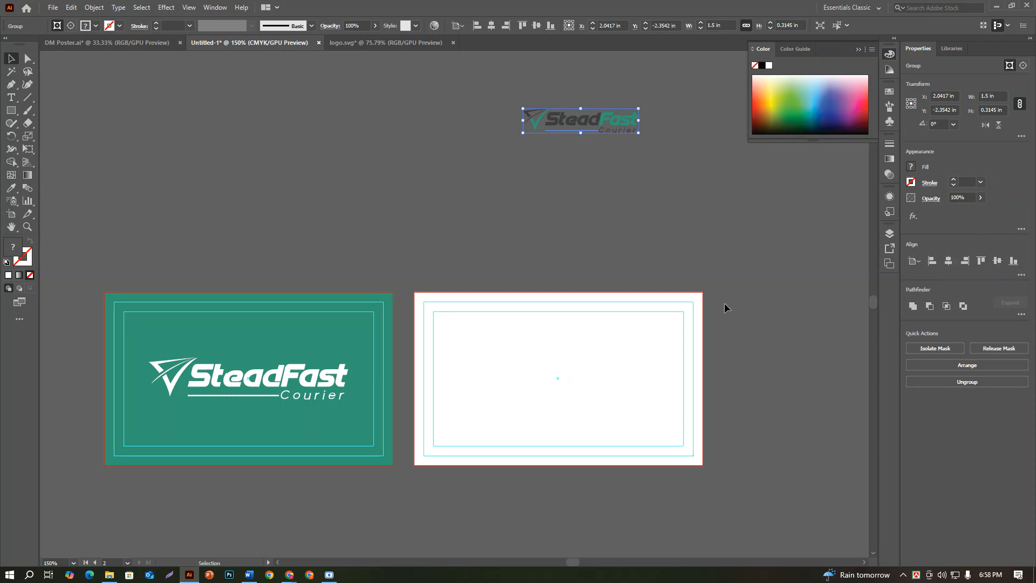
click(964, 261)
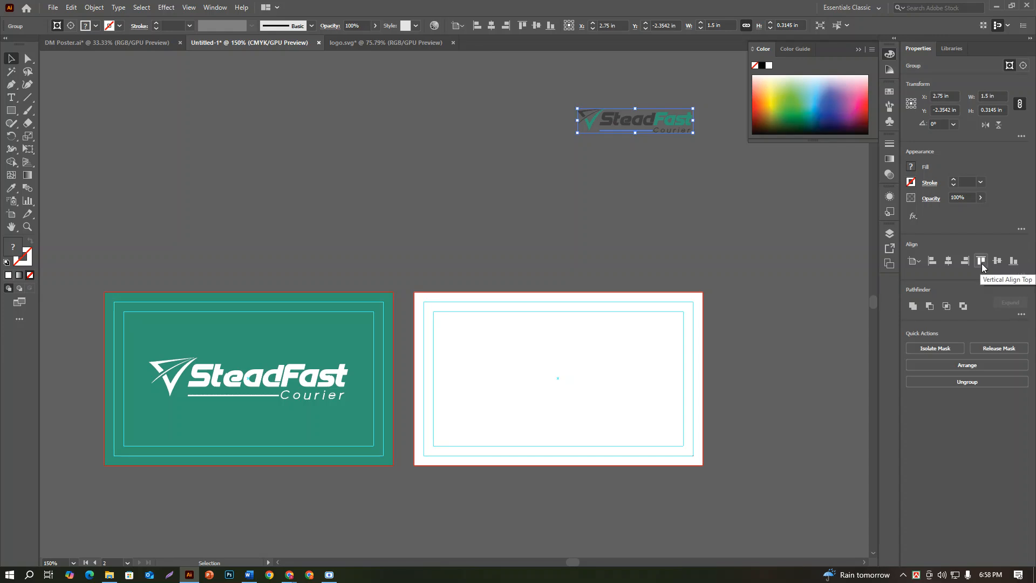
click(981, 261)
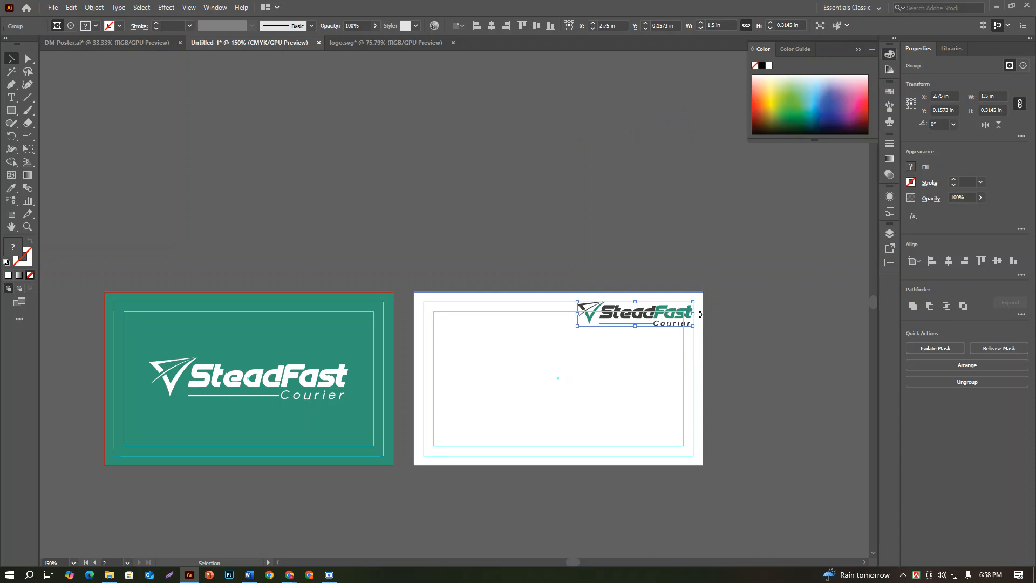
Try to nudge the colored logo down from the white card's top edge, and move it back
key(shift+Down)
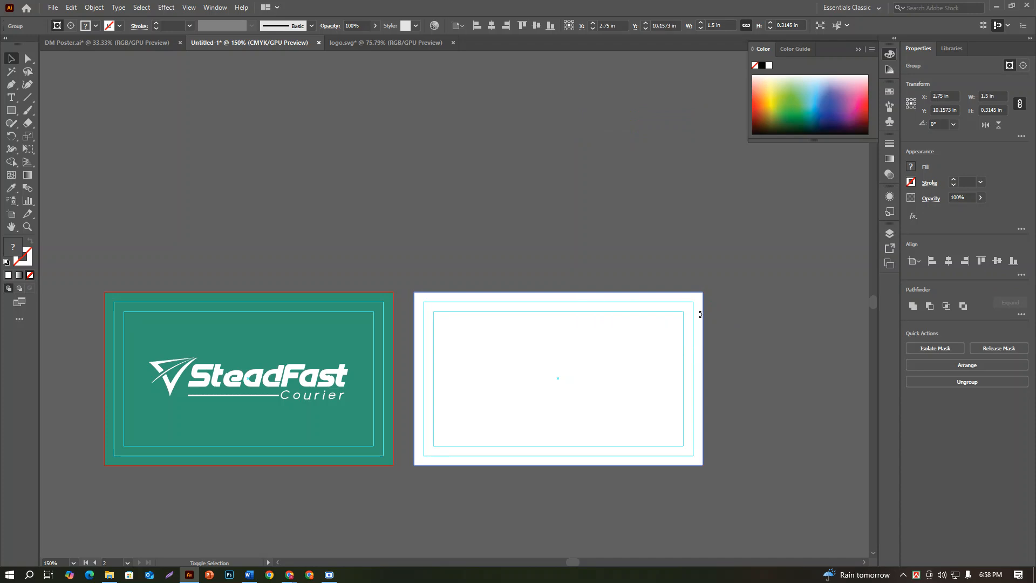
key(ctrl+z)
key(ctrl+z)
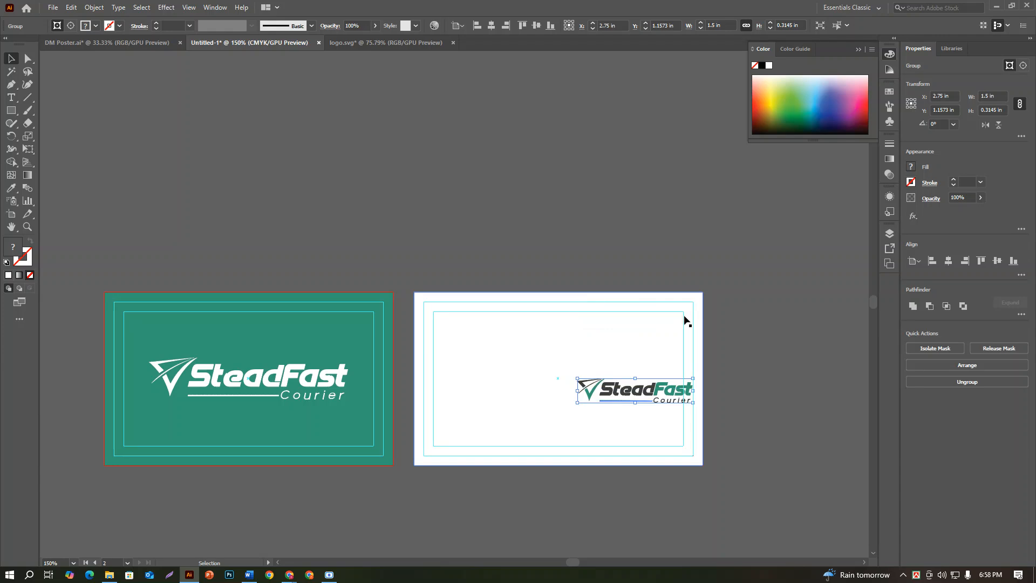
click(739, 322)
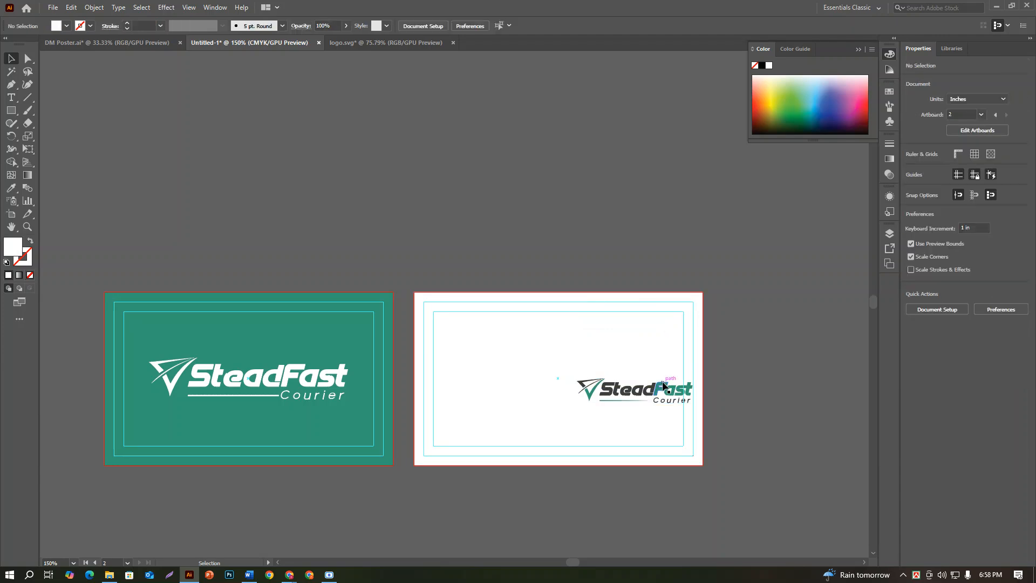
click(663, 384)
key(Up)
key(Up)
key(Down)
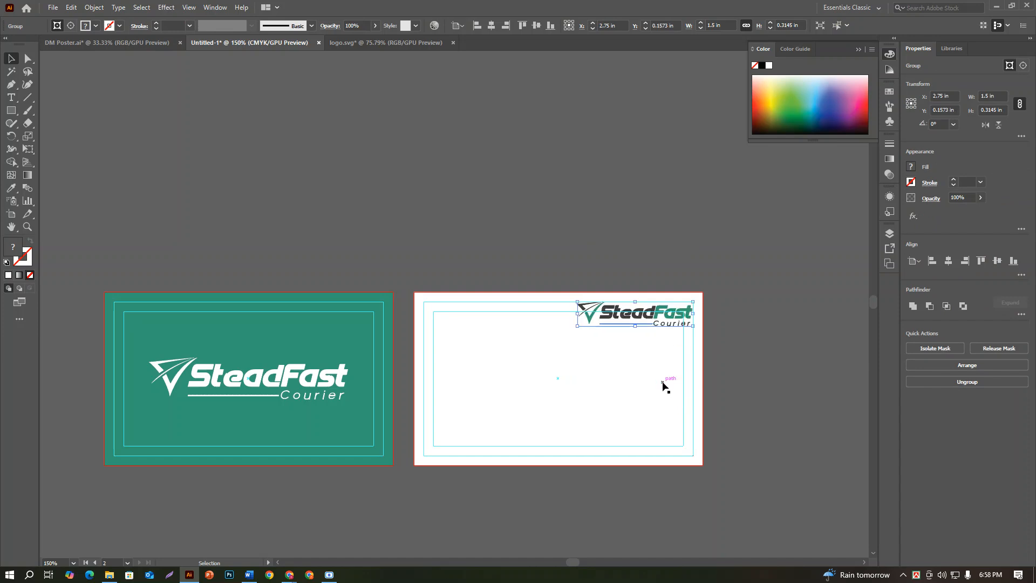
Move the colored logo inward to sit against the upper-right corner of the white card's inner margin guides
drag(656, 318, 646, 326)
click(762, 325)
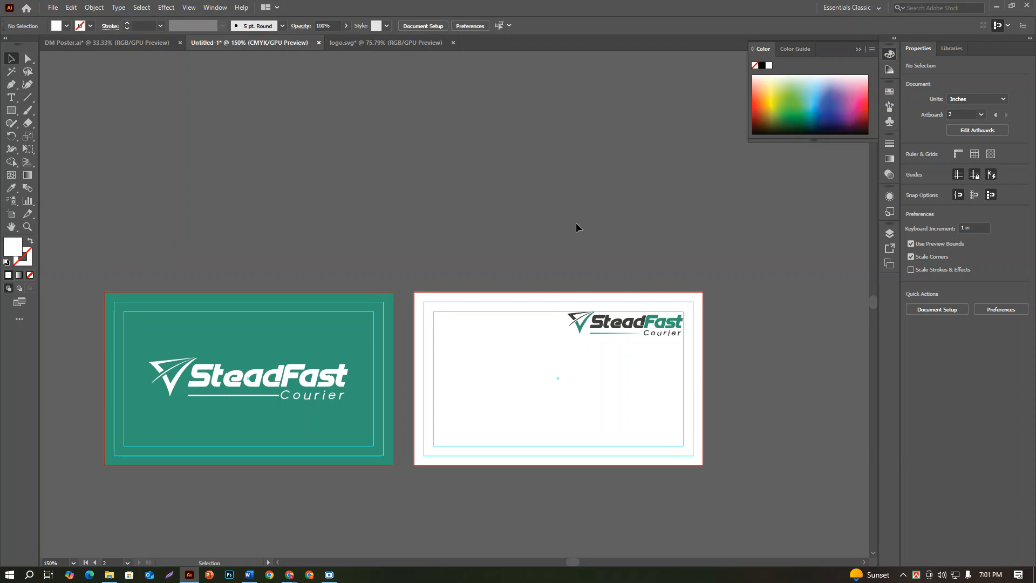
Switch to Chrome, close the logo.svg and Steadfast icons pages, and open a new tab
mouse_move(289, 577)
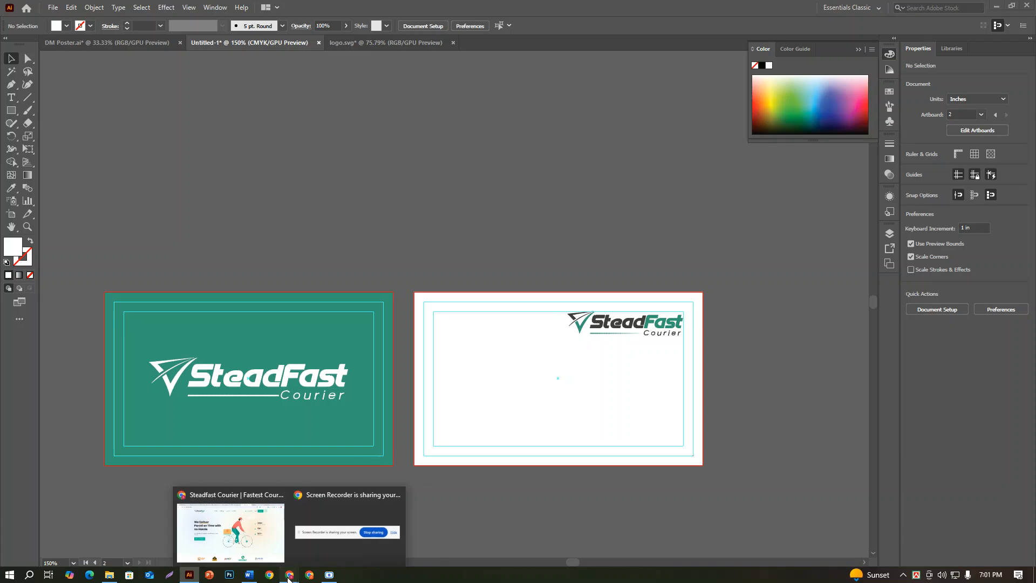
click(265, 556)
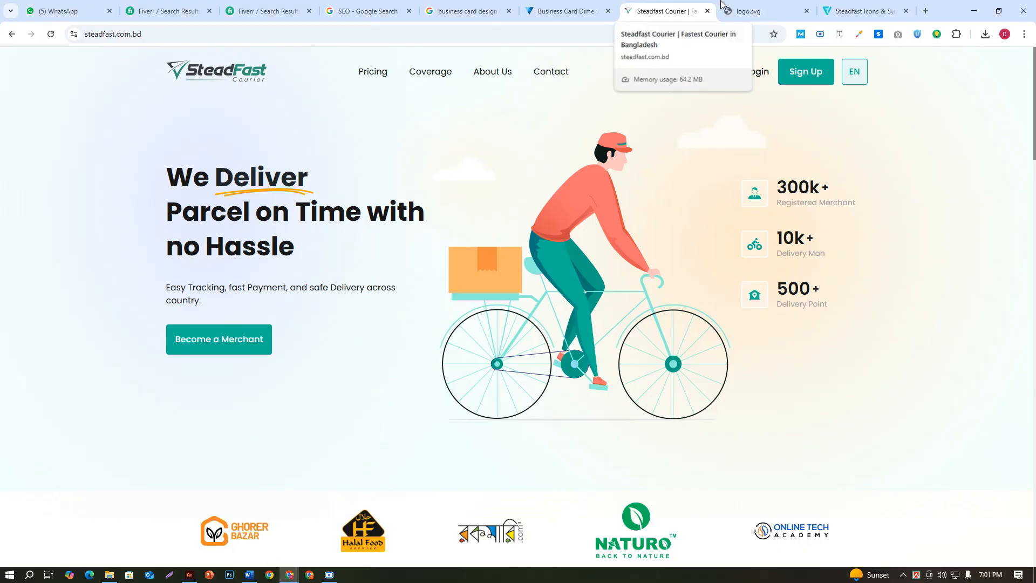
click(777, 10)
click(805, 11)
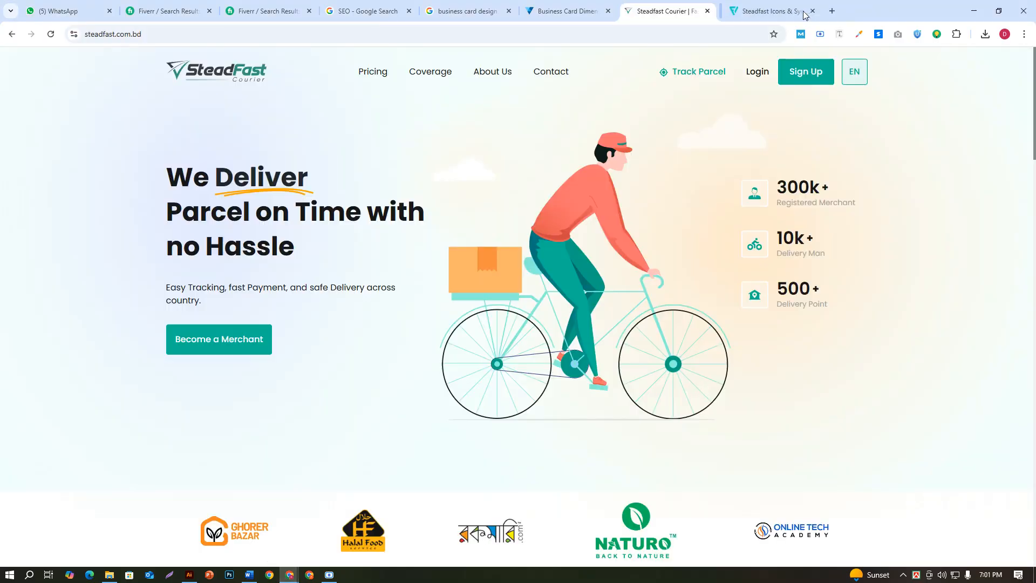
click(806, 11)
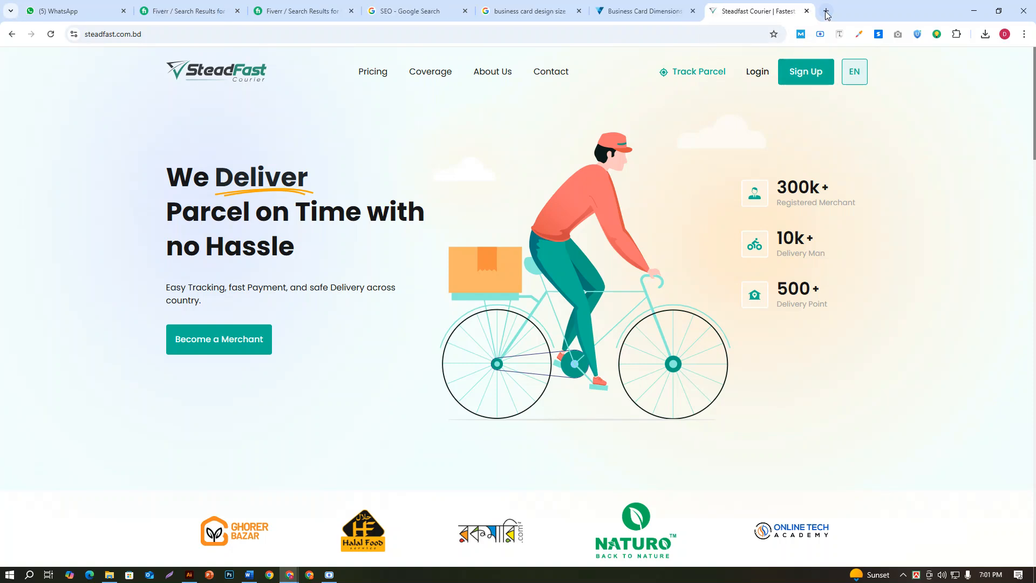
click(825, 12)
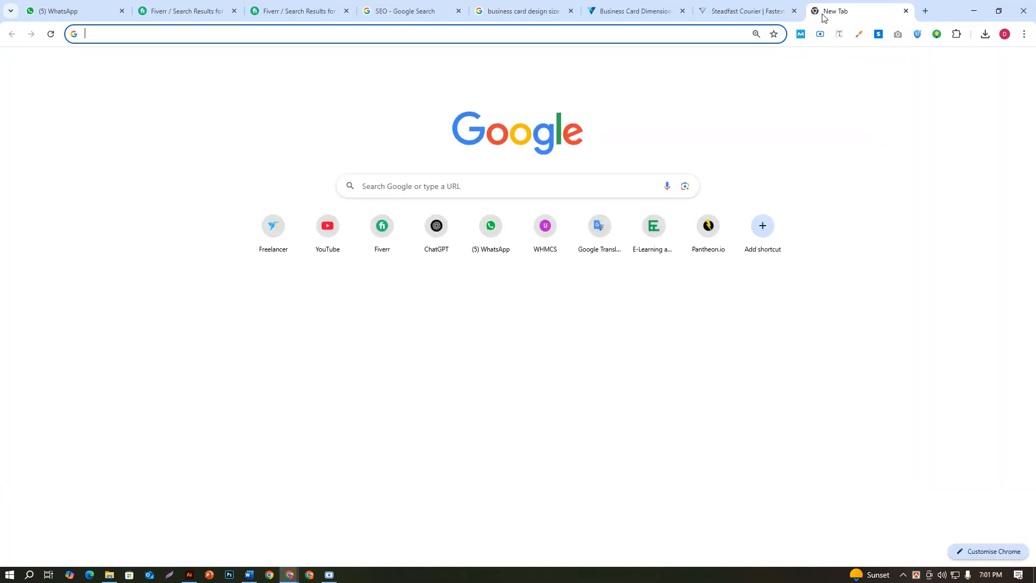
Search Google for "go qr" and open the GoQR.me QR Code Generator site from the results
text(go qr)
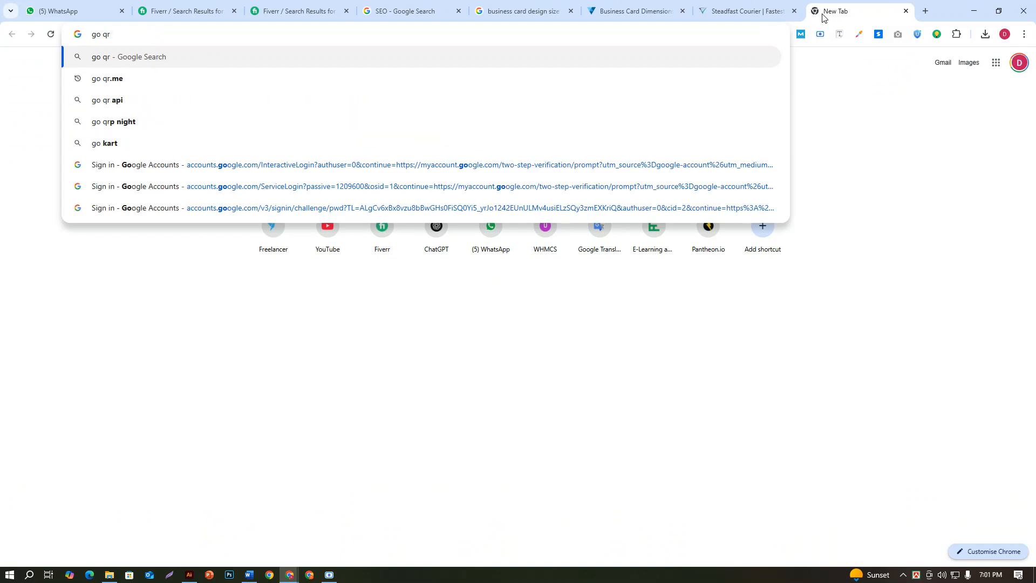
key(Return)
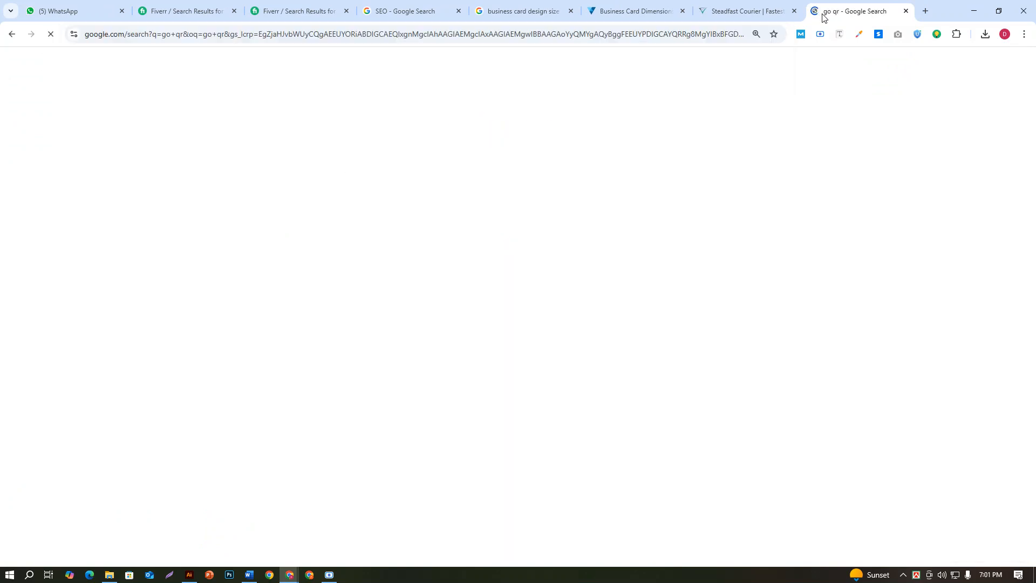
scroll(620, 241, down, 4)
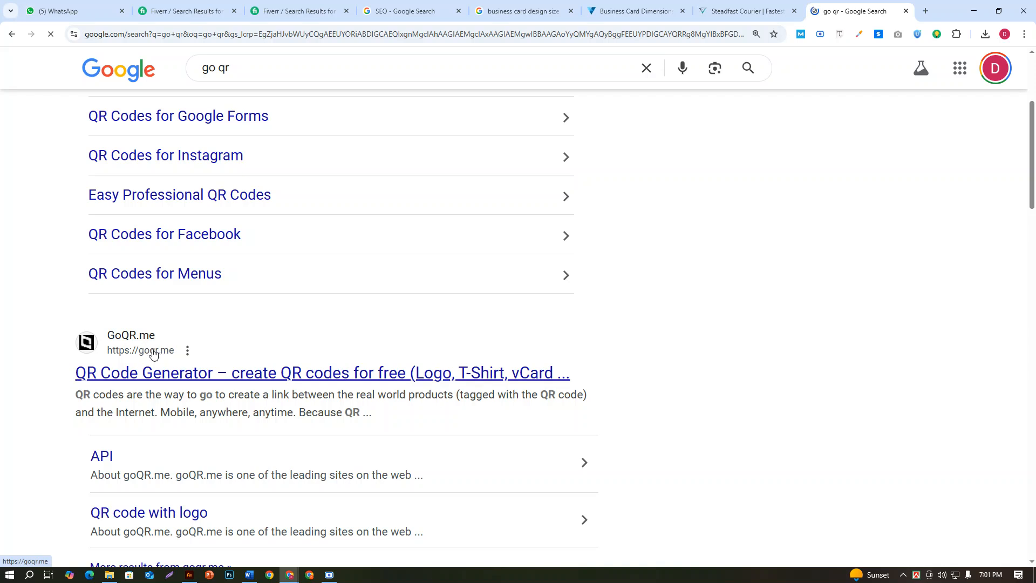
scroll(192, 337, down, 1)
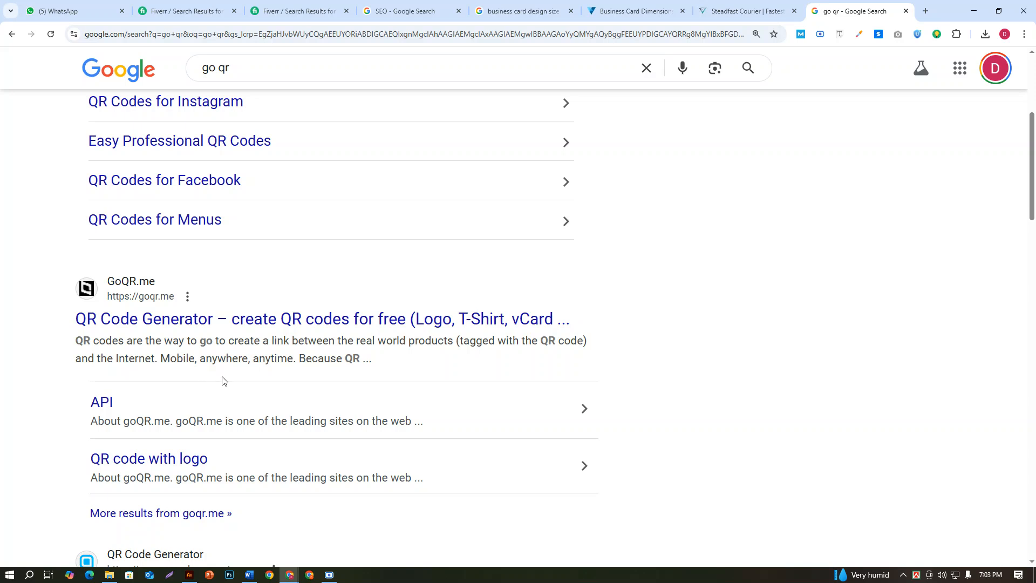
click(255, 326)
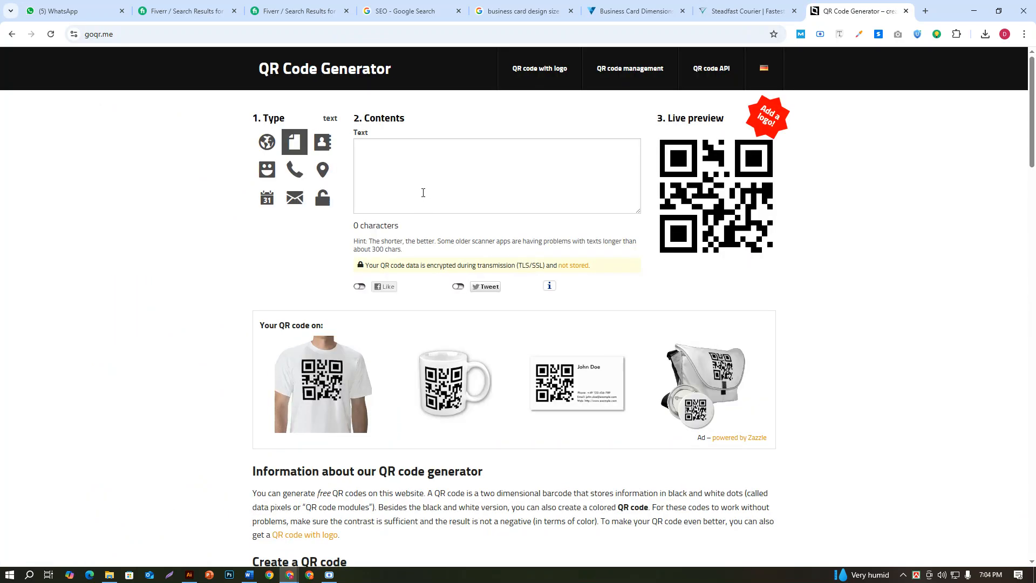
Try the website and plain text content types, and set the QR code's type to URL
click(267, 154)
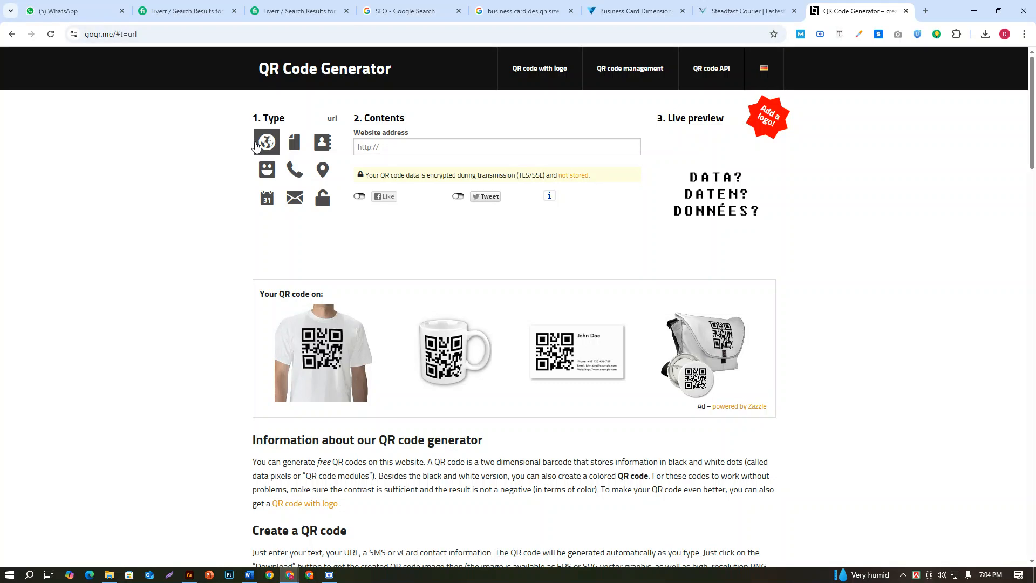
click(372, 147)
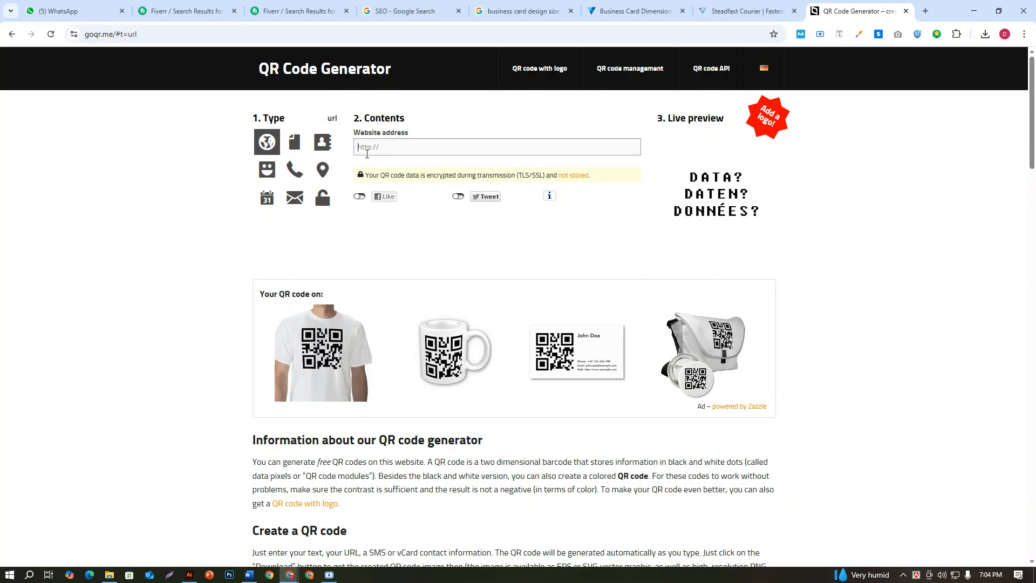
click(295, 142)
click(390, 156)
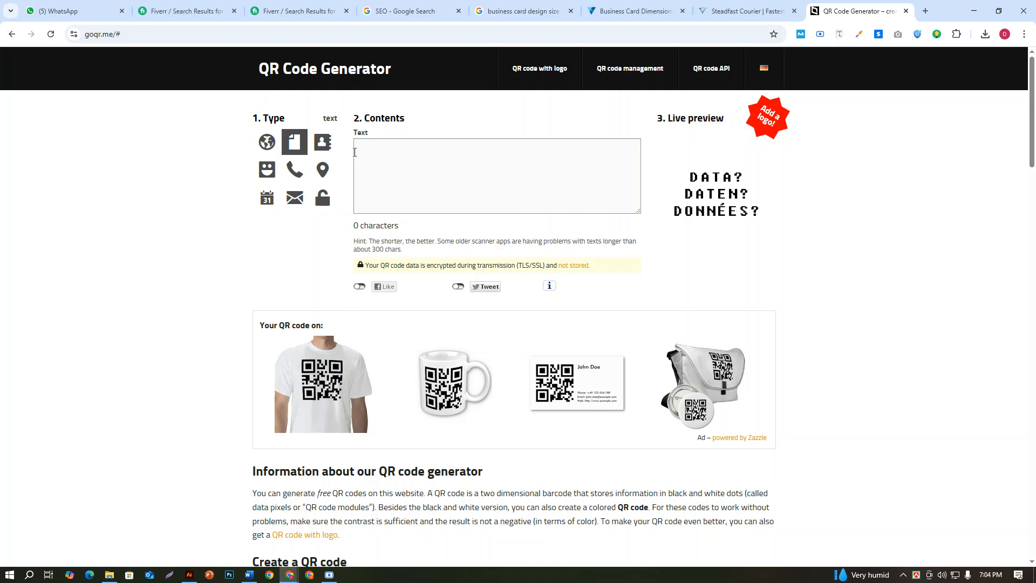
click(259, 152)
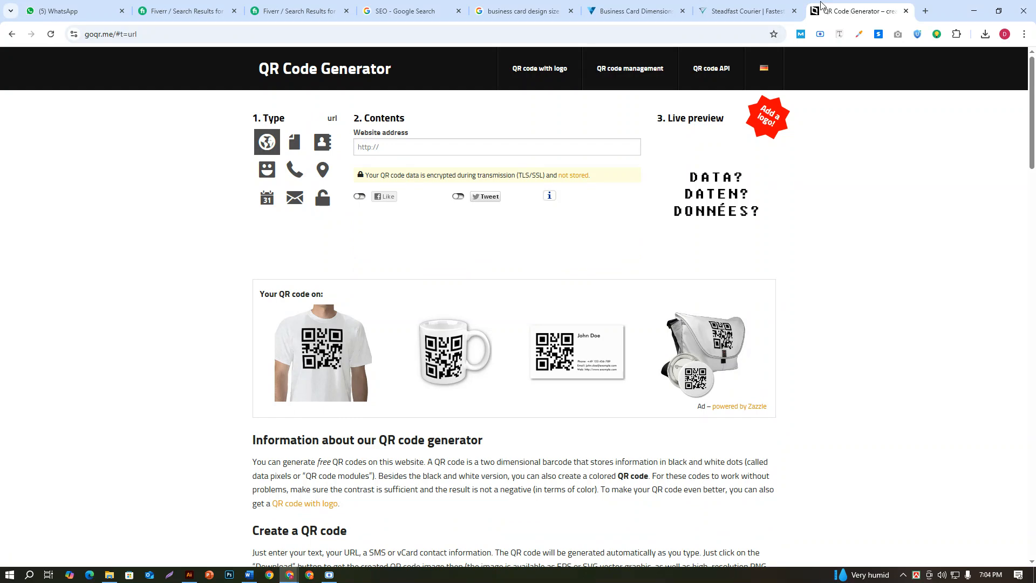
click(780, 5)
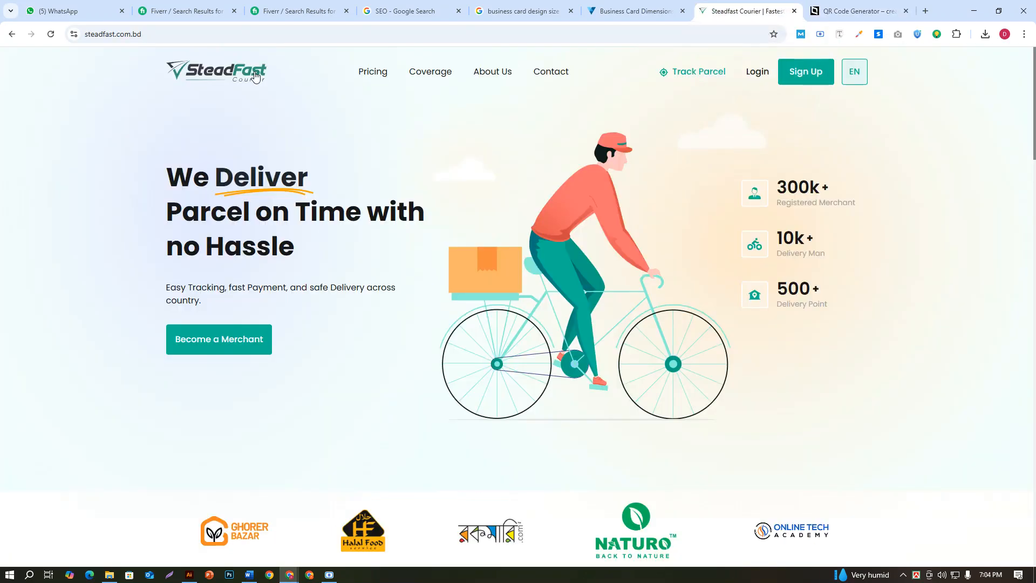
click(199, 35)
key(ctrl+c)
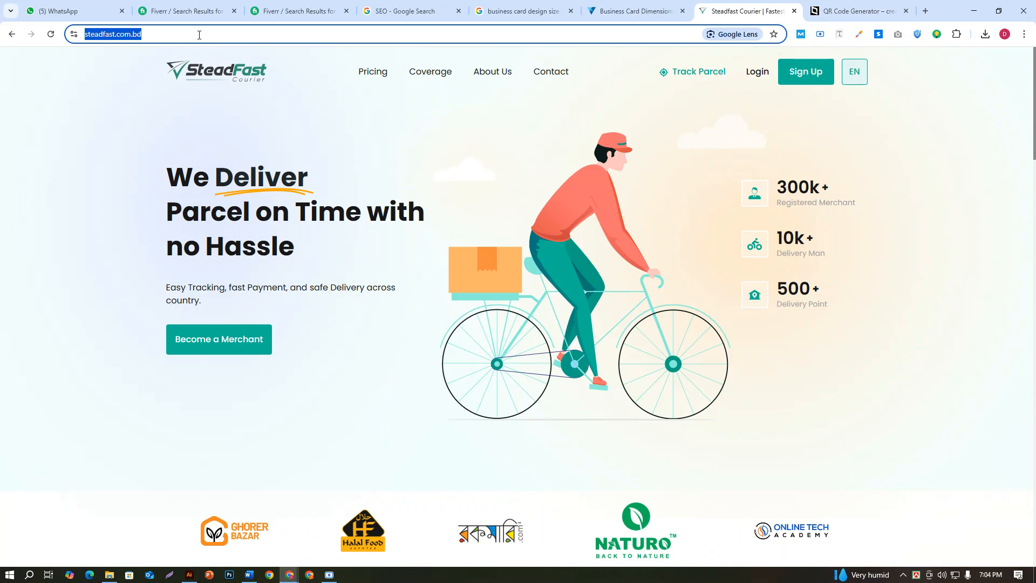
click(856, 11)
click(388, 146)
key(ctrl+v)
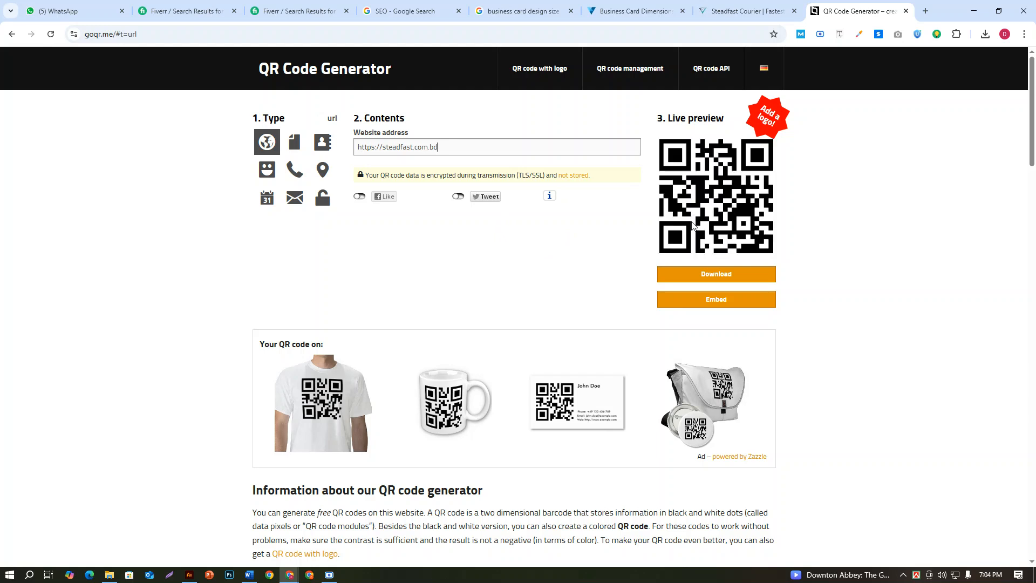
text(/)
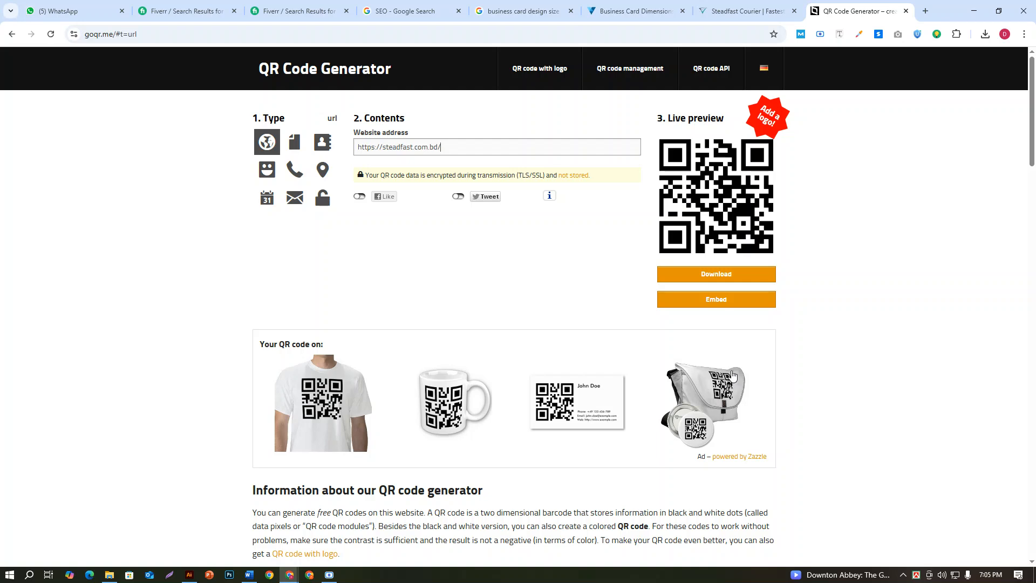
Download the QR code as an SVG file, and briefly view the downloaded file in the browser
click(706, 275)
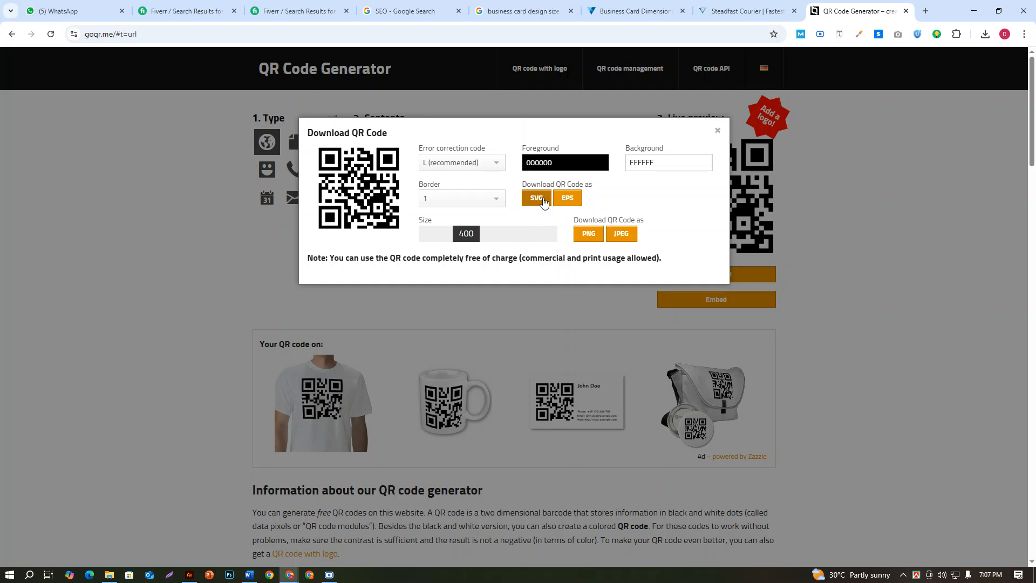
click(543, 201)
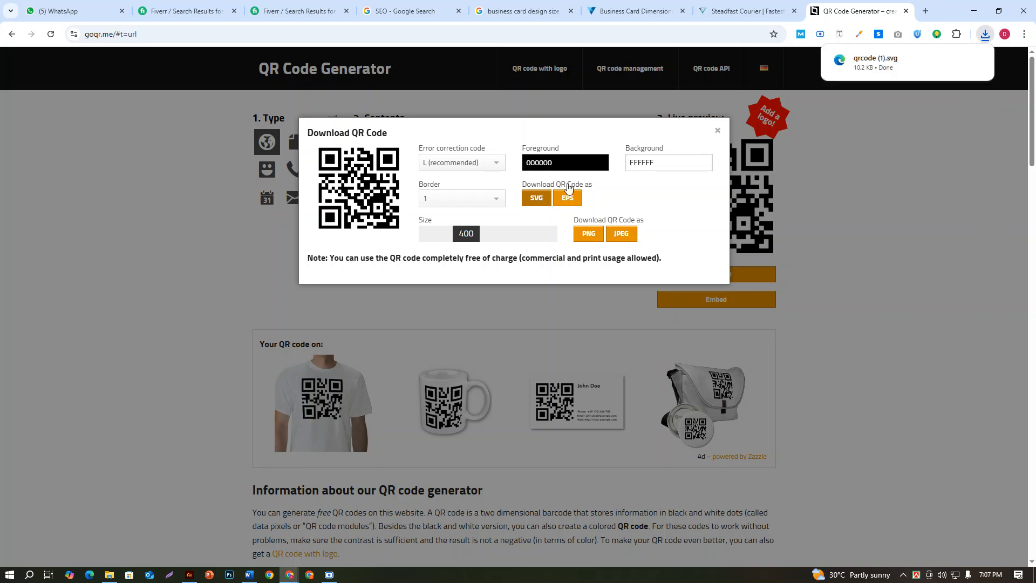
click(915, 60)
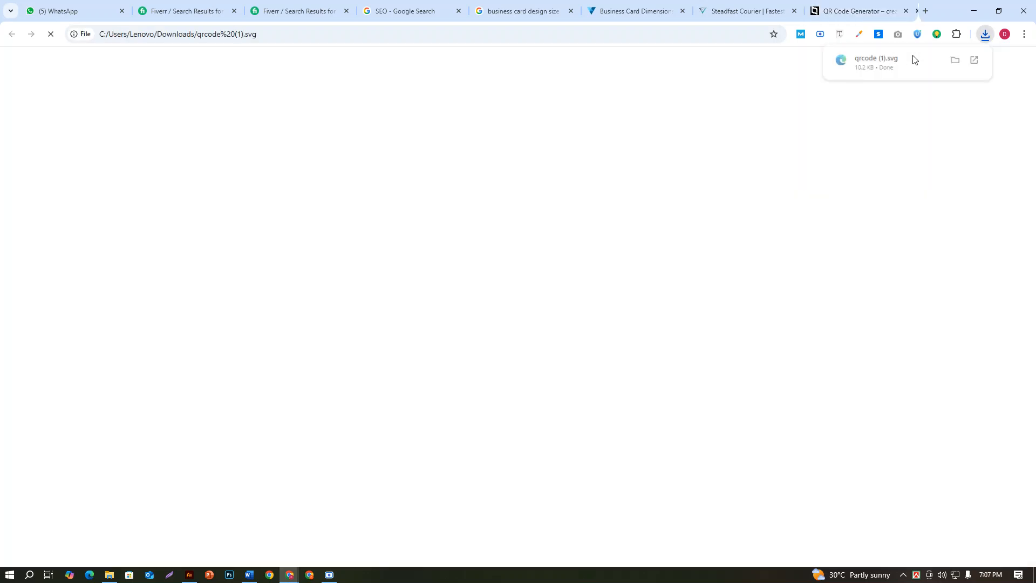
click(906, 11)
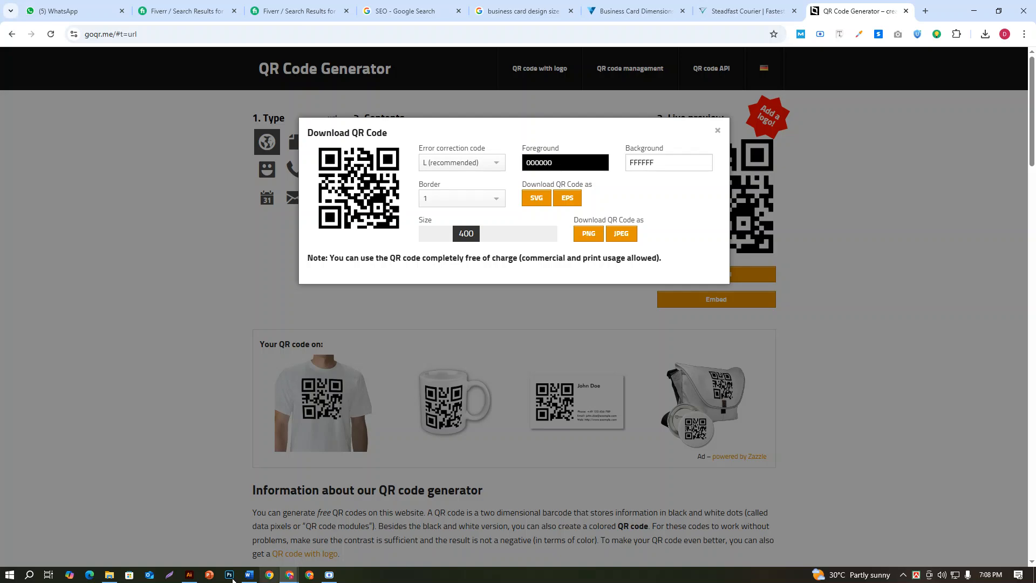
Switch to Illustrator, place the qrcode (1) file in the business card document, and move it above the two cards
click(189, 575)
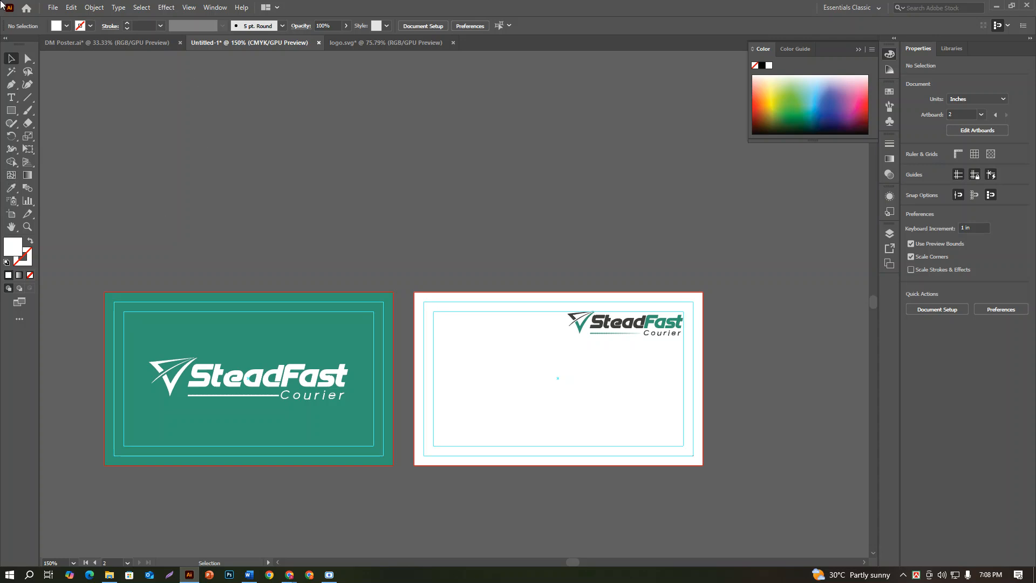
click(55, 9)
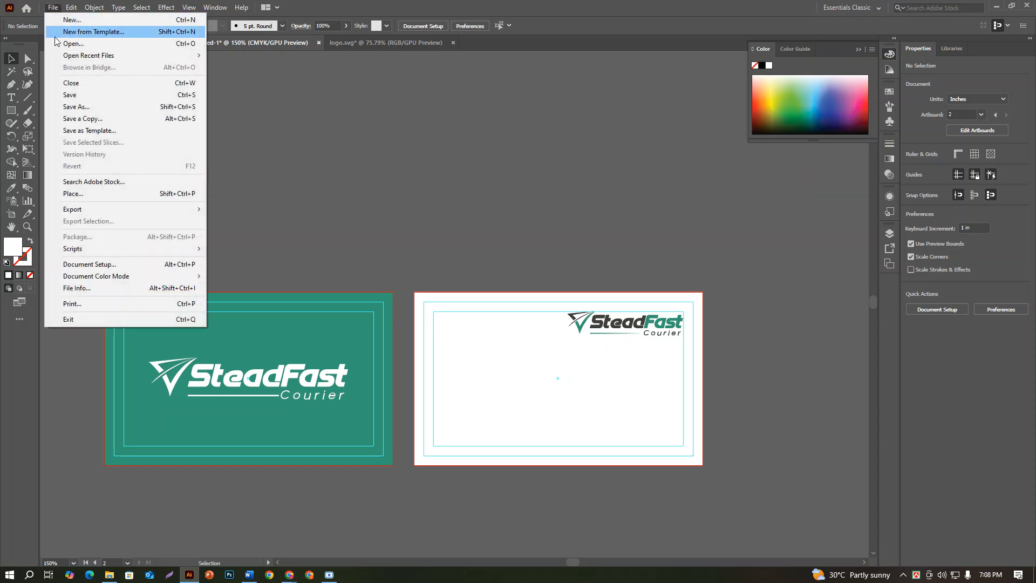
click(64, 195)
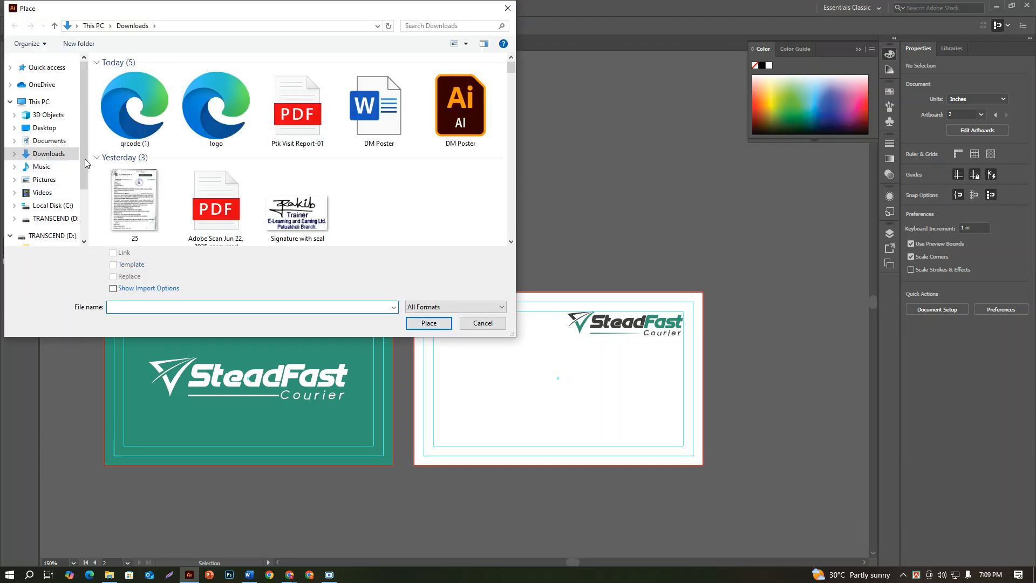
click(134, 145)
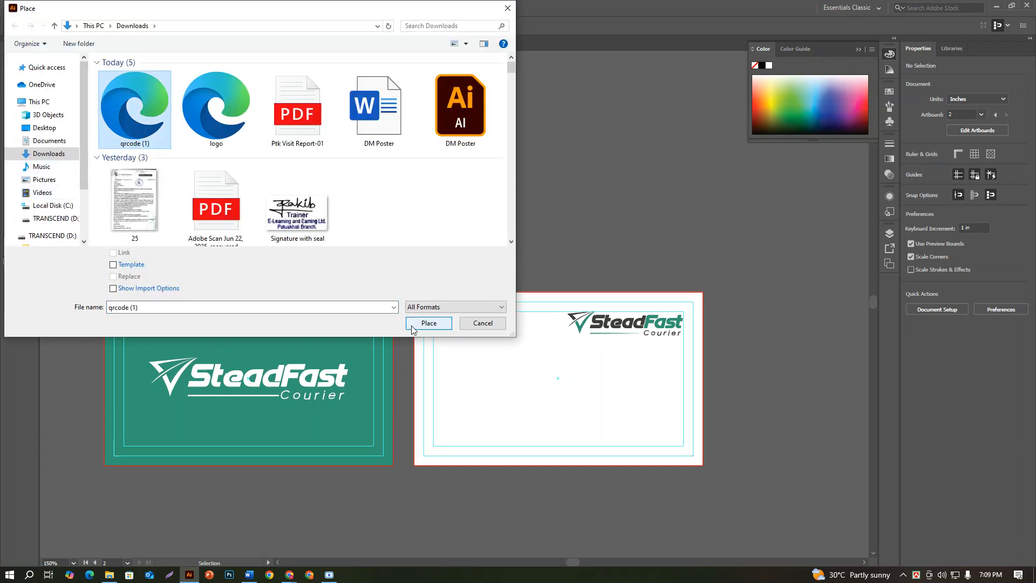
click(429, 322)
click(325, 151)
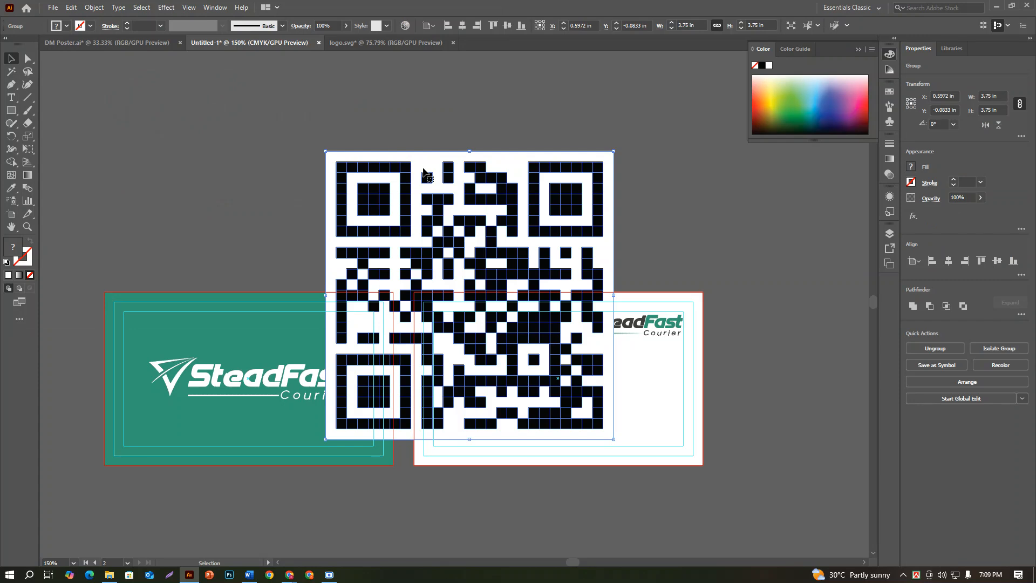
drag(423, 171, 502, 157)
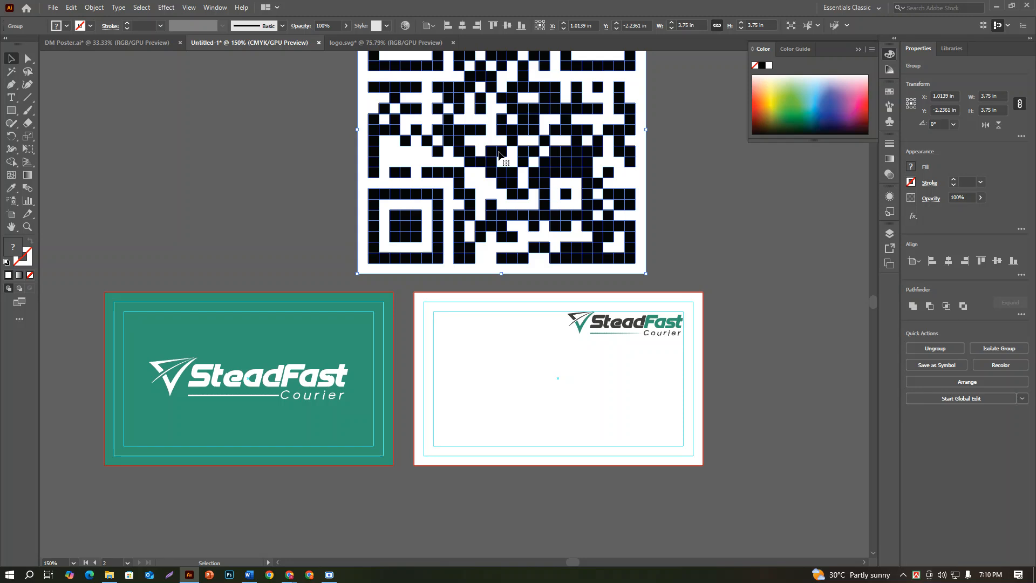
Scale the QR code proportionally to 0.5 in wide
scroll(499, 155, down, 1)
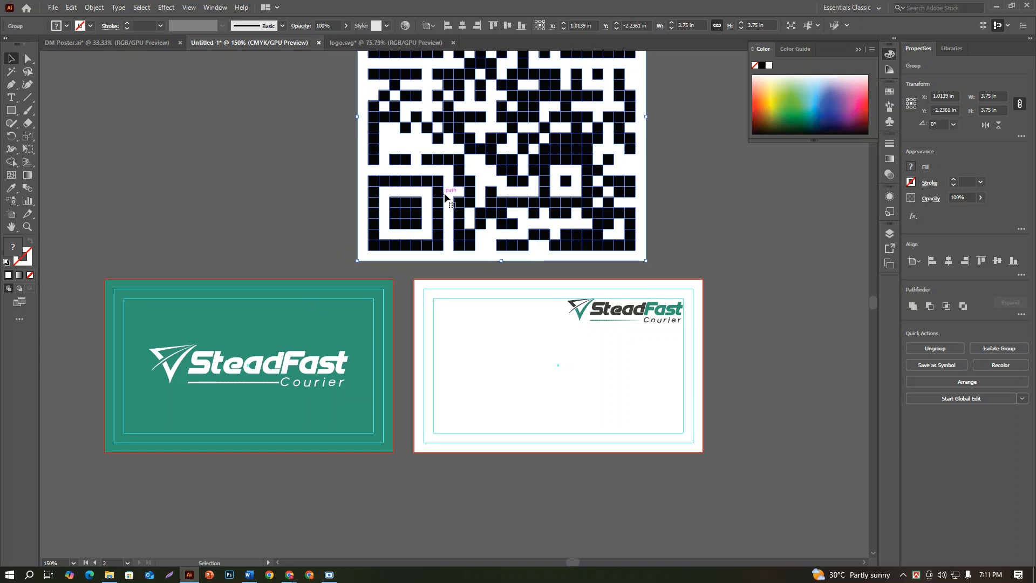
mouse_move(852, 574)
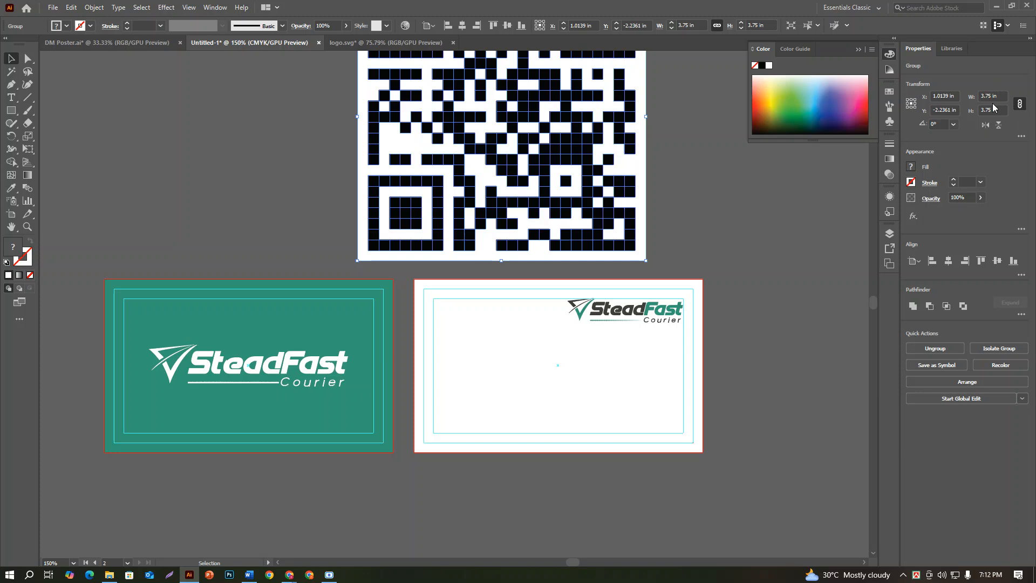
drag(991, 95, 978, 97)
key(Return)
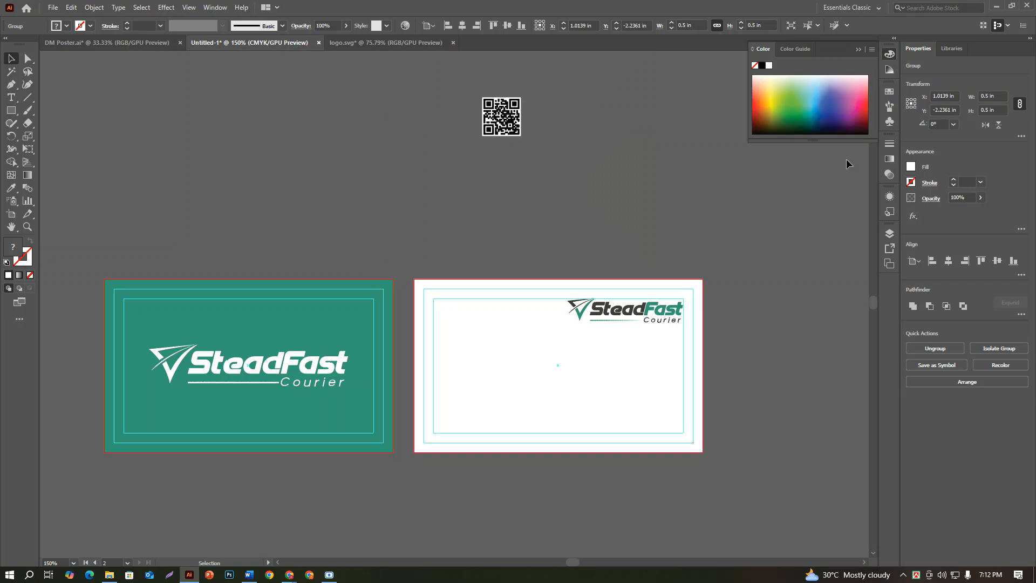
Try to align the QR code to the left, right and top edges of the white card's artboard
click(516, 129)
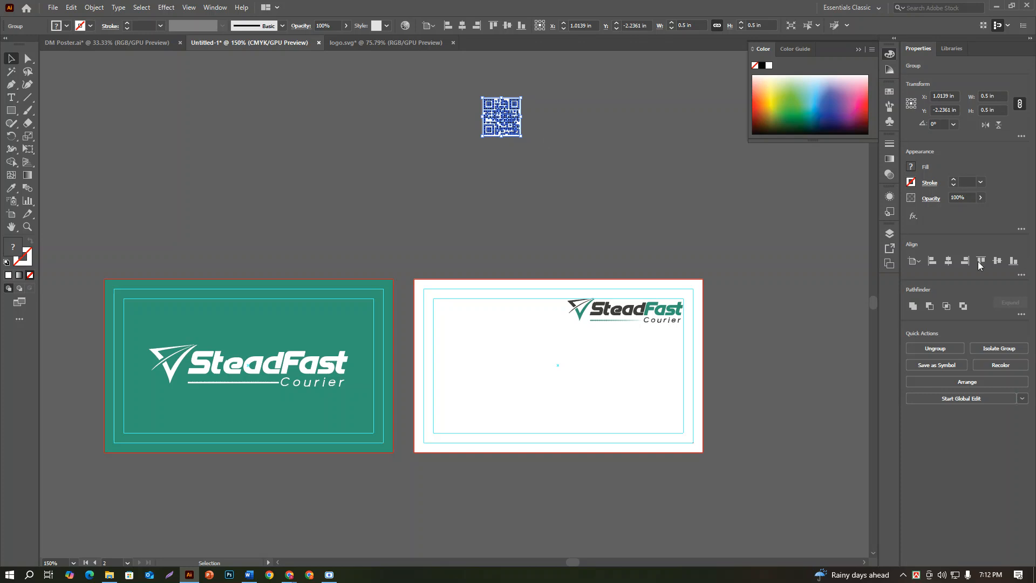
click(932, 264)
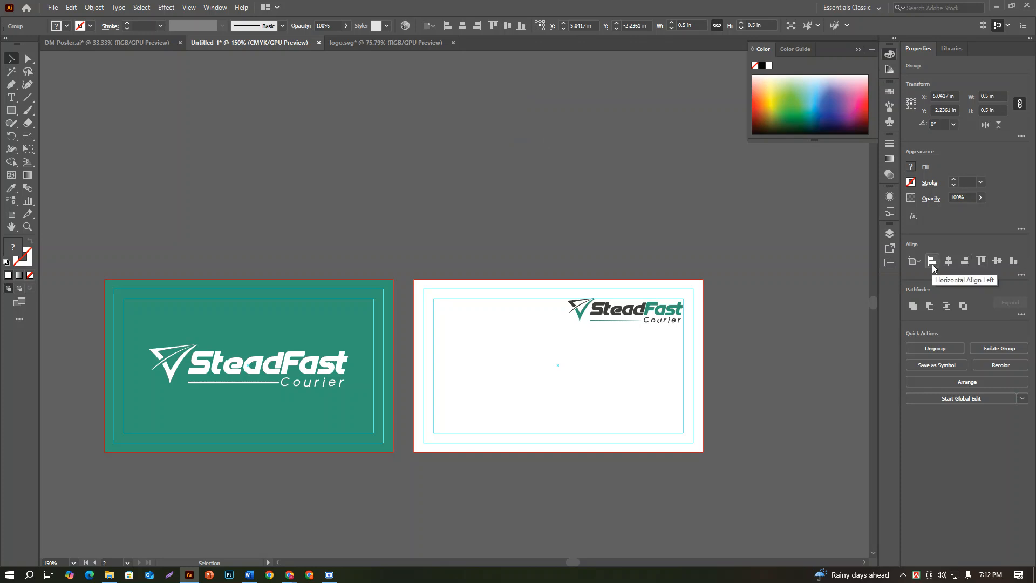
click(981, 261)
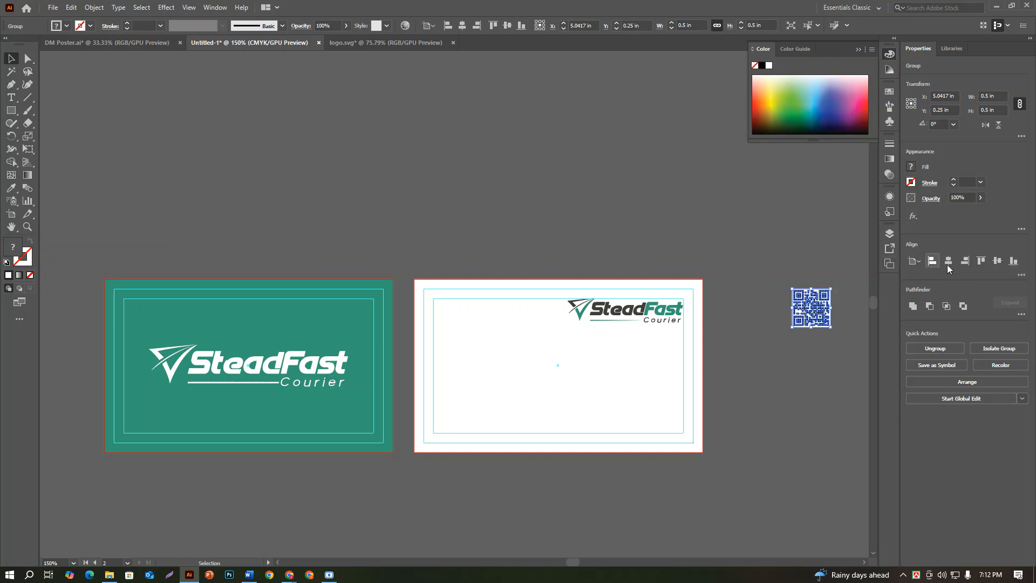
click(965, 262)
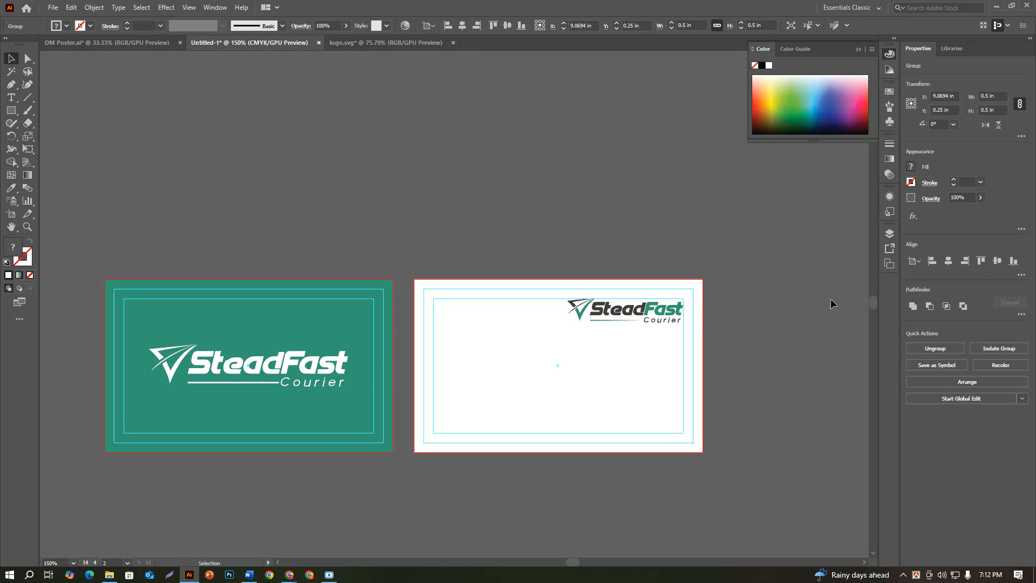
click(1021, 275)
click(1019, 369)
click(996, 406)
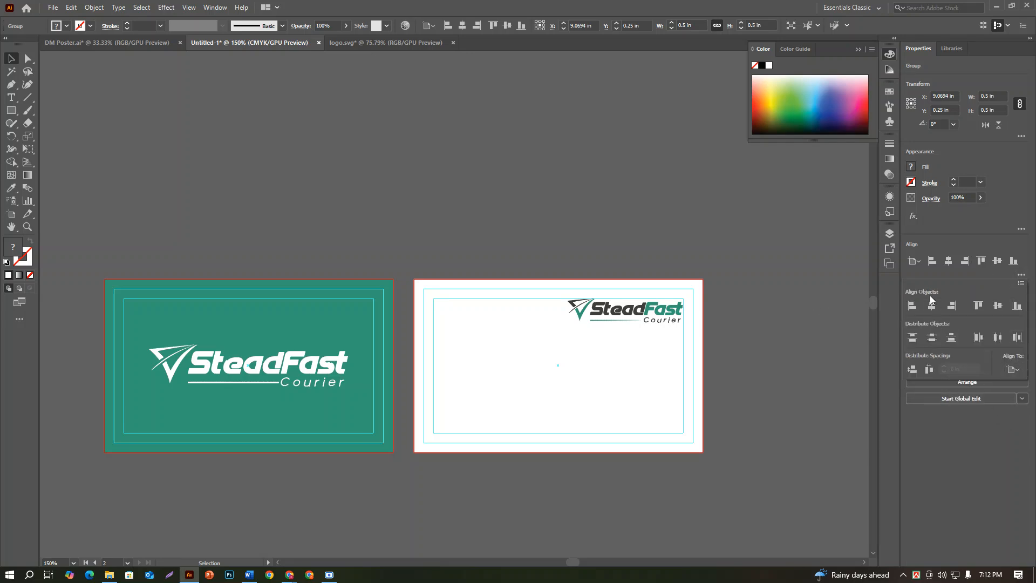
click(925, 263)
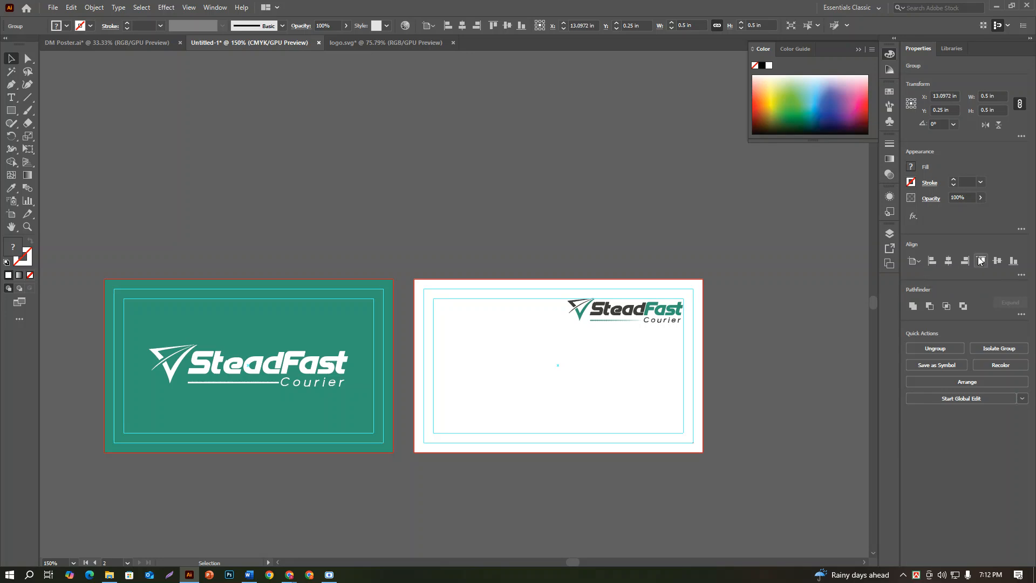
Try again to align the QR code to the artboard's left edge, and undo the recent alignments
key(ctrl+1)
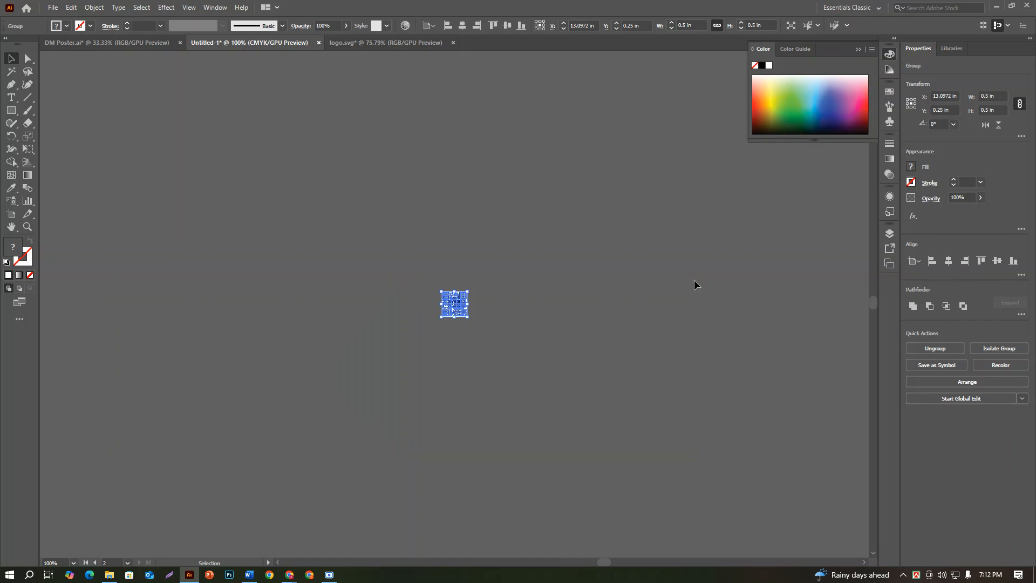
click(934, 263)
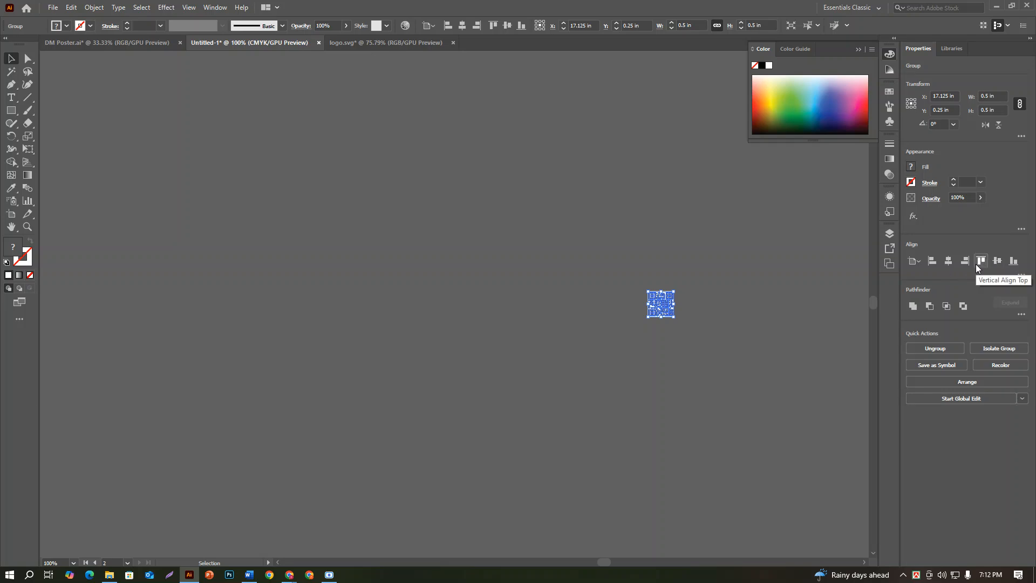
key(ctrl+h)
key(ctrl+h)
key(ctrl+h)
key(shift+Left)
key(shift+Left)
key(shift+Left)
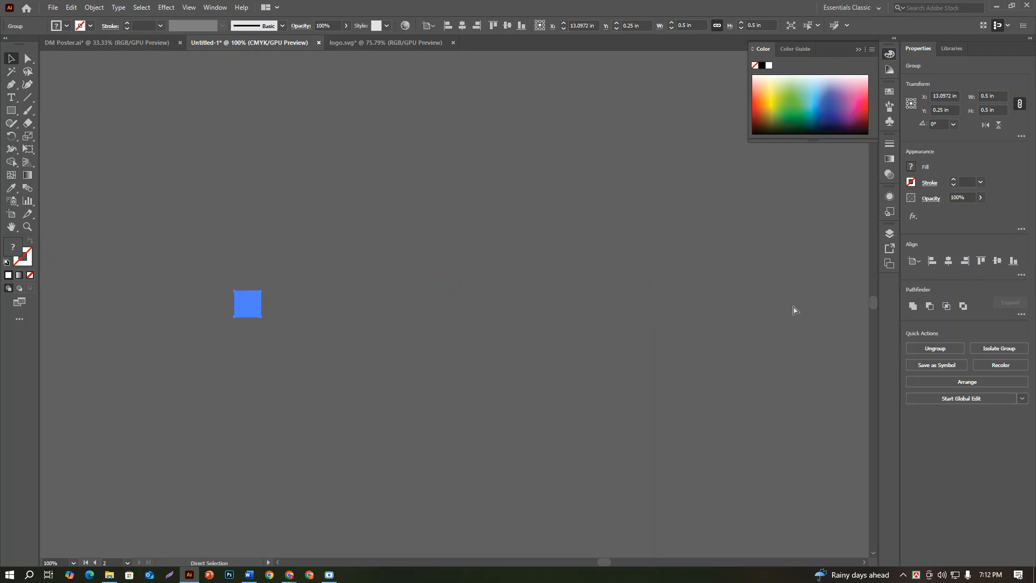
key(shift+Up)
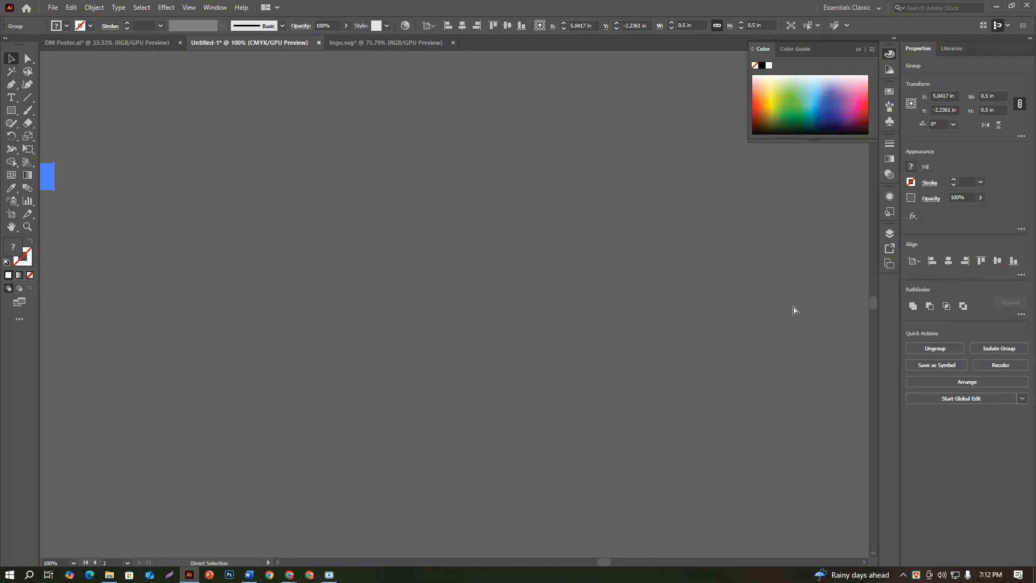
Retry a left alignment of the QR code above the white card and check its position relative to the cards
key(ctrl+0)
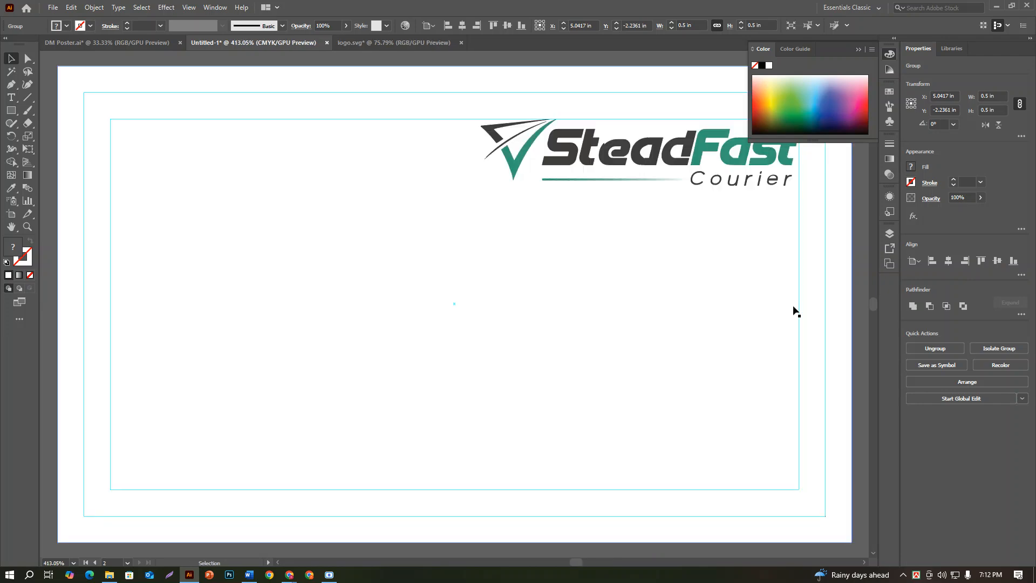
key(ctrl+minus)
key(ctrl+minus)
key(ctrl+minus)
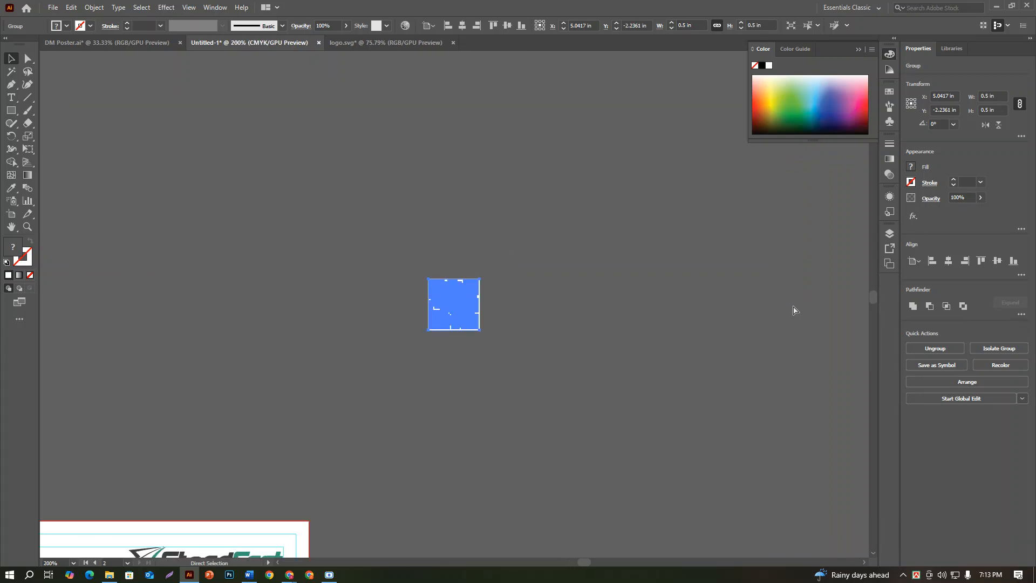
scroll(793, 310, down, 2)
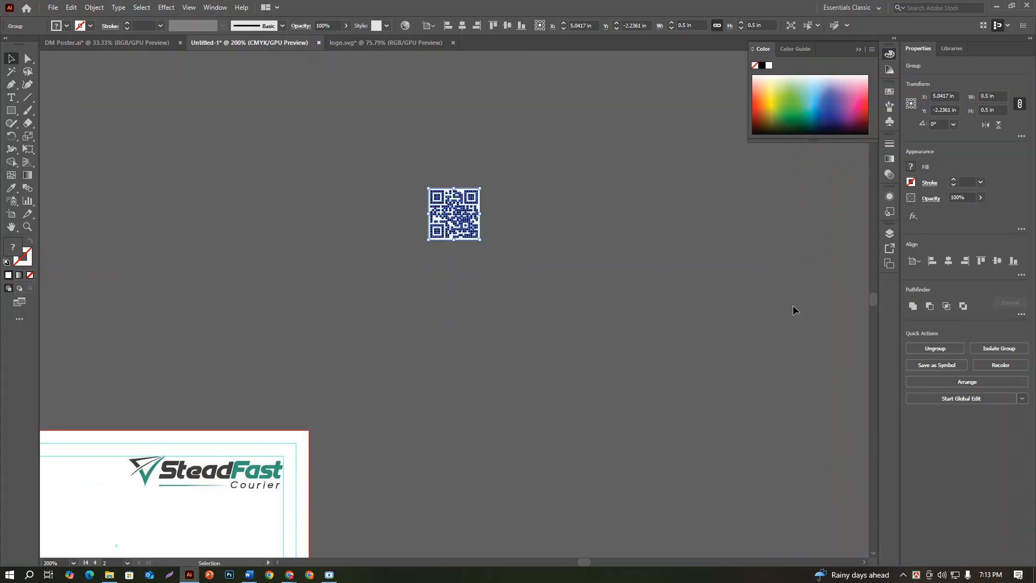
click(928, 266)
key(ctrl+minus)
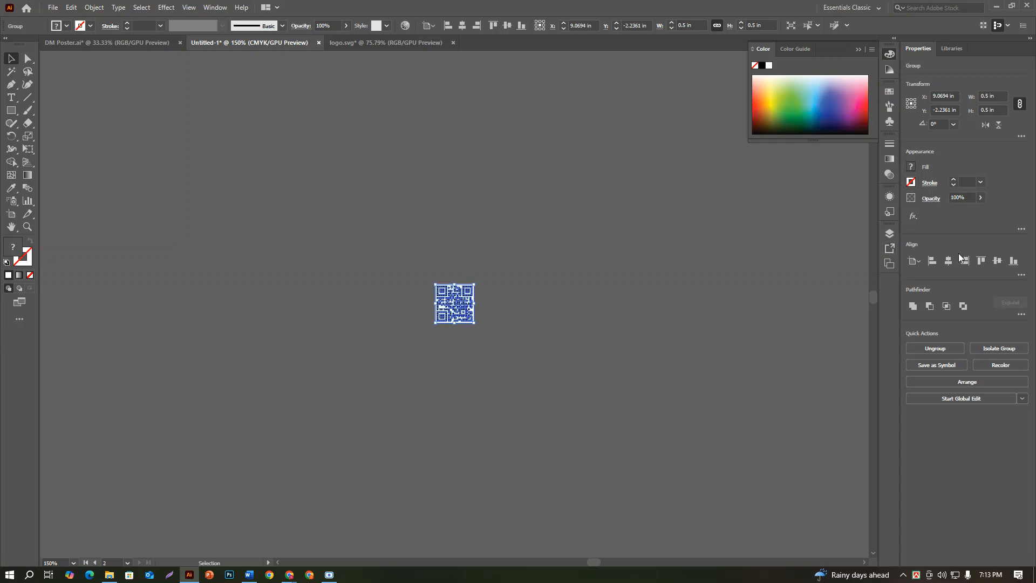
click(1020, 275)
key(ctrl+minus)
key(ctrl+minus)
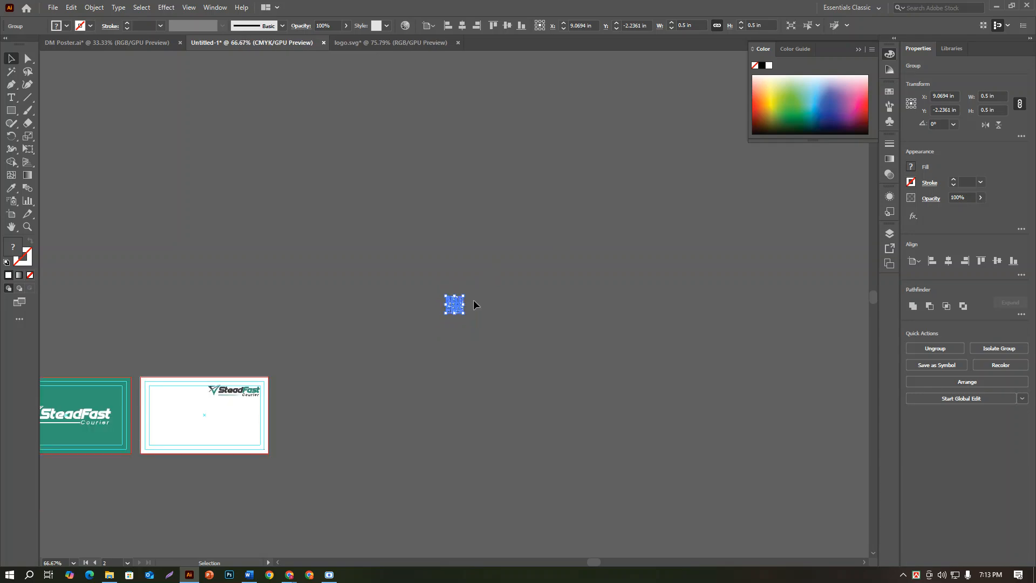
Move the QR code onto the white card, into the upper-left corner of the inner guide rectangle
drag(456, 305, 157, 398)
click(186, 344)
key(ctrl)
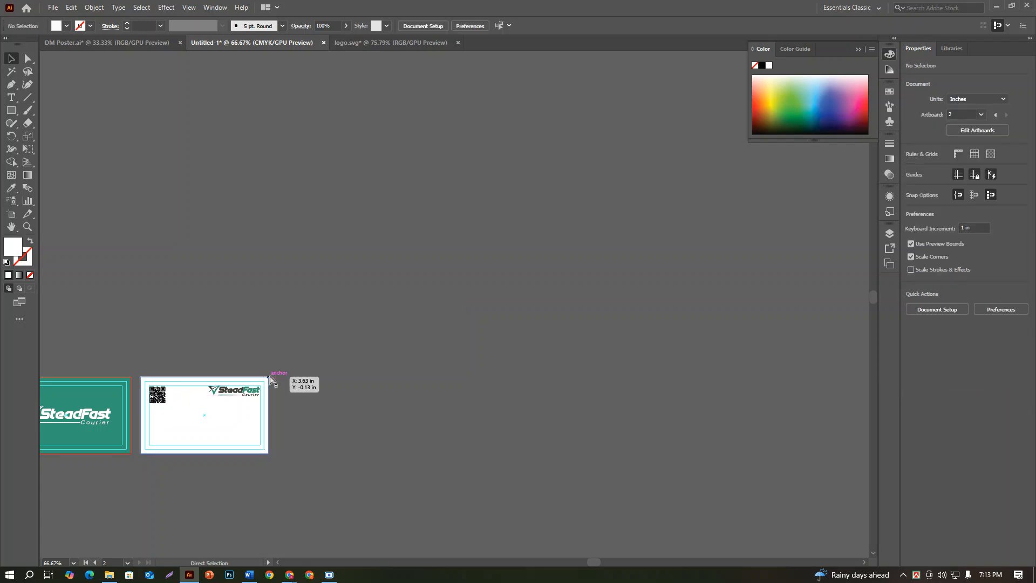
key(ctrl+0)
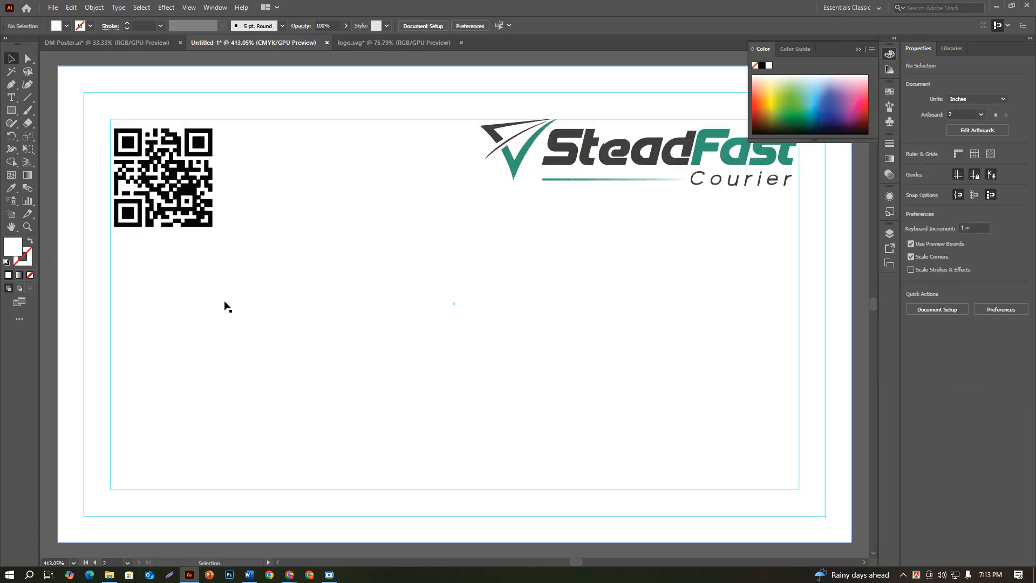
Shift the QR code slightly upward along the inner guides to about X 0.38 in, Y 0.37 in, and deselect it
click(216, 230)
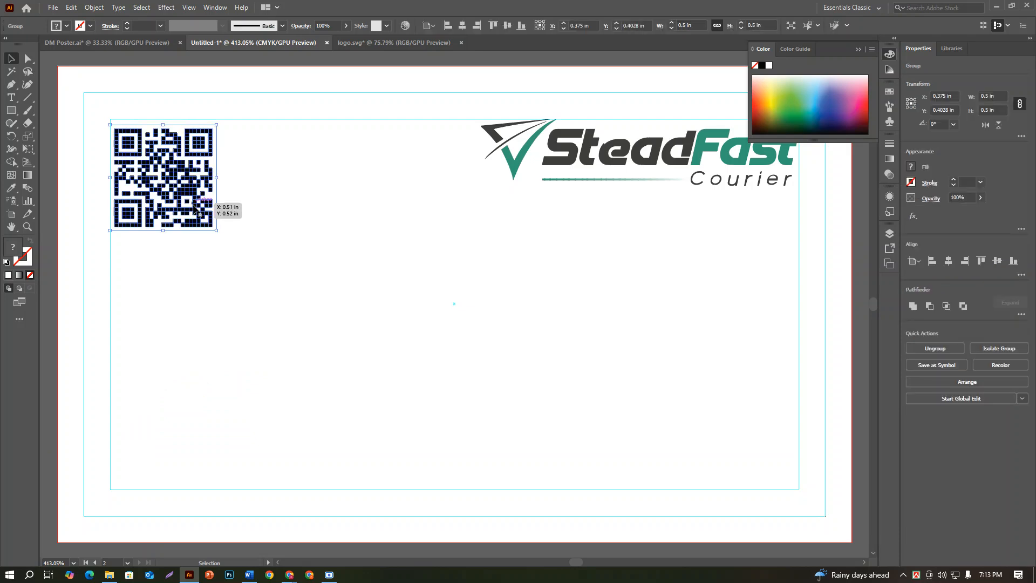
key(shift+Up)
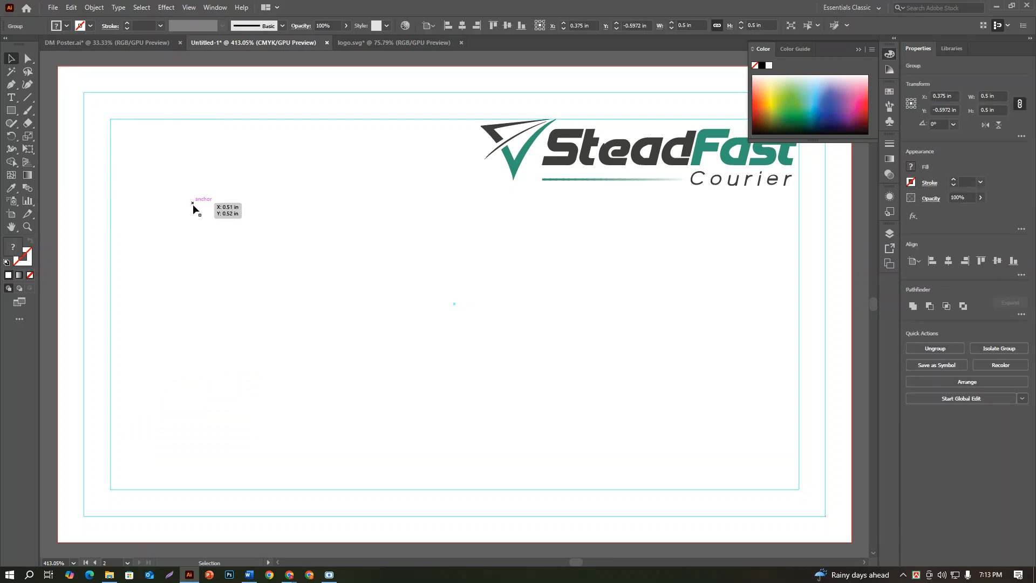
key(ctrl+z)
drag(189, 203, 198, 190)
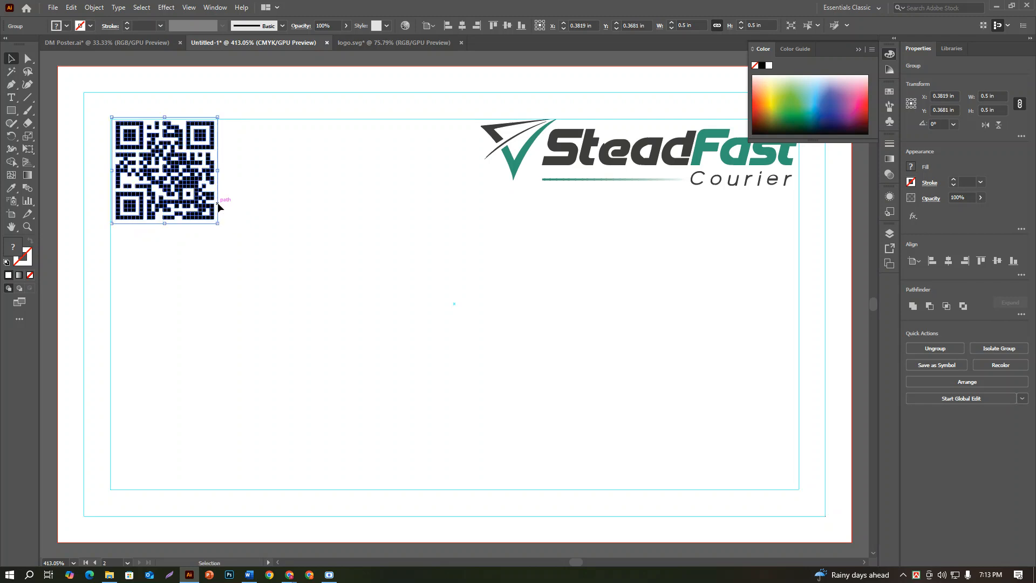
click(387, 266)
ctrl+click(389, 268)
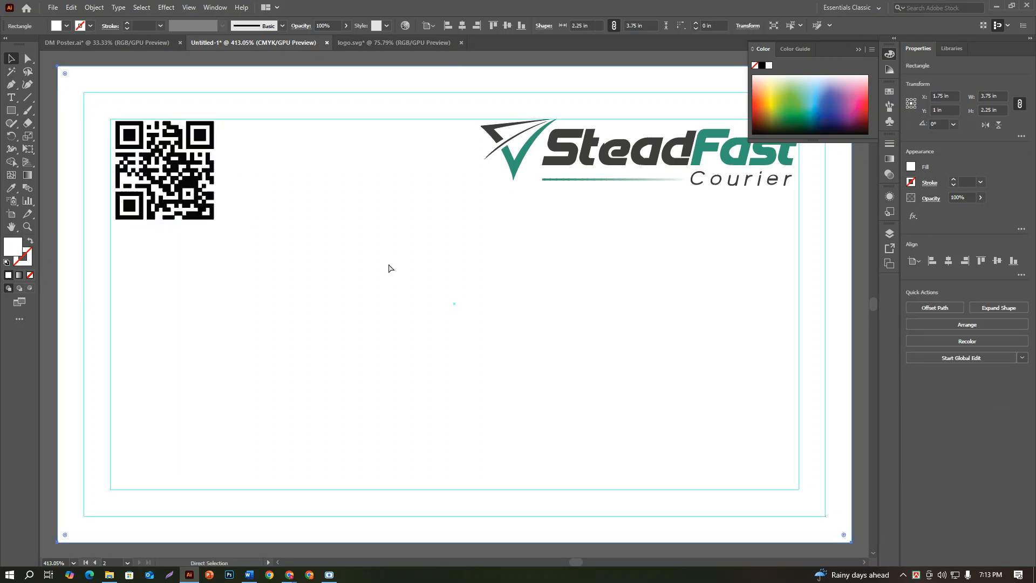
key(ctrl+minus)
key(ctrl+minus)
key(ctrl+minus)
key(ctrl+minus)
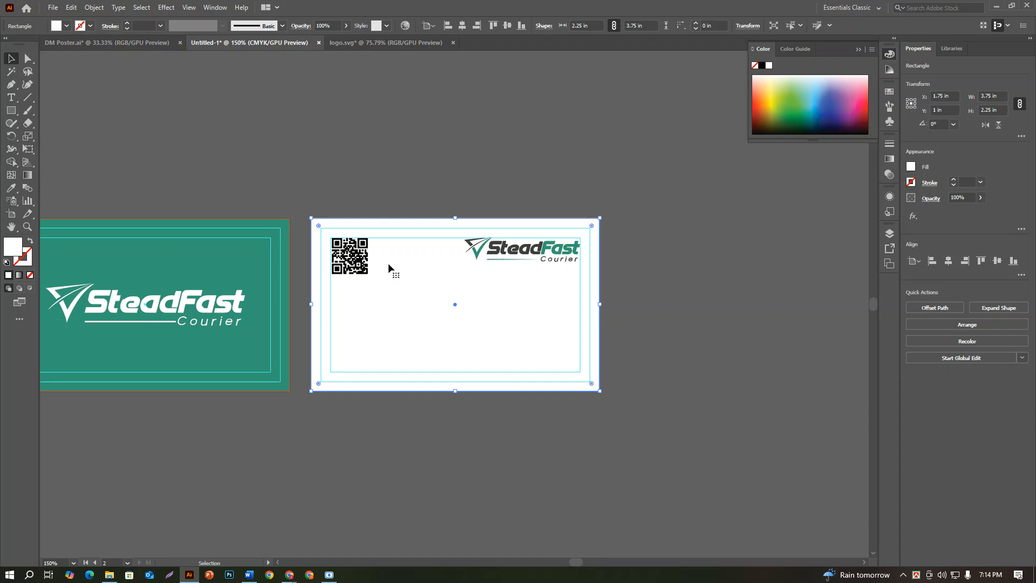
Begin saving the business card document under a new name, with the whole default file name selected for replacement
click(53, 8)
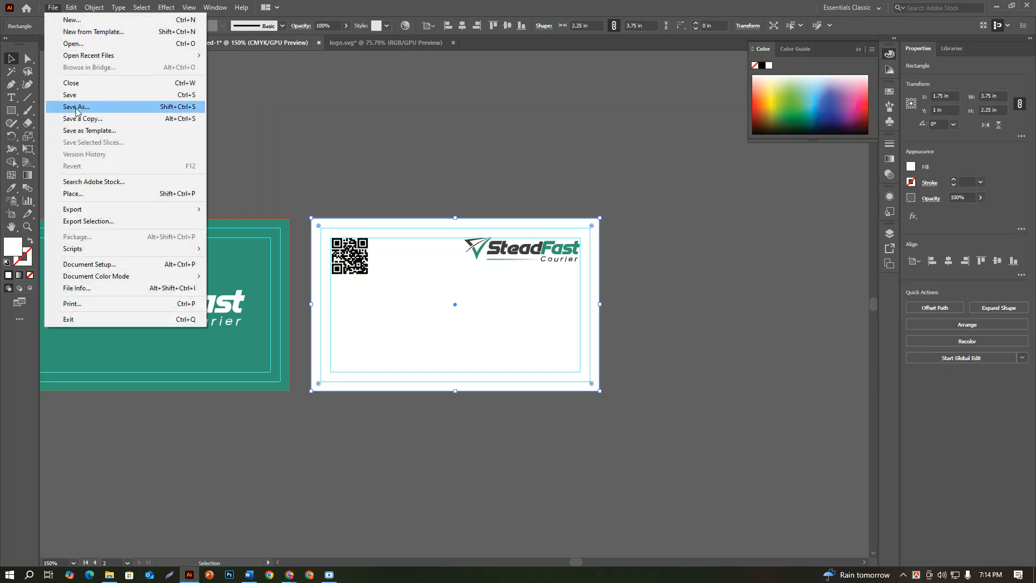
click(76, 107)
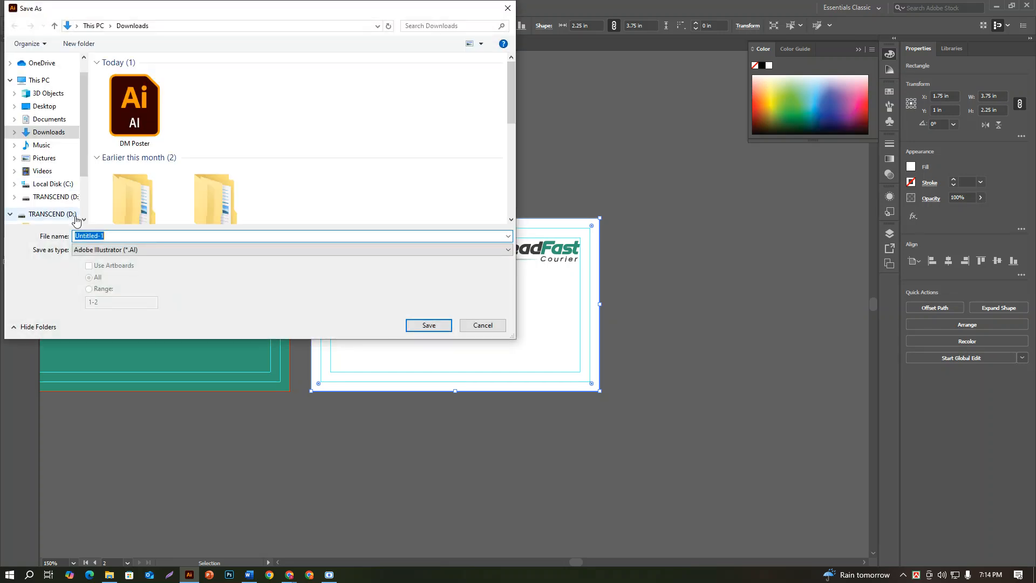
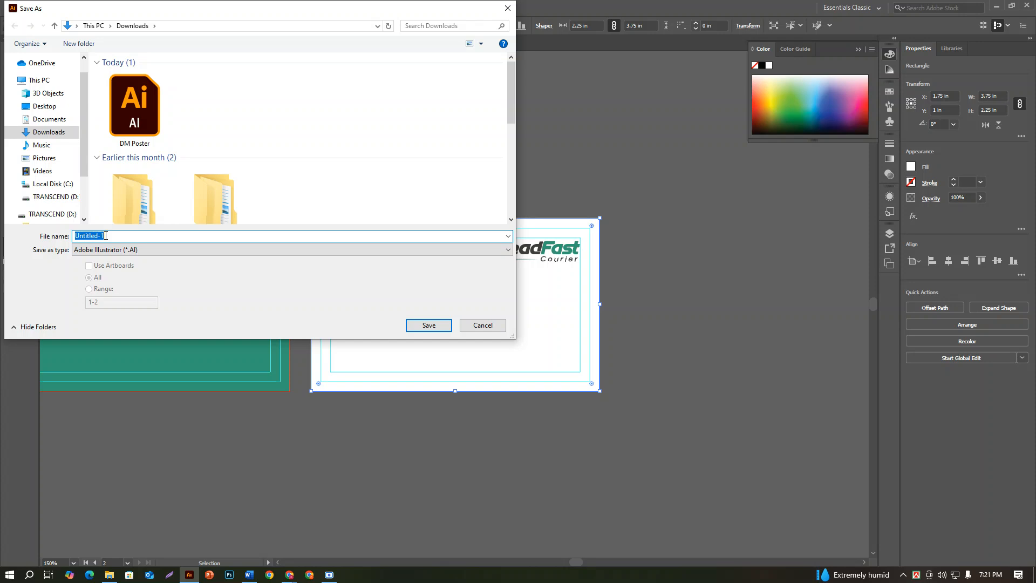
click(110, 233)
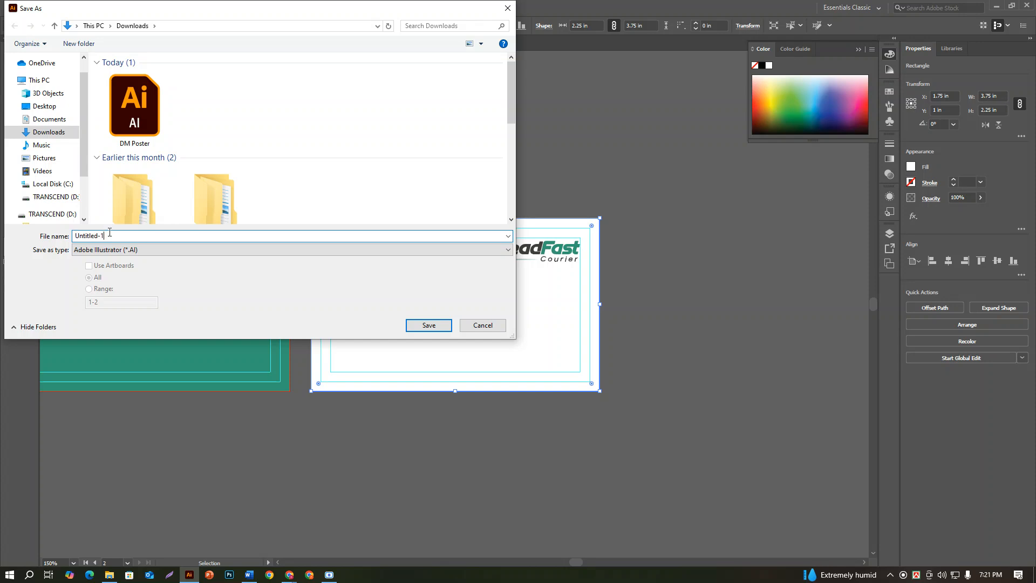
drag(109, 236, 75, 235)
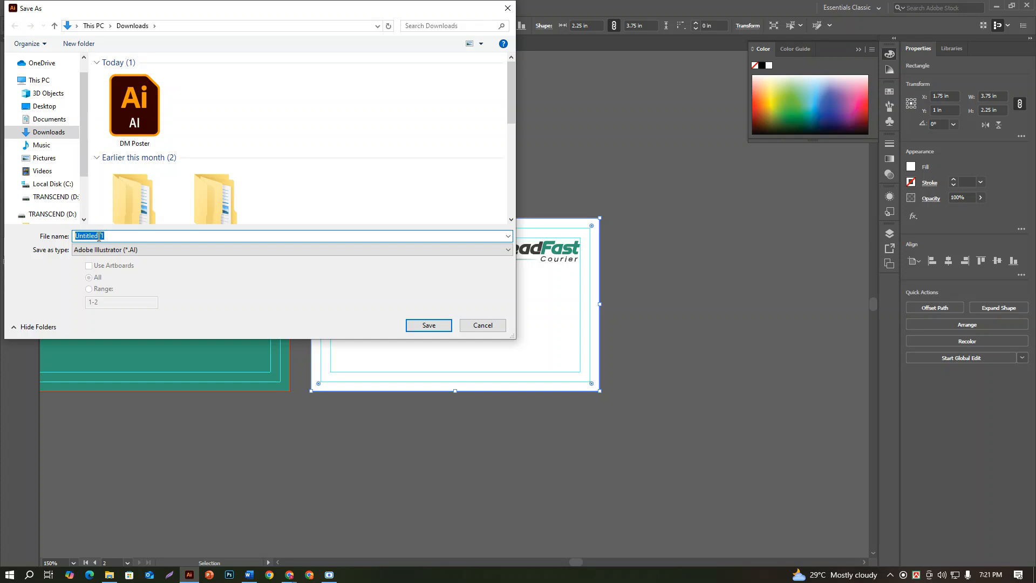
click(127, 237)
double_click(127, 237)
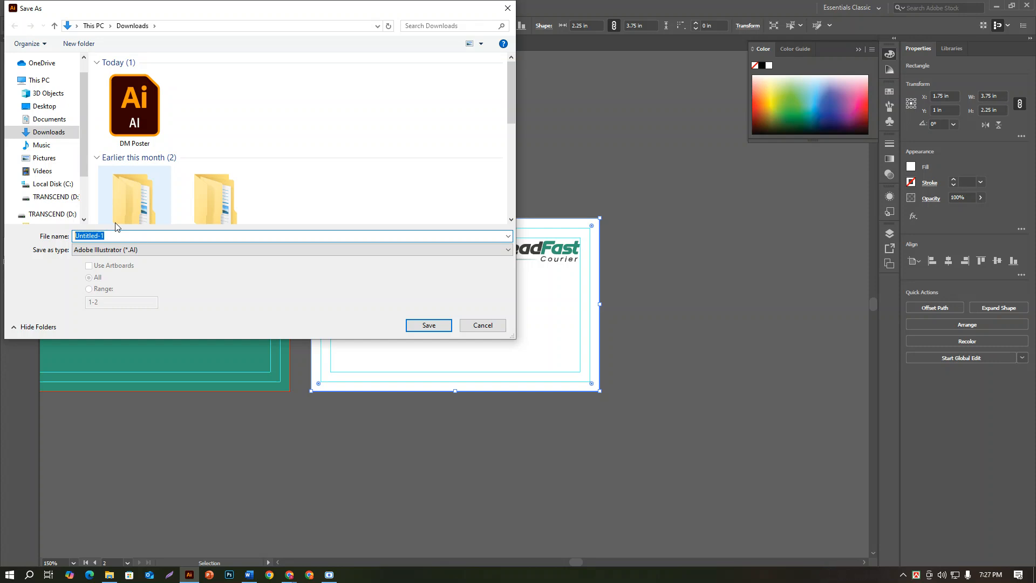
click(990, 574)
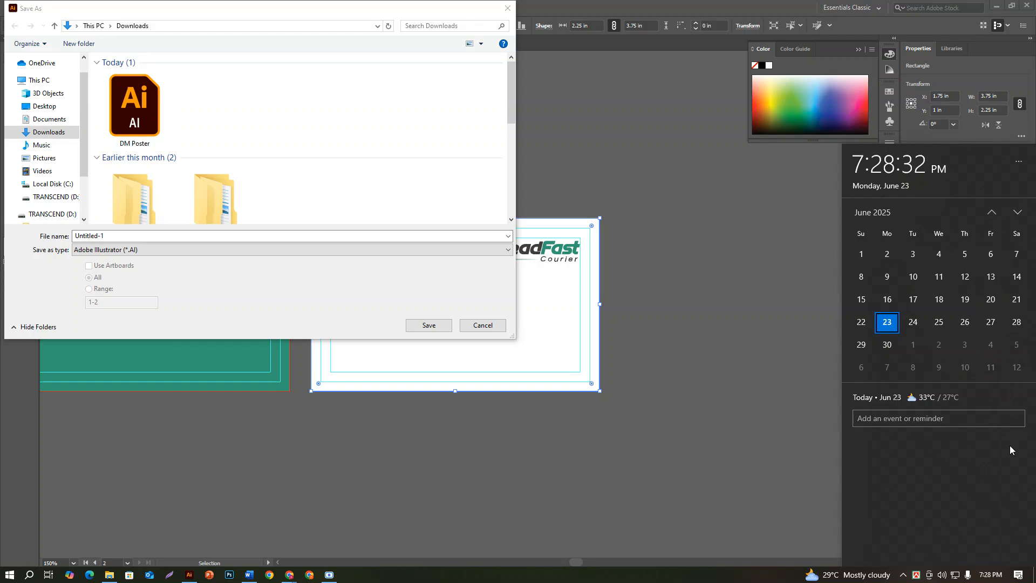
click(329, 575)
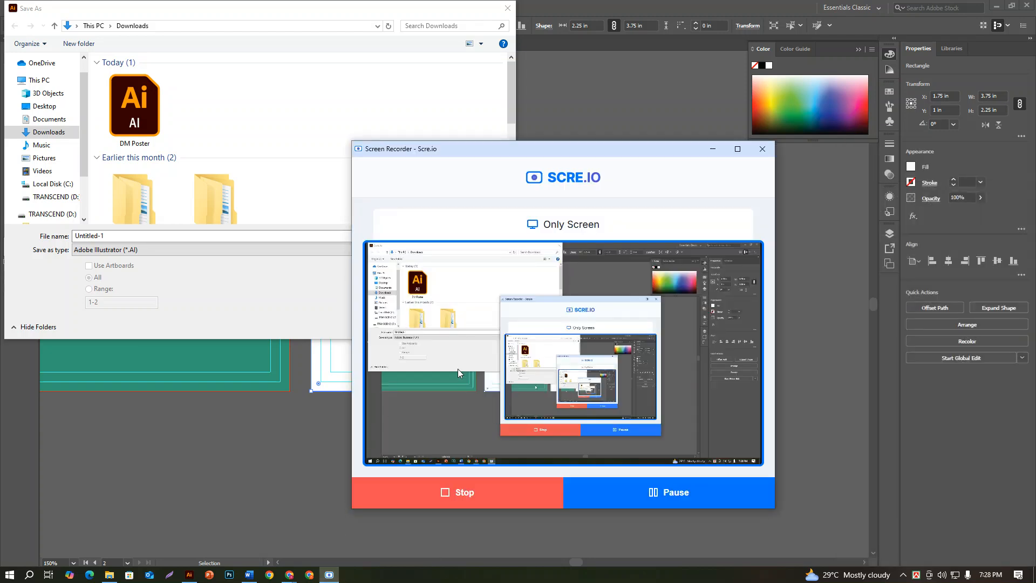